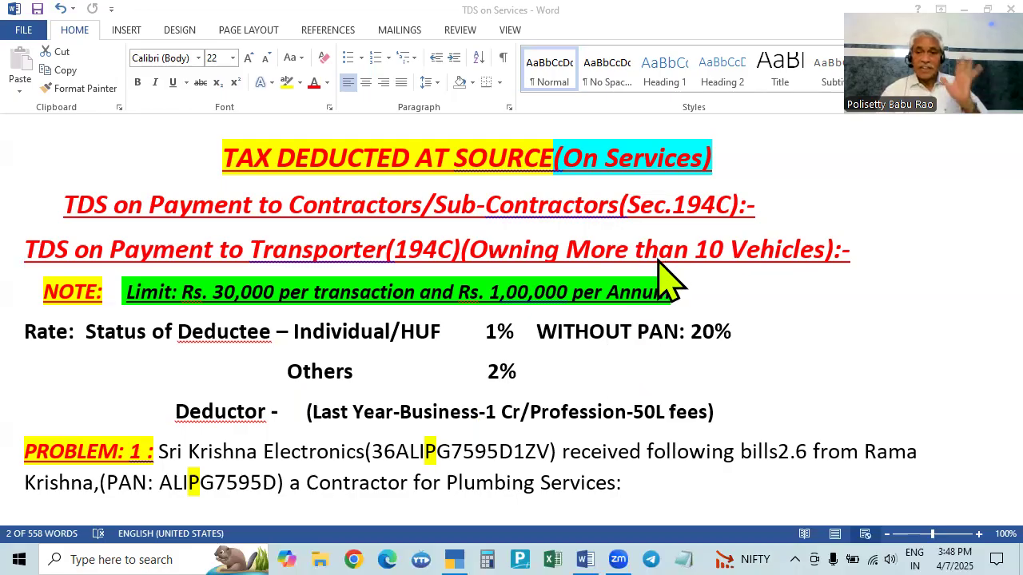
- Read through the TDS rate, limit notes and Problems 1 to 3 in the TDS on Services document
scroll(644, 339, "down", 2)
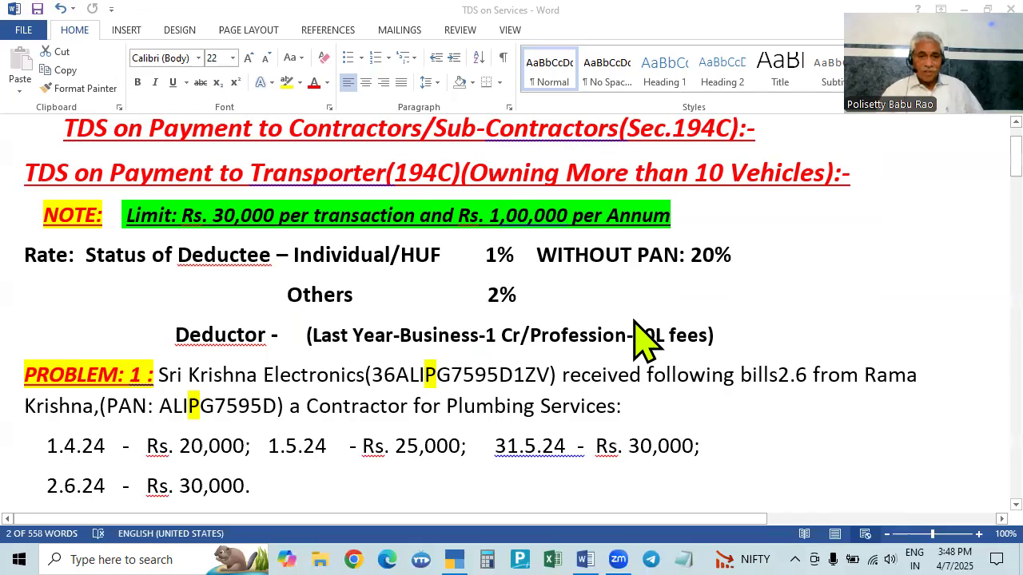
scroll(644, 339, "up", 2)
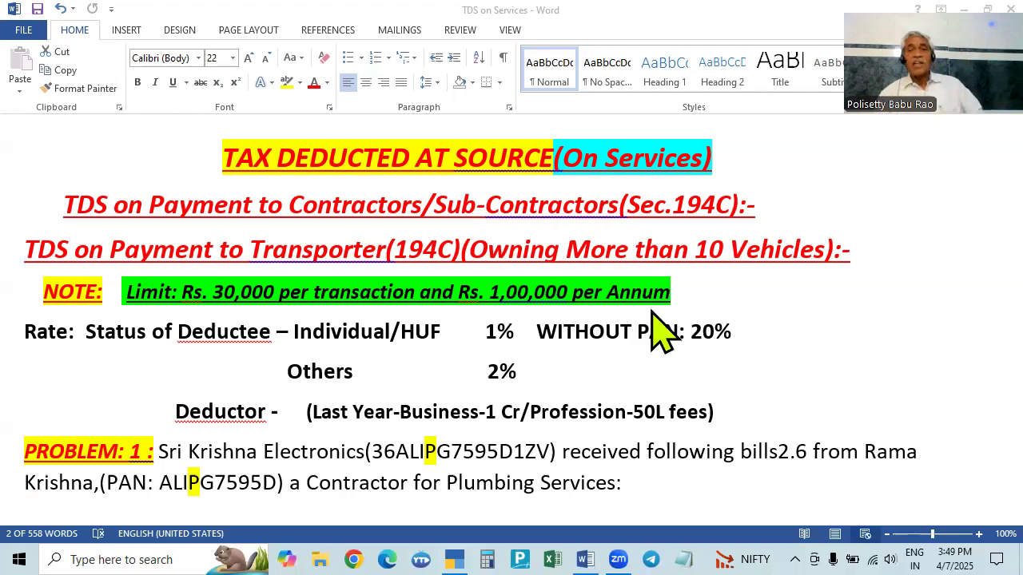
scroll(695, 327, "down", 2)
scroll(689, 313, "down", 3)
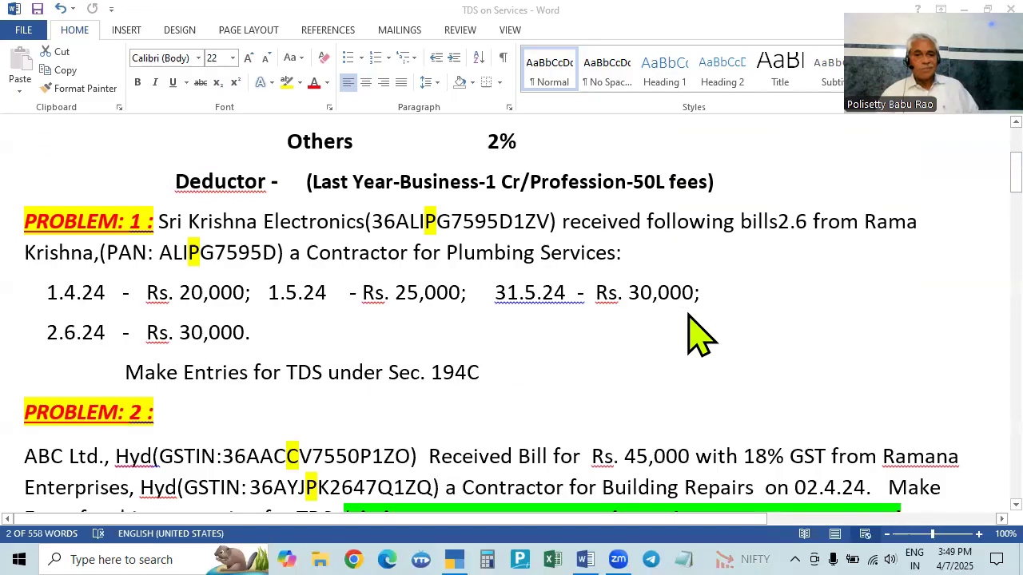
scroll(689, 313, "up", 3)
scroll(688, 315, "down", 8)
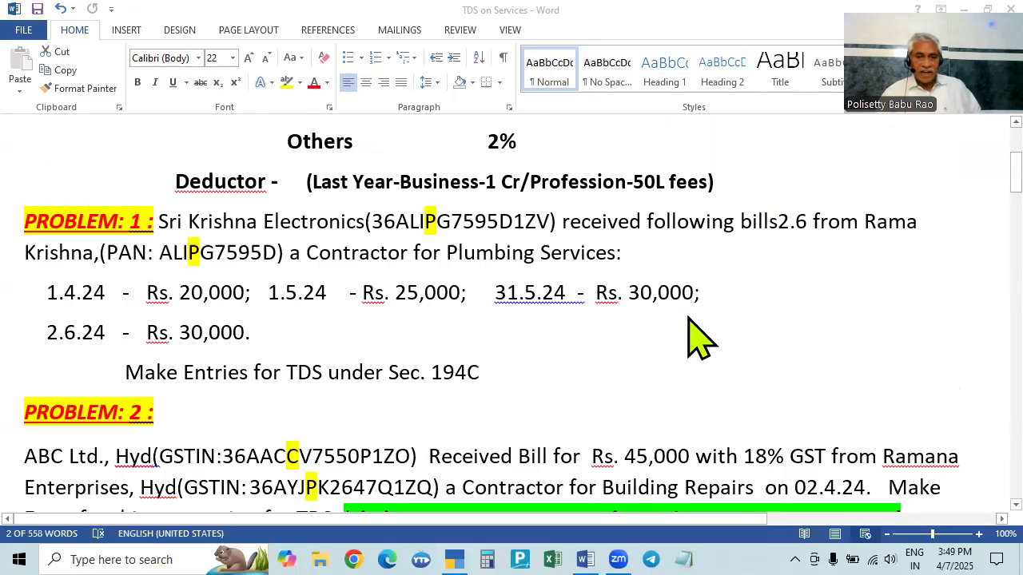
scroll(695, 345, "up", 7)
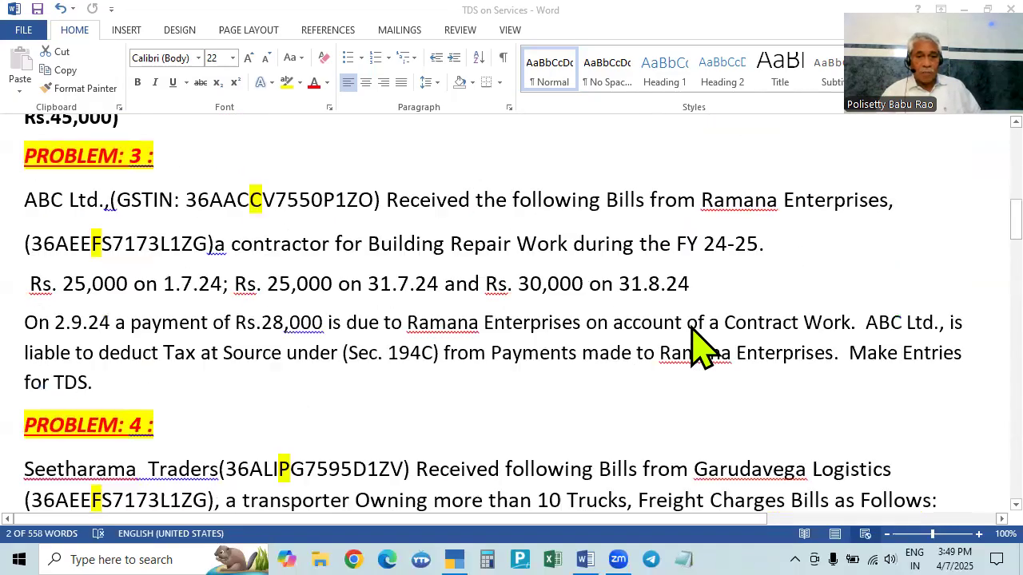
scroll(601, 349, "down", 1)
scroll(601, 351, "down", 3)
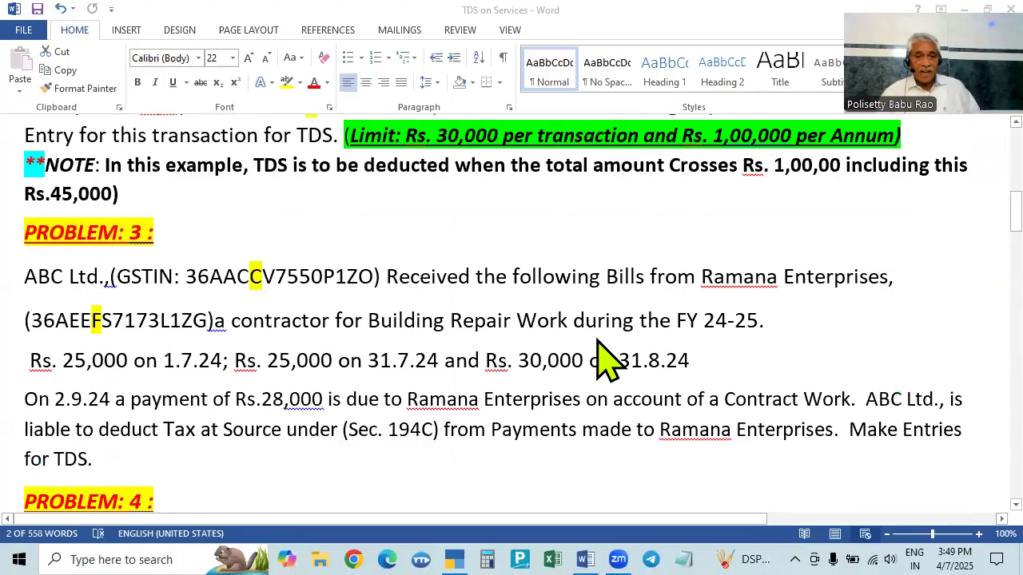
scroll(603, 366, "up", 3)
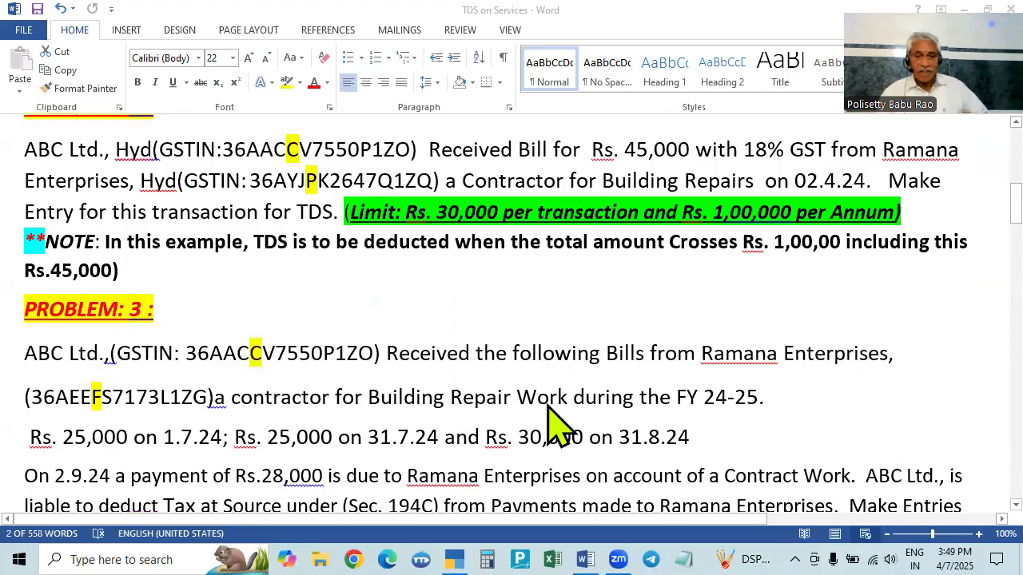
scroll(548, 415, "up", 3)
scroll(544, 352, "down", 3)
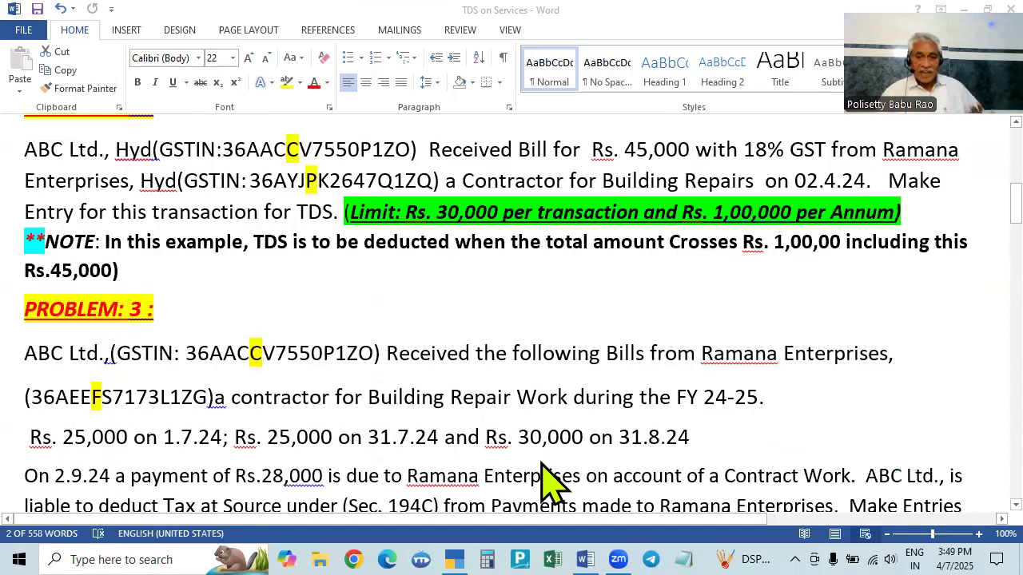
scroll(552, 479, "up", 2)
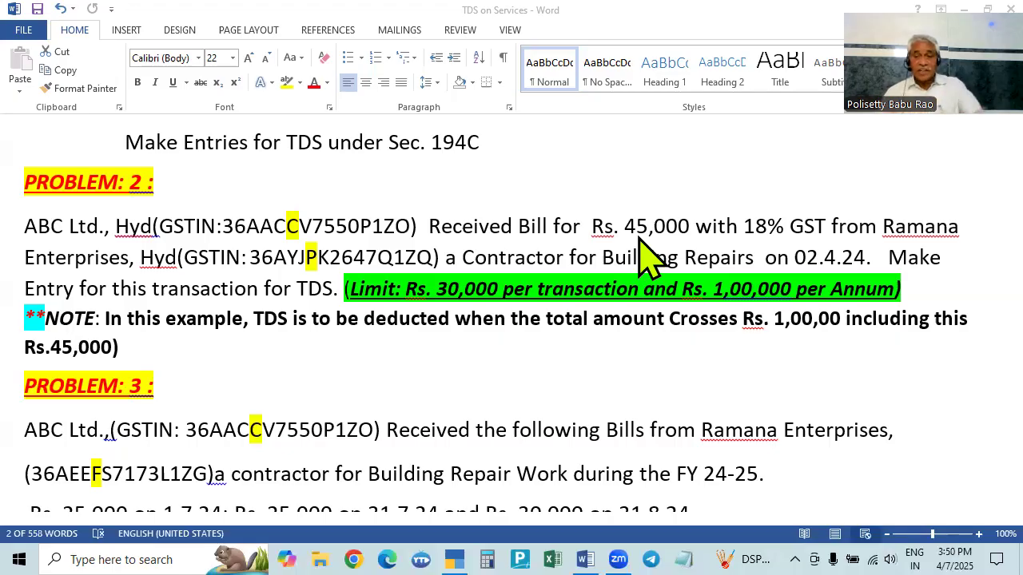
- Review Problems 2 to 5 in the document, including the Excel Traders freight bills under Section 194C
scroll(631, 272, "up", 2)
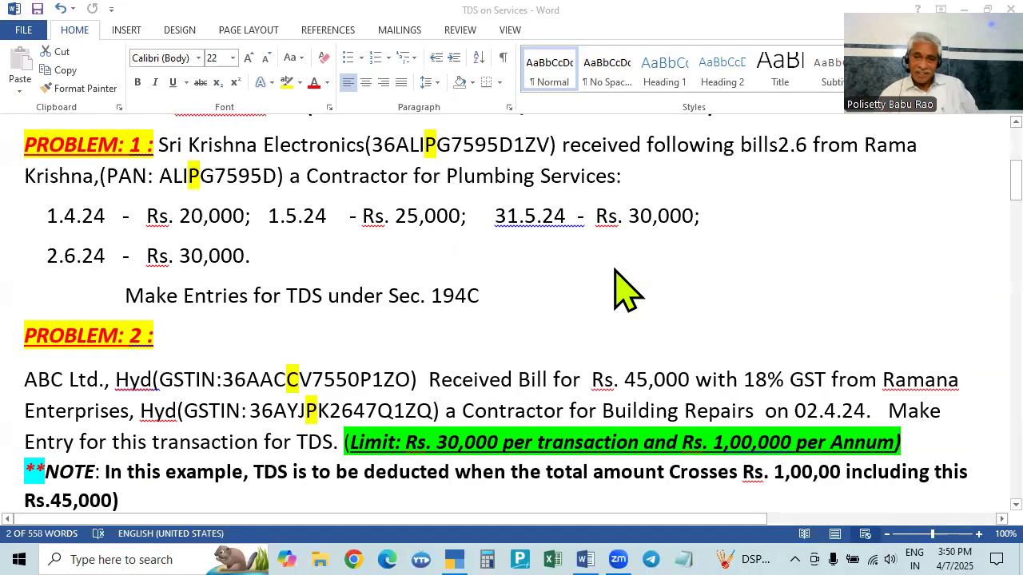
scroll(663, 403, "down", 3)
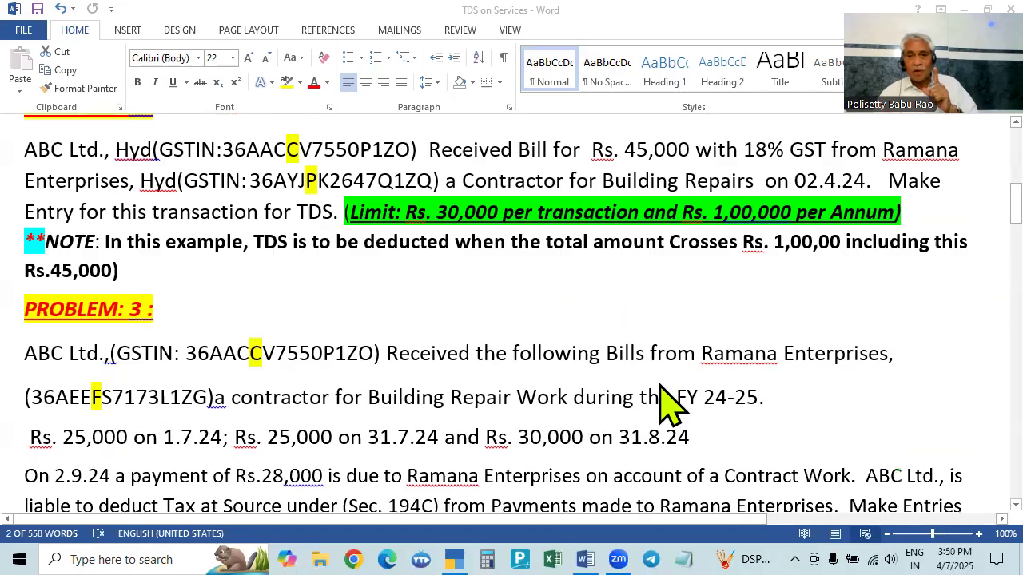
scroll(663, 403, "down", 1)
scroll(434, 392, "up", 2)
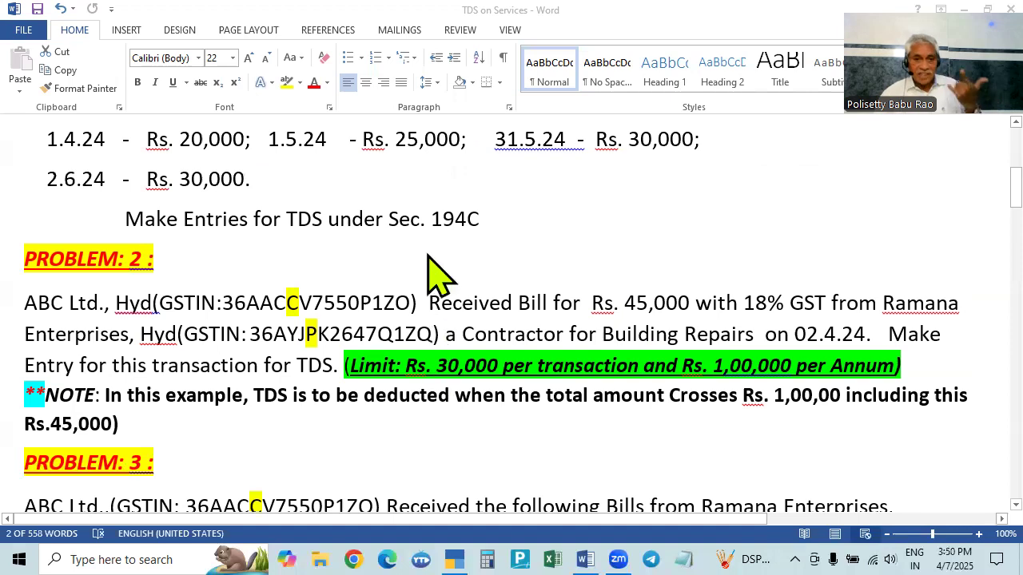
scroll(559, 407, "down", 2)
scroll(631, 431, "up", 8)
scroll(621, 432, "down", 5)
scroll(559, 336, "up", 1)
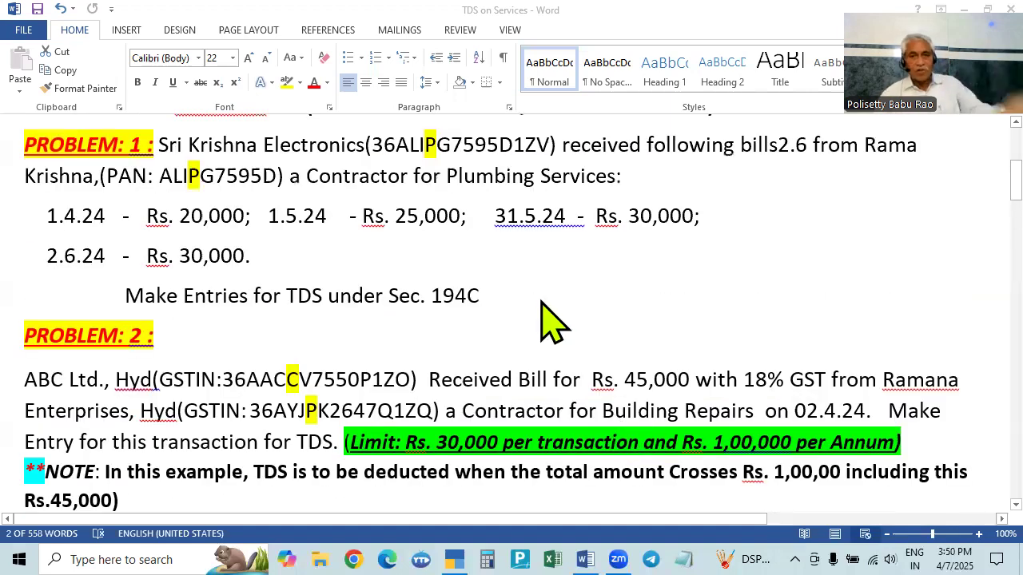
scroll(551, 352, "down", 2)
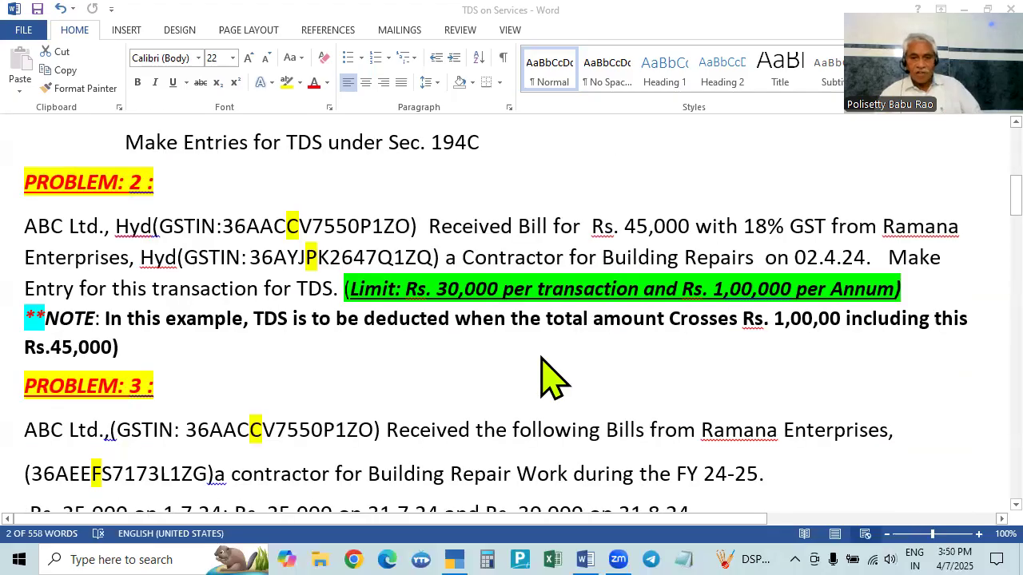
scroll(551, 376, "down", 1)
scroll(537, 396, "down", 1)
scroll(528, 415, "down", 1)
scroll(529, 422, "up", 3)
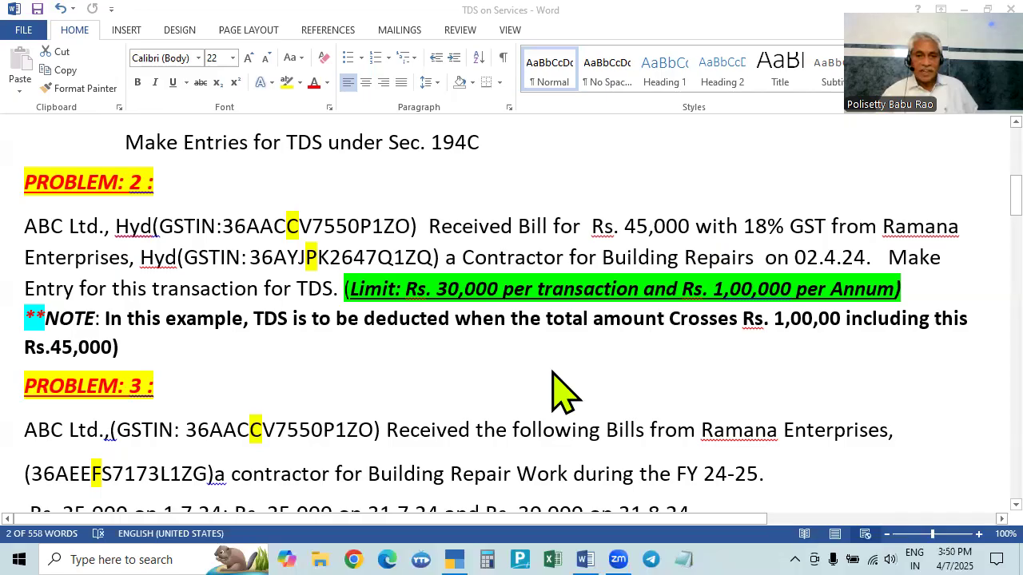
scroll(563, 391, "down", 6)
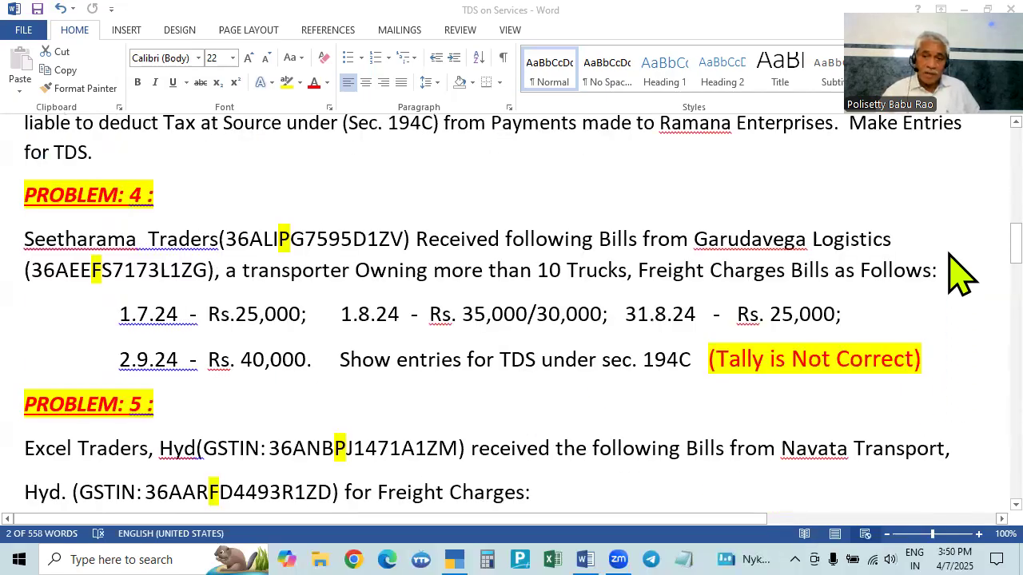
scroll(959, 272, "down", 2)
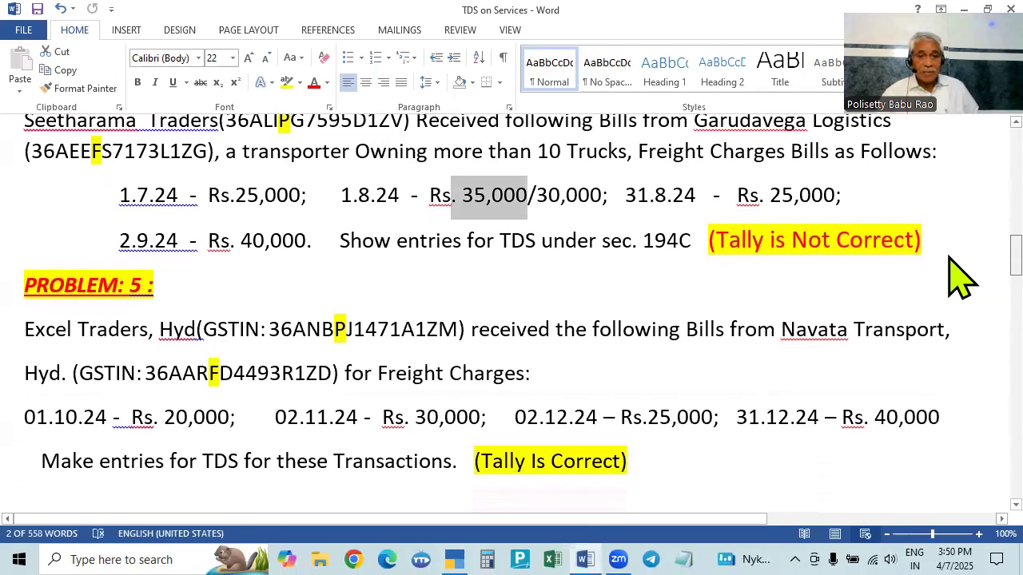
scroll(958, 276, "up", 1)
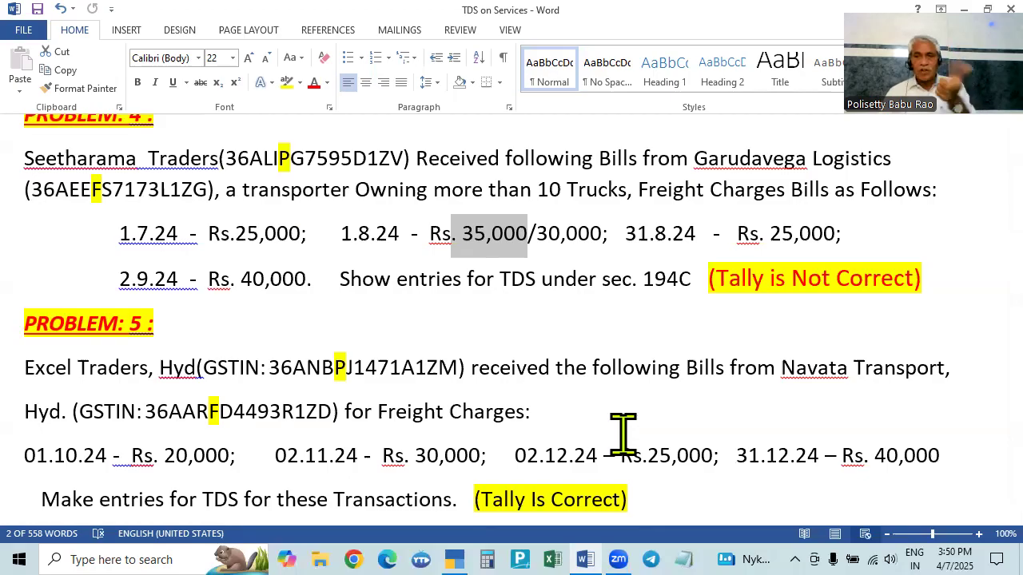
- Switch to TallyPrime and open the Excel Traders (TDS) company from the company list
left_click(453, 560)
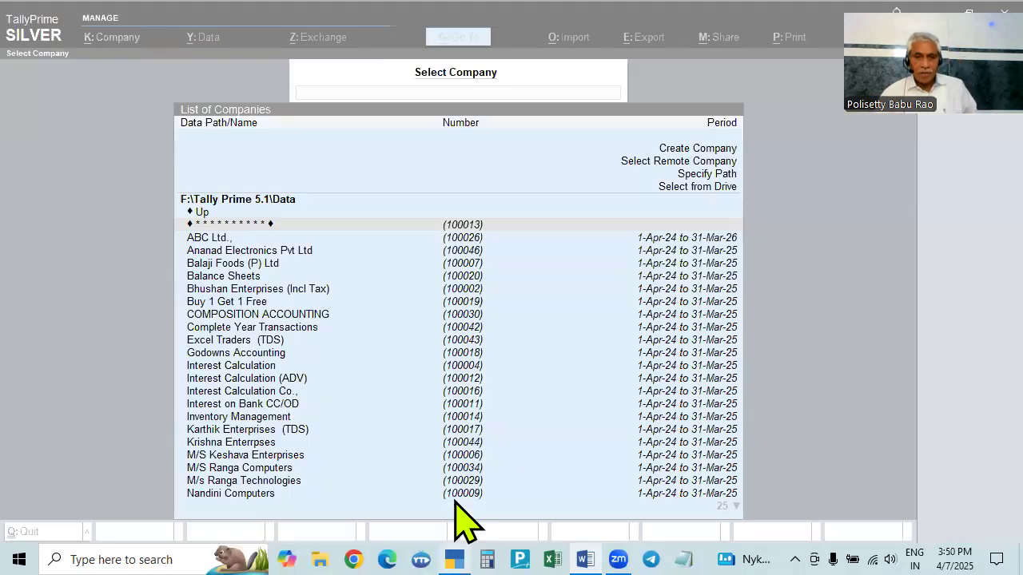
left_click(455, 502)
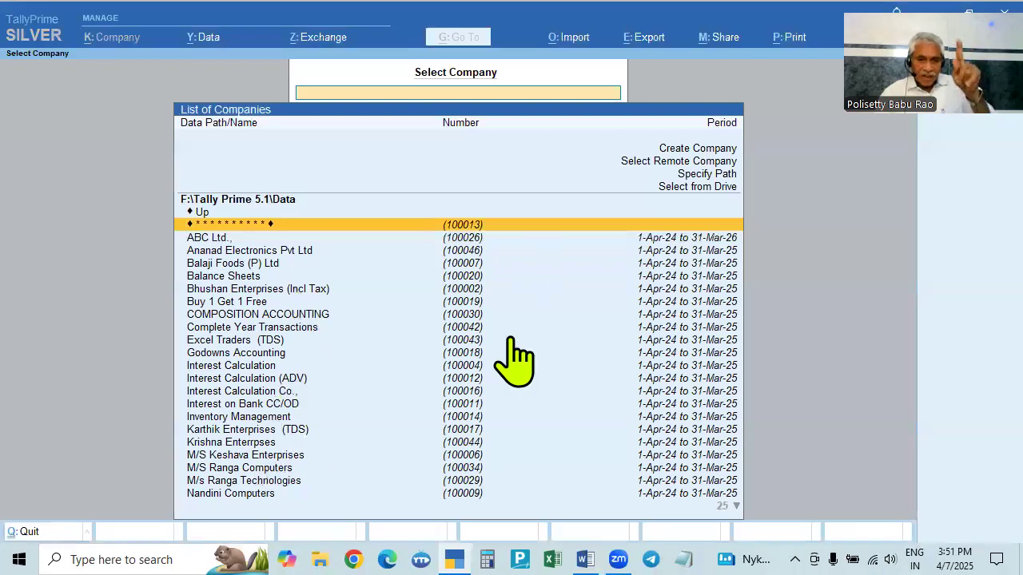
type("exc")
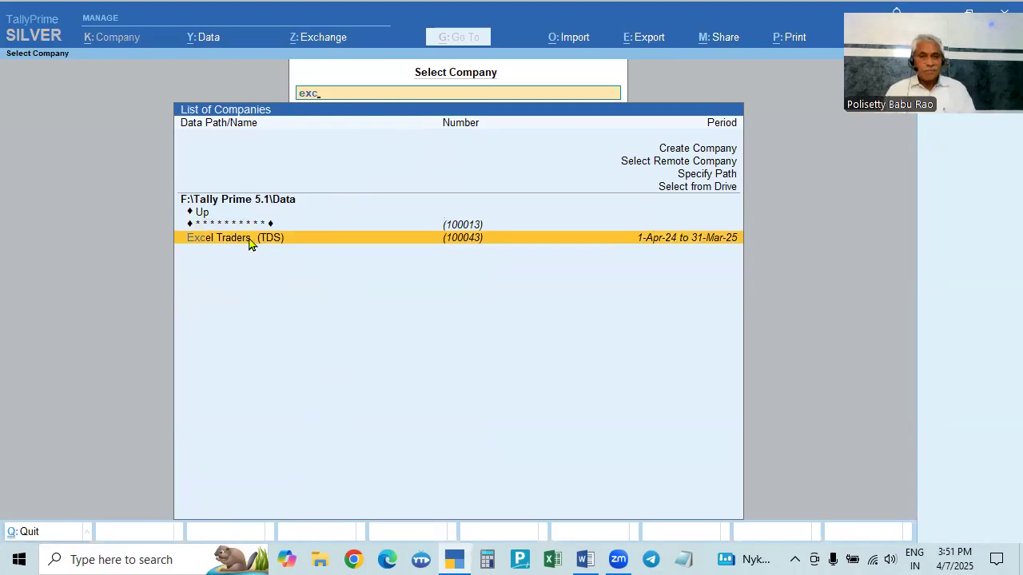
left_click(249, 237)
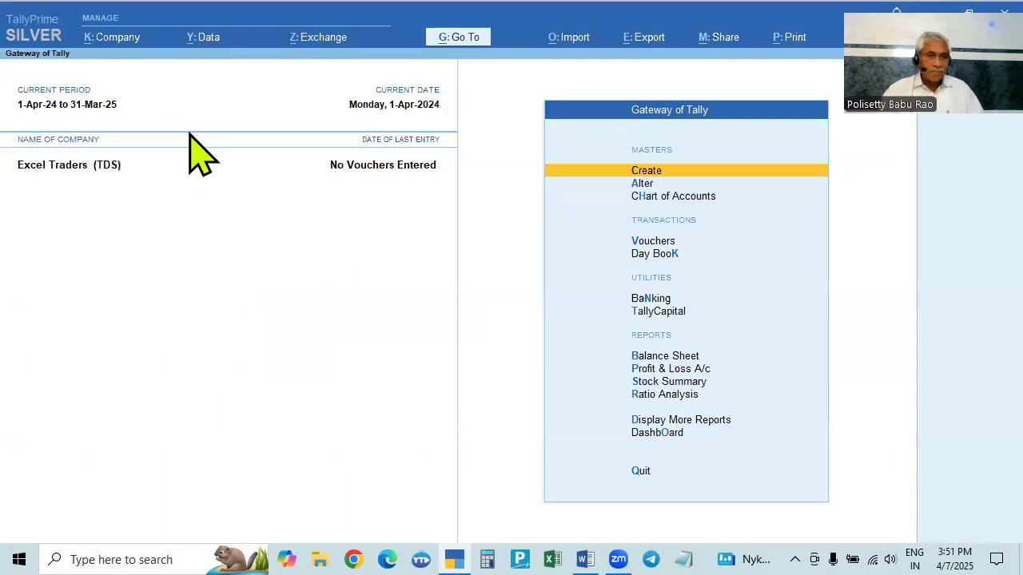
- Open the company alteration screen to check Excel Traders' details, then leave it unchanged
left_click(110, 40)
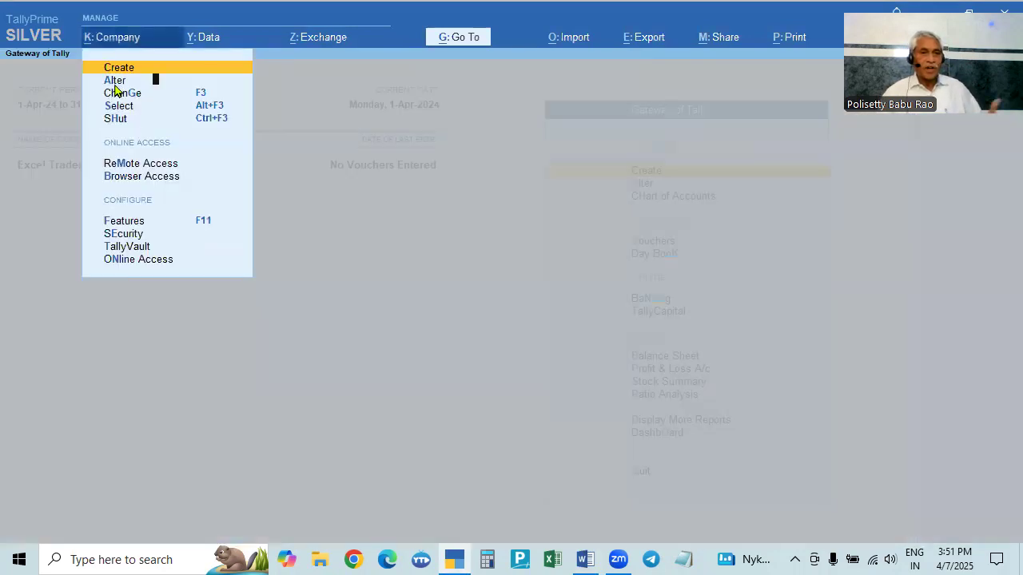
left_click(114, 83)
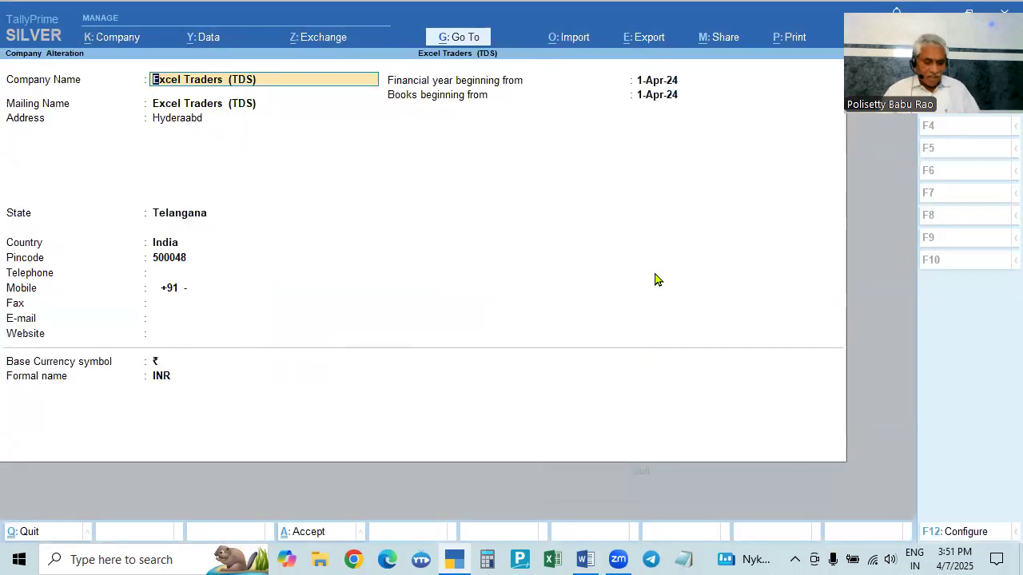
key("Escape")
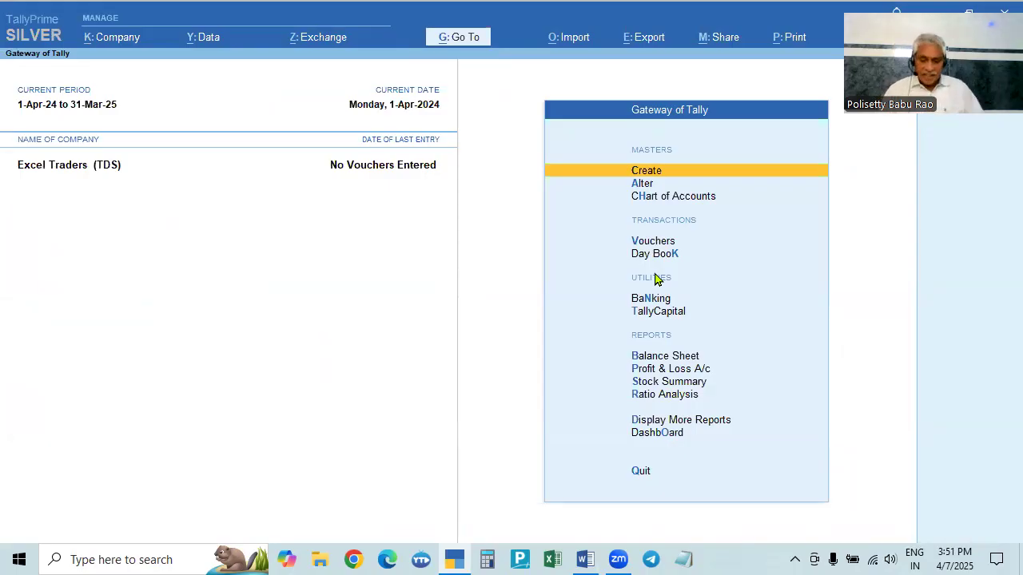
- Open the company features and review the GST registration details, accepting them without changes
key("F11")
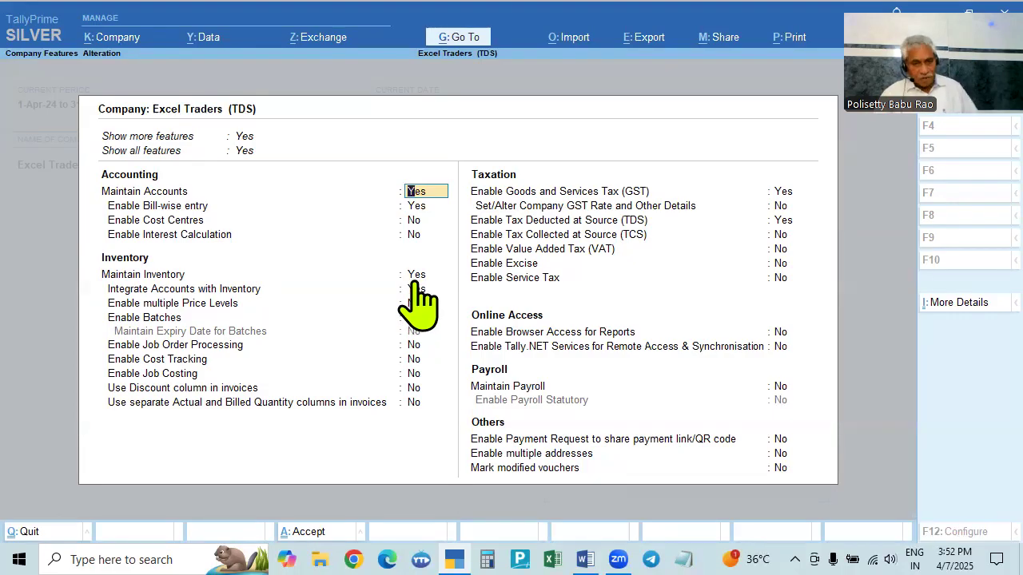
left_click(783, 194)
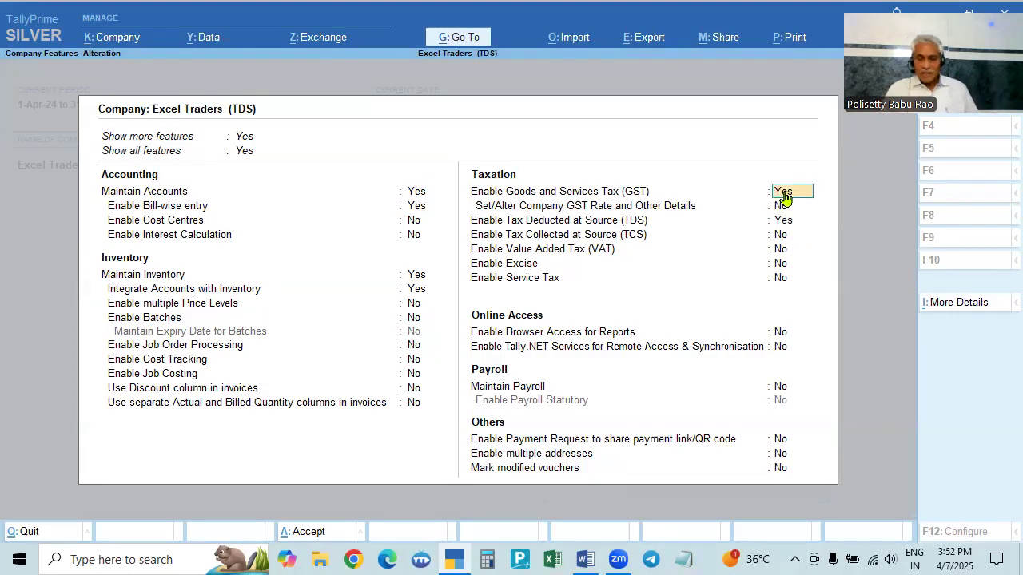
key("Return")
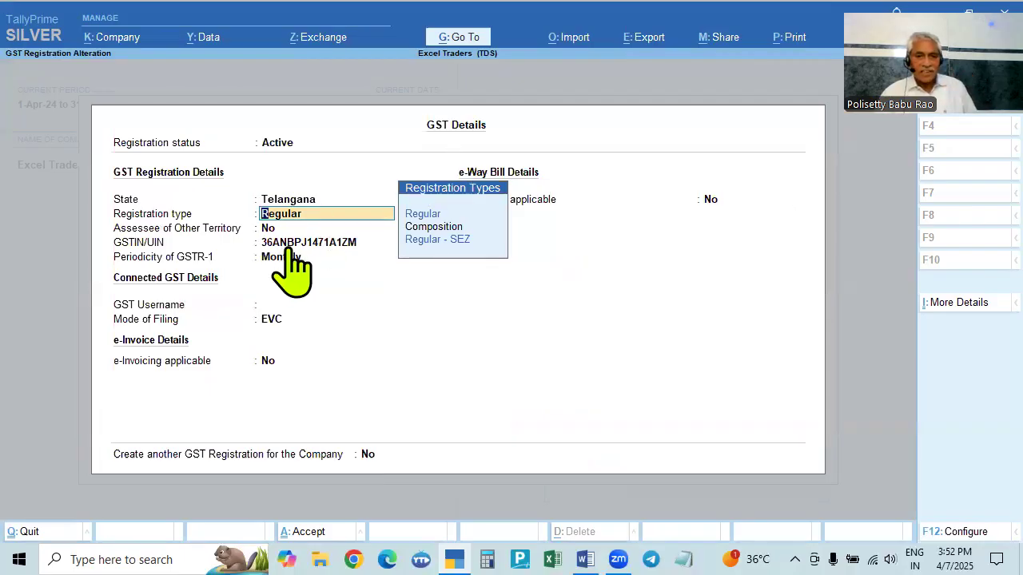
key("ctrl+a")
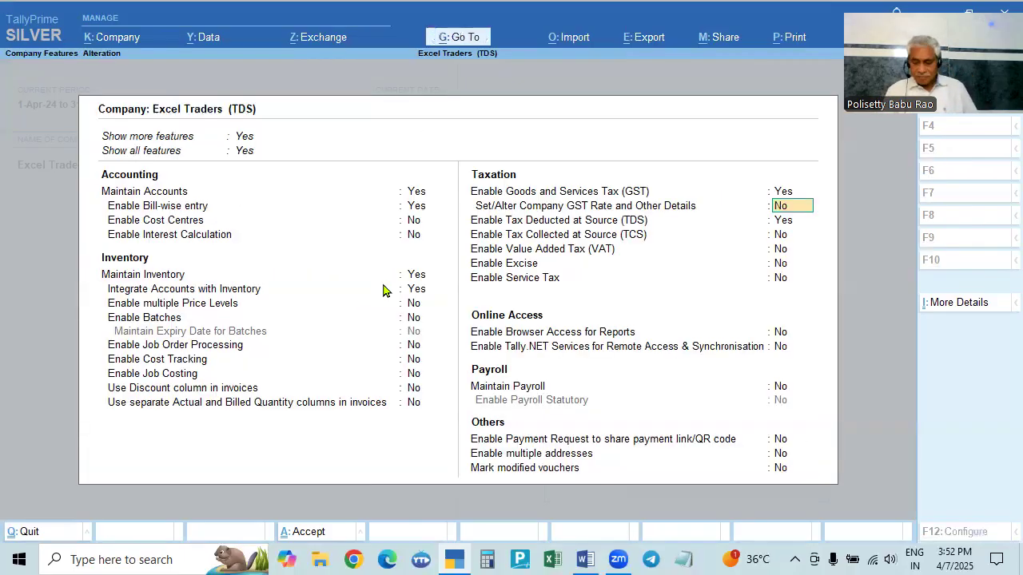
key("Return")
key("Return")
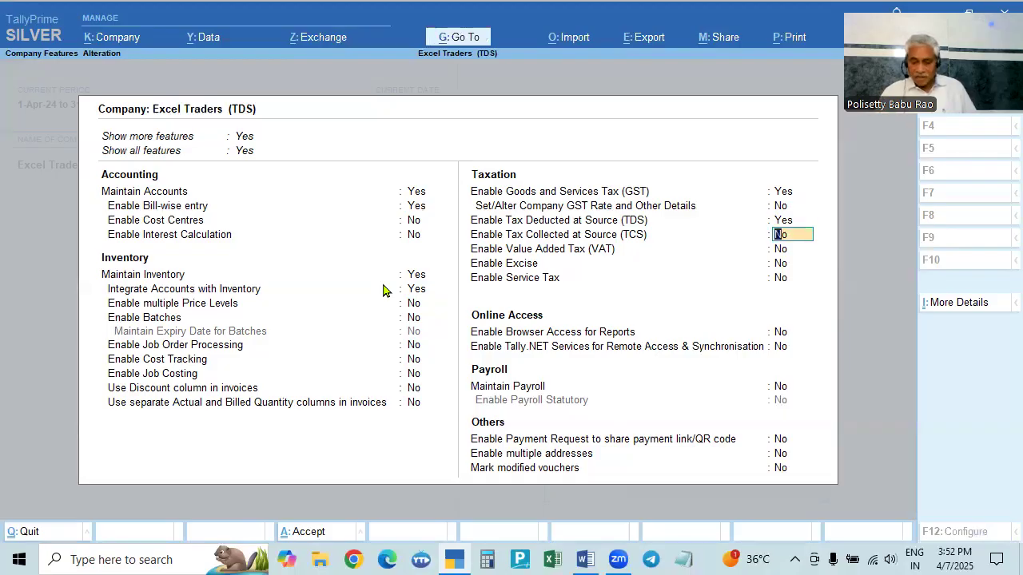
key("Up")
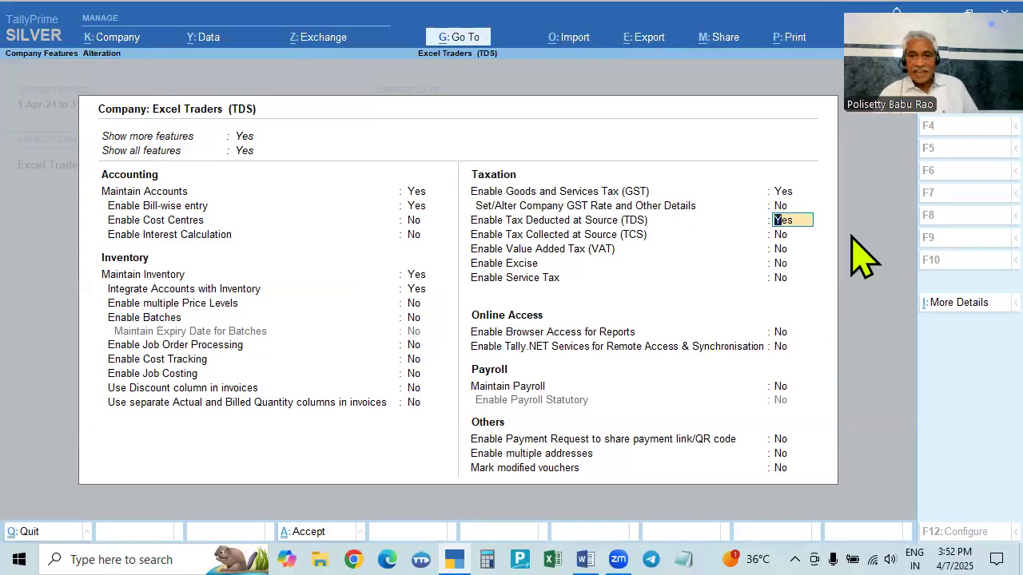
- Open the TDS deductor details and step through the TAN and deductor type fields, then switch back to the document
key("Return")
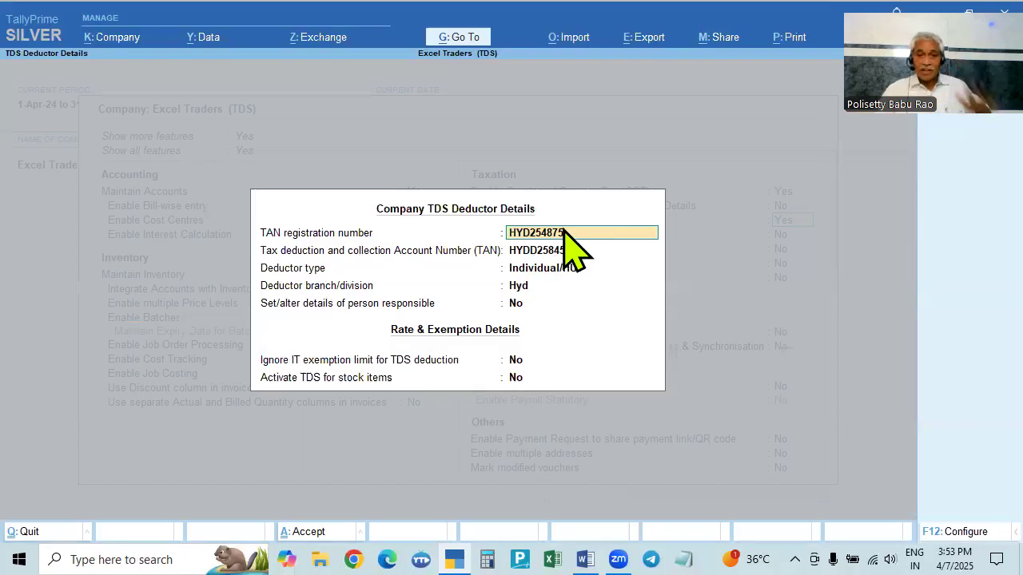
key("Return")
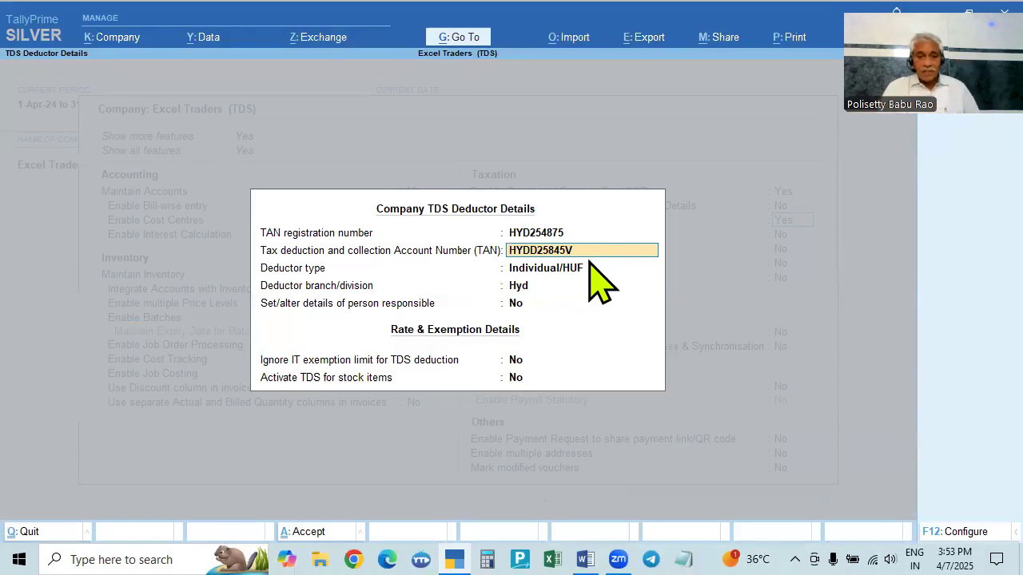
key("Return")
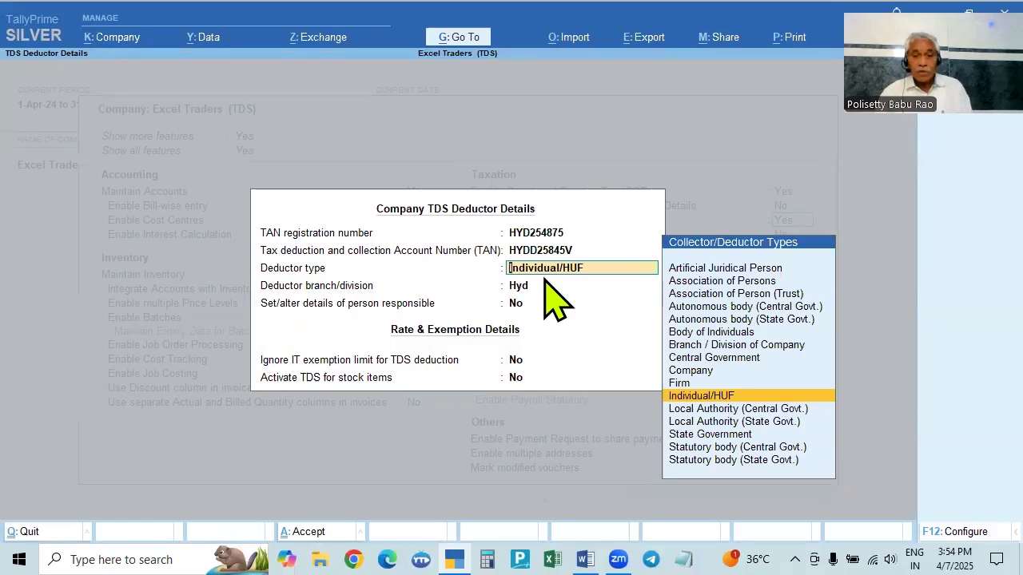
key("alt+Tab")
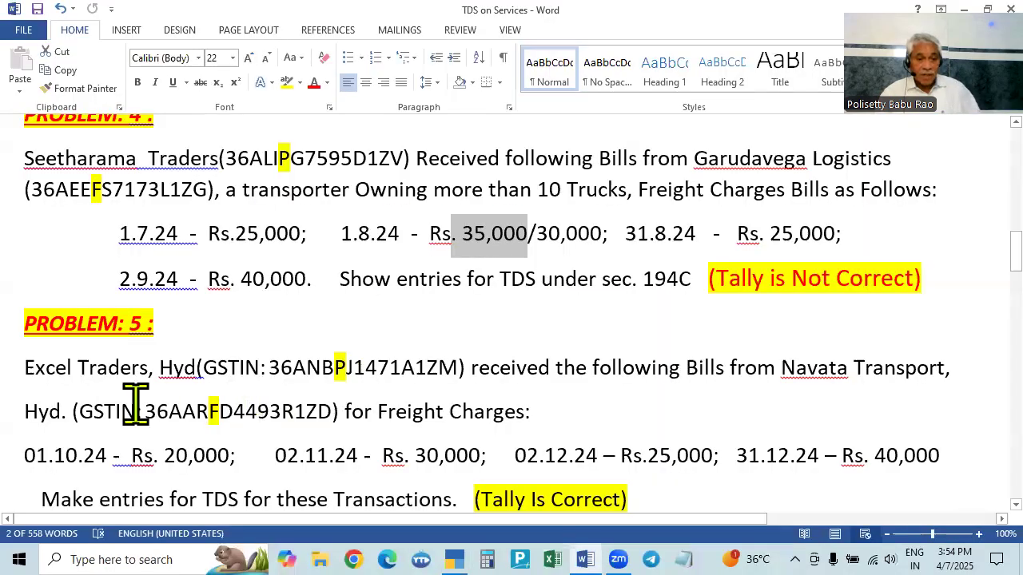
- Set the deductor type to Individual/HUF and the deductor branch/division to Hyderabad
left_click(336, 368)
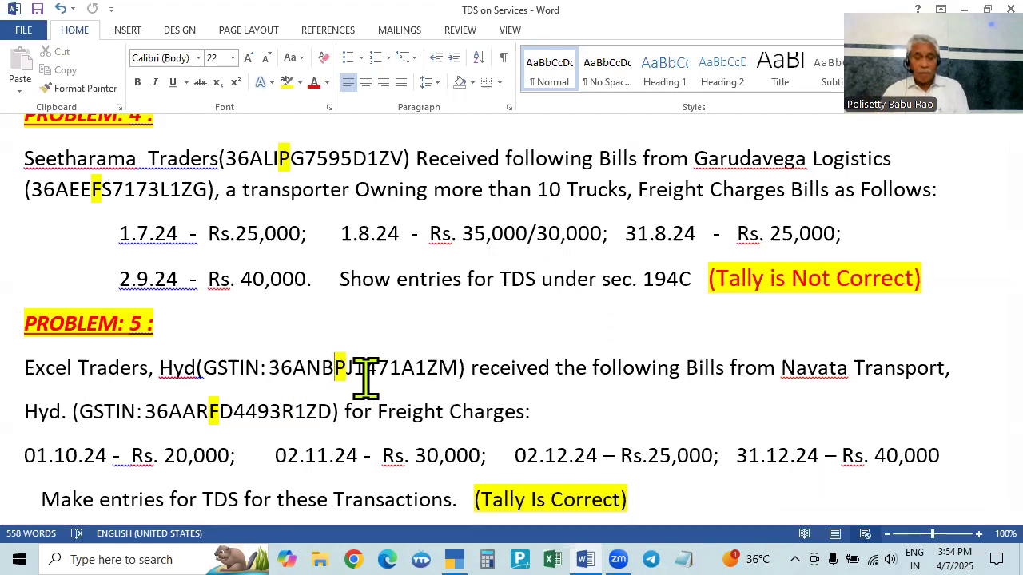
key("alt+Tab")
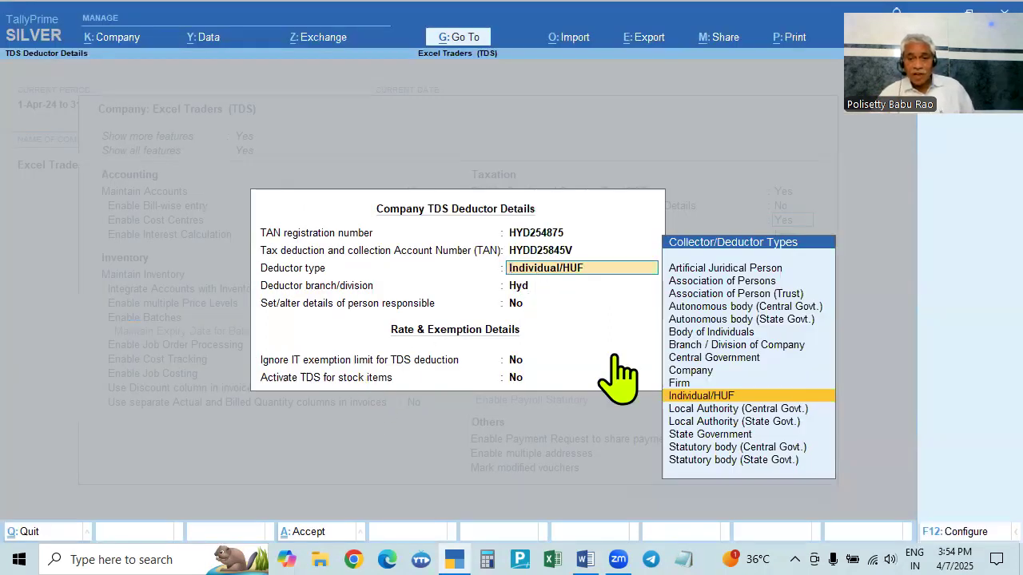
left_click(702, 400)
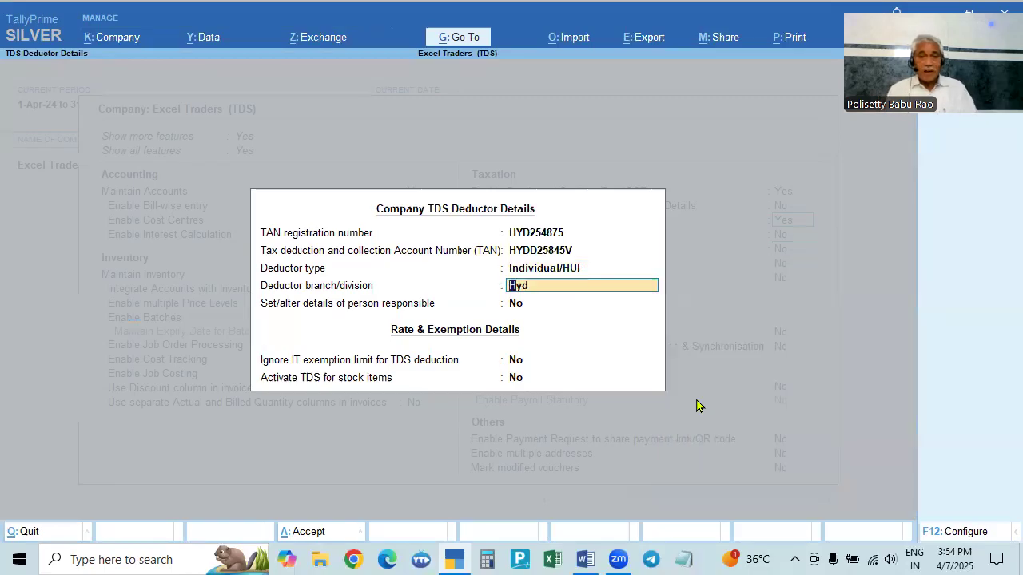
type("Hyderabad")
key("Return")
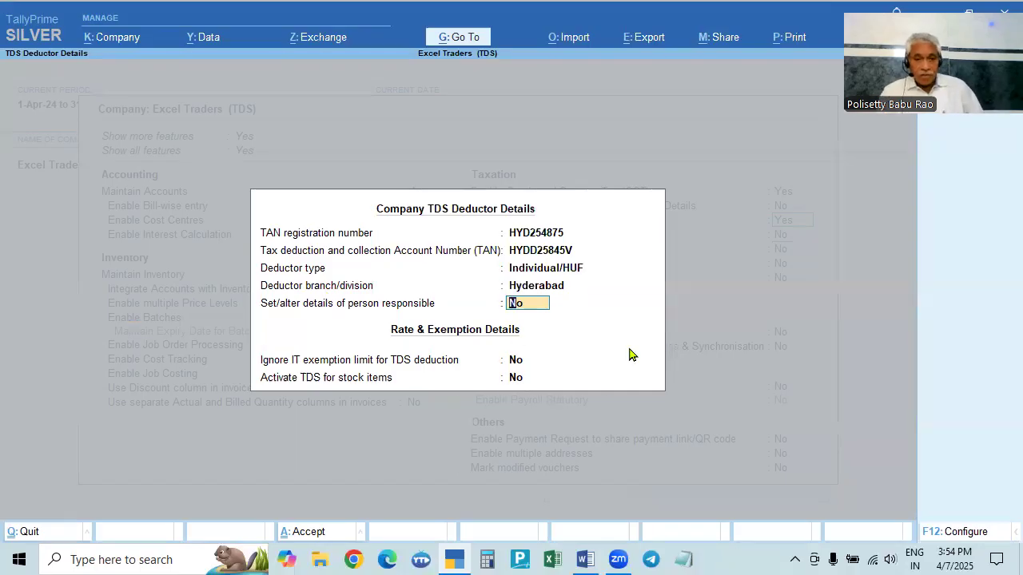
- Enable setting the person responsible details, accept the responsible person's existing details, and save the TDS deductor details
type("y")
key("Return")
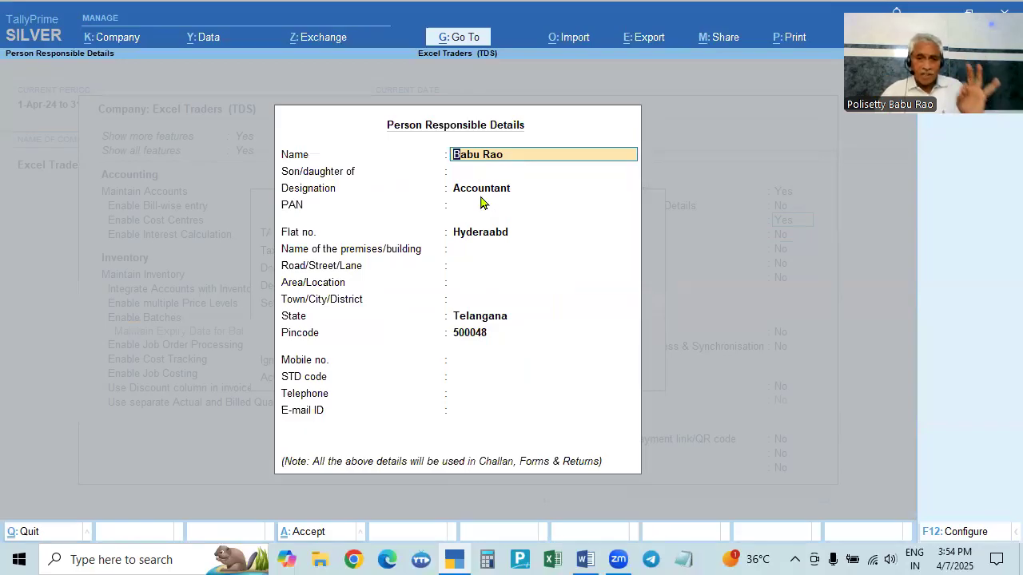
key("Return")
key("Return")
key("Return")
key("Return")
key("Return")
key("Return")
key("Return")
key("Return")
key("Return")
key("Return")
key("Return")
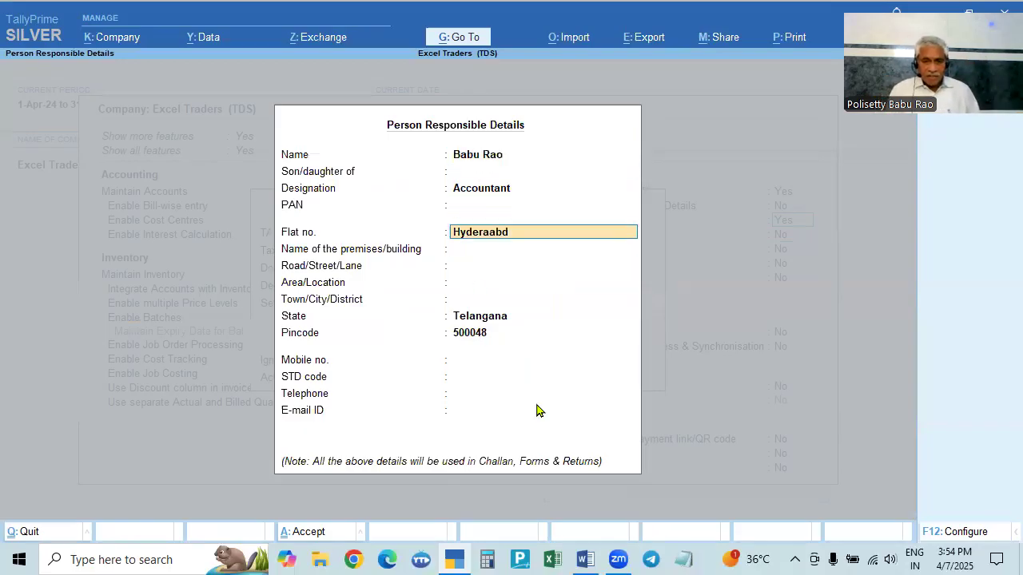
key("Return")
key("Return")
key("Return")
key("Return")
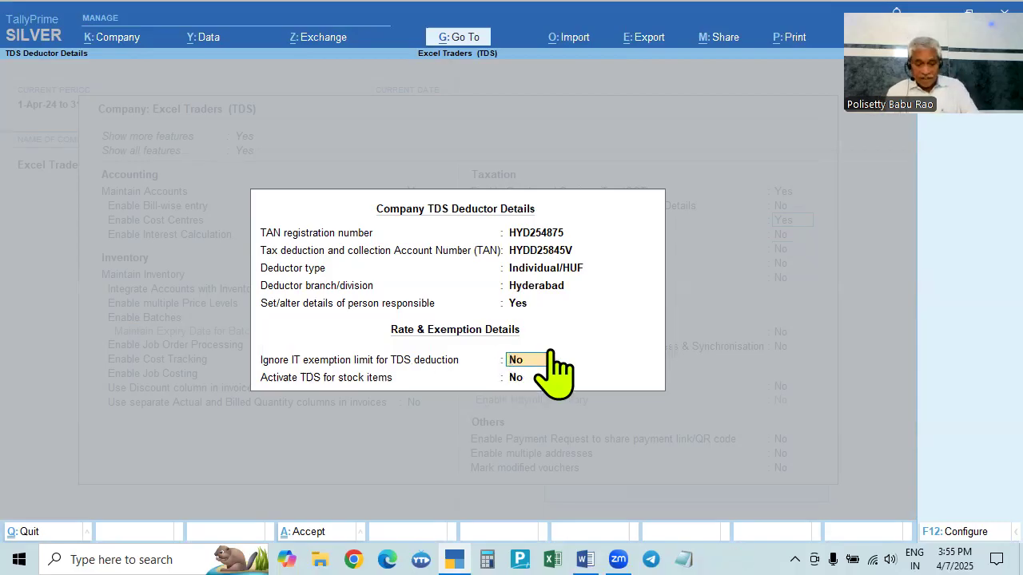
key("Return")
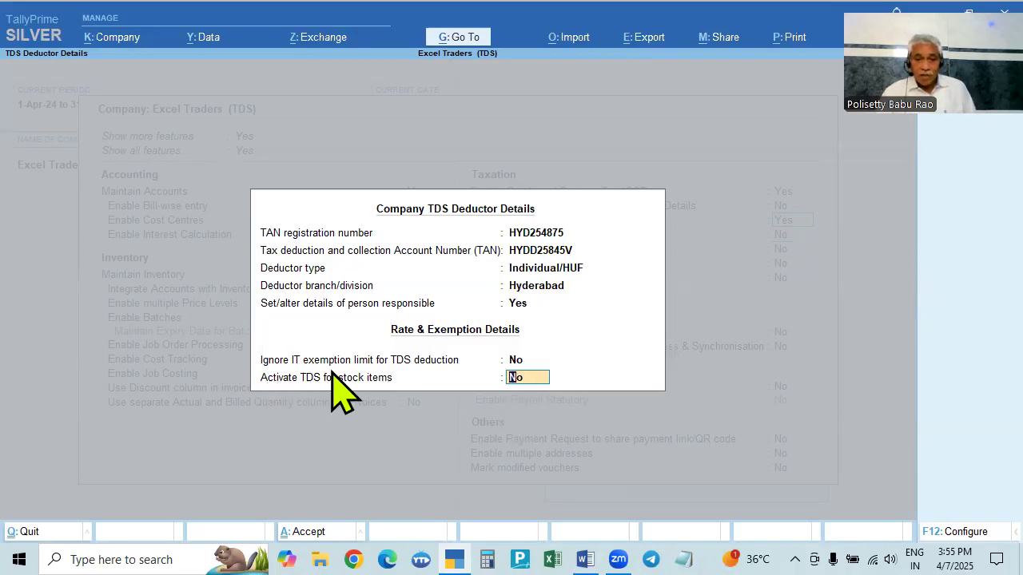
left_click(551, 377)
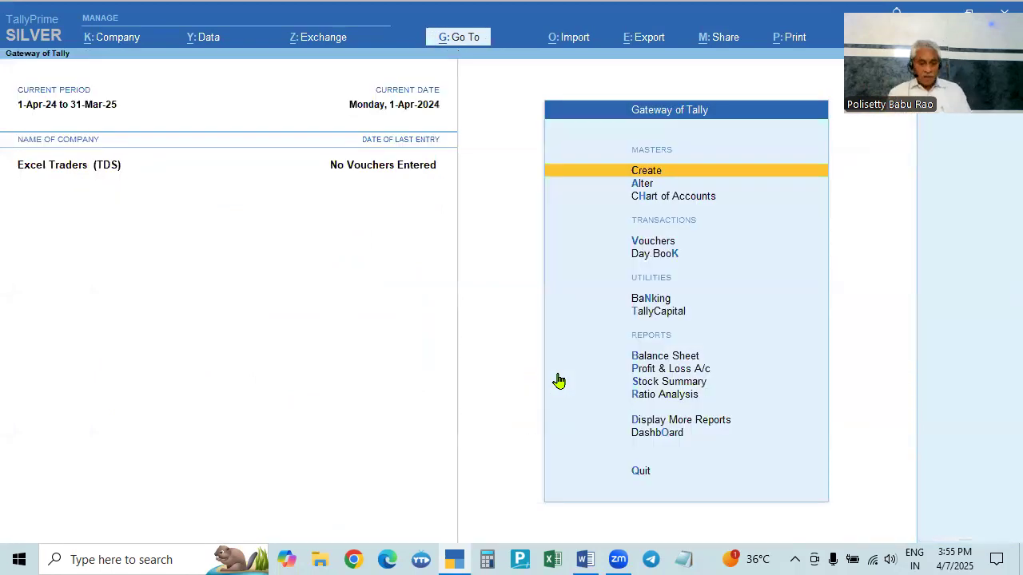
key("alt+Tab")
key("alt+Tab")
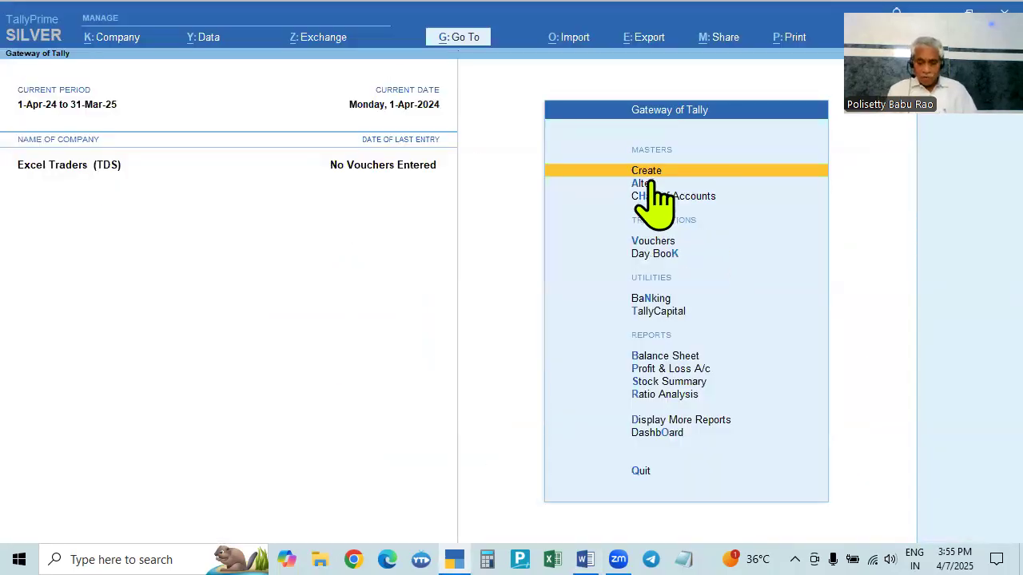
key("Return")
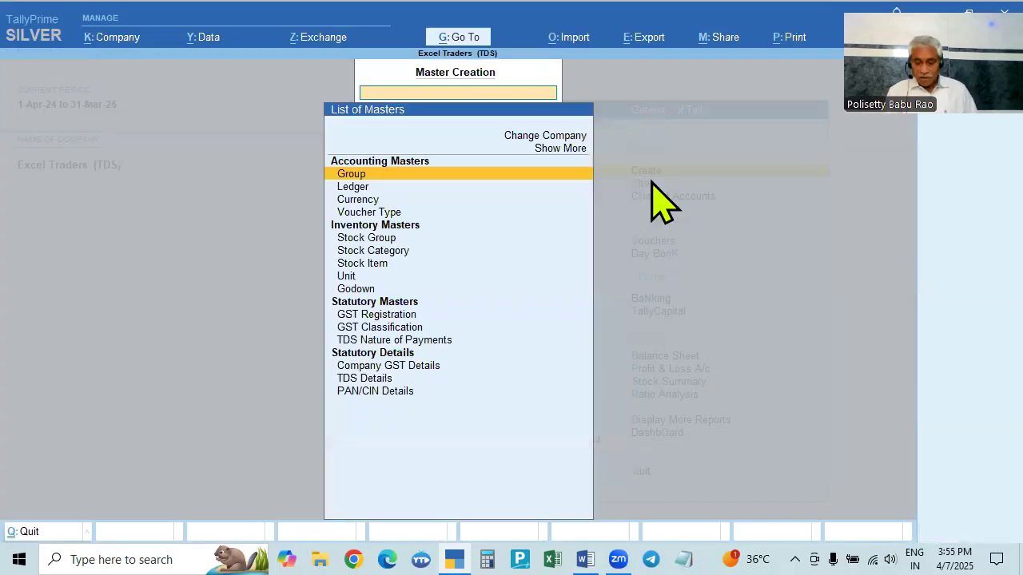
key("Down")
key("Down")
key("Down")
key("Down")
key("Down")
key("Down")
key("Down")
key("Down")
key("Down")
key("Down")
key("Down")
key("Down")
key("Down")
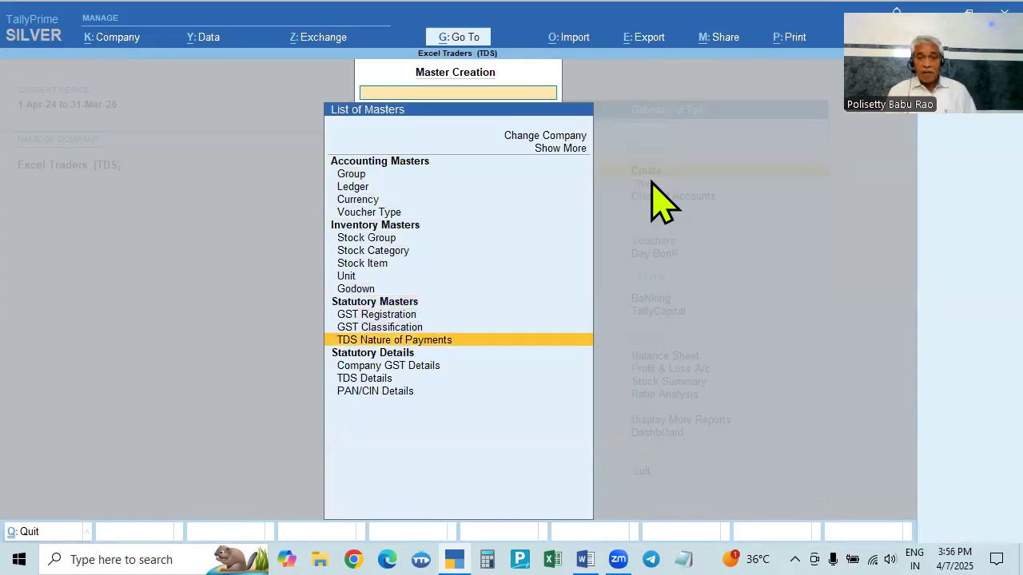
key("Return")
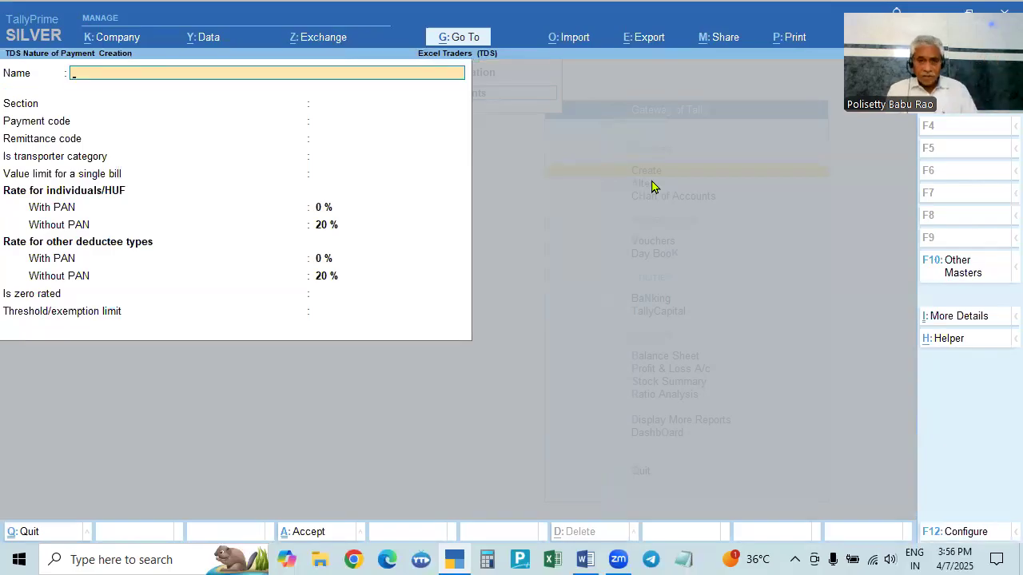
key("Escape")
key("Escape")
- Open the Payment to Transporter 194C nature of payment for alteration and step through its section, codes and transporter category
key("Down")
key("Return")
key("Down")
key("Down")
key("Down")
key("Down")
key("Down")
key("Down")
key("Down")
key("Down")
key("Down")
key("Down")
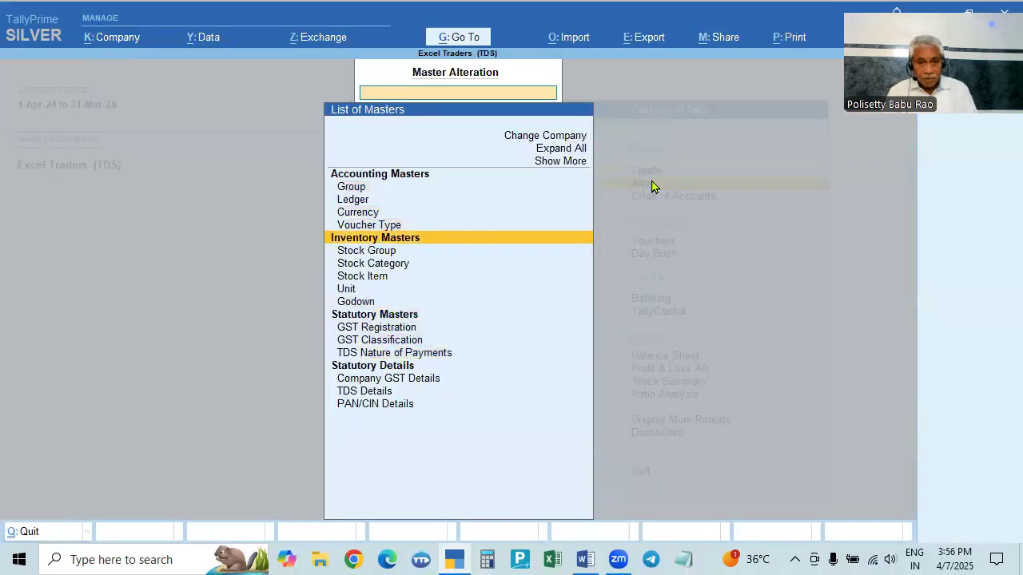
key("Down")
key("Down")
key("Down")
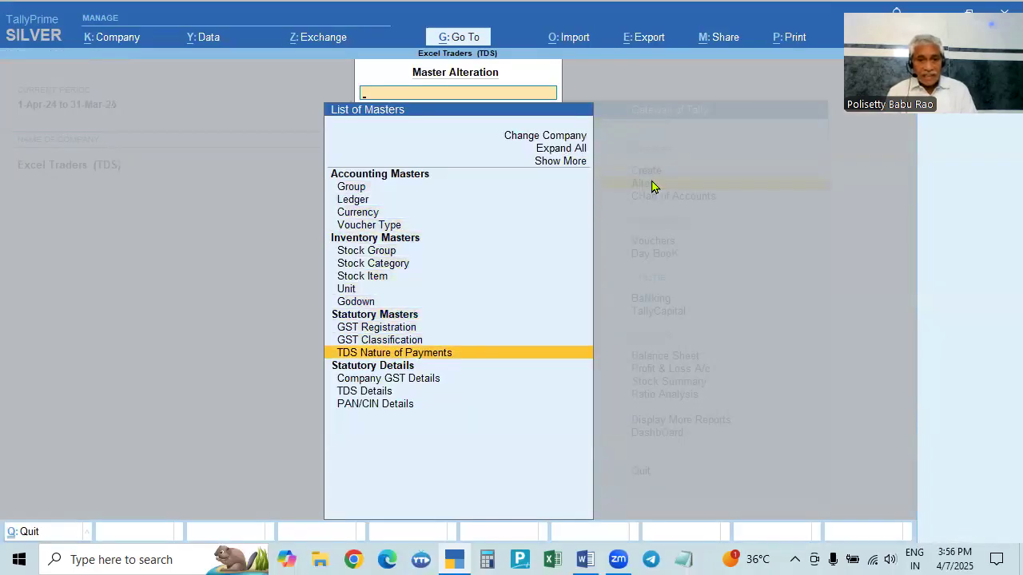
key("Return")
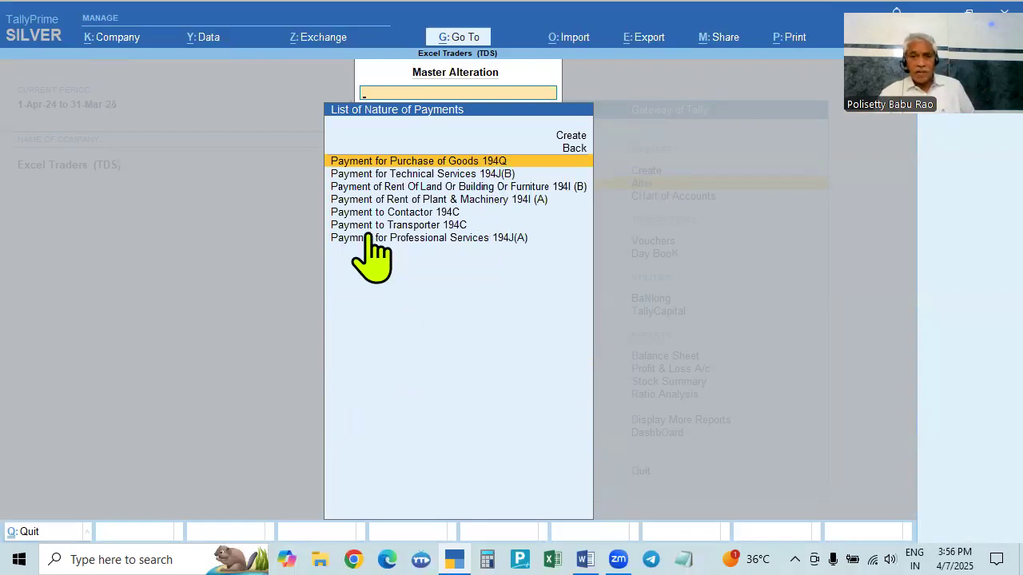
left_click(417, 227)
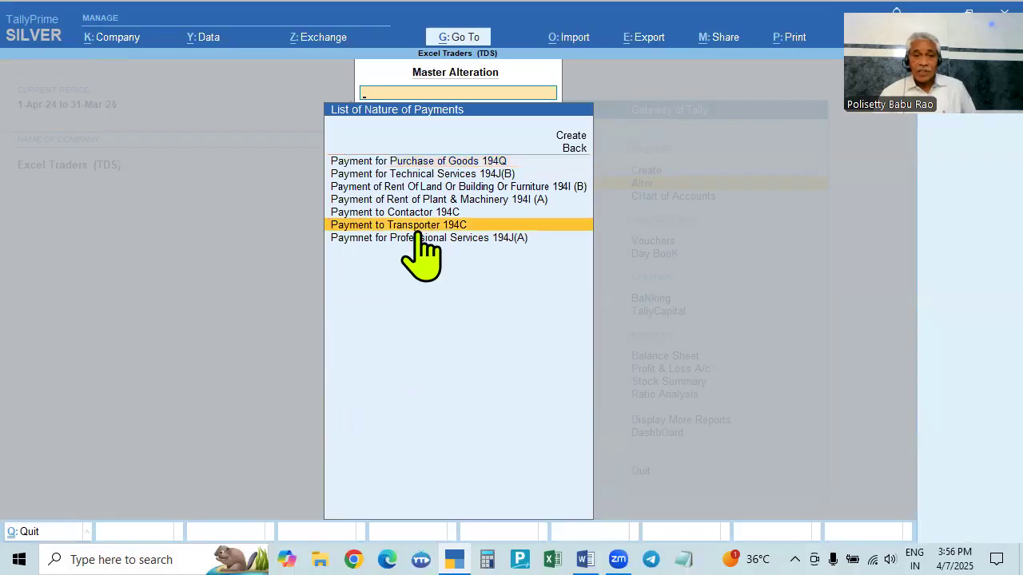
left_click(416, 230)
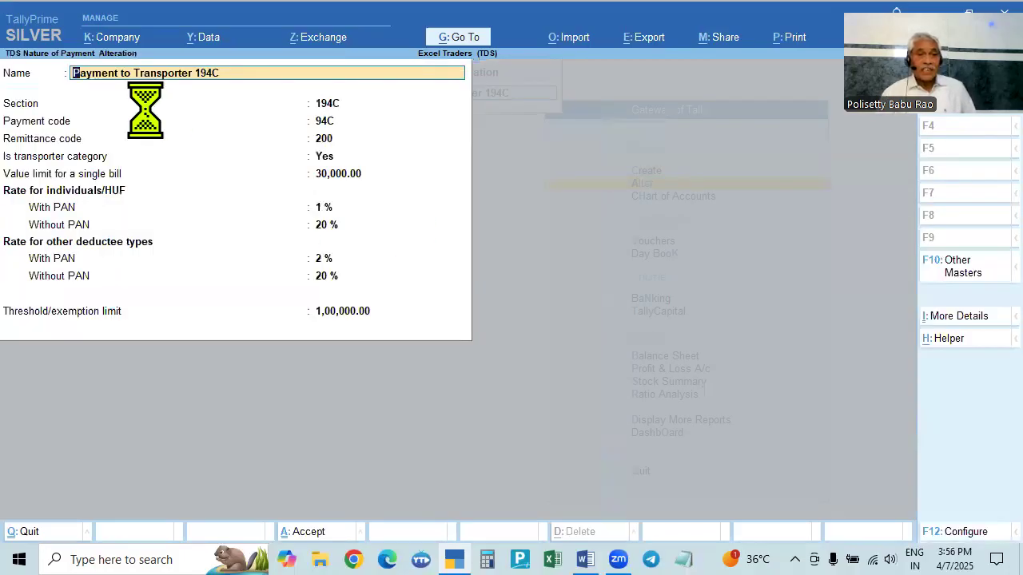
left_click(327, 104)
key("Return")
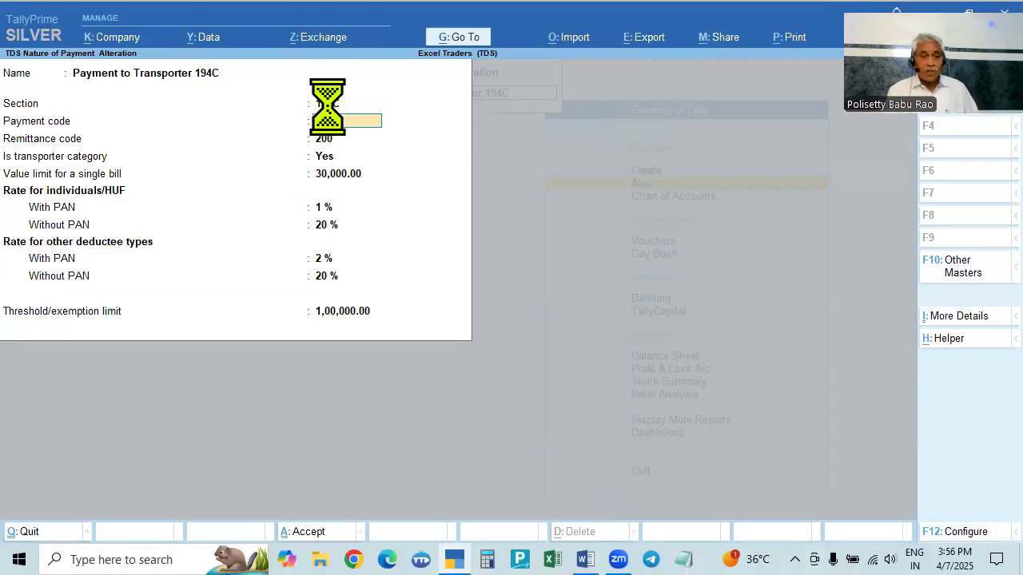
key("Return")
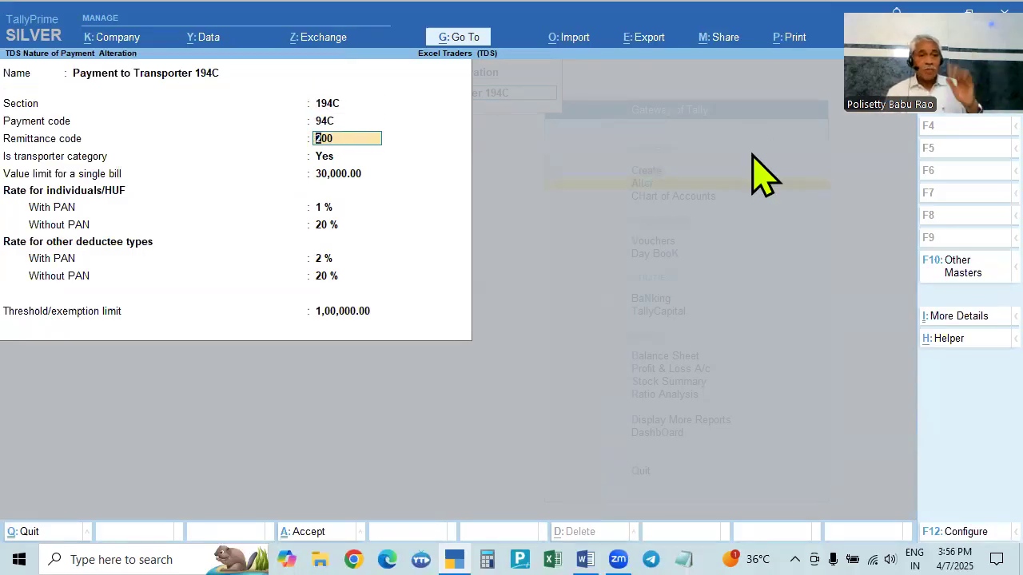
key("Return")
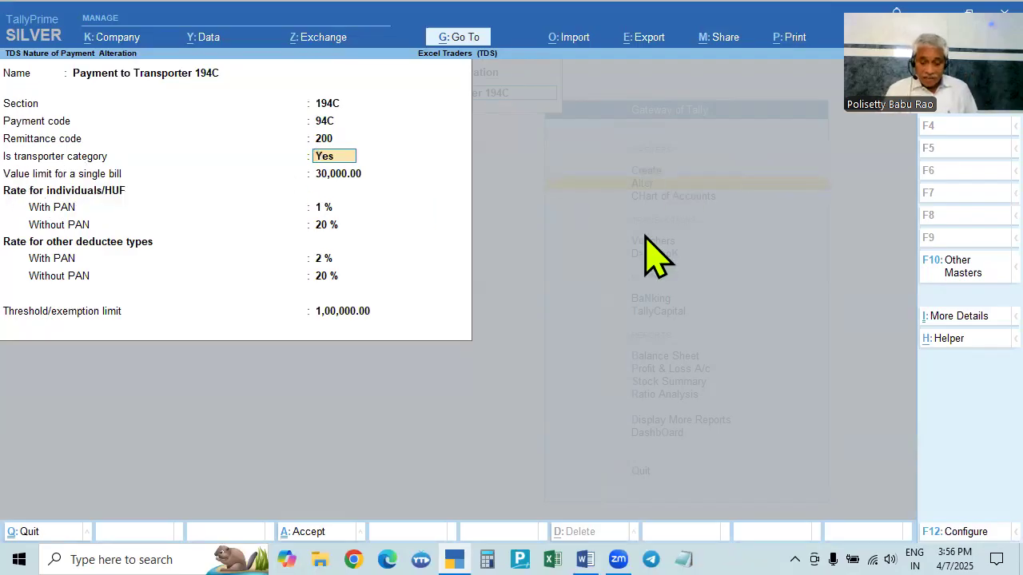
- Review the TDS nature of payment configuration options for single bill value and transporter category
key("F12")
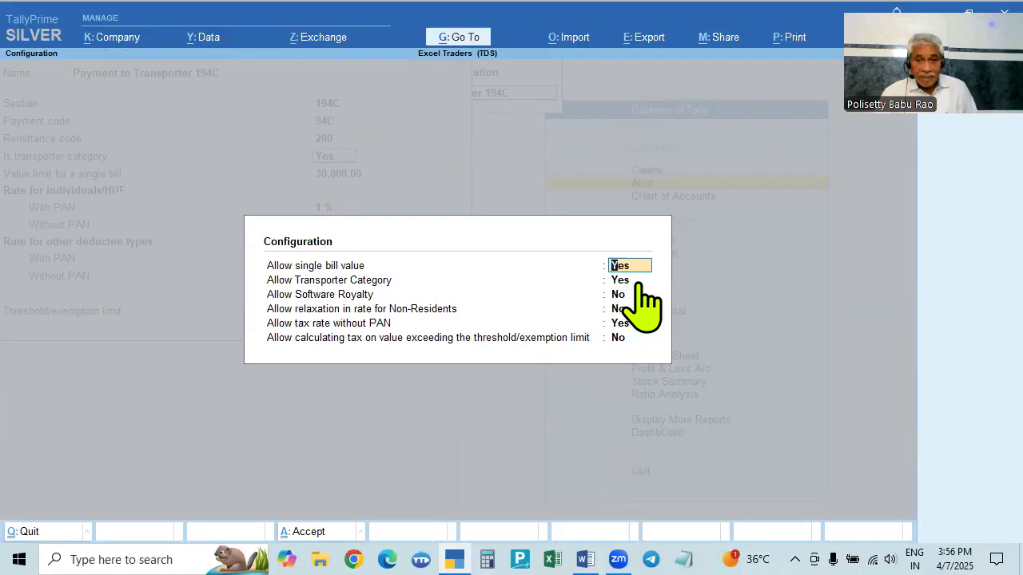
key("Escape")
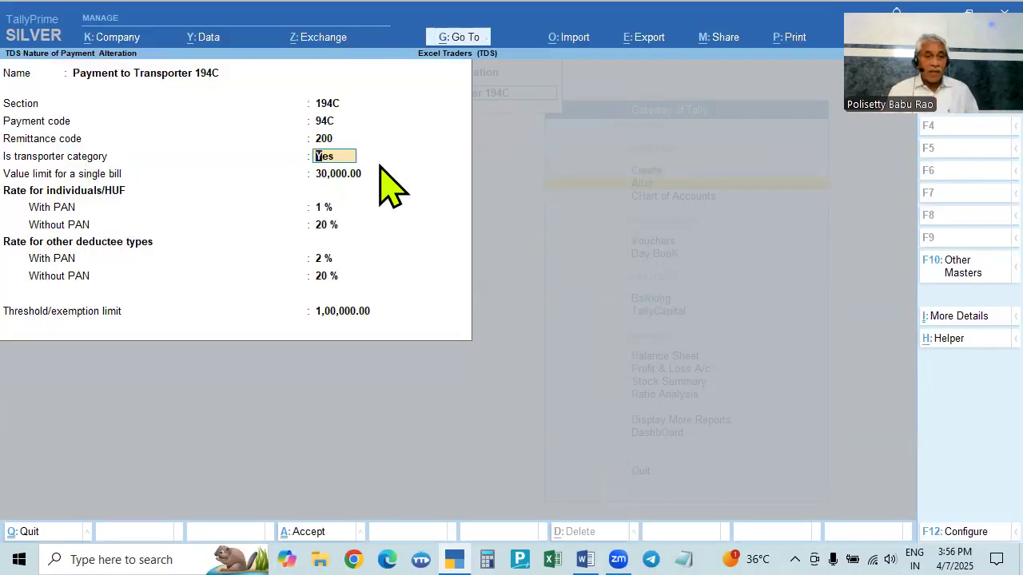
key("F12")
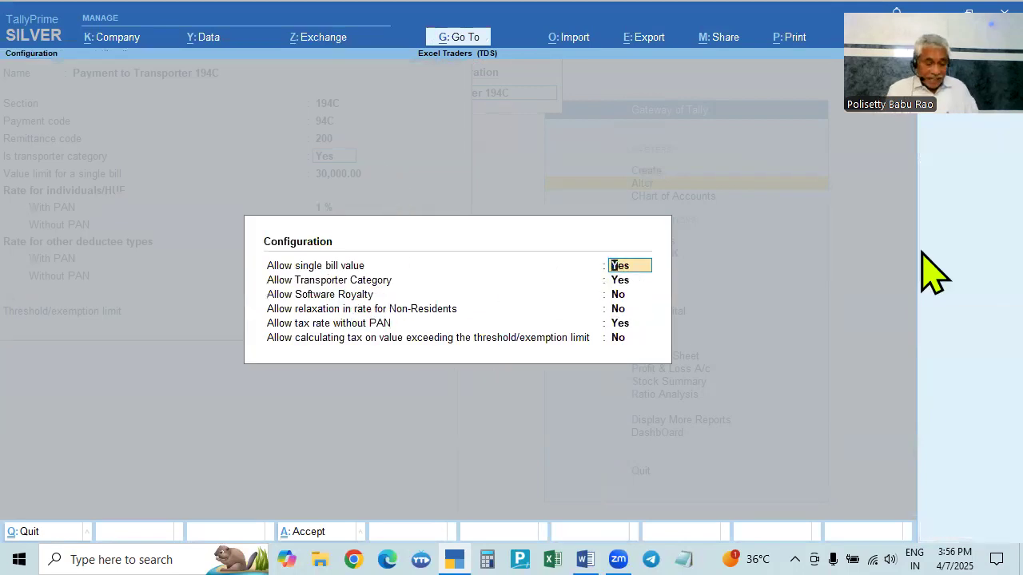
key("Escape")
left_click(334, 171)
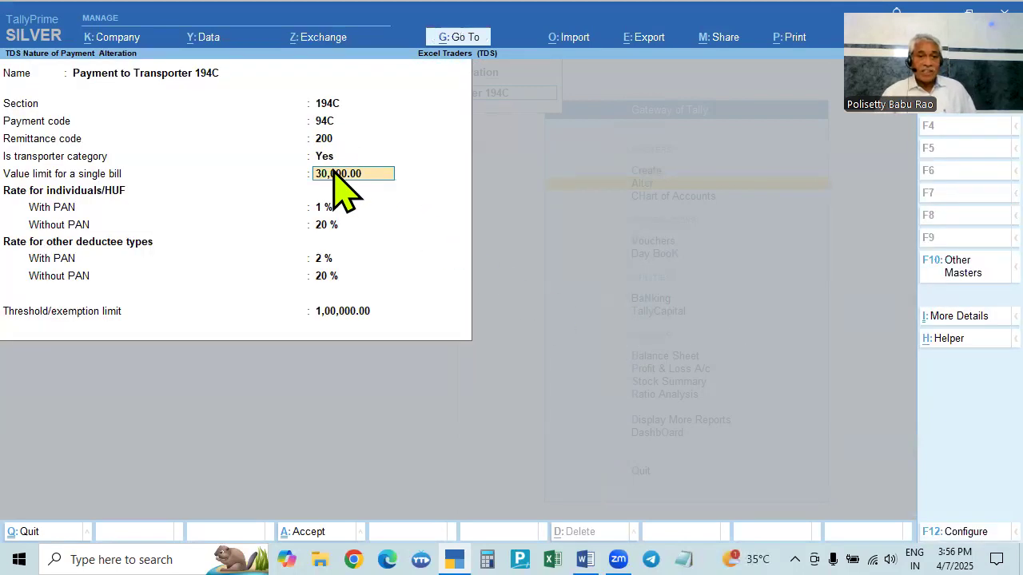
key("Return")
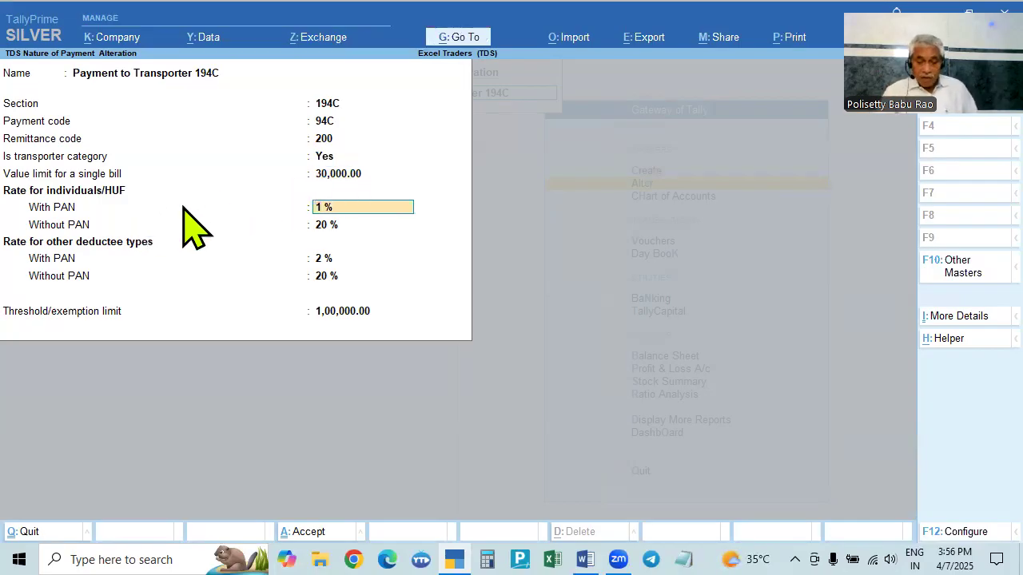
key("F12")
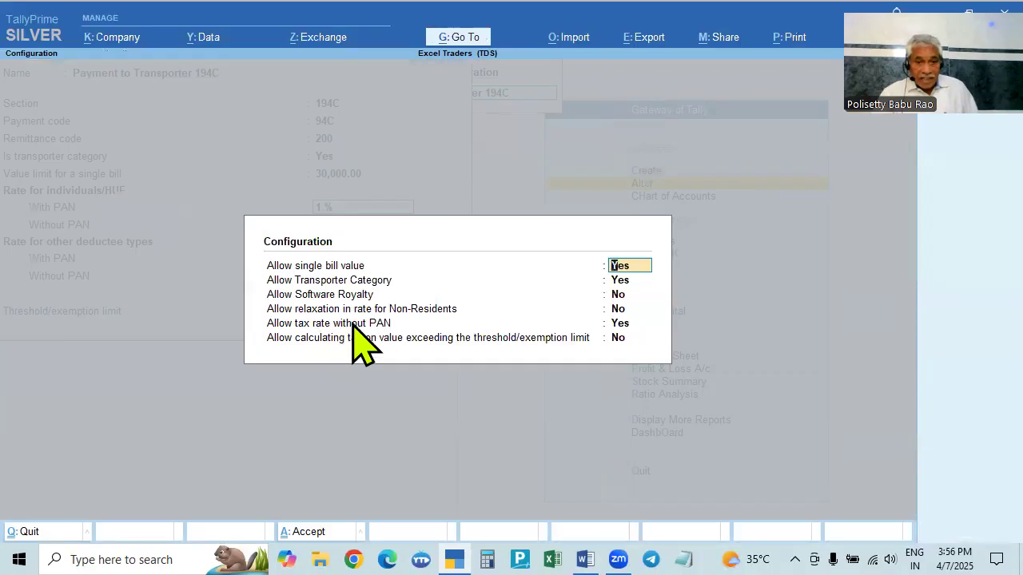
key("Escape")
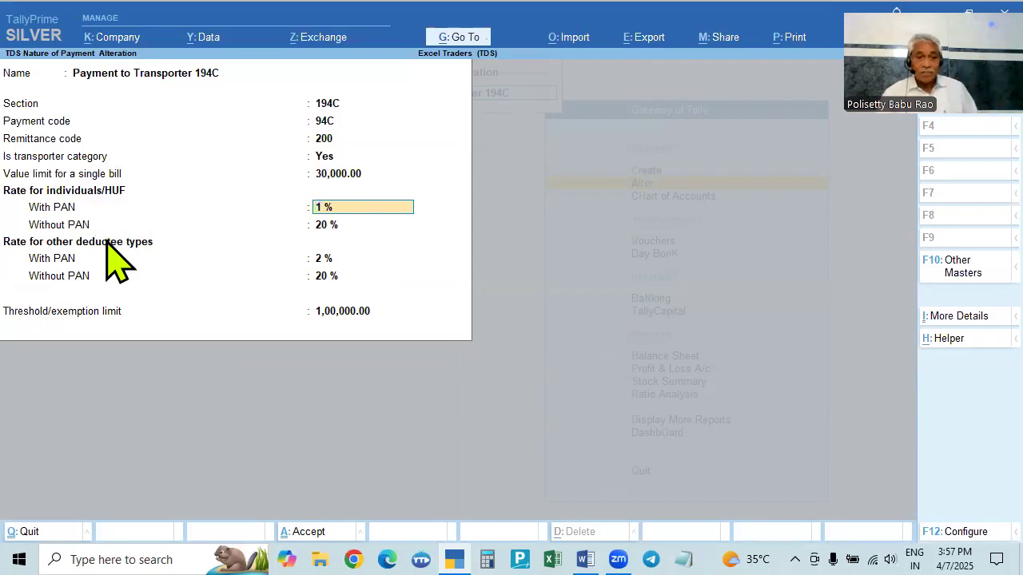
- Accept the rates and threshold limit of Payment to Transporter 194C unchanged and return to the main menu
left_click(64, 257)
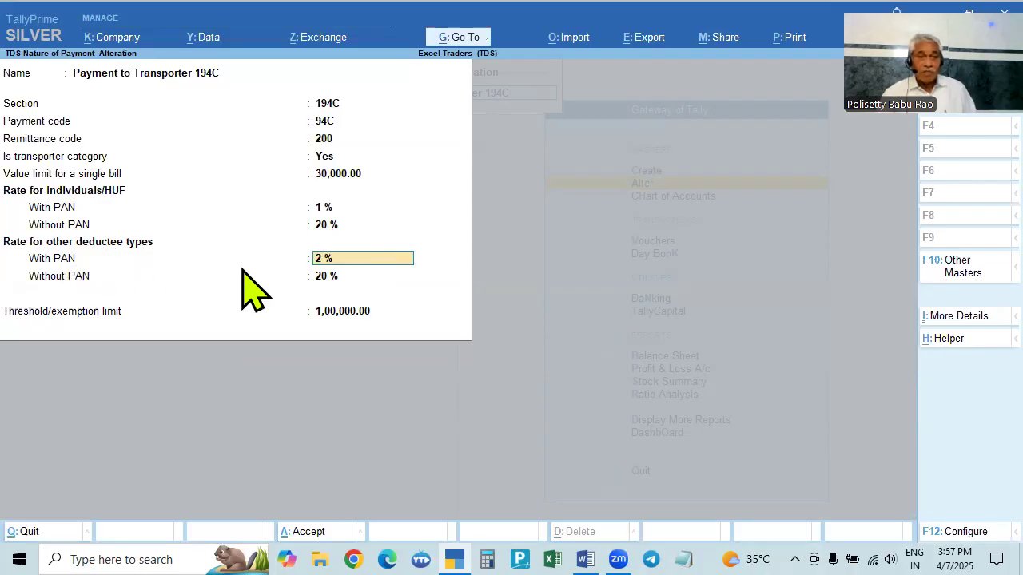
key("Return")
key("Return")
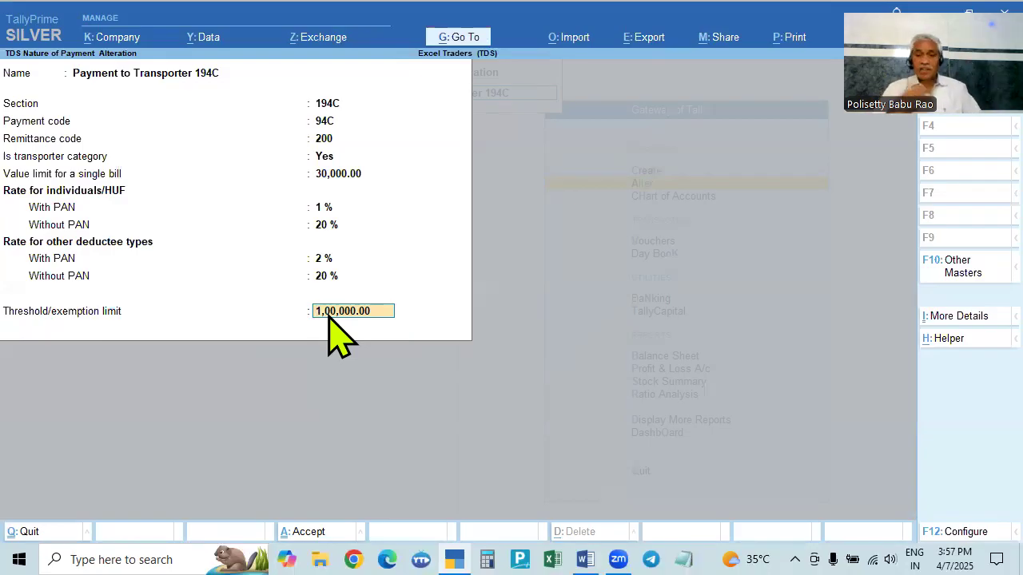
key("Return")
key("Return")
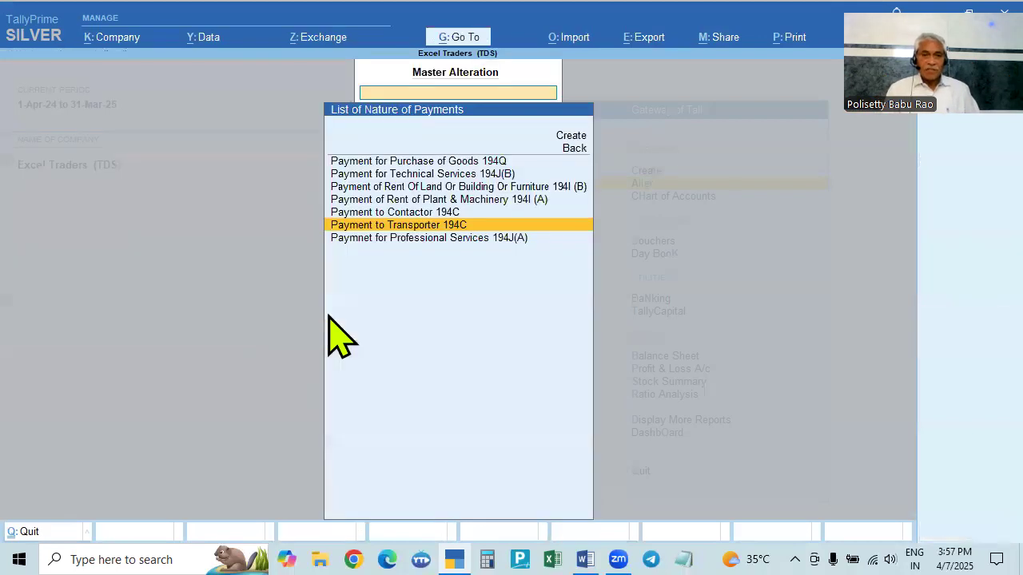
key("Escape")
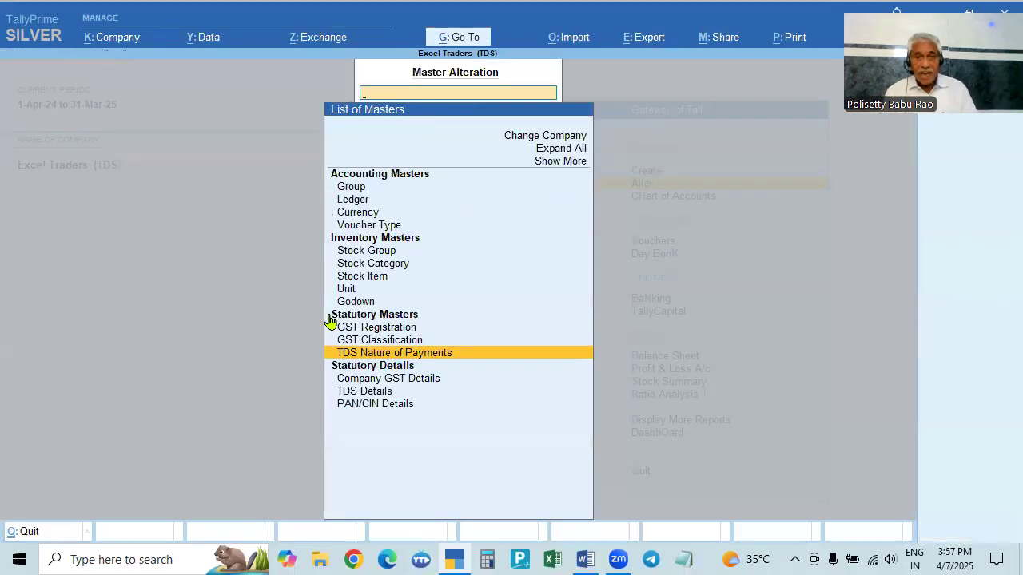
key("Up")
key("Escape")
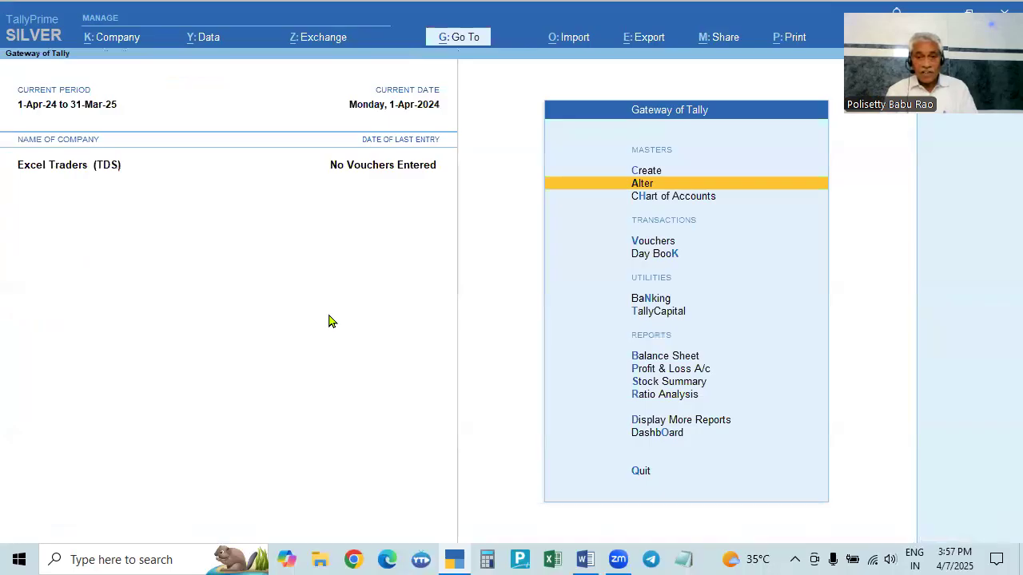
- Open the list of ledgers for alteration, then switch back to the problem document
key("Return")
key("Down")
key("Return")
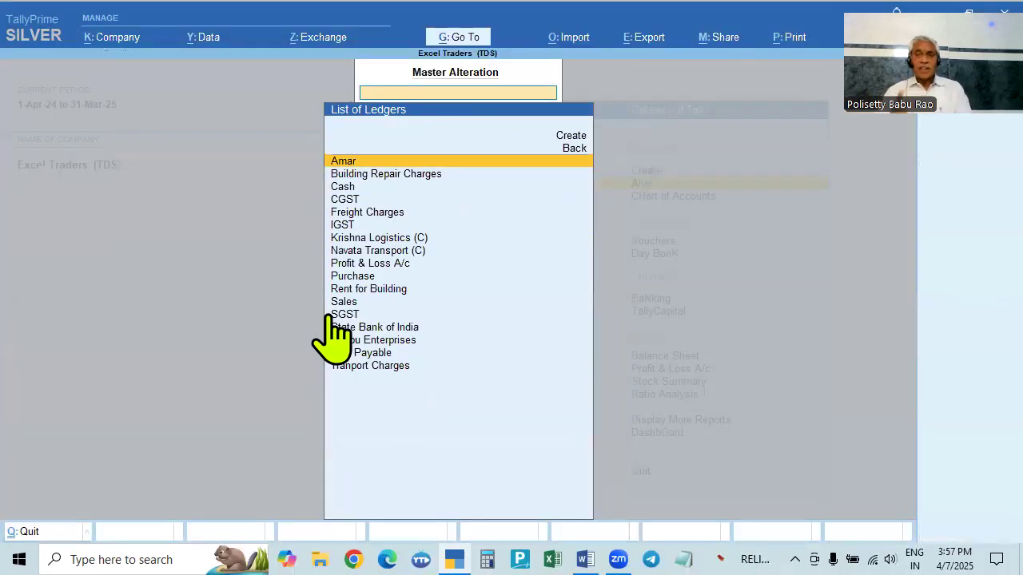
key("alt+Tab")
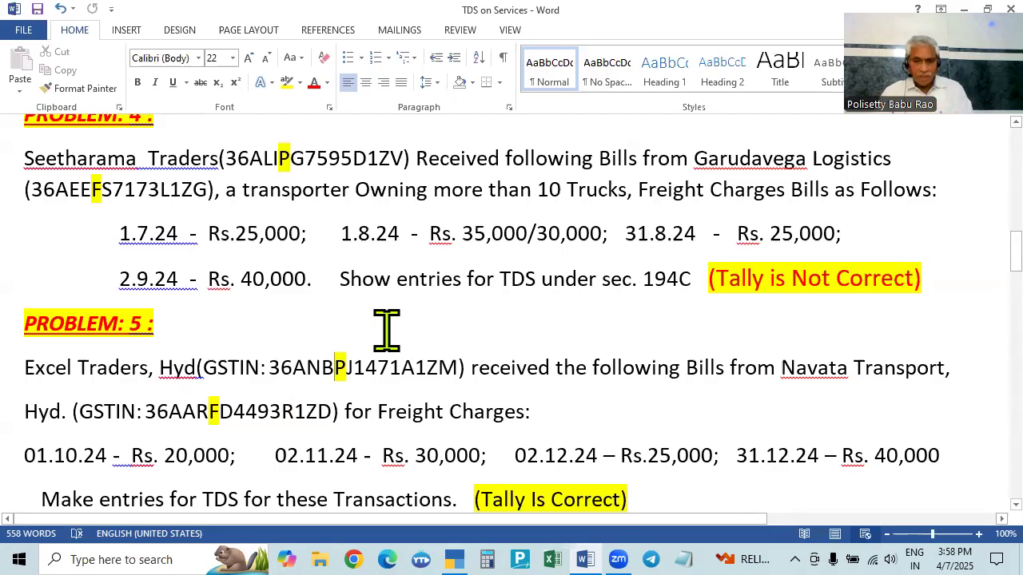
- Return to the Gateway of Tally and open voucher entry for Excel Traders (TDS)
key("alt+Tab")
key("Escape")
key("Escape")
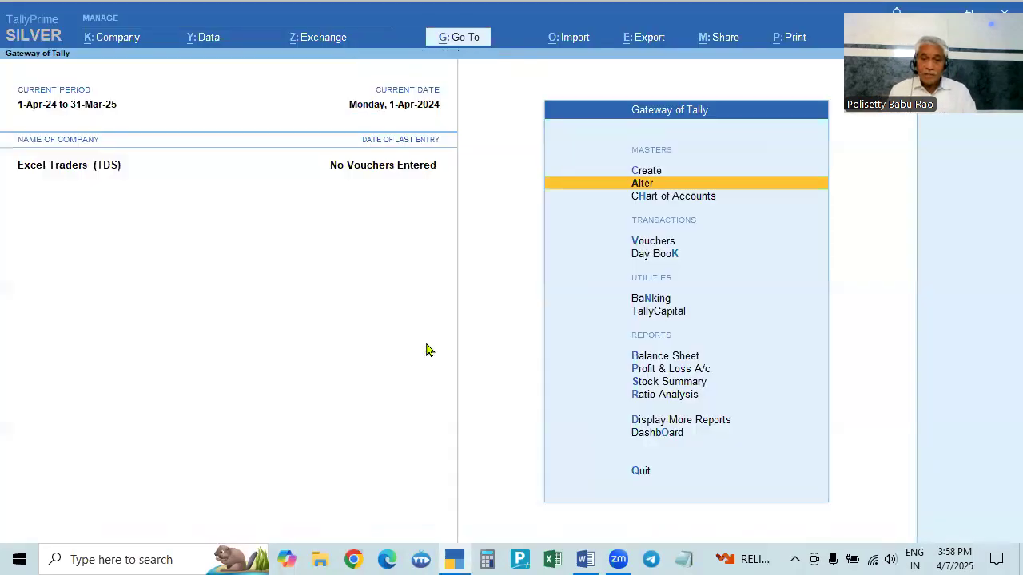
key("Down")
key("Down")
key("Down")
key("Up")
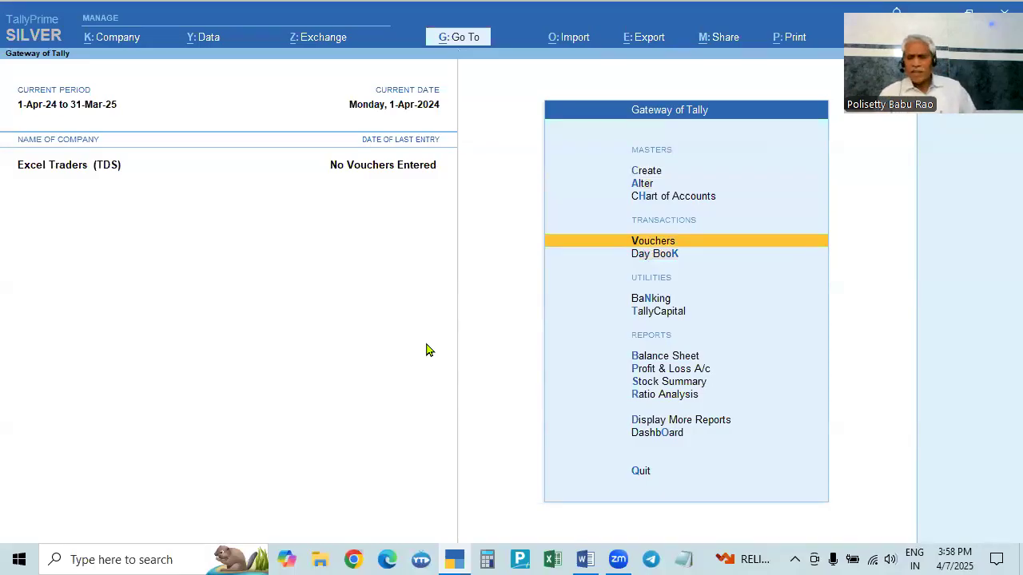
left_click(832, 110)
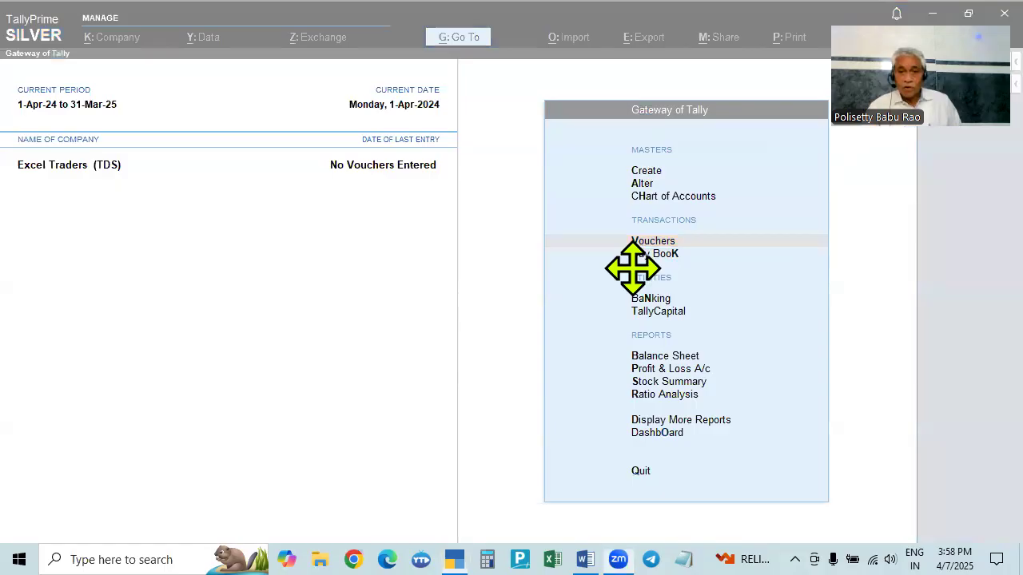
left_click(651, 242)
key("alt")
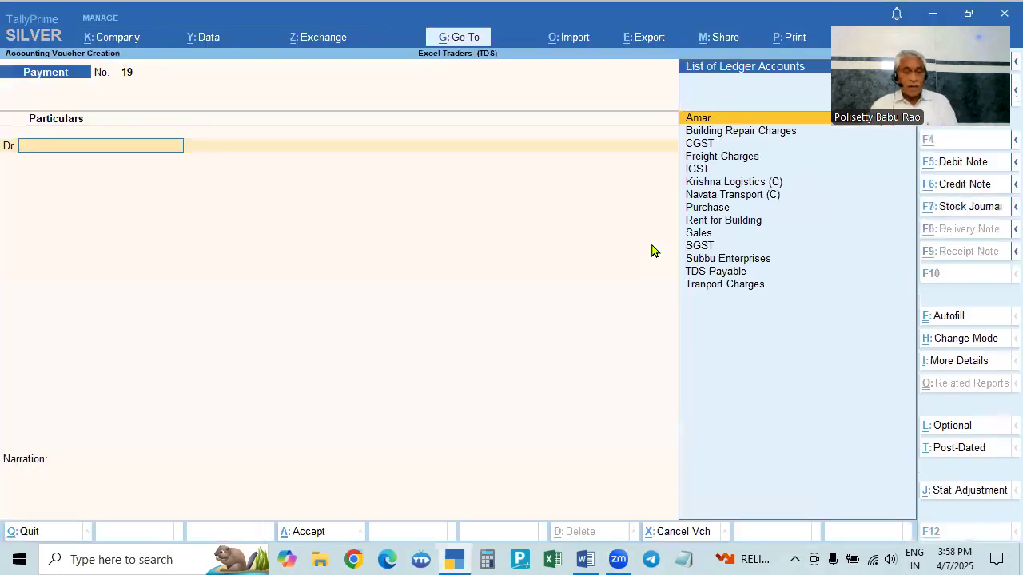
- Review the Problem 5 freight bill dates and amounts from Navata Transport in the problem document
key("alt+Tab")
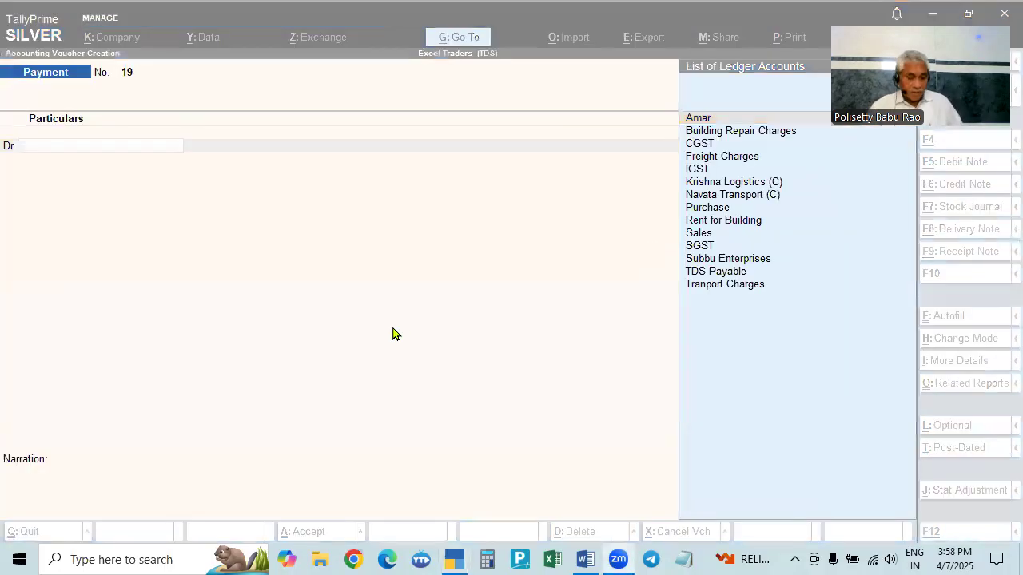
key("alt+Tab")
key("alt+Tab")
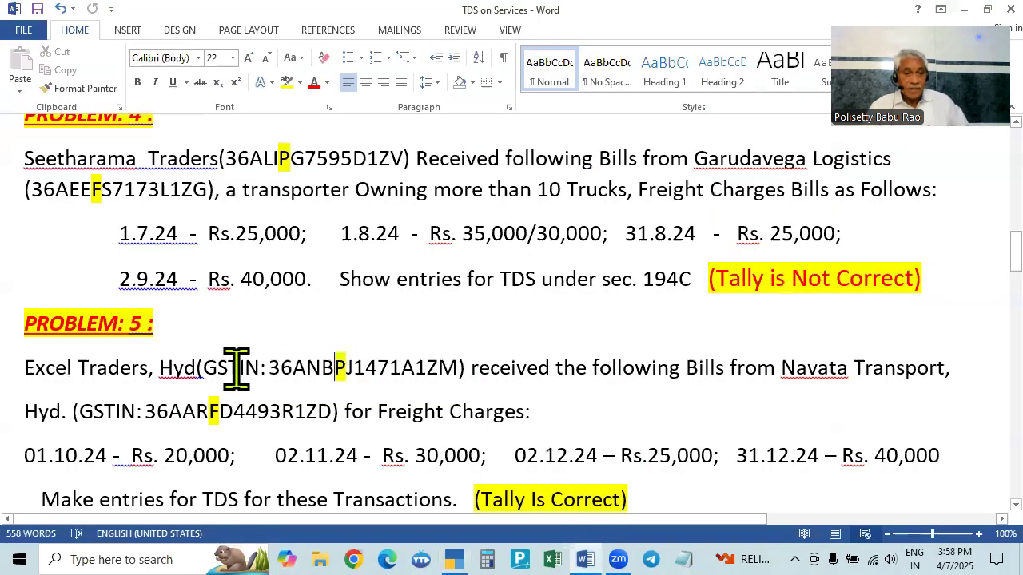
scroll(99, 382, "down", 2)
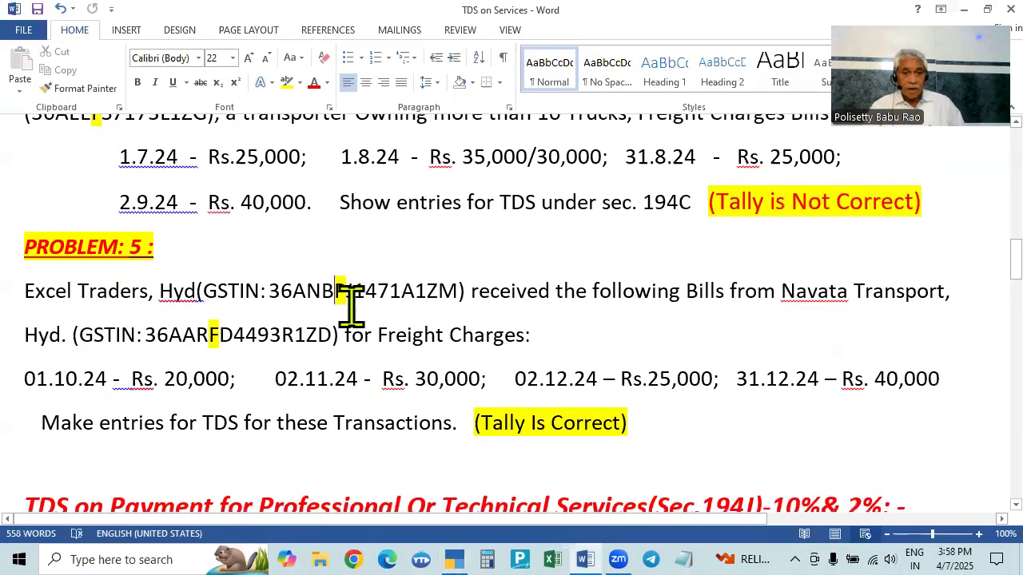
scroll(429, 285, "up", 2)
scroll(267, 285, "down", 2)
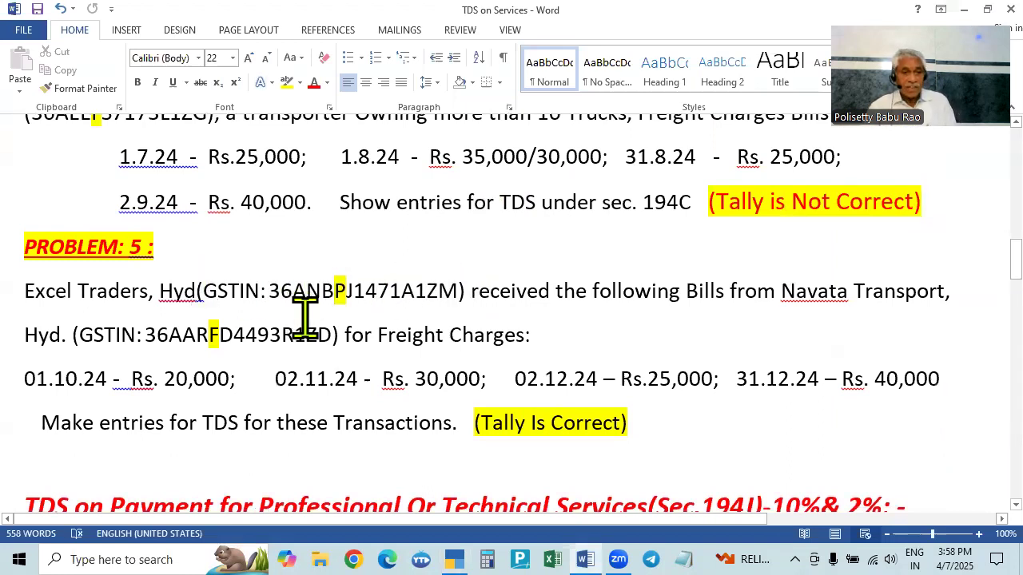
left_click(196, 242)
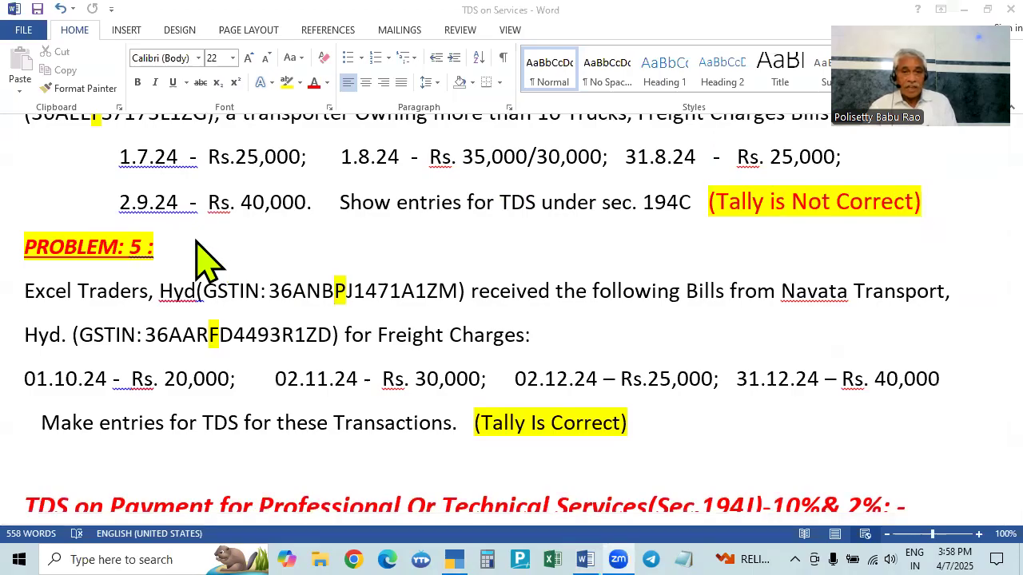
key("alt+Tab")
key("alt+Tab")
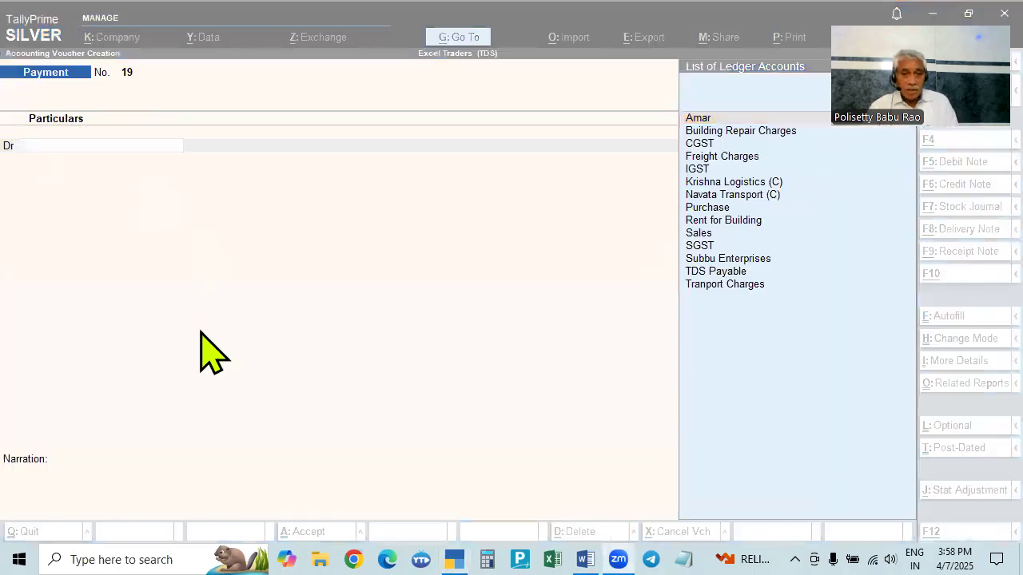
key("alt+Tab")
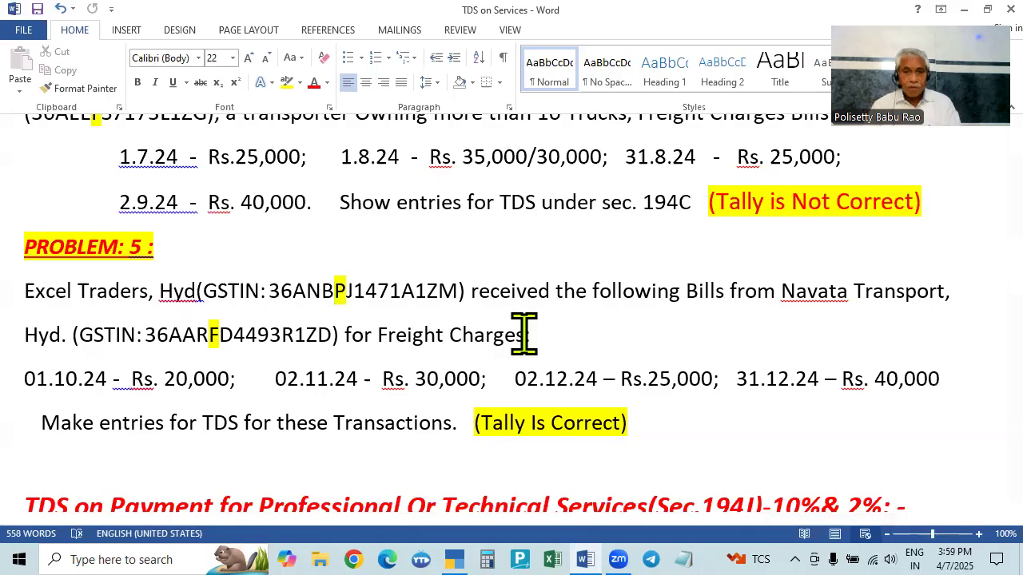
key("alt+Tab")
key("Tab")
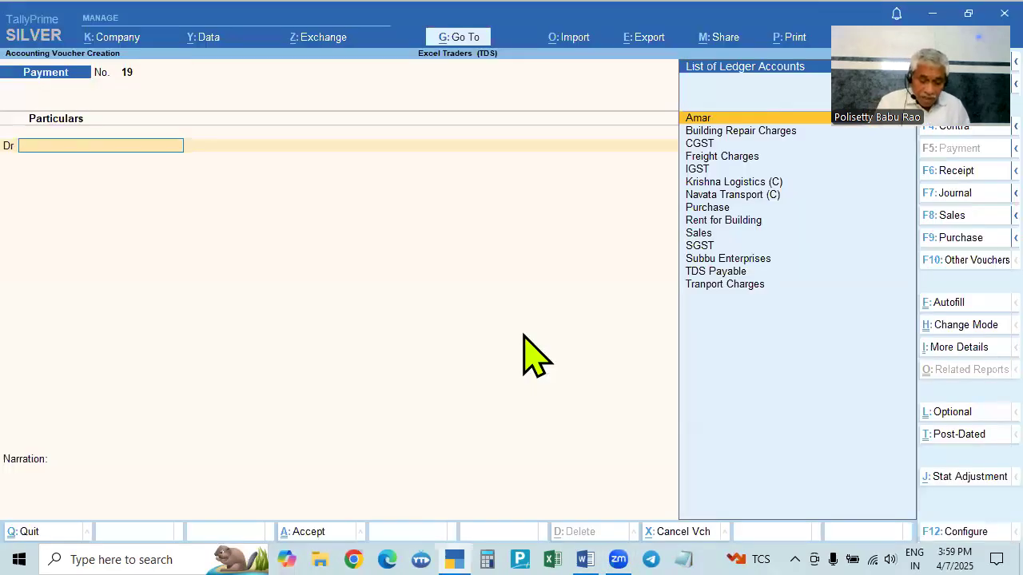
- Switch to a Purchase voucher and keep it in Accounting Invoice mode
key("F9")
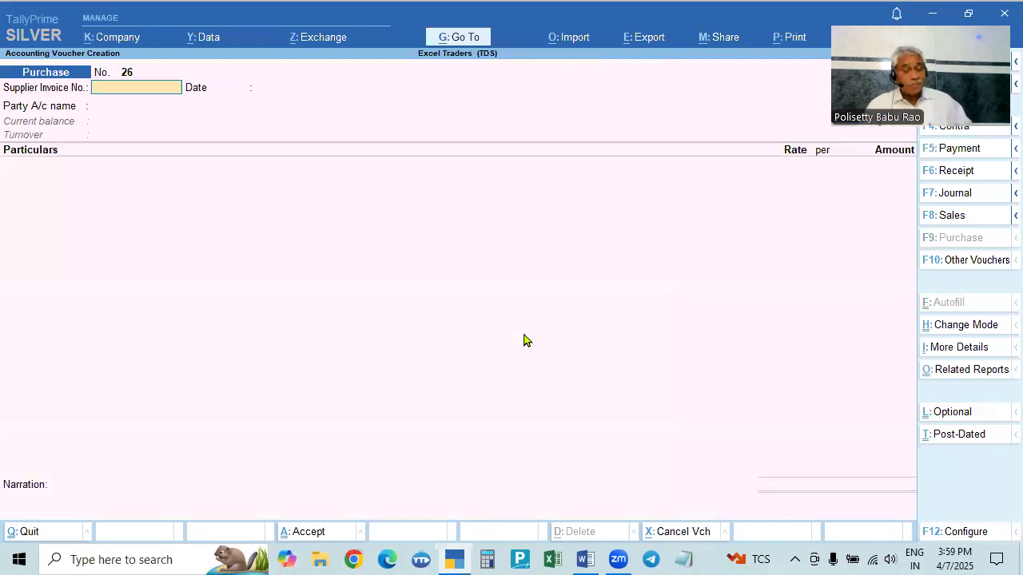
left_click(951, 326)
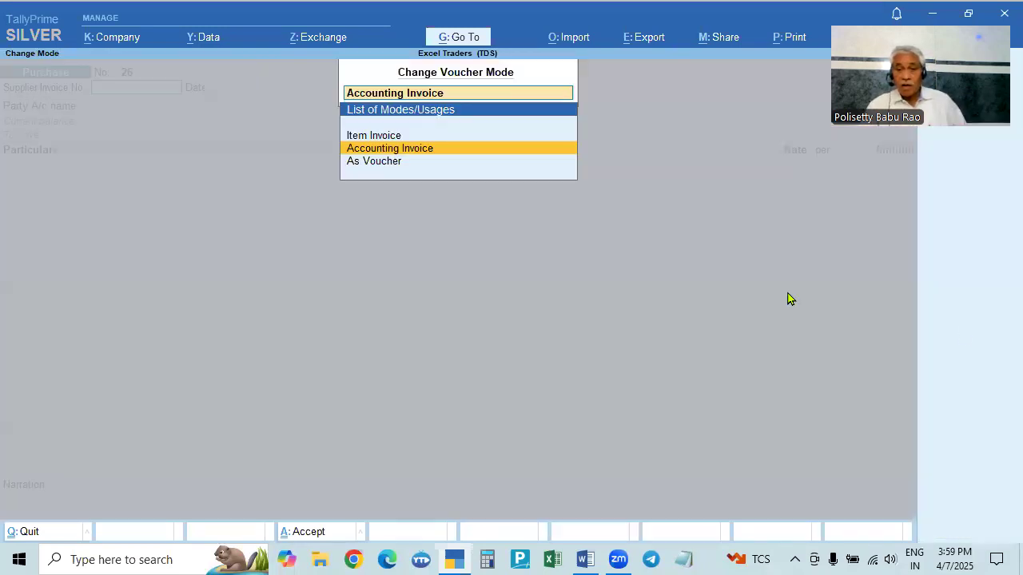
key("Up")
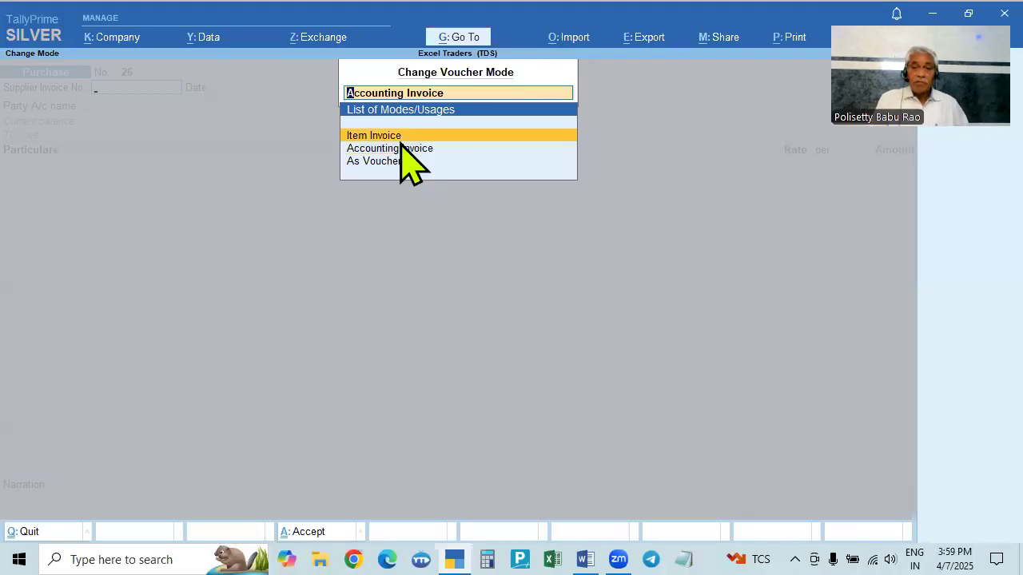
key("Return")
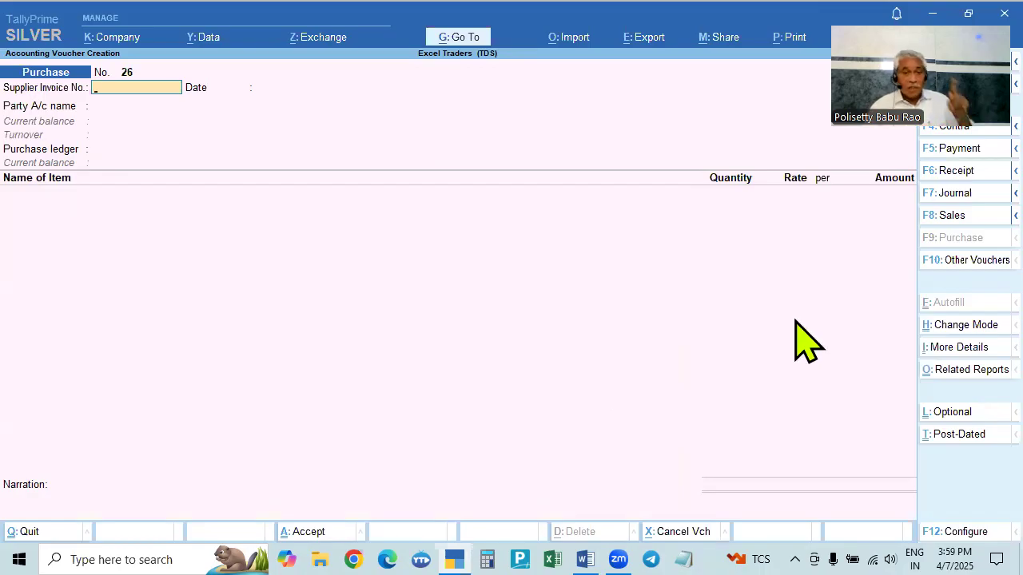
left_click(951, 327)
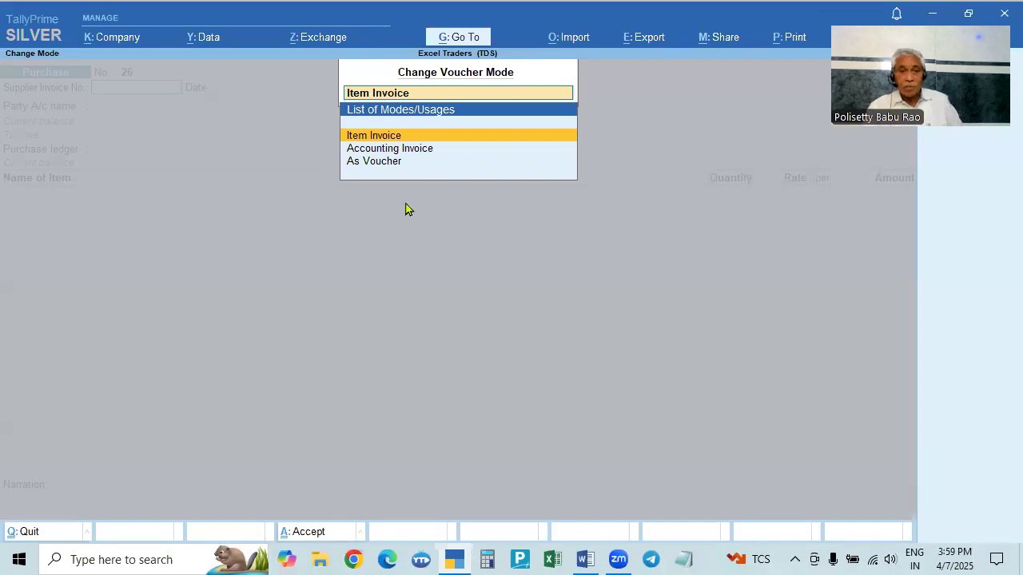
left_click(414, 149)
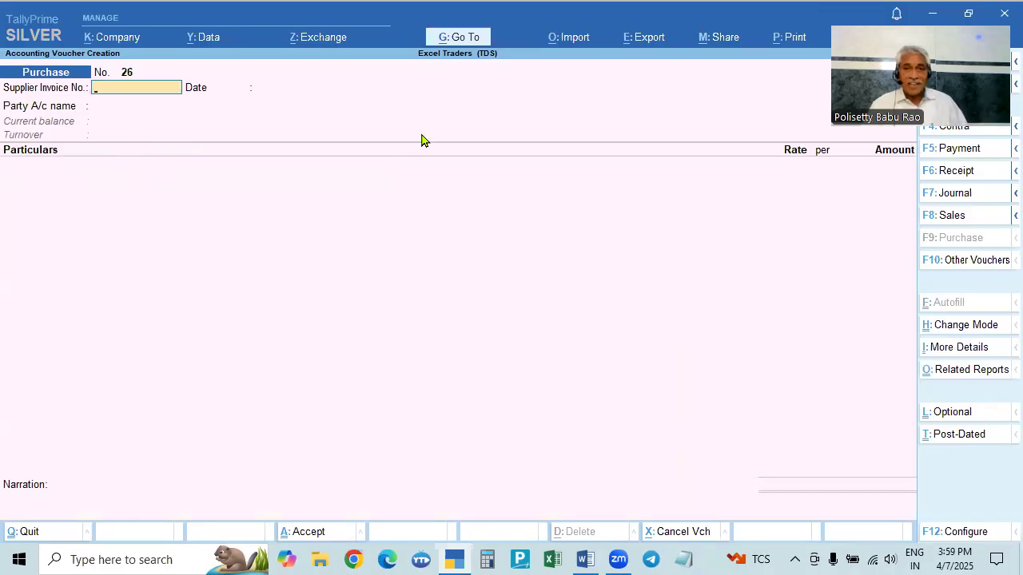
- Set the purchase voucher date to 1.10 (1-Oct-24) and move on to the party account field
key("ctrl")
key("alt+Tab")
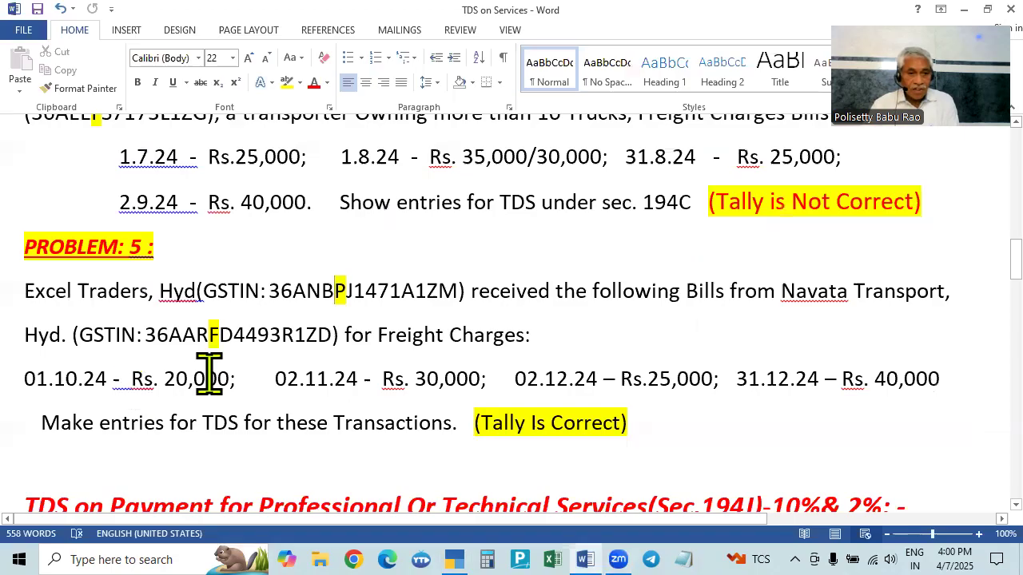
key("alt+Tab")
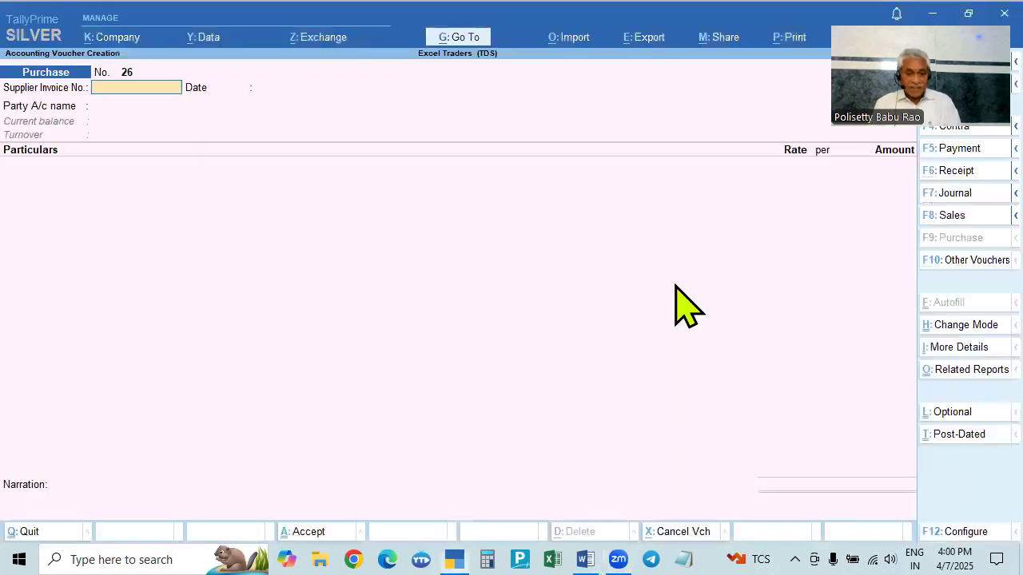
key("F2")
type("1.10")
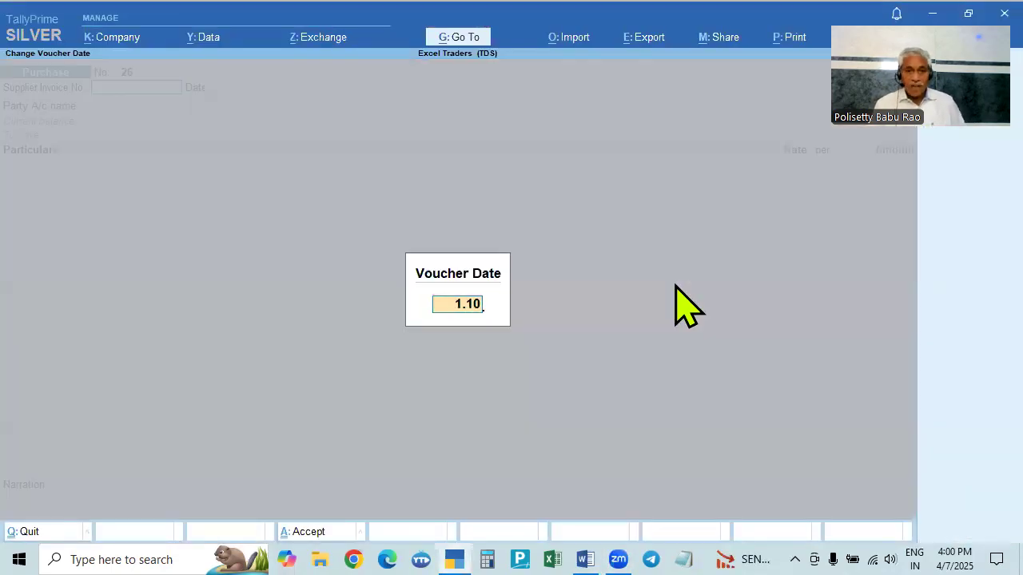
key("Return")
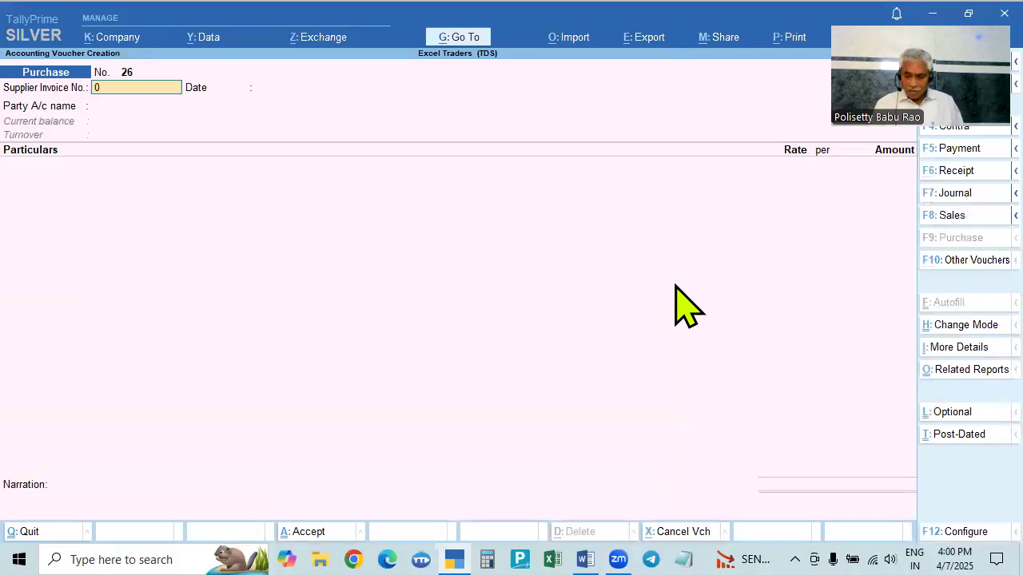
key("Return")
key("Return")
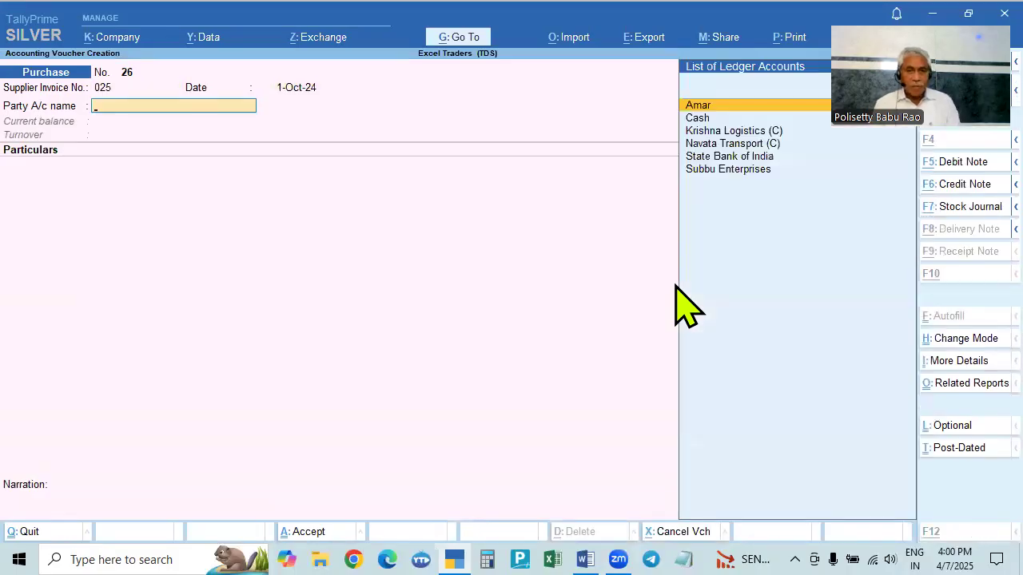
- Select Navata Transport (C) as the party account for the purchase voucher
key("alt+Tab")
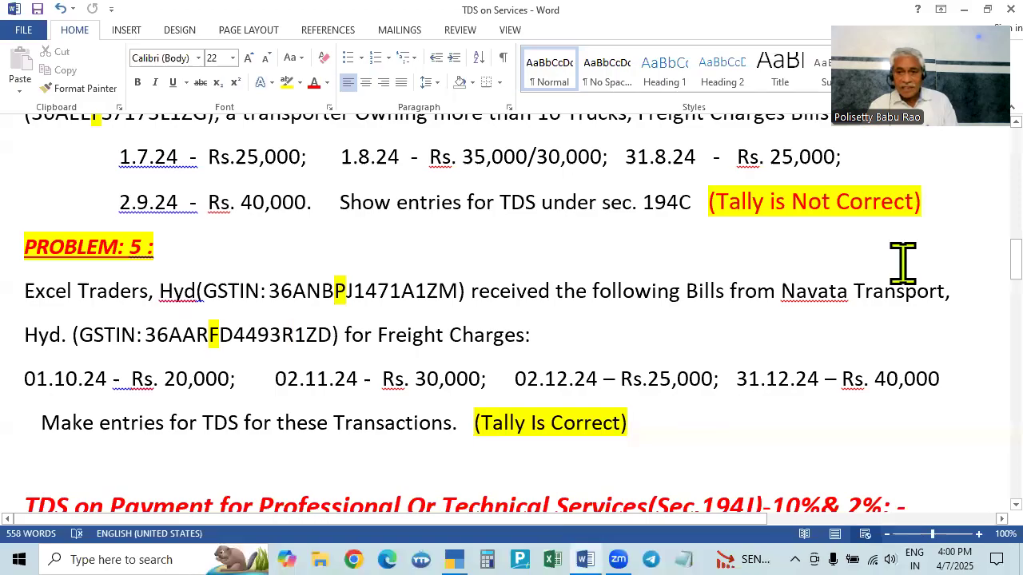
key("alt+Tab")
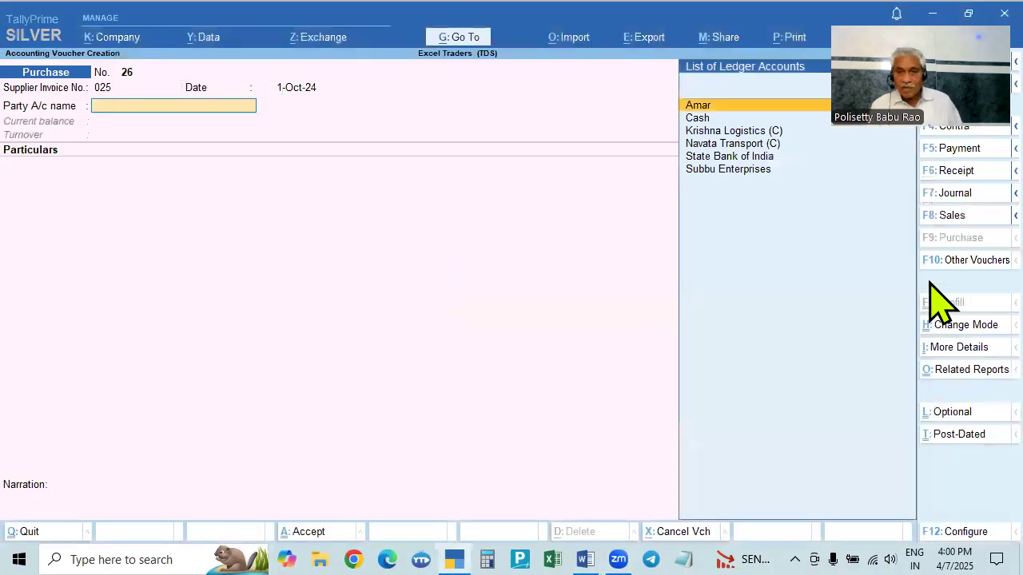
key("Down")
key("Down")
key("Down")
key("Return")
key("Escape")
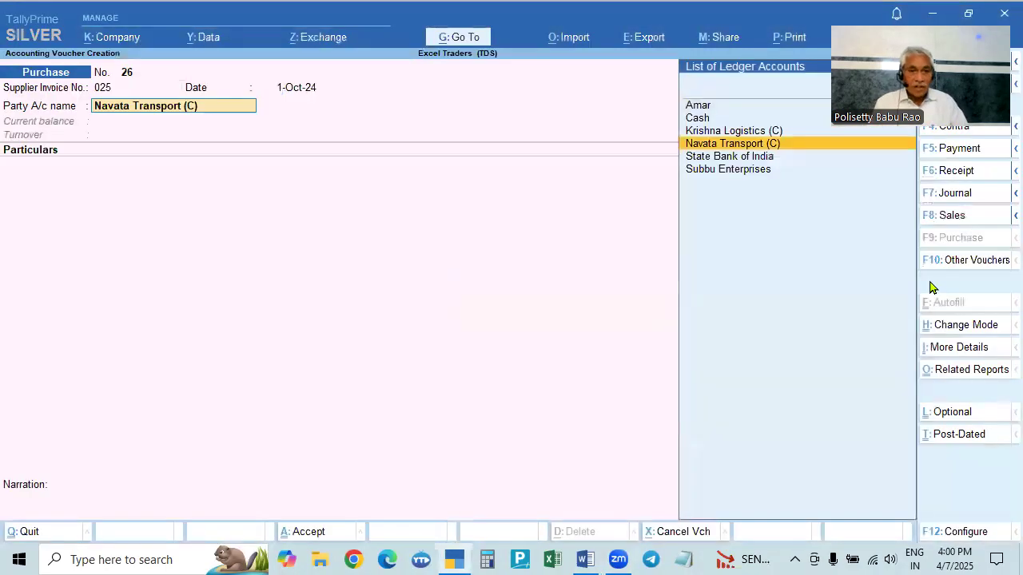
- Alter the Navata Transport (C) ledger: TDS deductible Yes, deductee type Firm - Resident, deduct TDS in same voucher Yes
key("ctrl+Return")
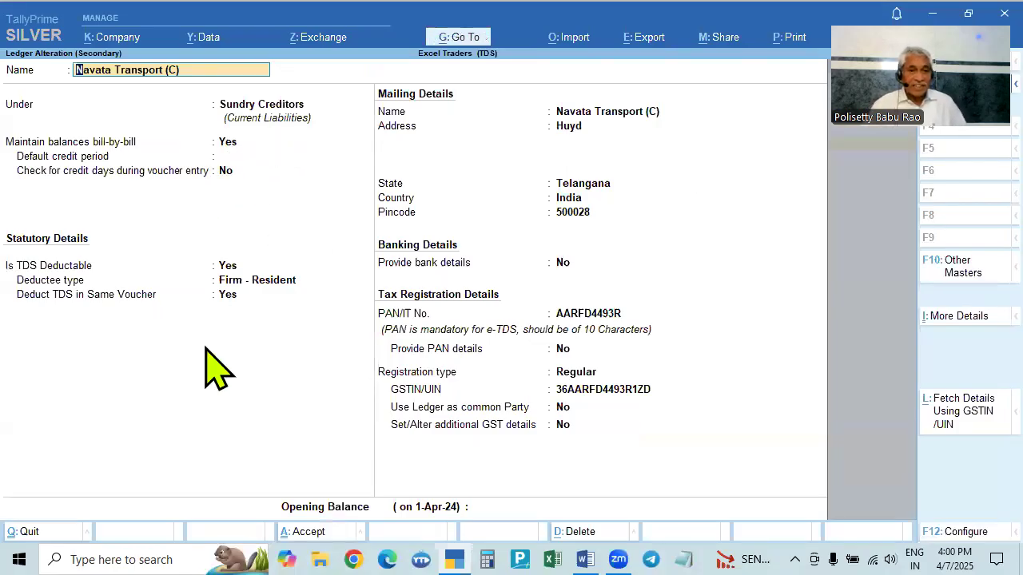
left_click(227, 269)
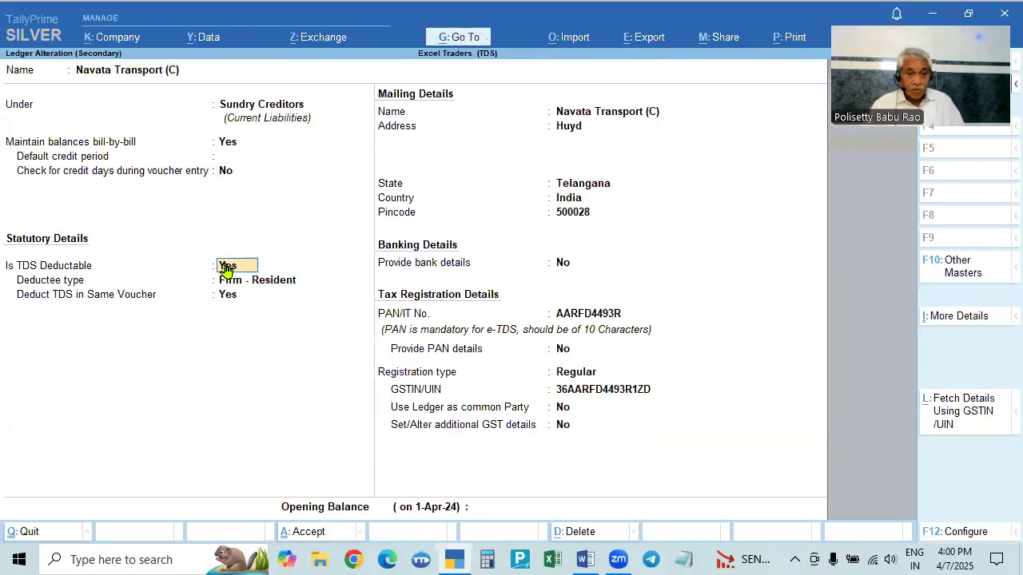
key("n")
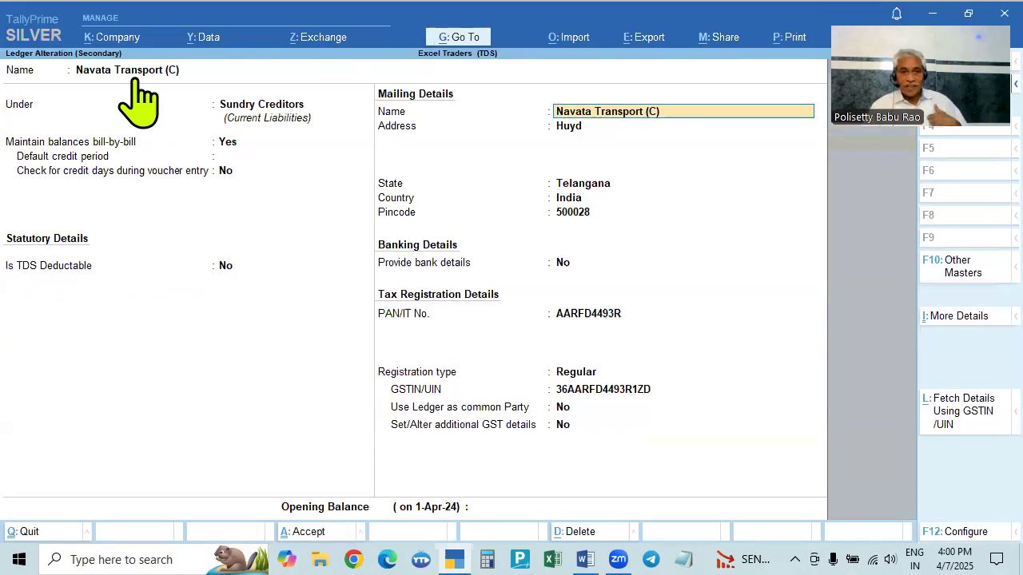
left_click(220, 270)
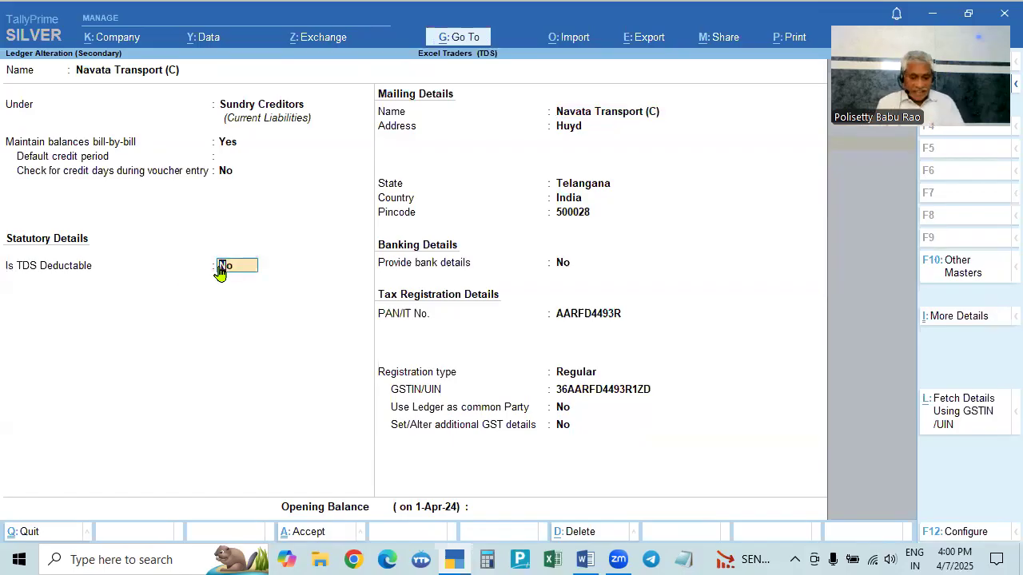
type("y")
key("Return")
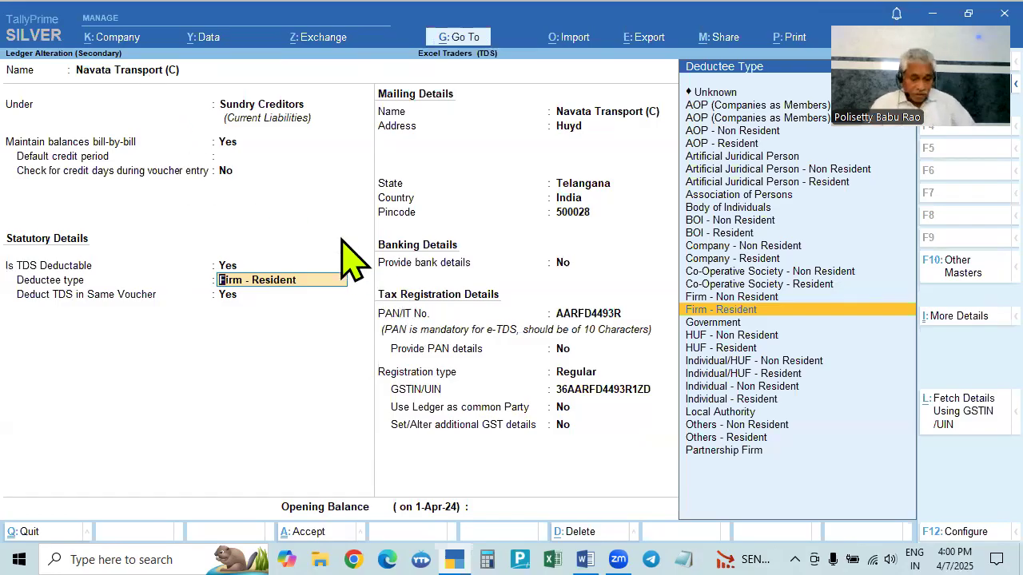
key("alt+Tab")
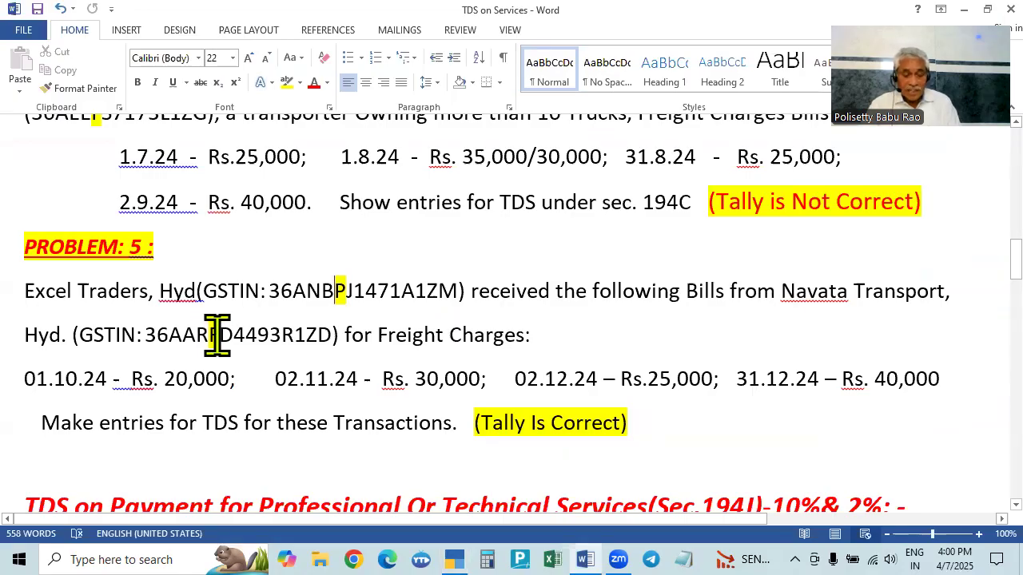
key("alt+Tab")
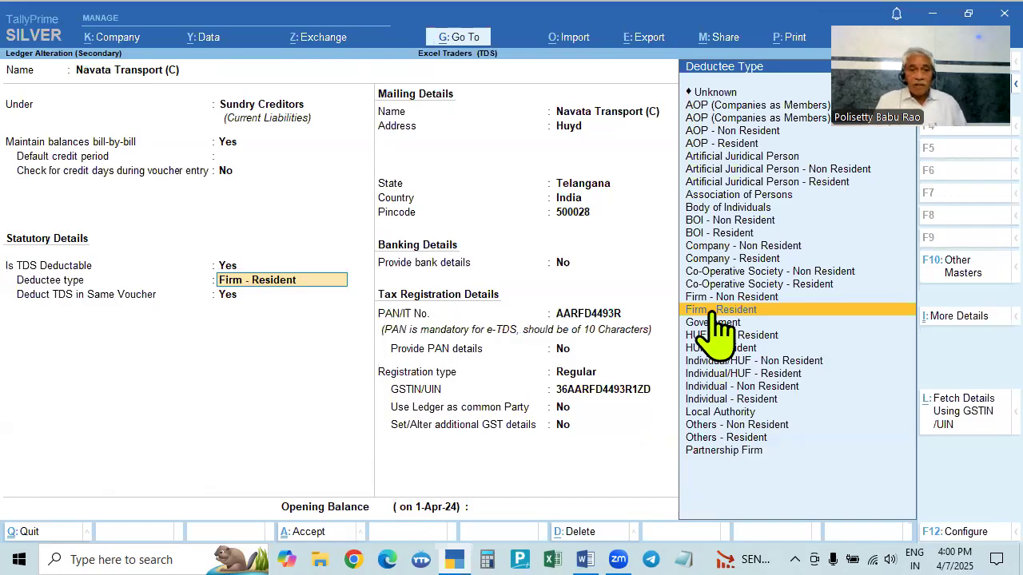
left_click(713, 311)
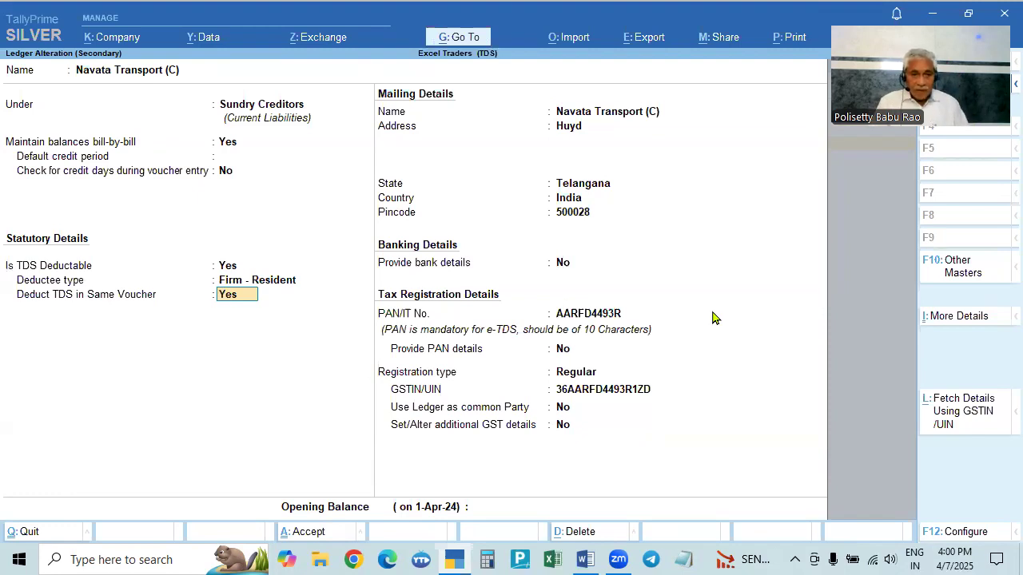
key("Return")
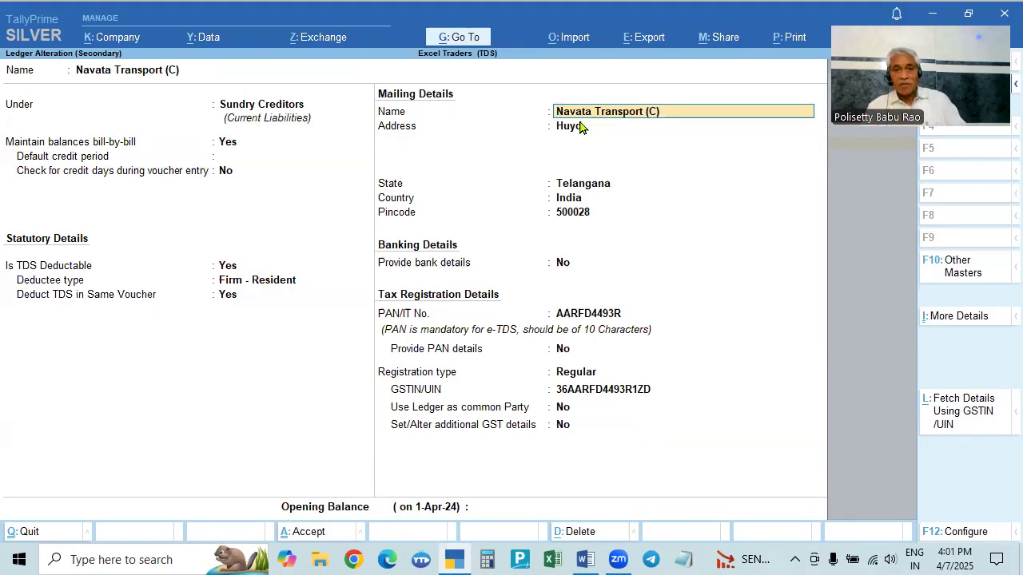
- Enable advanced entries in the TDS master through the ledger configuration
left_click(228, 298)
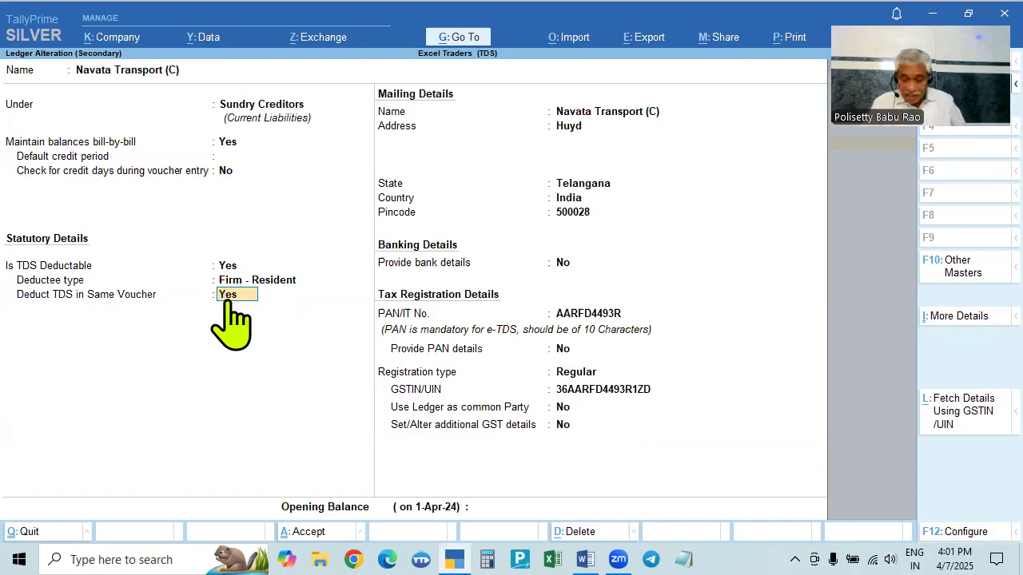
key("F12")
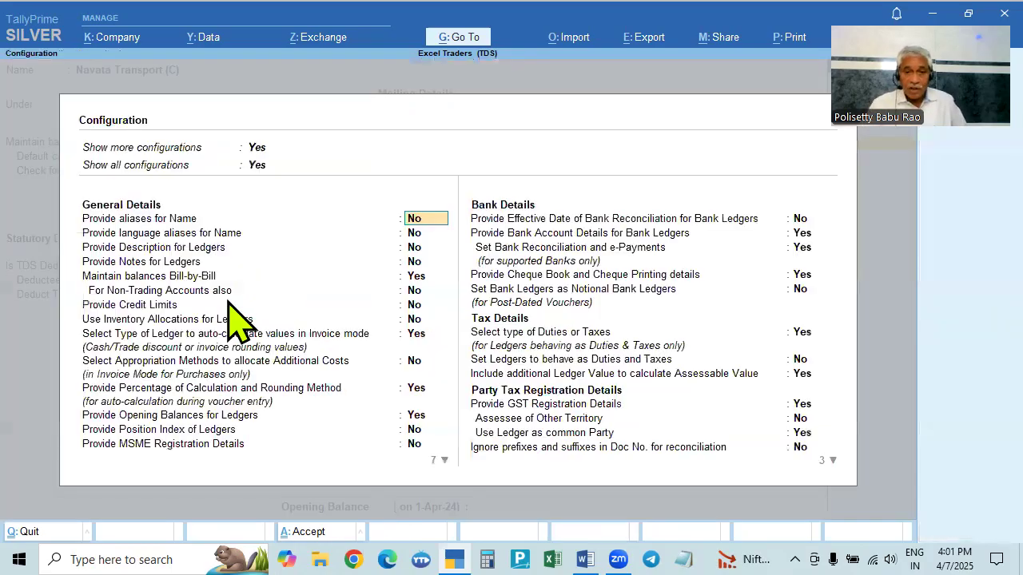
scroll(771, 390, "down", 6)
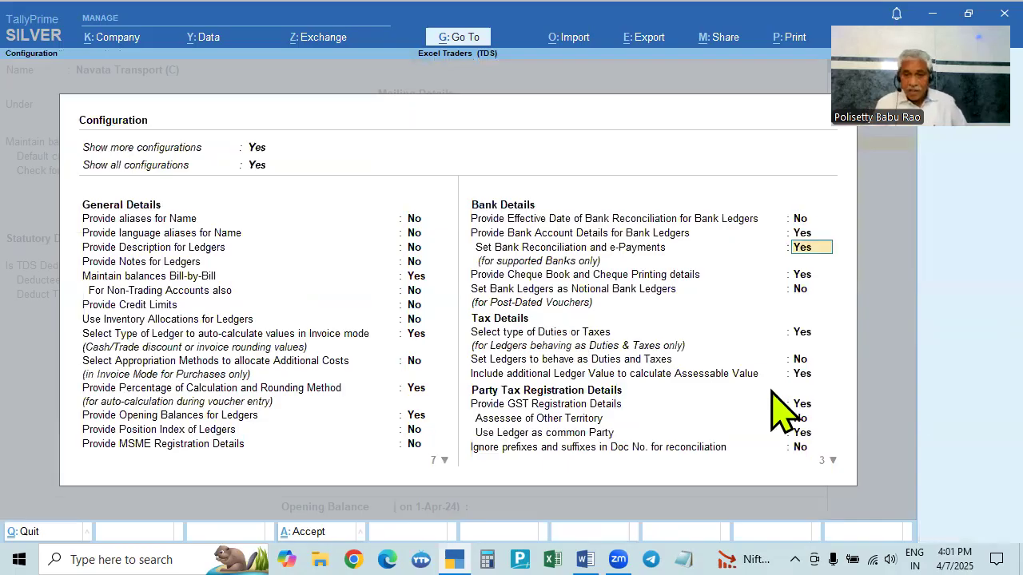
scroll(771, 390, "down", 14)
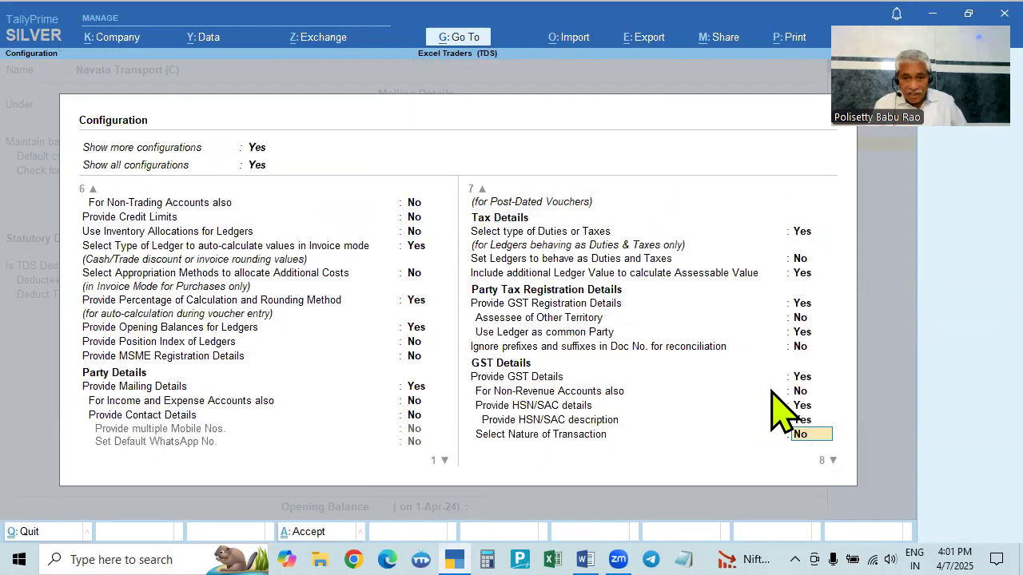
scroll(771, 392, "down", 4)
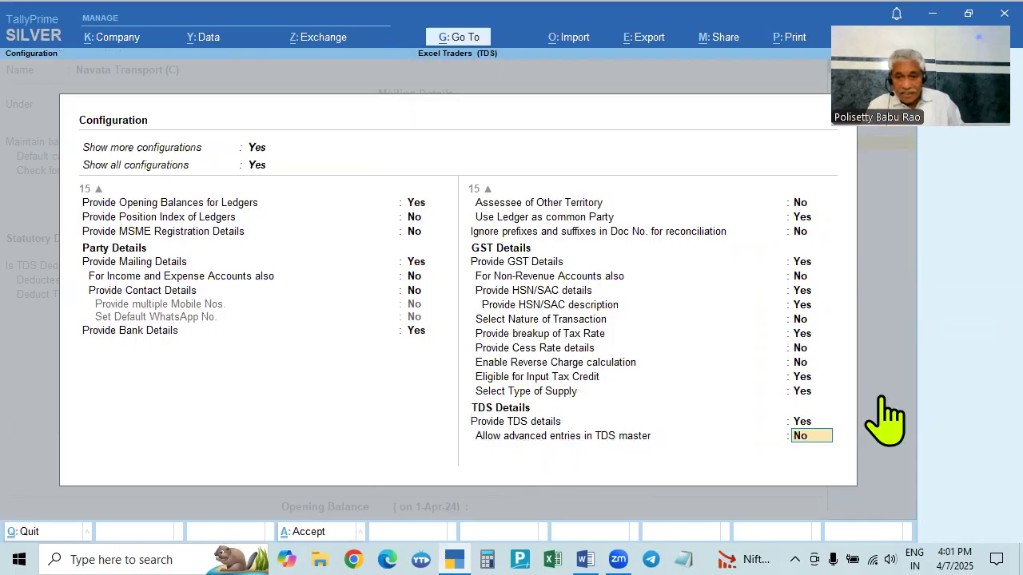
key("Return")
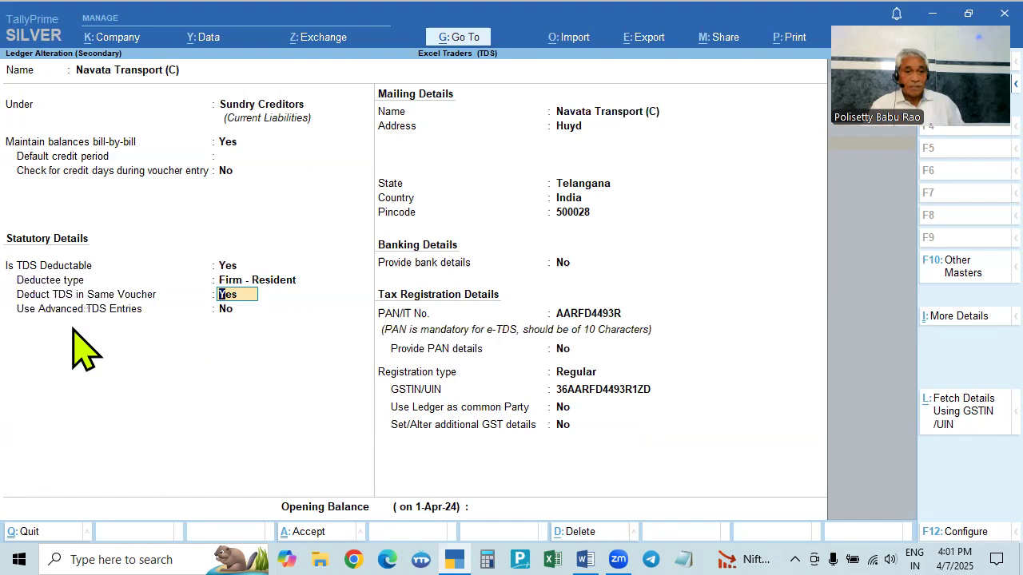
- Set the nature of payment for same-voucher TDS deduction to Payment to Transporter 194C
left_click(239, 302)
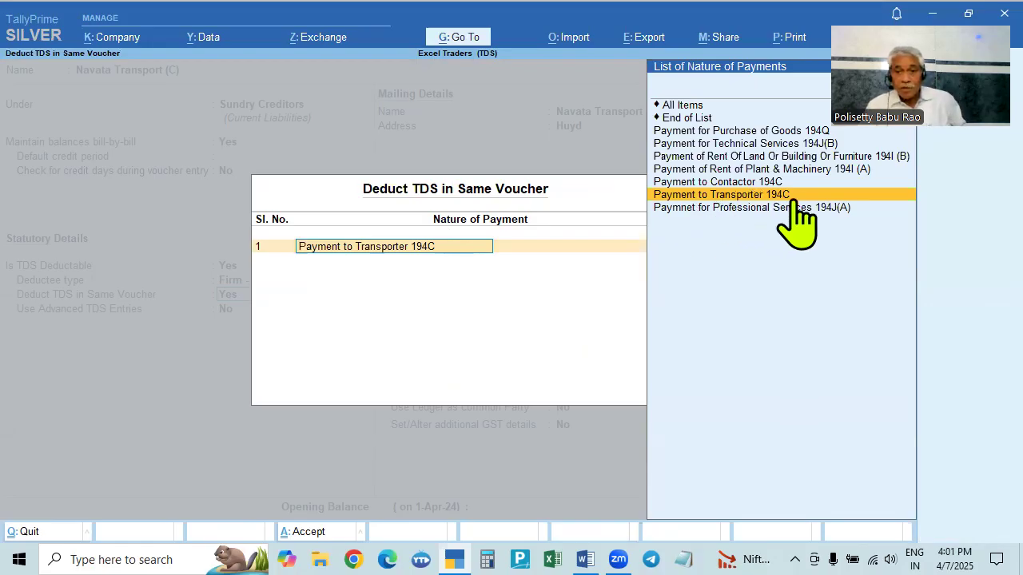
key("Return")
key("Return")
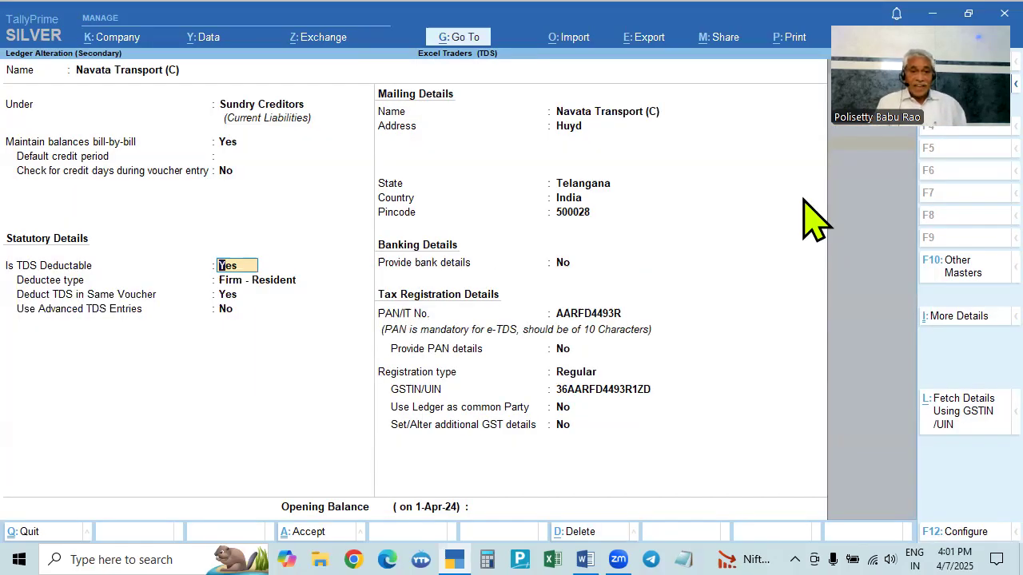
left_click(228, 294)
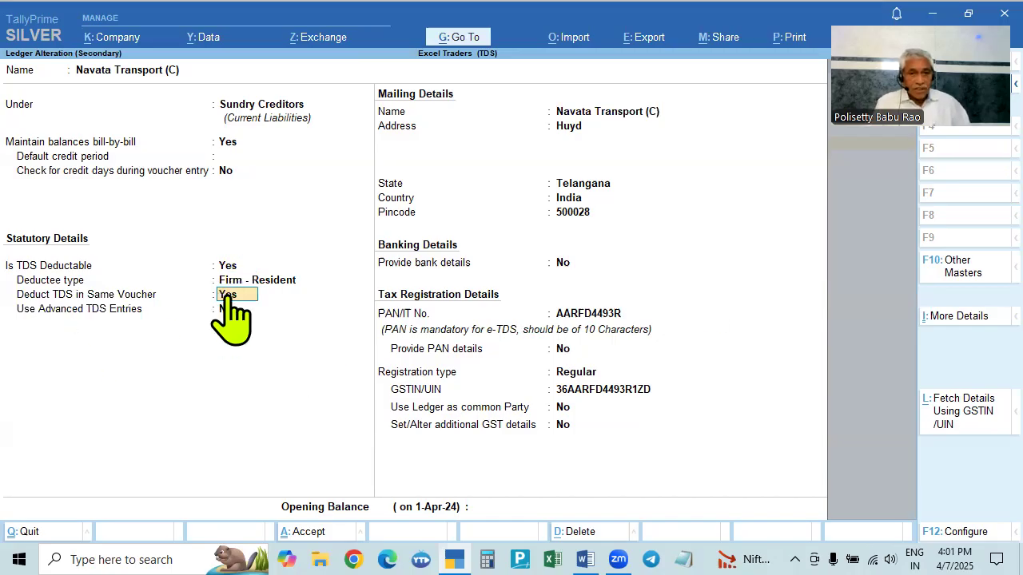
key("Return")
key("Escape")
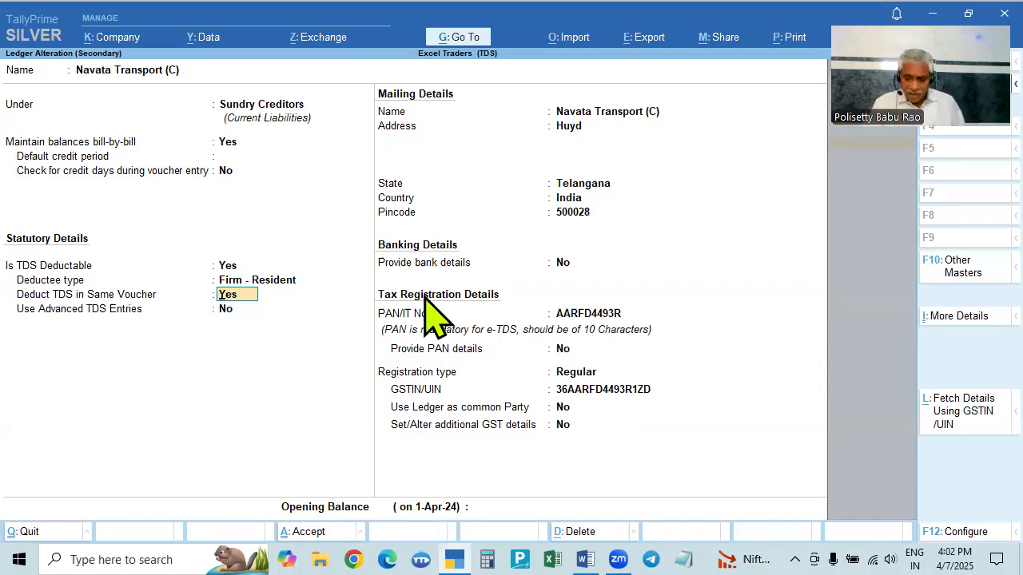
- Turn off advanced entries in the TDS master through the ledger configuration
key("F12")
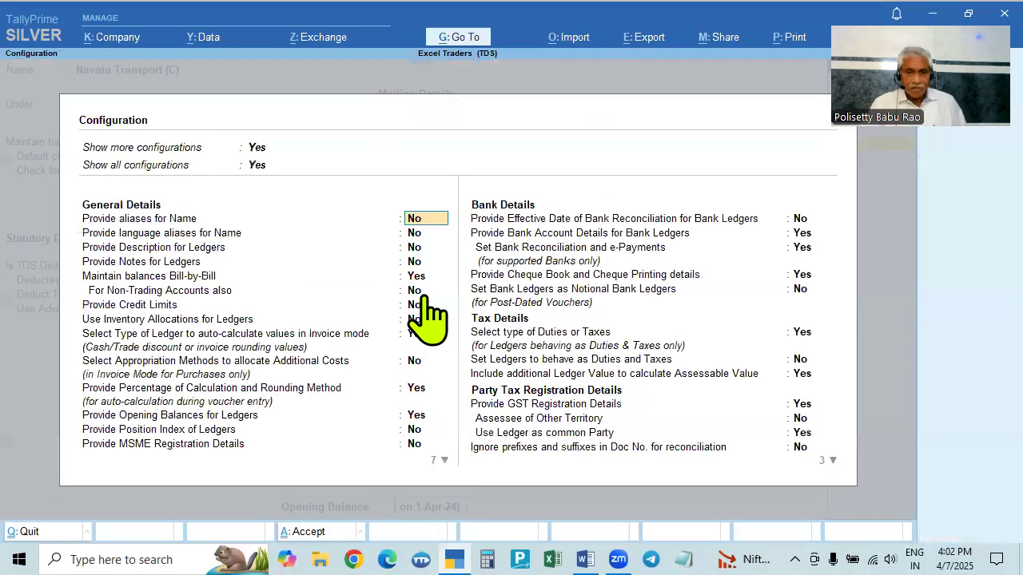
left_click(674, 438)
key("Down")
key("Down")
key("Down")
key("Down")
key("Down")
key("Down")
key("Down")
key("Down")
key("Down")
key("Down")
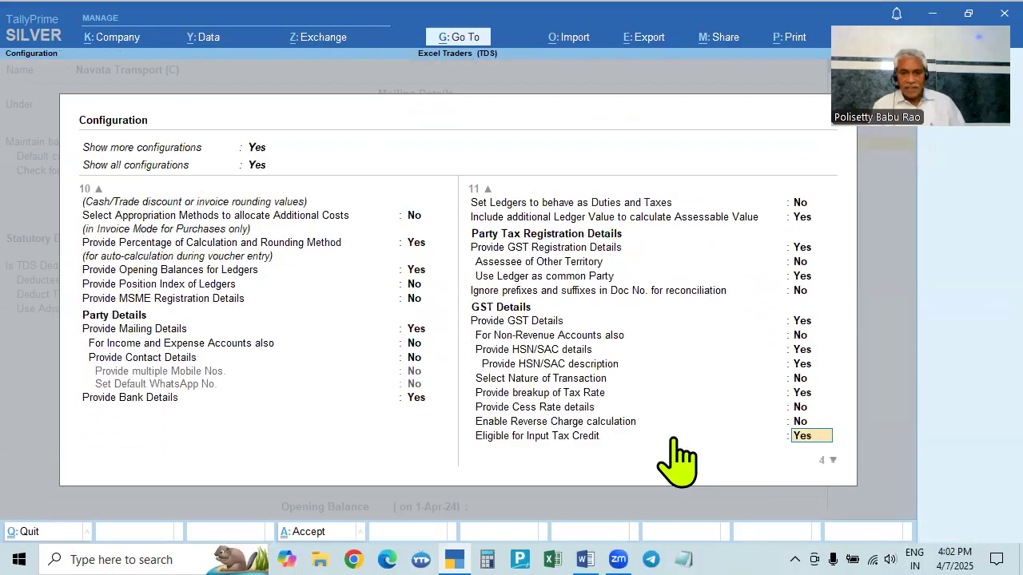
key("Down")
key("Down")
key("Down")
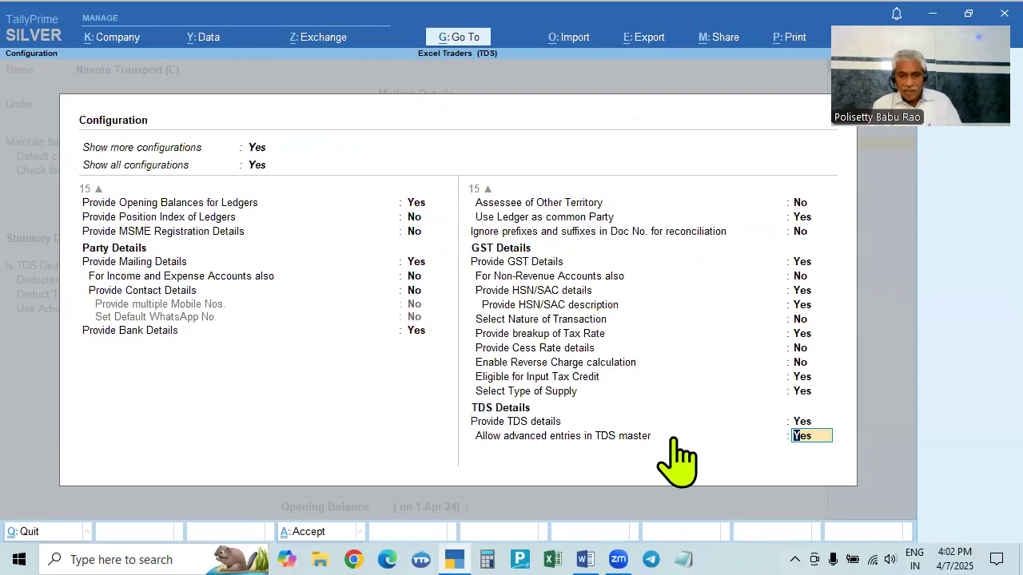
type("n")
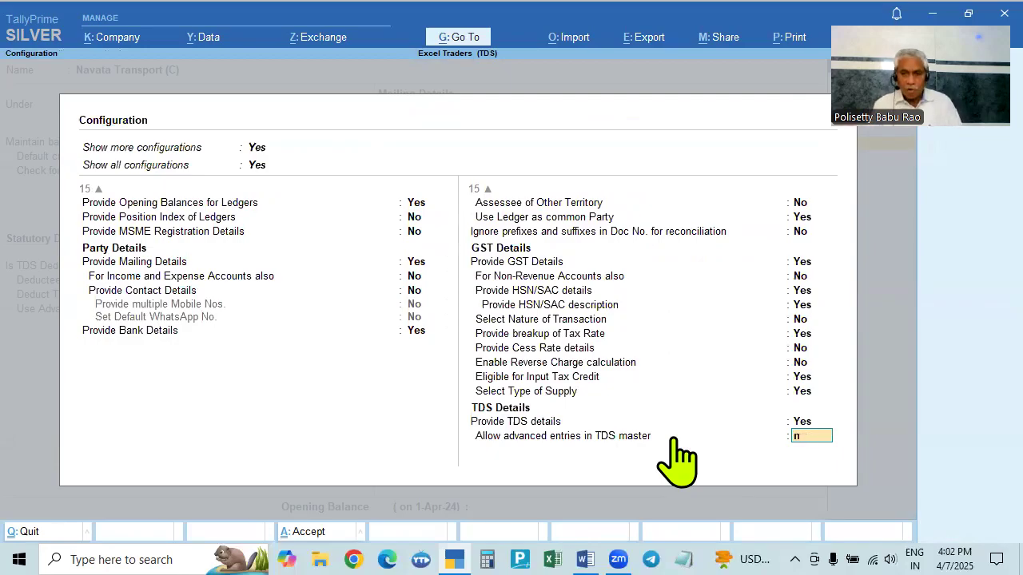
key("Return")
- Review the ledger's mailing and tax fields against the Problem 5 statement in the Word document
key("Return")
key("Return")
key("Return")
key("Return")
key("Return")
key("Return")
key("Return")
key("Return")
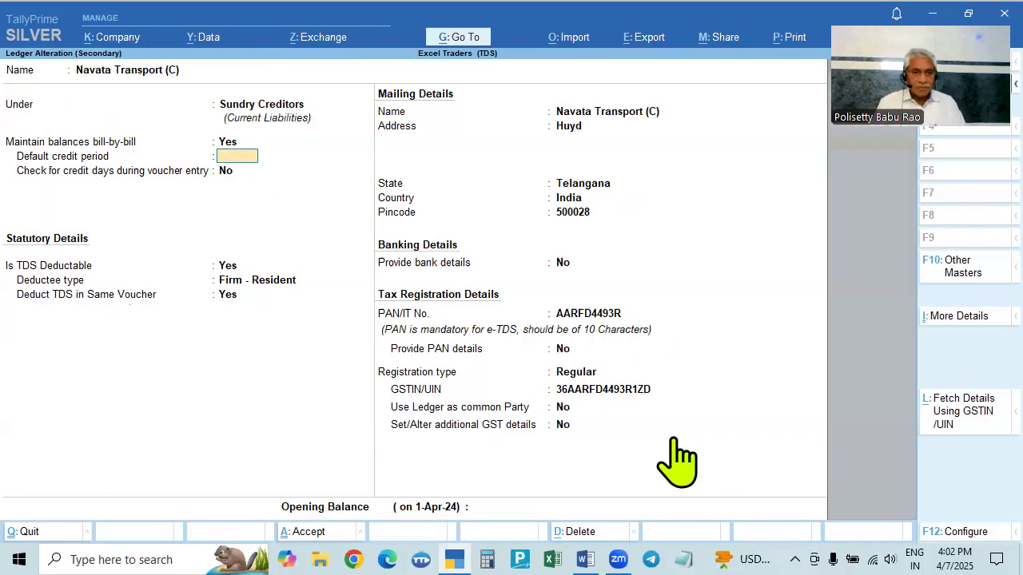
key("Return")
key("Return")
key("Return")
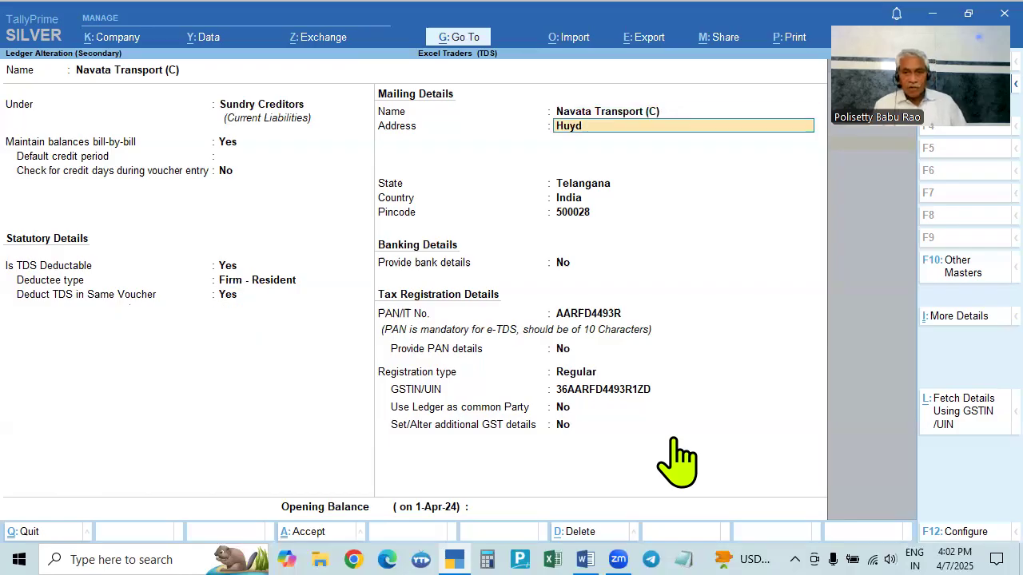
key("Return")
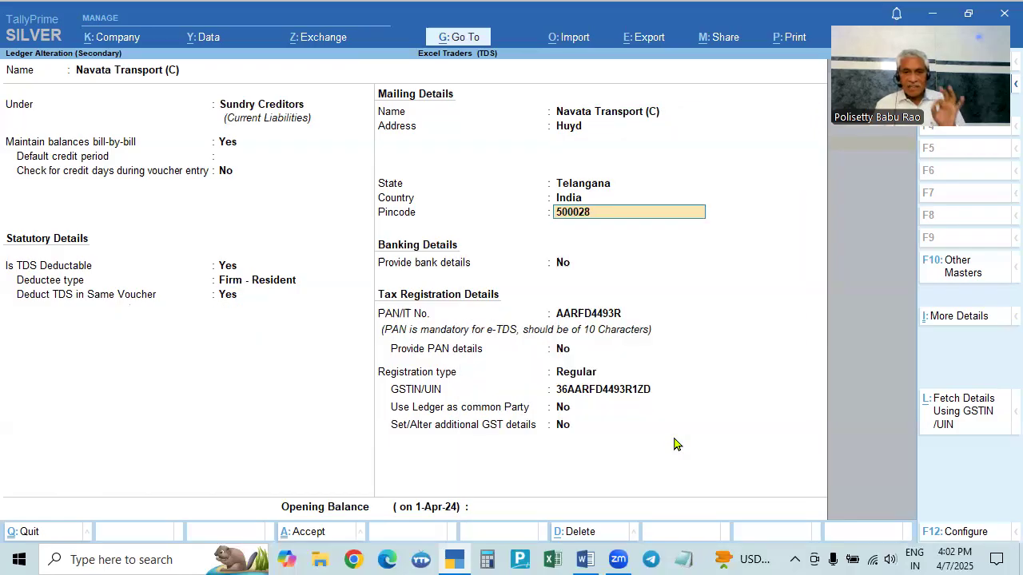
key("Return")
key("Return")
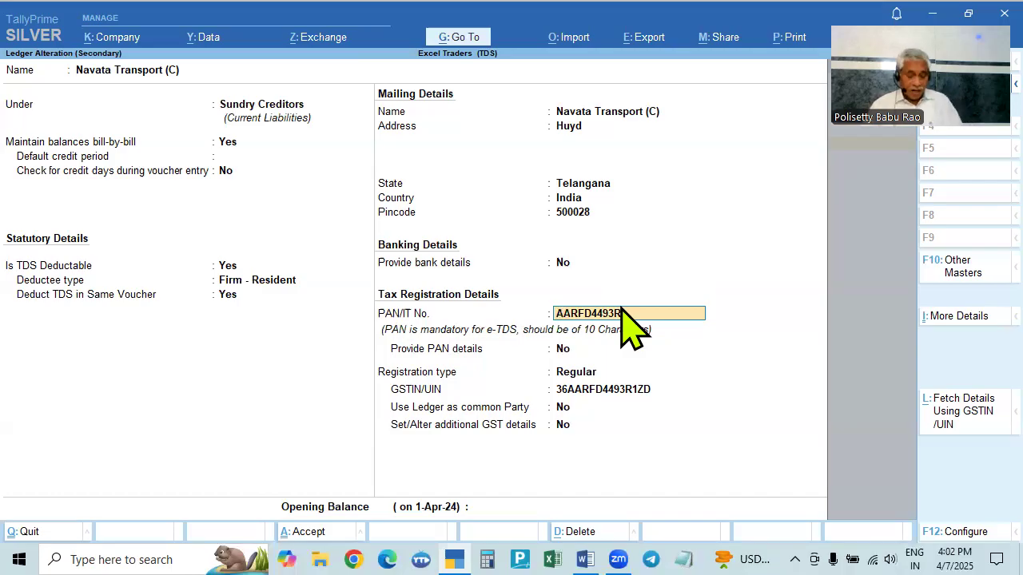
key("alt+Tab")
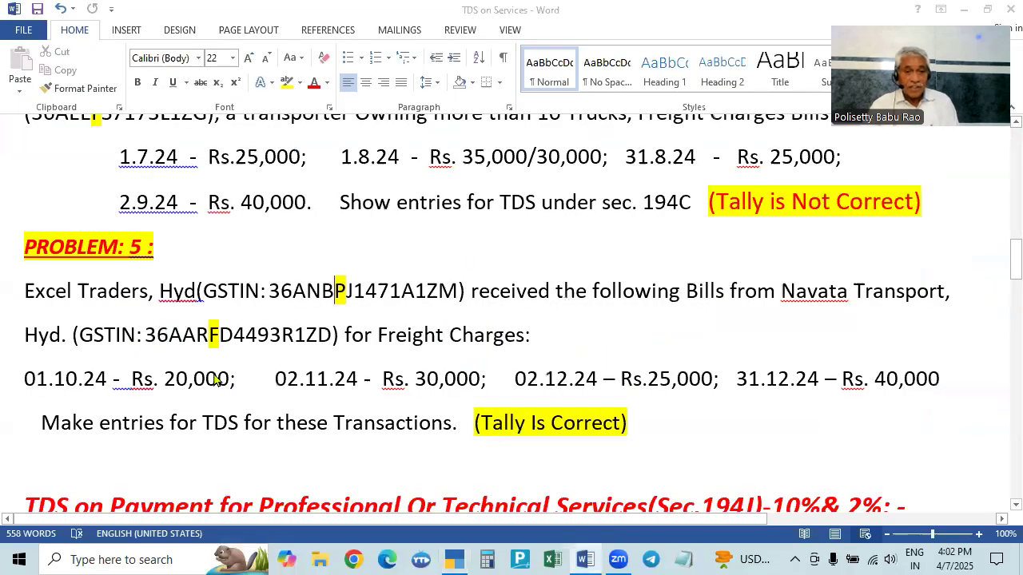
key("alt+Tab")
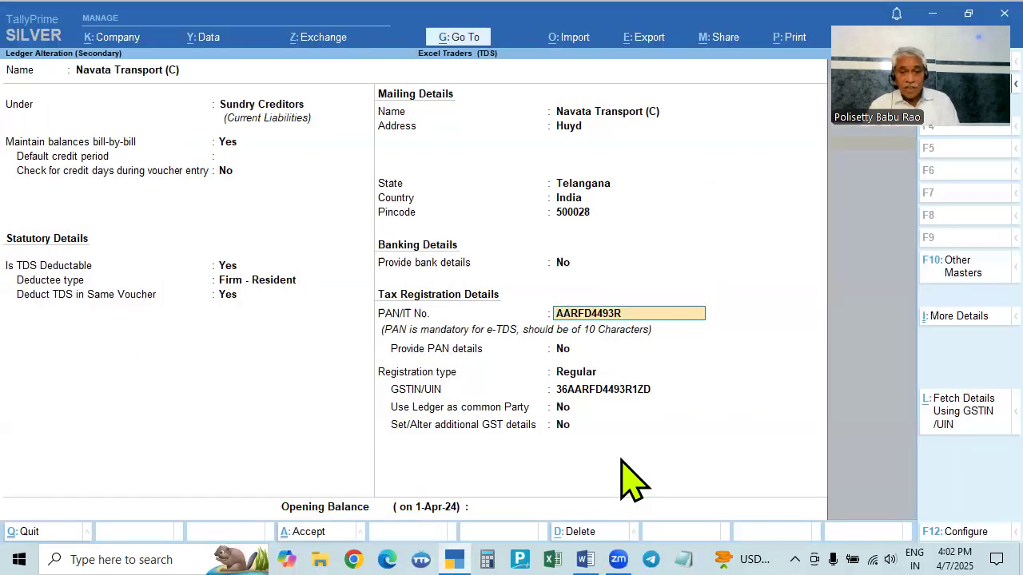
- Re-enter the party's PAN by pasting its GSTIN and trimming it to the 10-character PAN
left_click(591, 390)
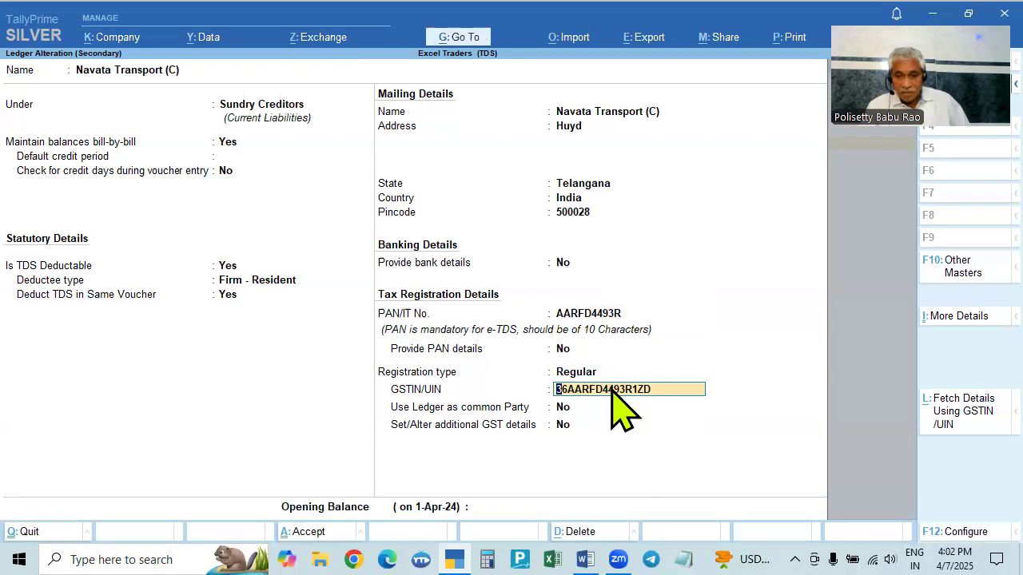
left_click(600, 313)
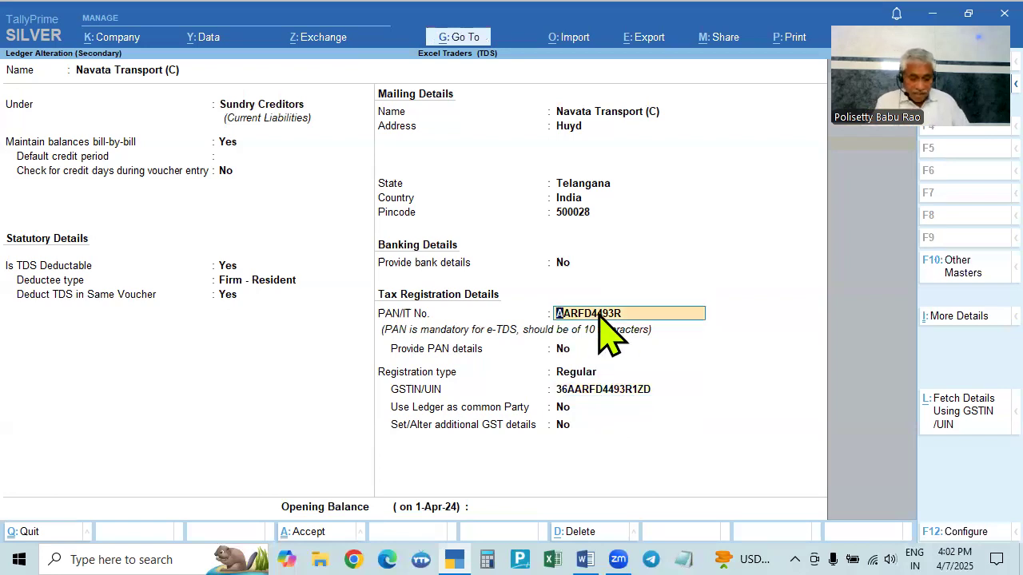
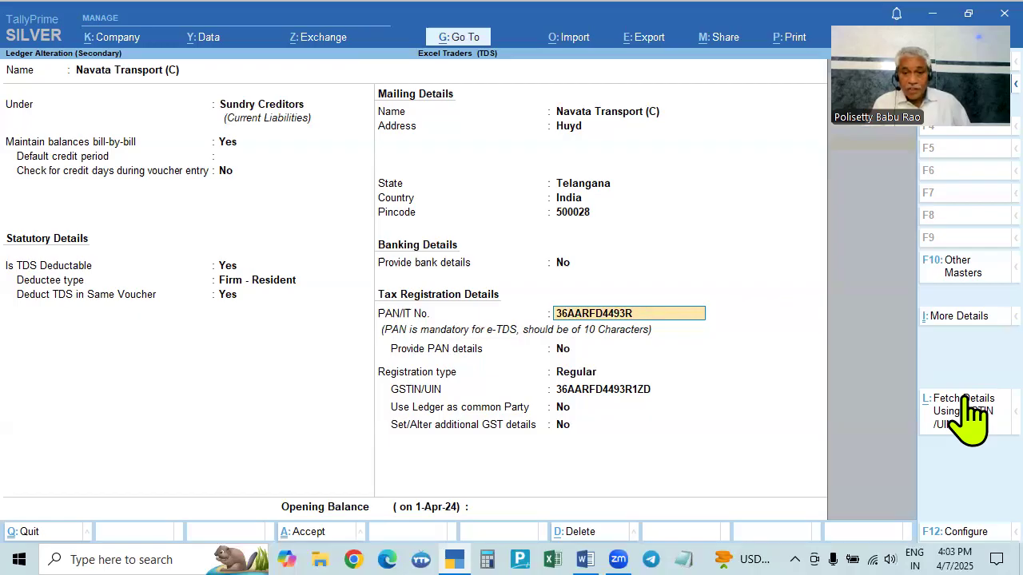
key("Home")
key("Delete")
key("Delete")
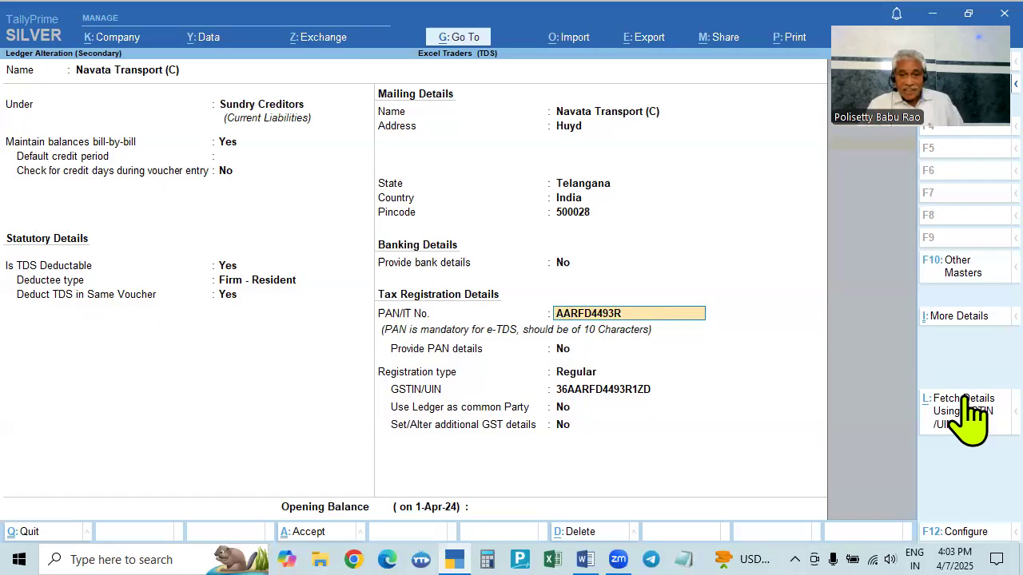
key("Return")
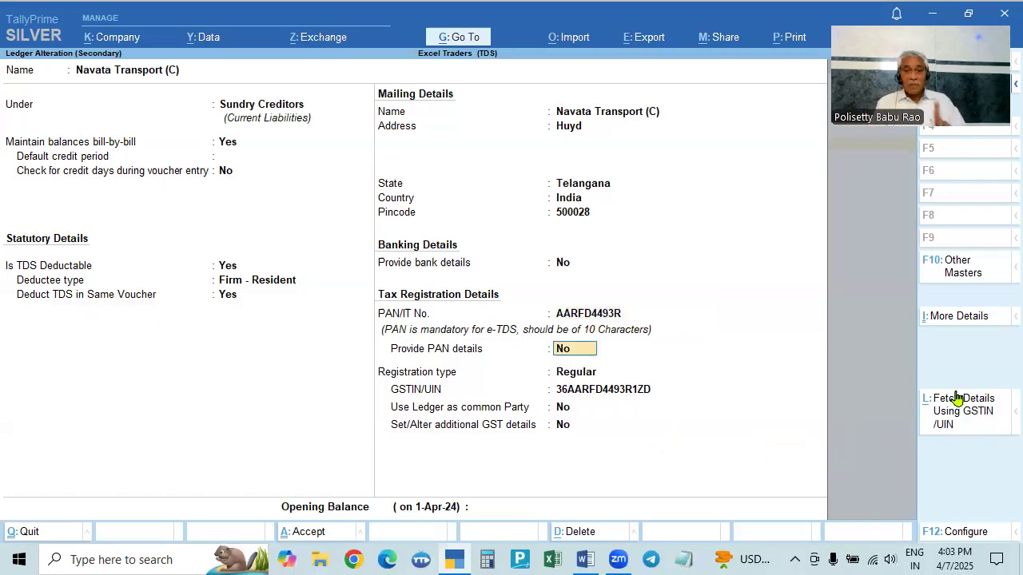
- Accept the Navata Transport (C) ledger alteration and the blank receipt details to return to the purchase voucher
key("Return")
key("Return")
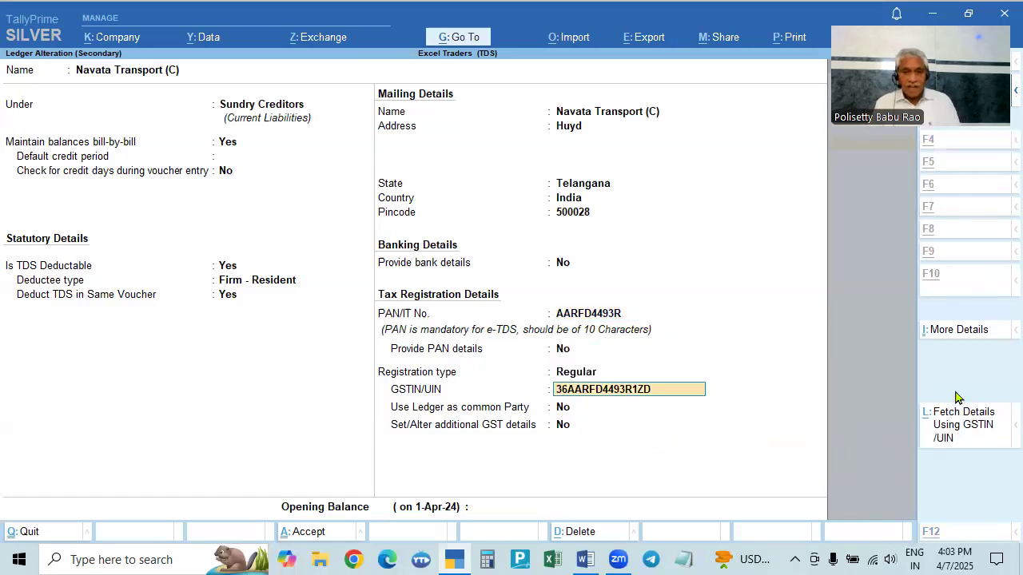
key("alt+Tab")
key("alt+Tab")
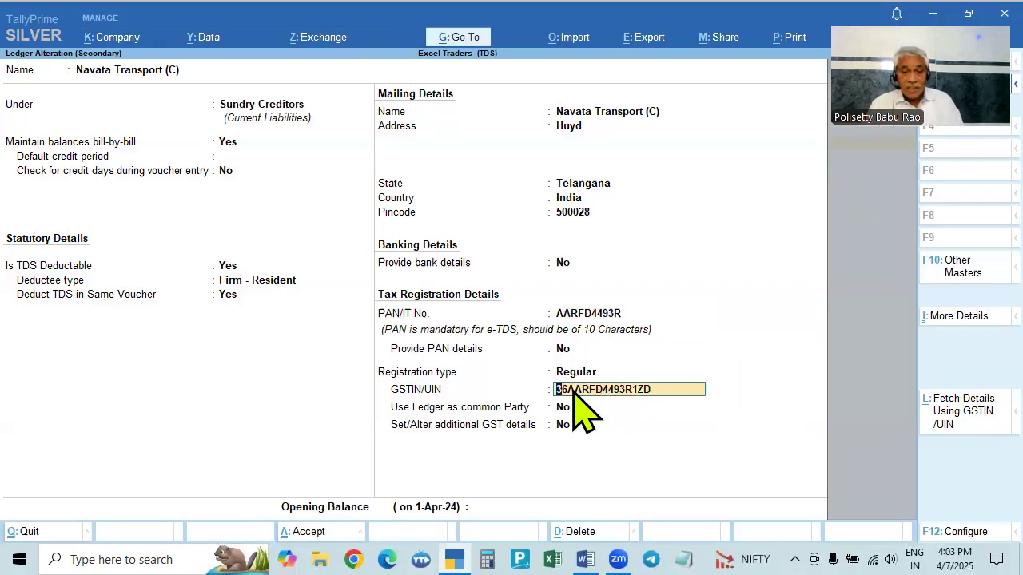
left_click(571, 372)
key("Down")
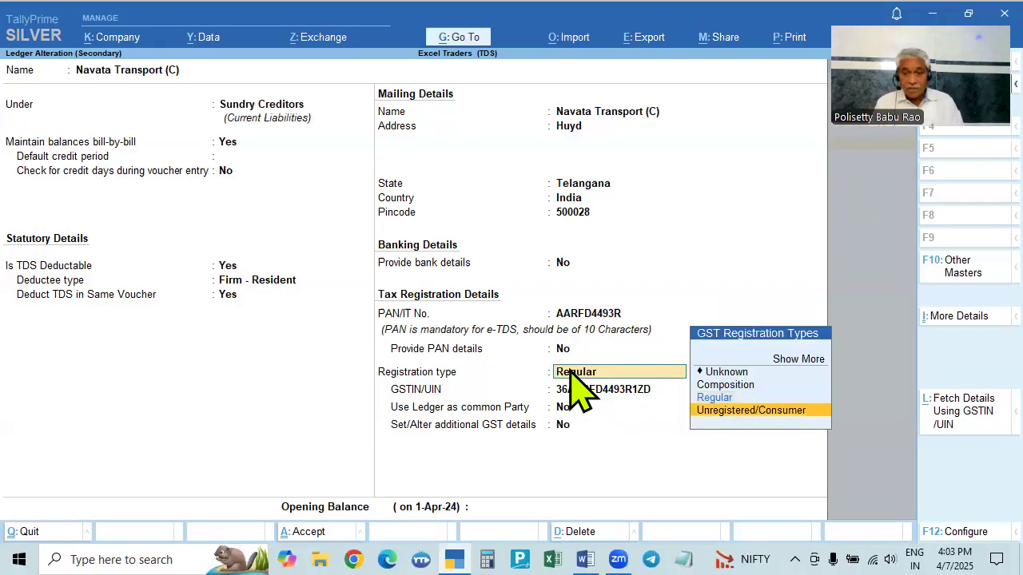
key("Up")
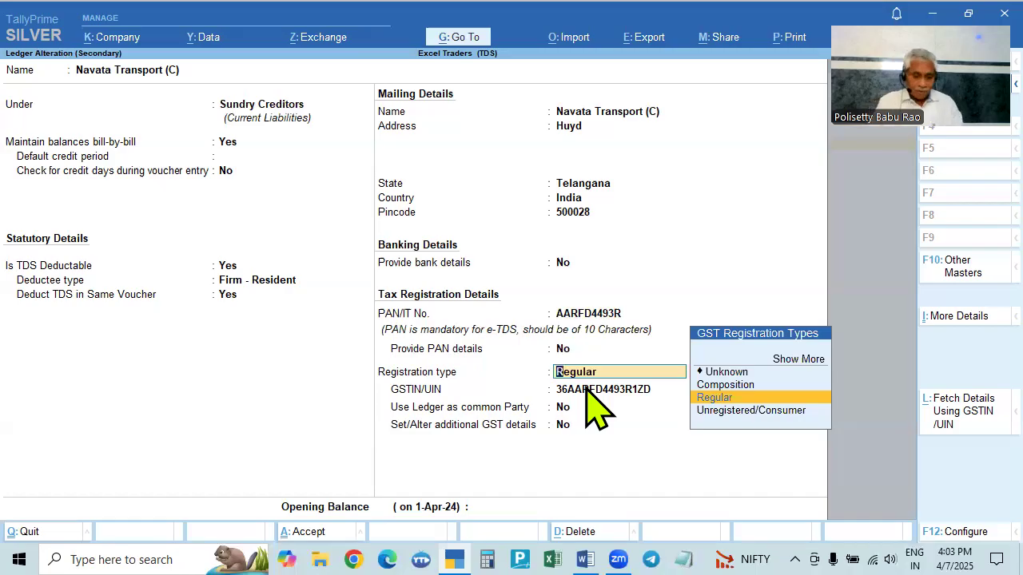
key("ctrl+a")
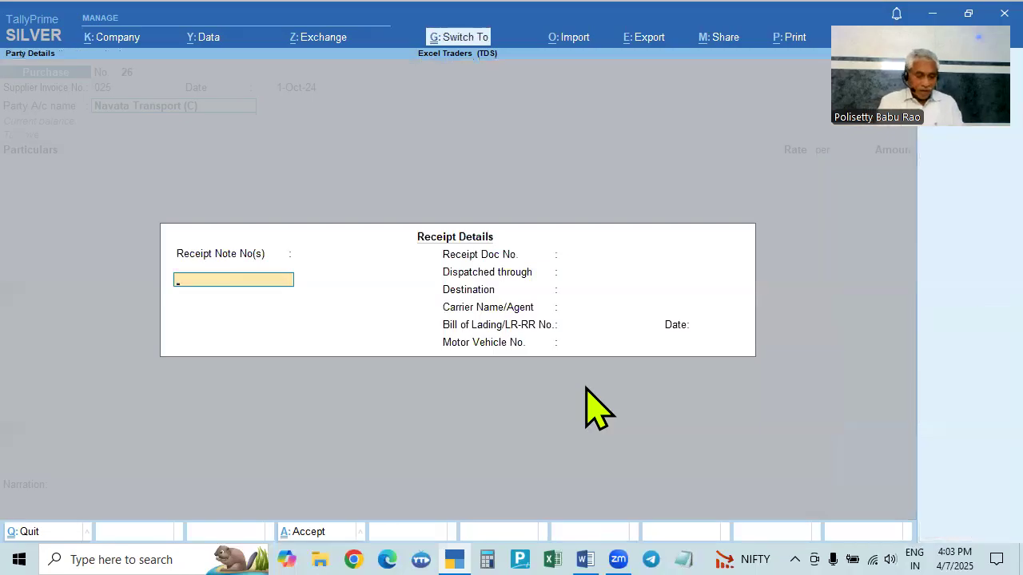
key("ctrl+a")
key("ctrl+a")
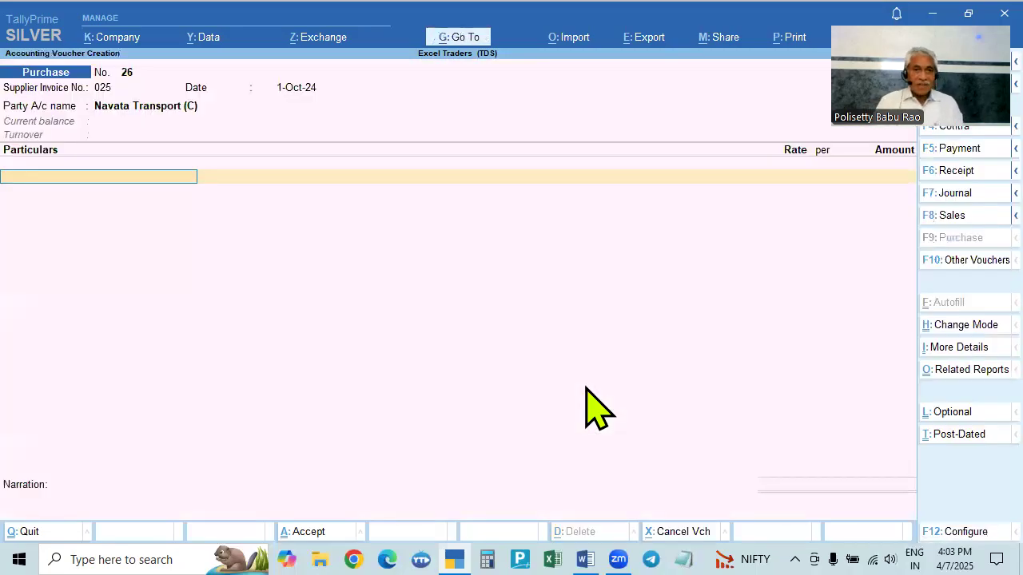
- Select Freight Charges as the voucher's expense ledger and open it for alteration
key("alt+Tab")
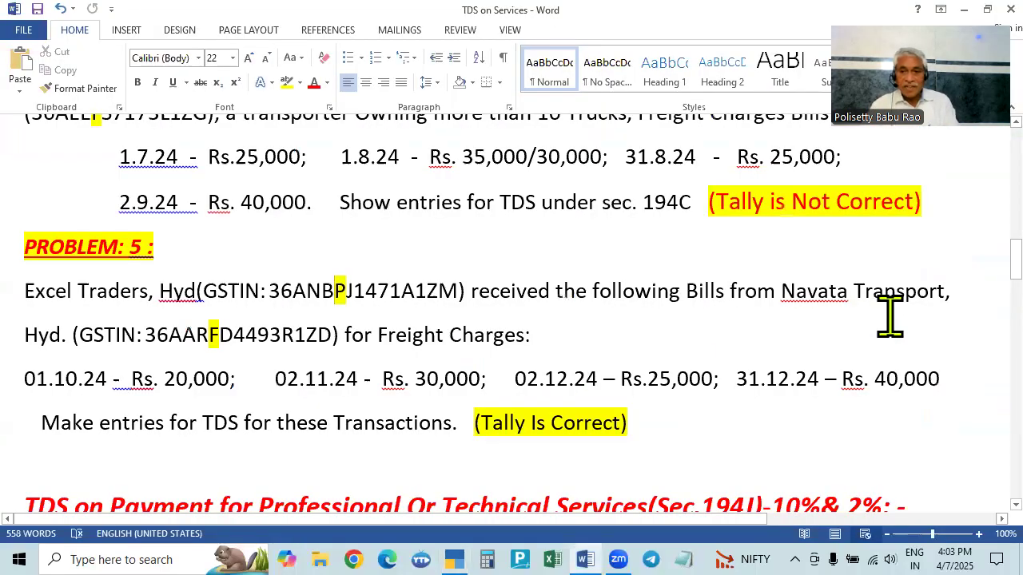
key("alt+Tab")
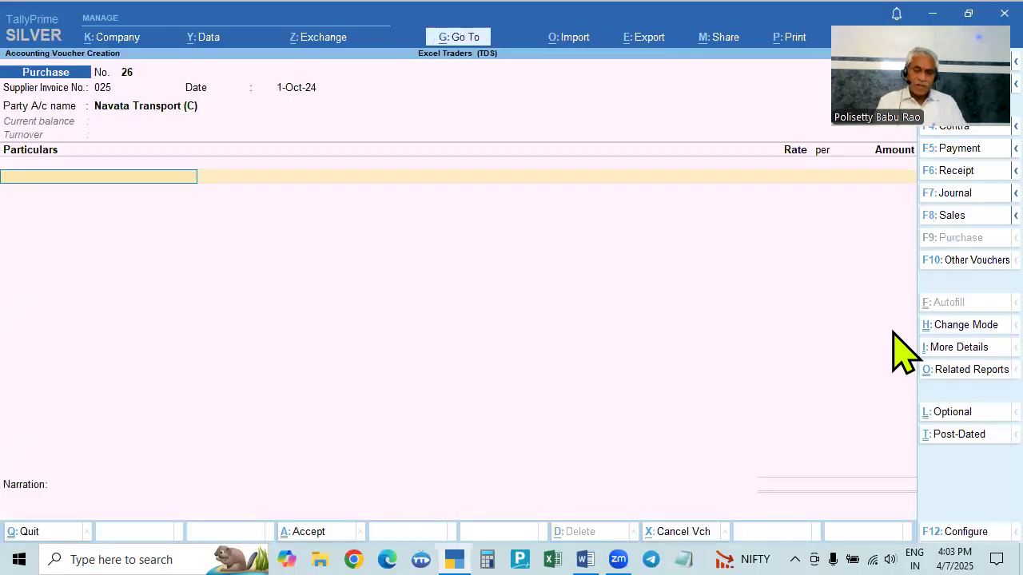
type("F")
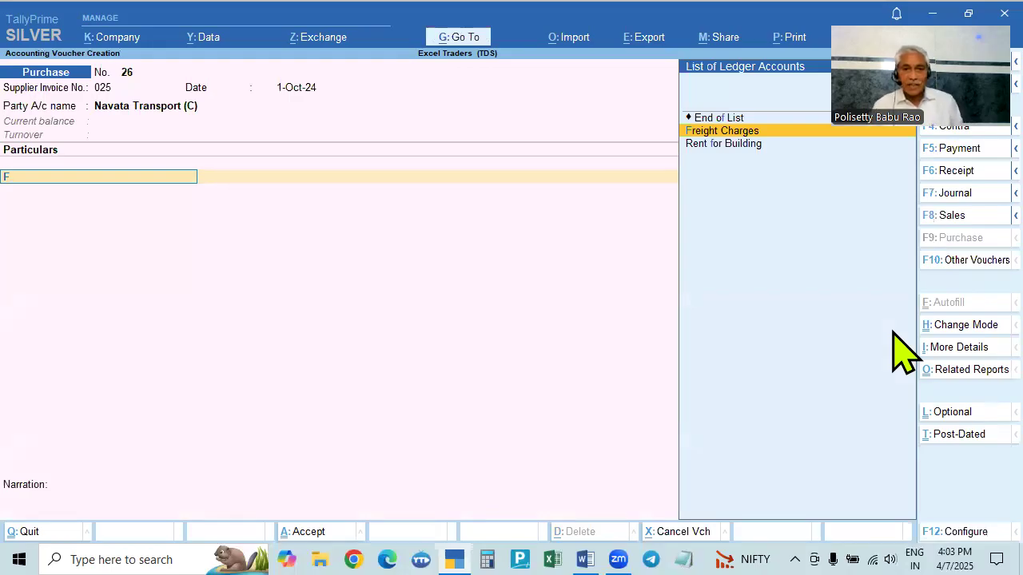
key("Return")
key("BackSpace")
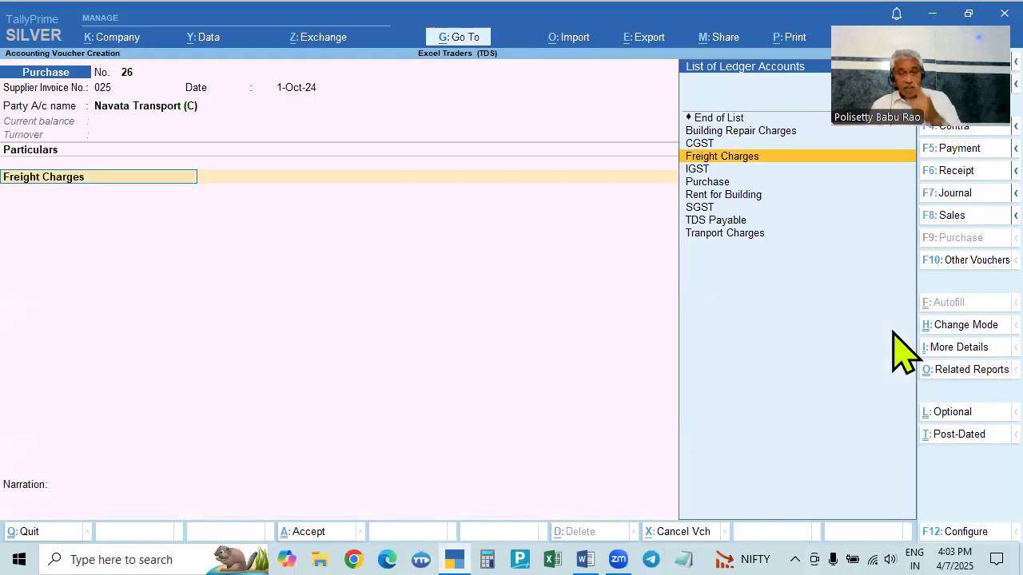
key("ctrl+Return")
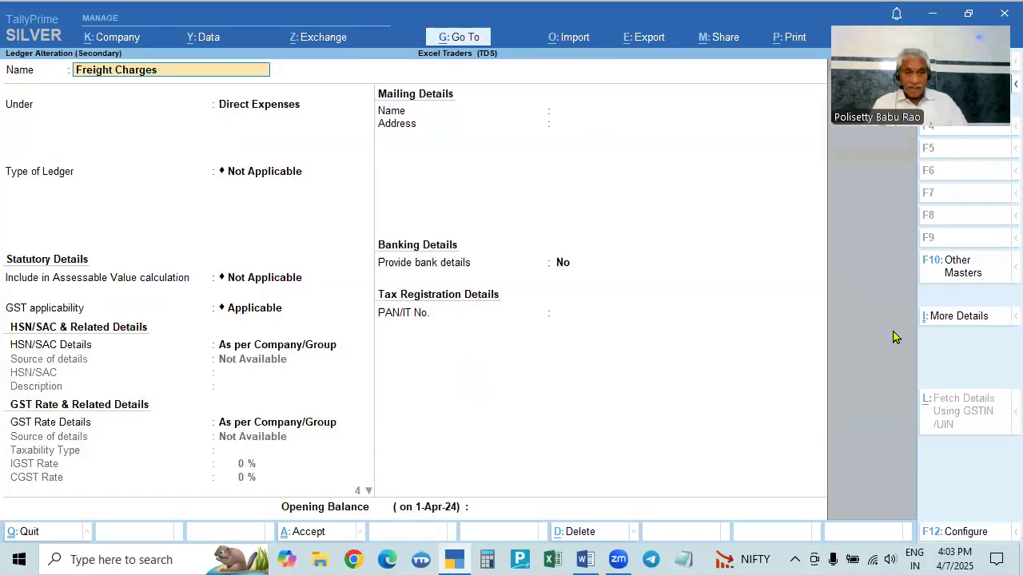
- Try specifying HSN/SAC and GST rate details for Freight Charges, reverting both to As per Company/Group
left_click(272, 113)
key("Return")
key("Return")
key("Return")
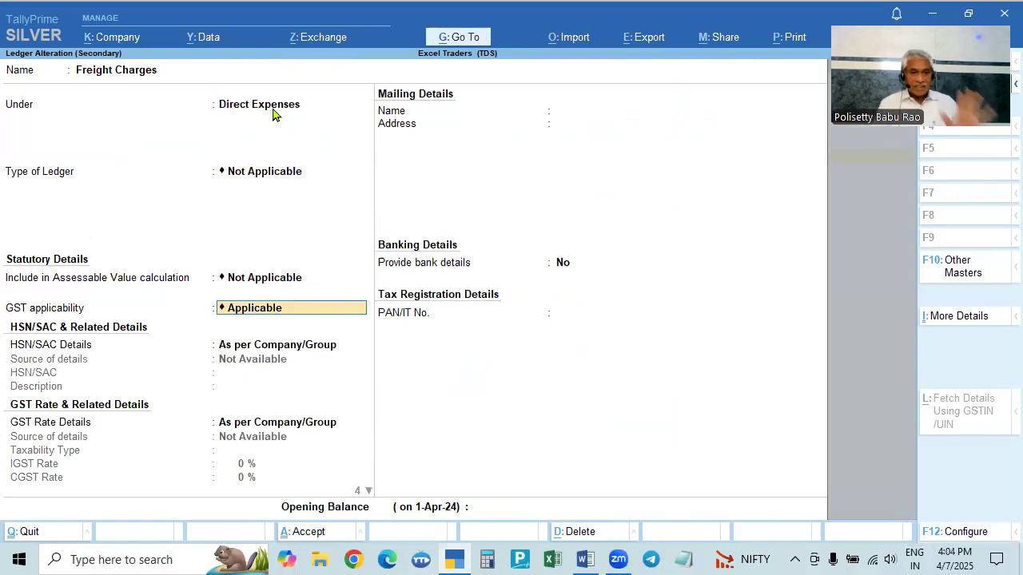
key("Return")
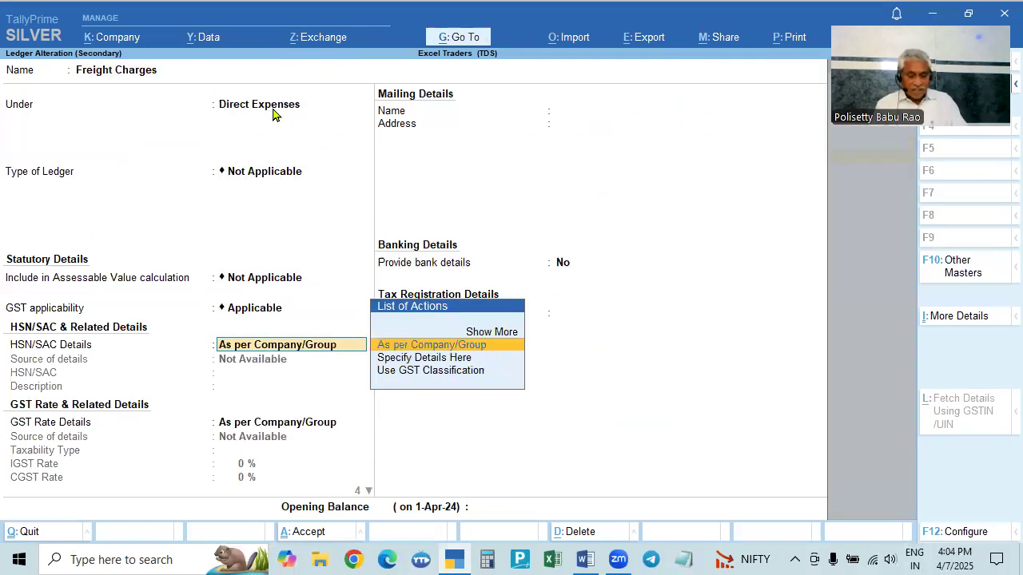
key("alt+Tab")
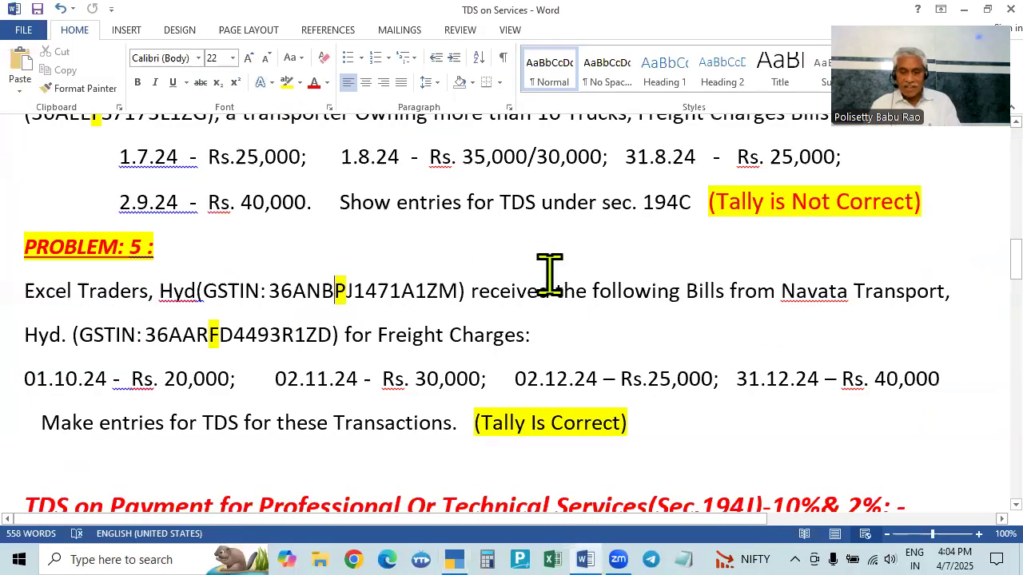
key("alt+Tab")
key("Return")
key("BackSpace")
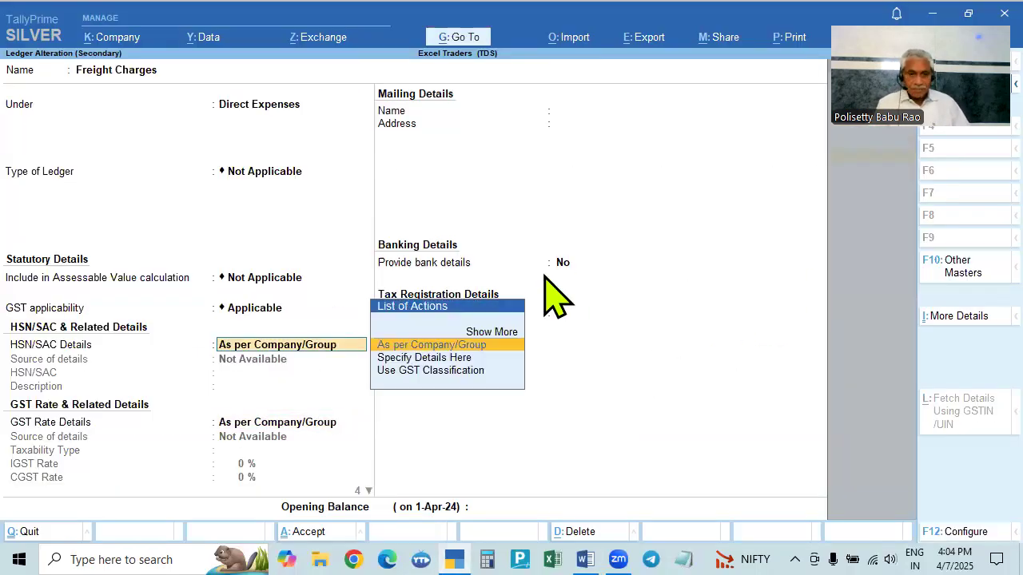
key("Down")
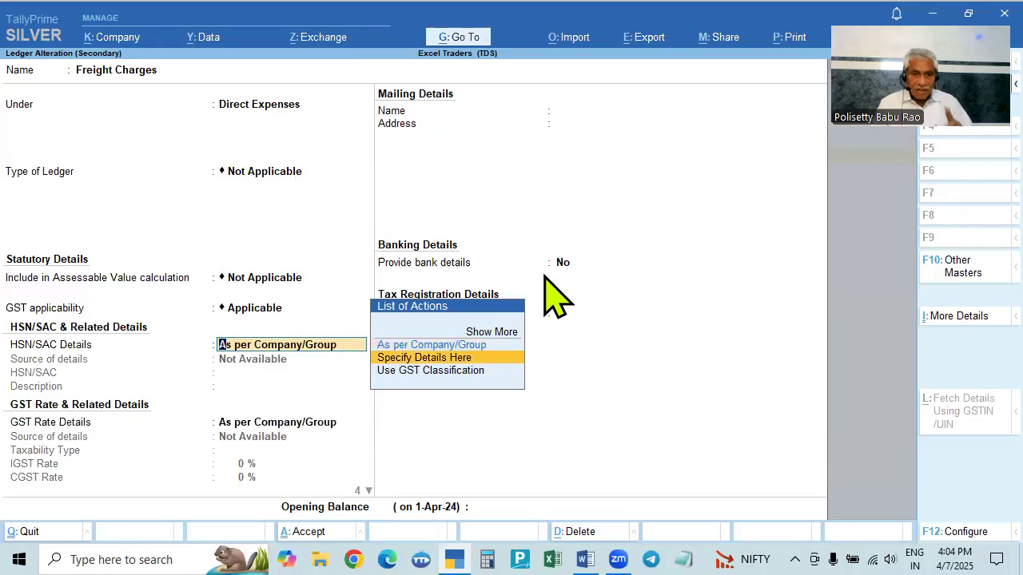
key("Return")
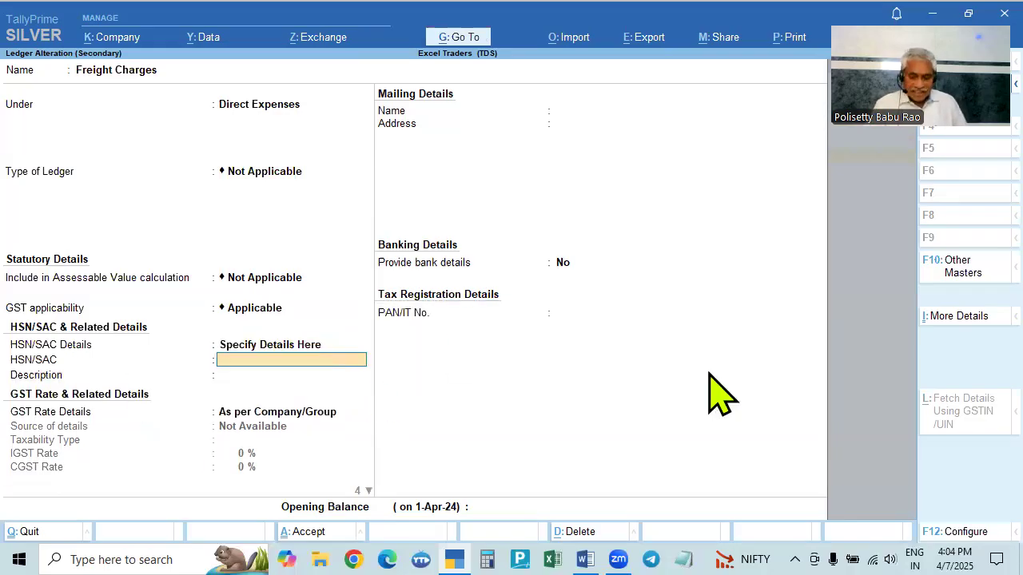
key("BackSpace")
key("Up")
key("Return")
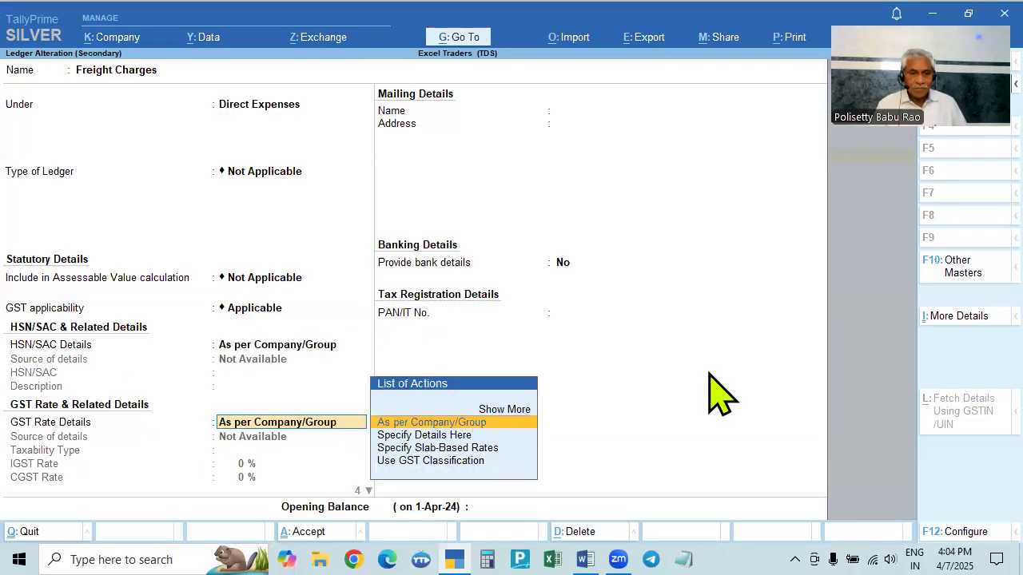
key("Down")
key("Return")
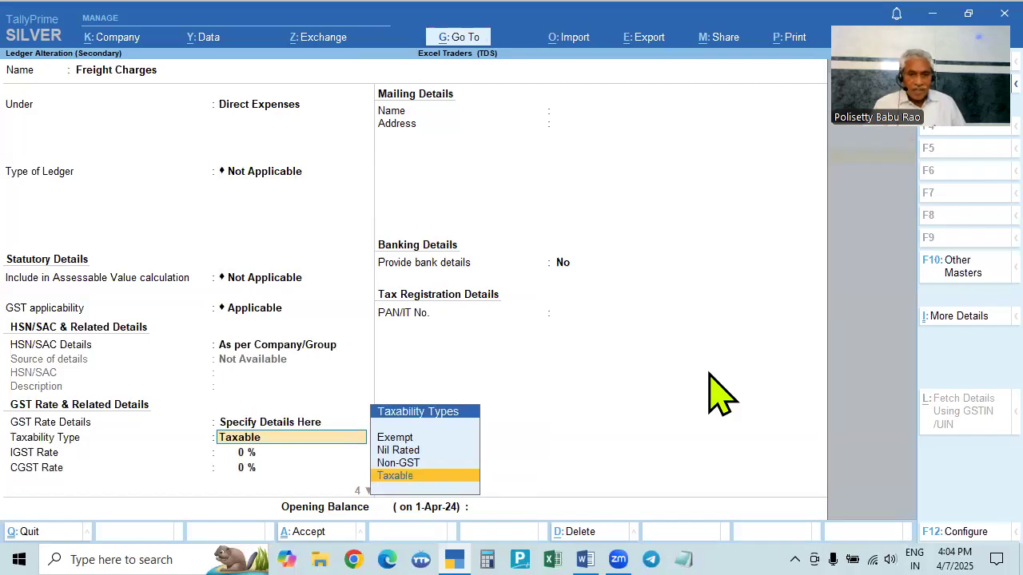
key("Return")
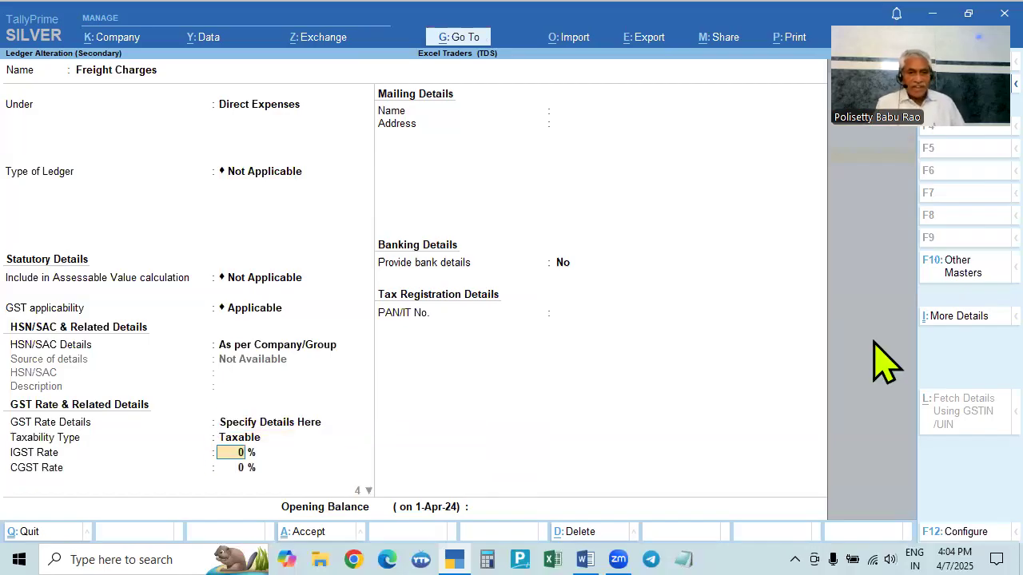
key("BackSpace")
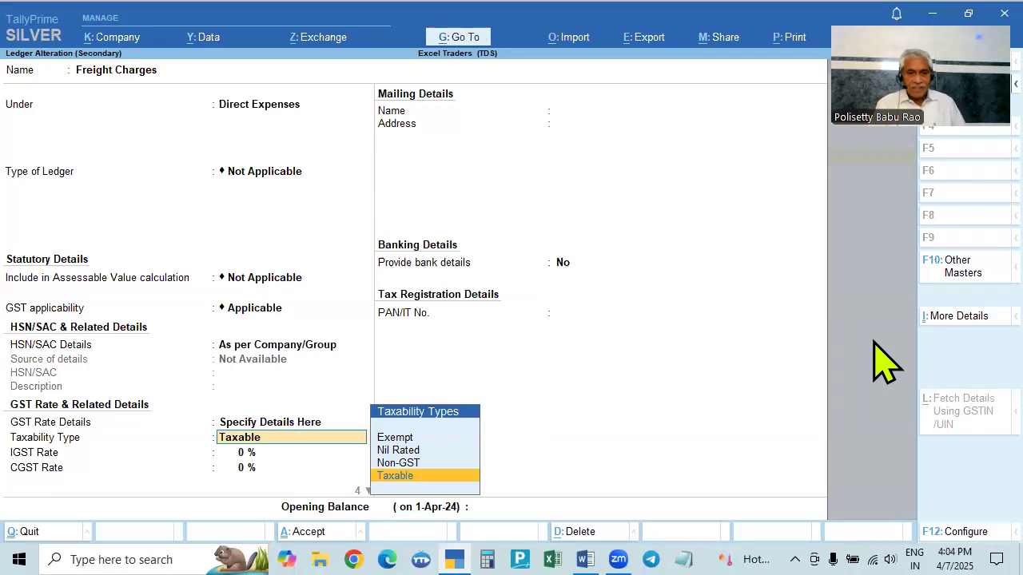
key("BackSpace")
key("Up")
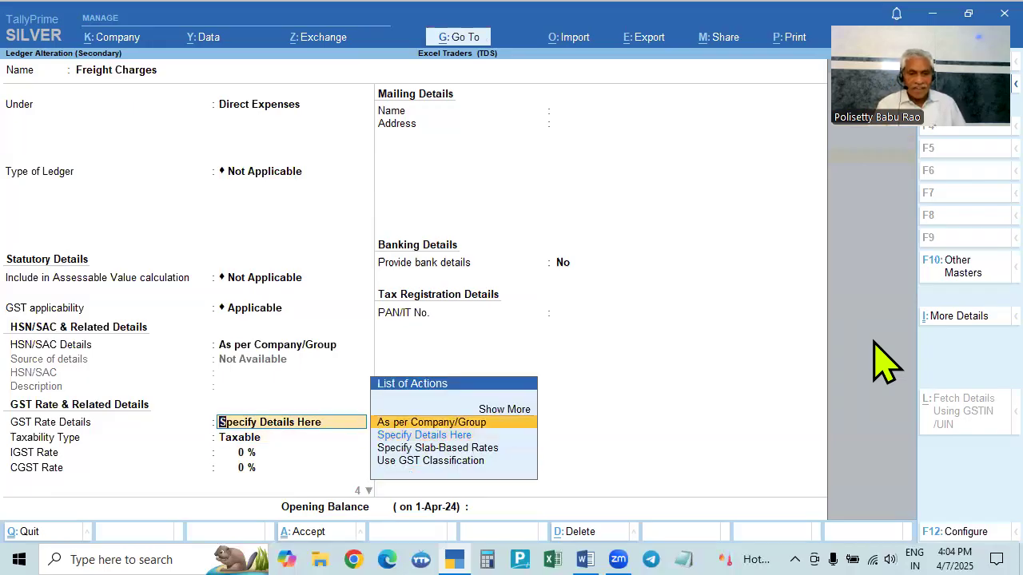
key("Return")
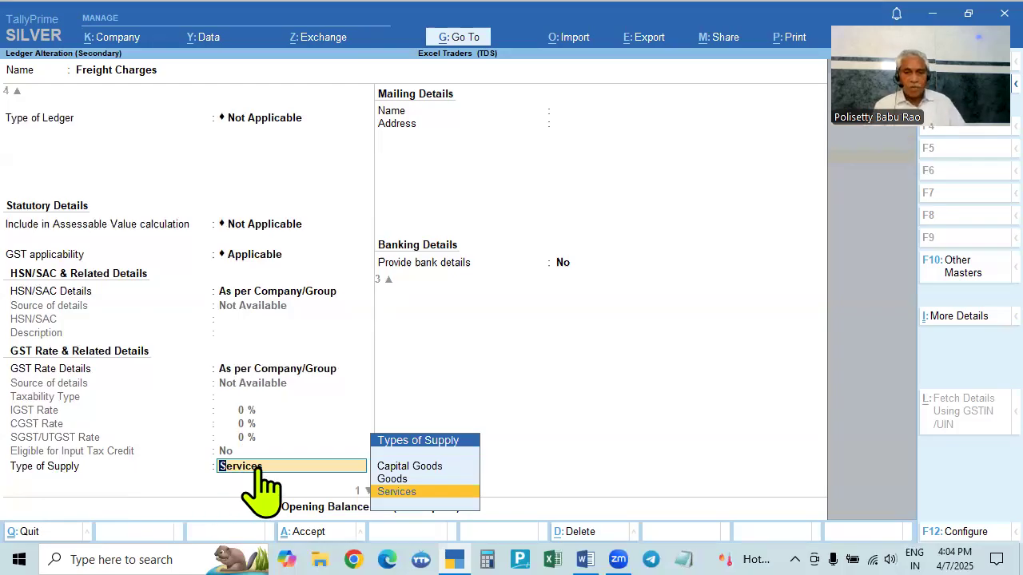
left_click(397, 493)
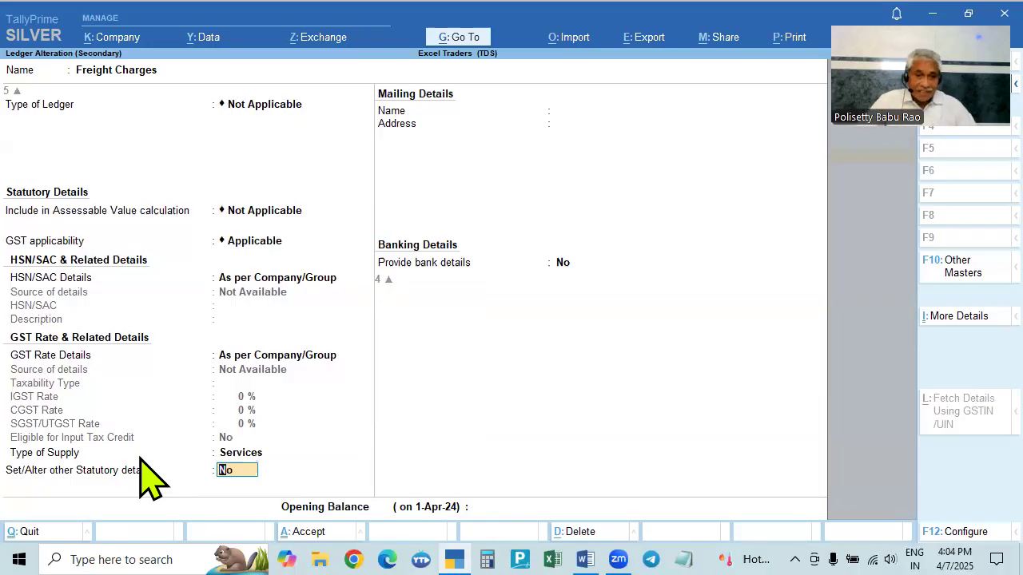
- Set Freight Charges' statutory details to TDS Applicable with Payment to Transporter 194C and save the ledger
type("y")
key("Return")
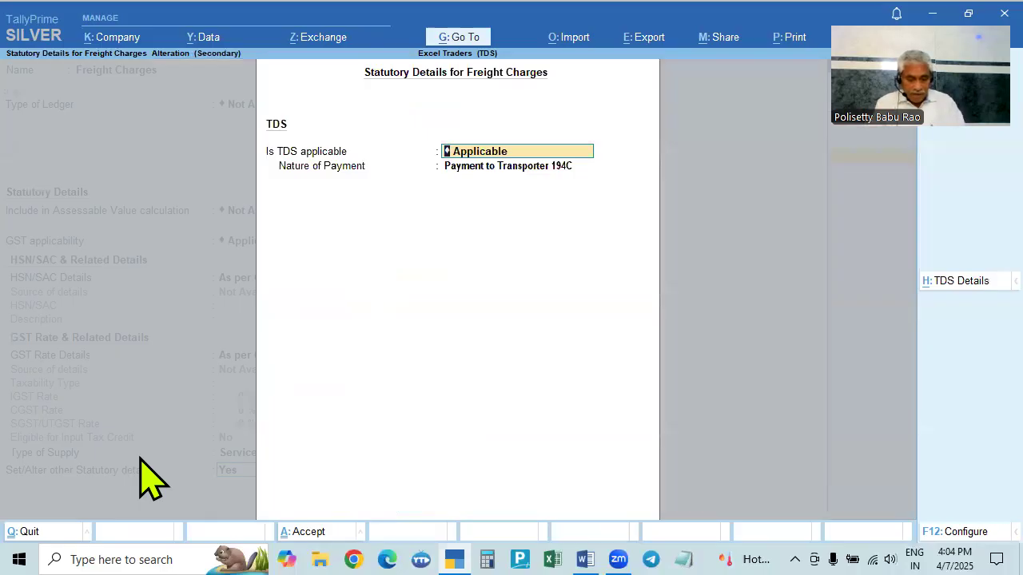
type("N")
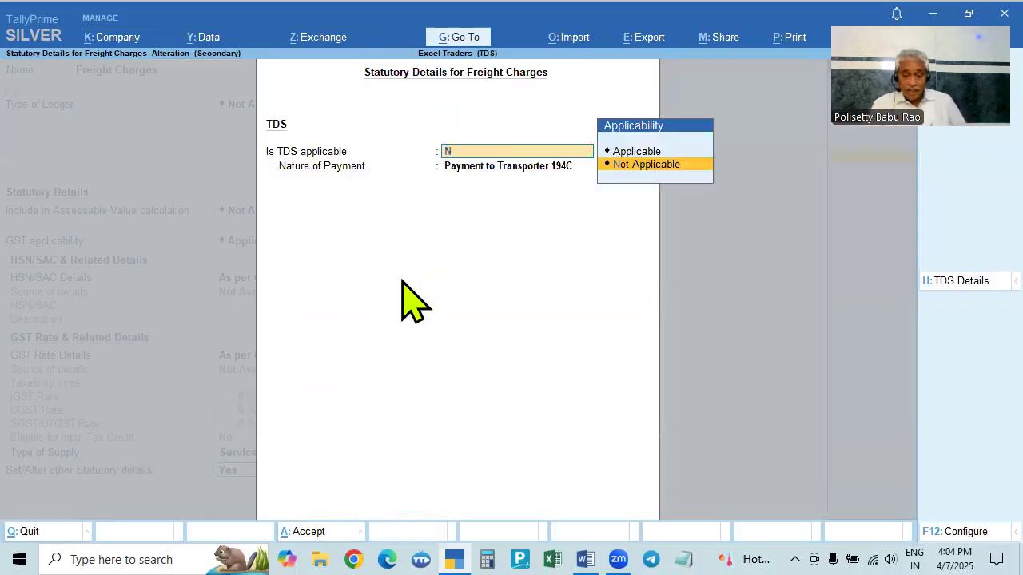
key("BackSpace")
type("N")
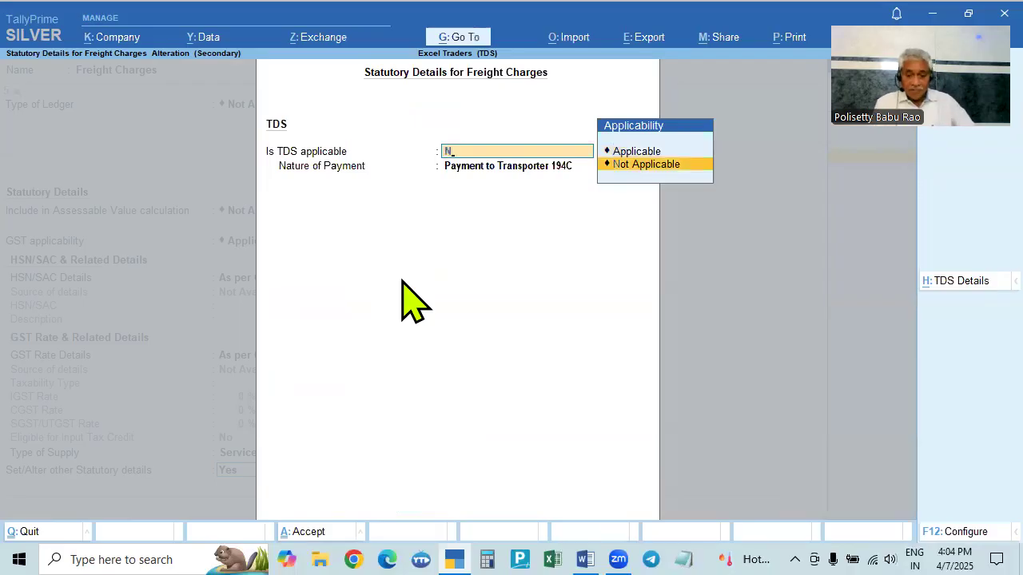
key("BackSpace")
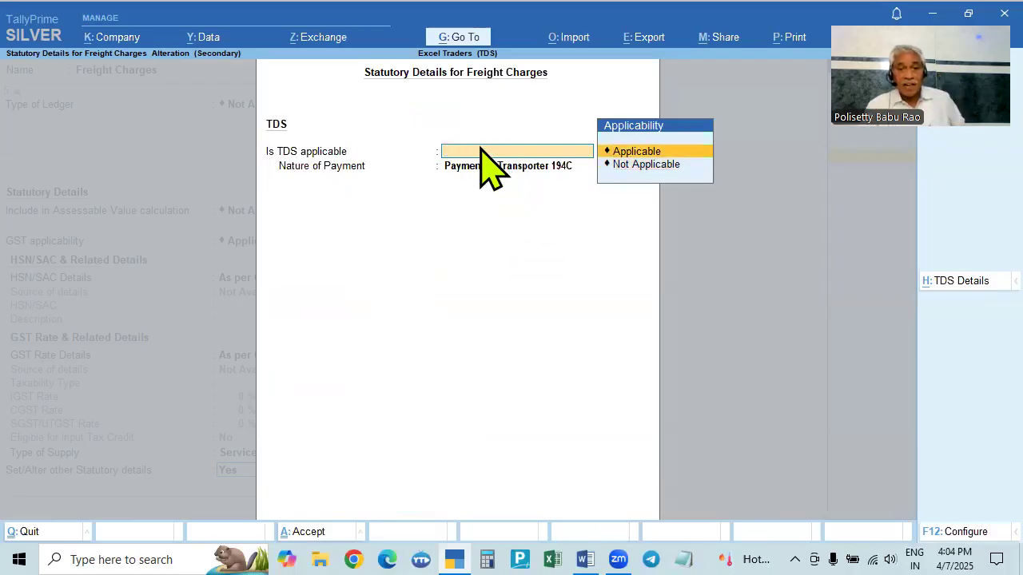
left_click(635, 158)
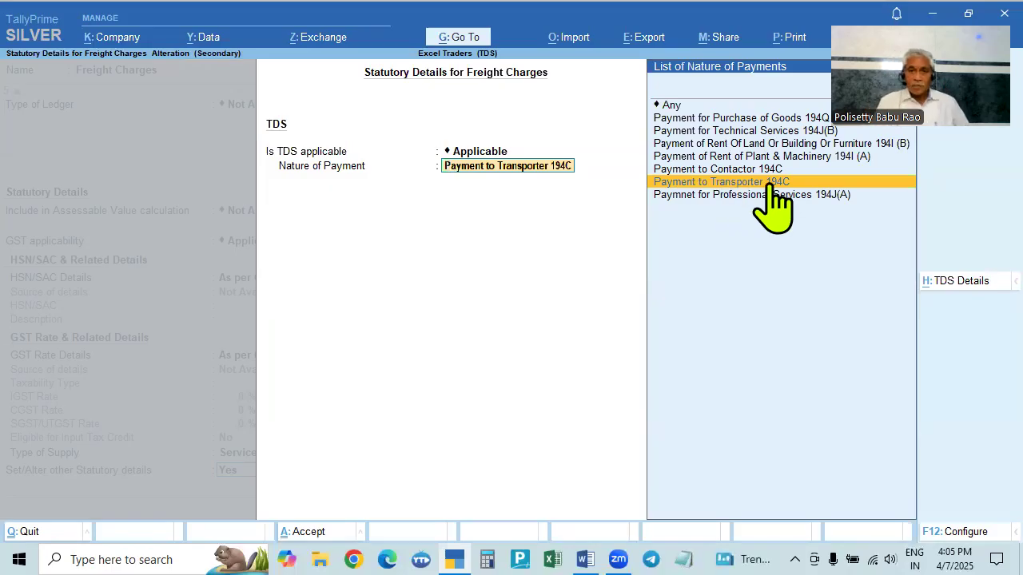
key("Return")
key("Return")
key("Return")
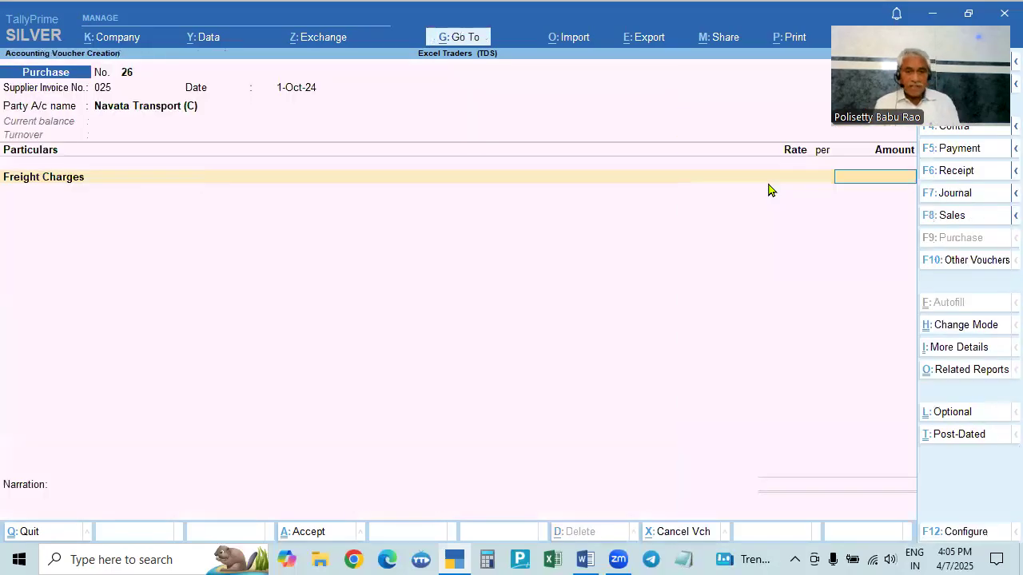
- Enter 20000 as the Freight Charges amount and accept the TDS nature of payment Payment to Transporter 194C
key("alt+Tab")
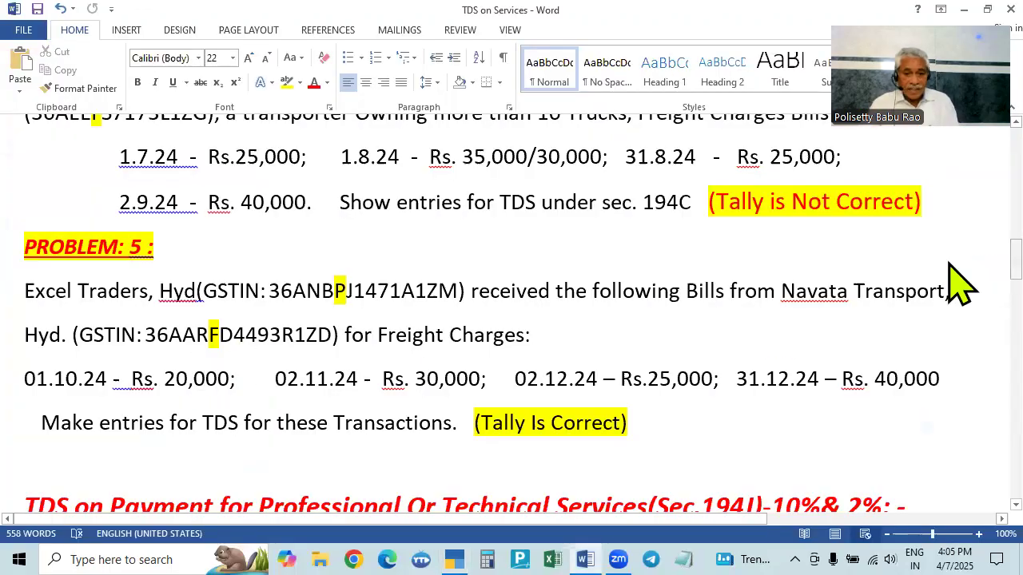
key("alt+Tab")
type("20000")
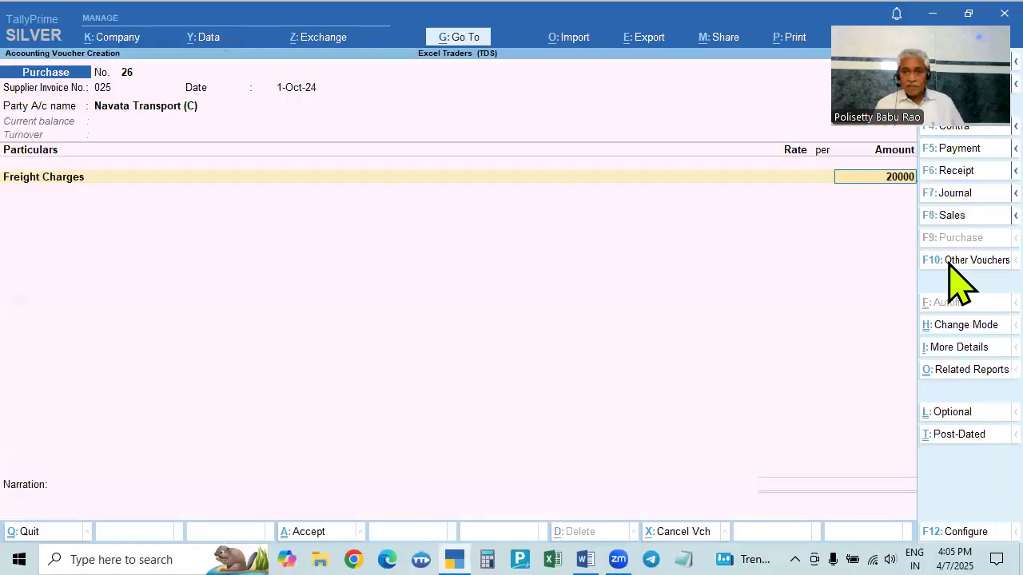
key("Return")
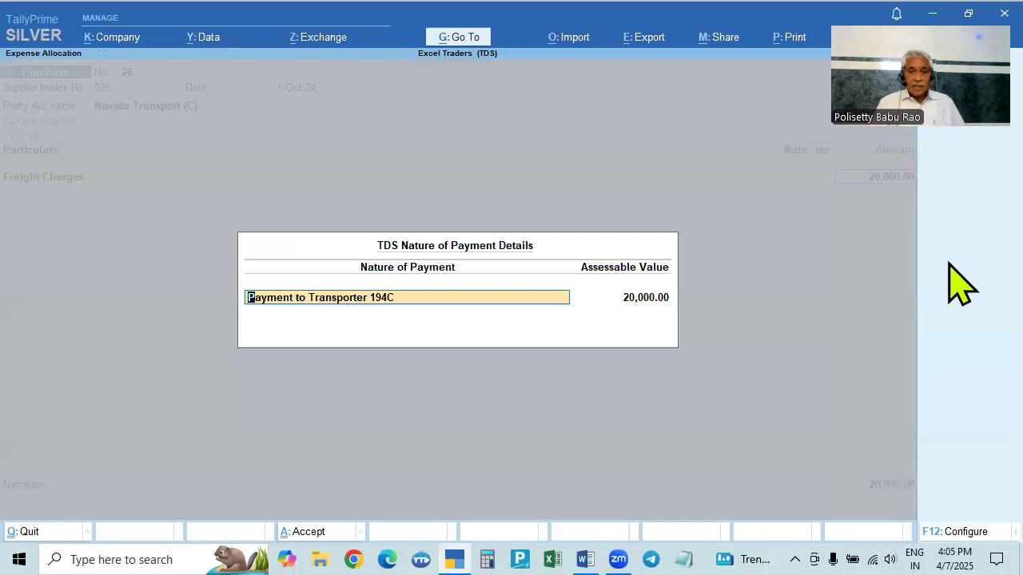
key("Return")
key("Return")
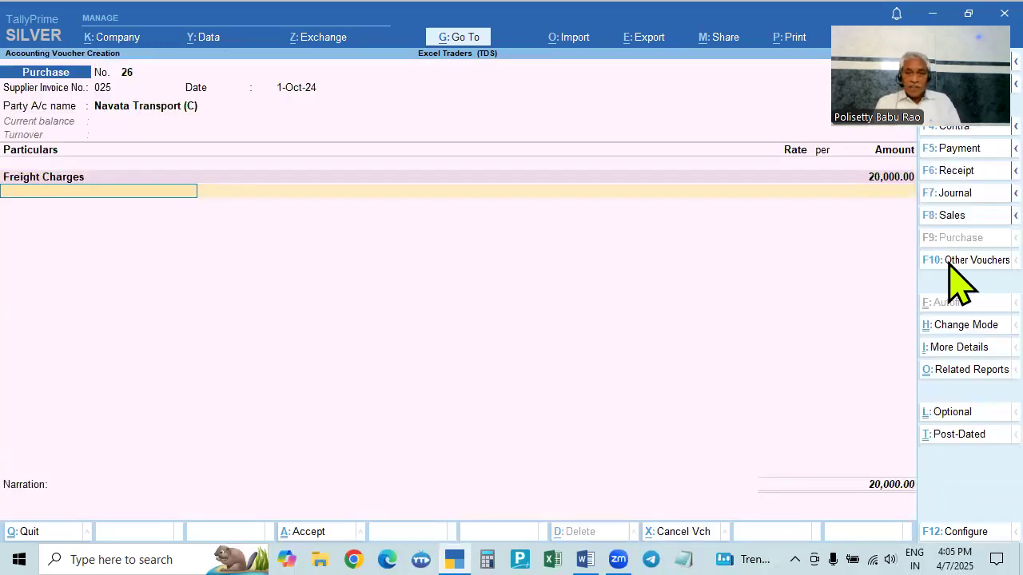
type("G")
key("Down")
key("Down")
key("Return")
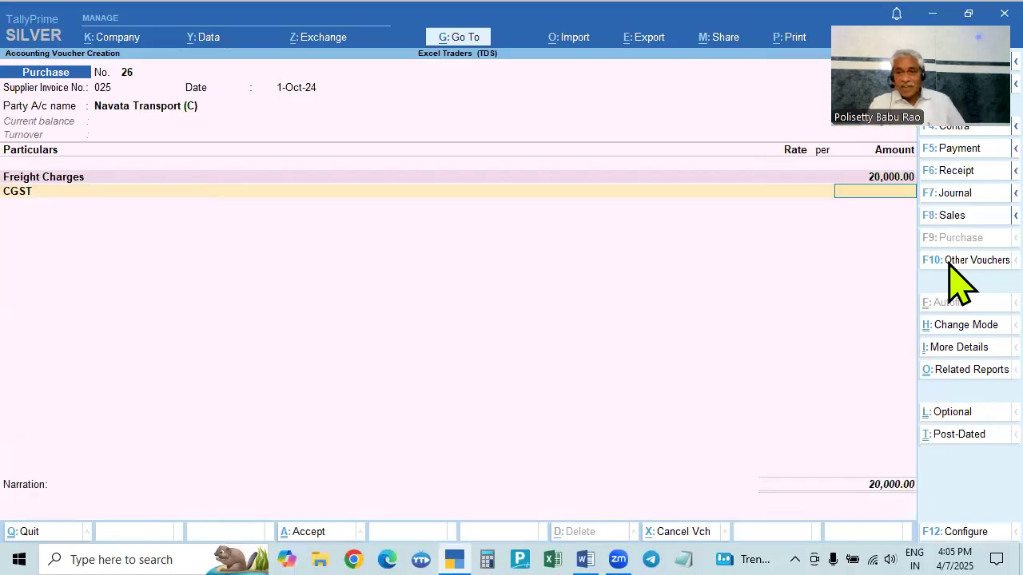
key("BackSpace")
key("BackSpace")
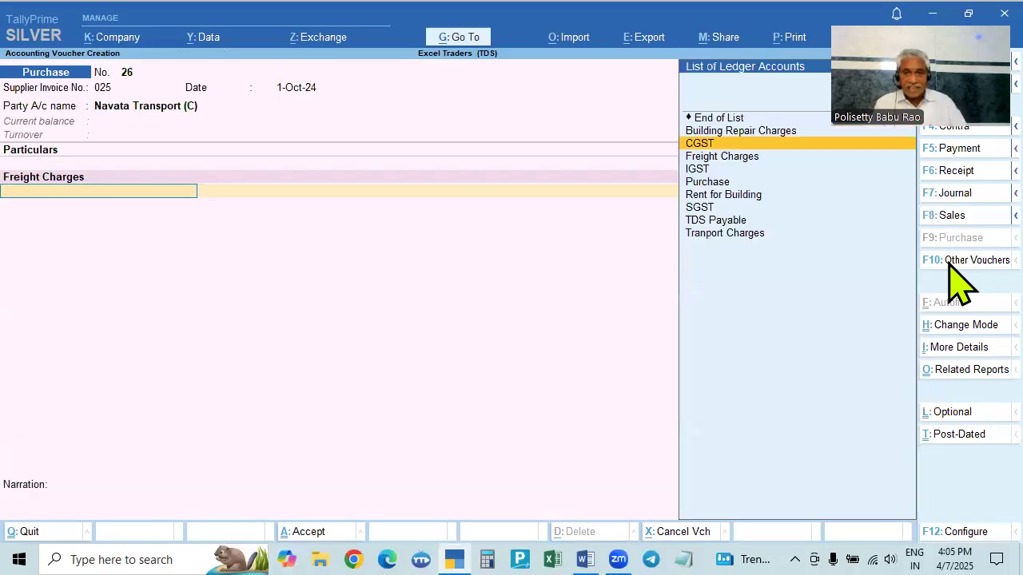
key("BackSpace")
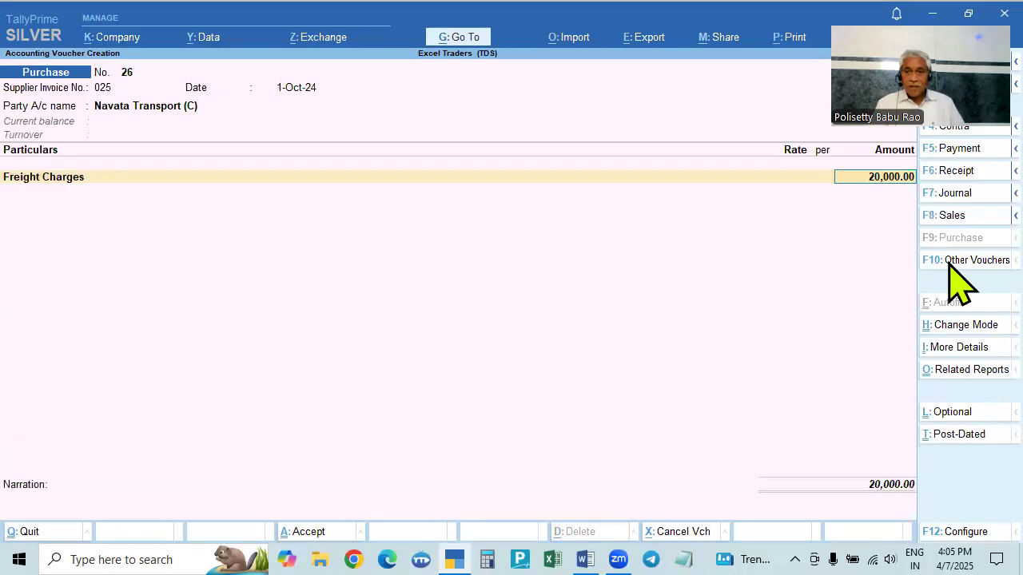
key("Return")
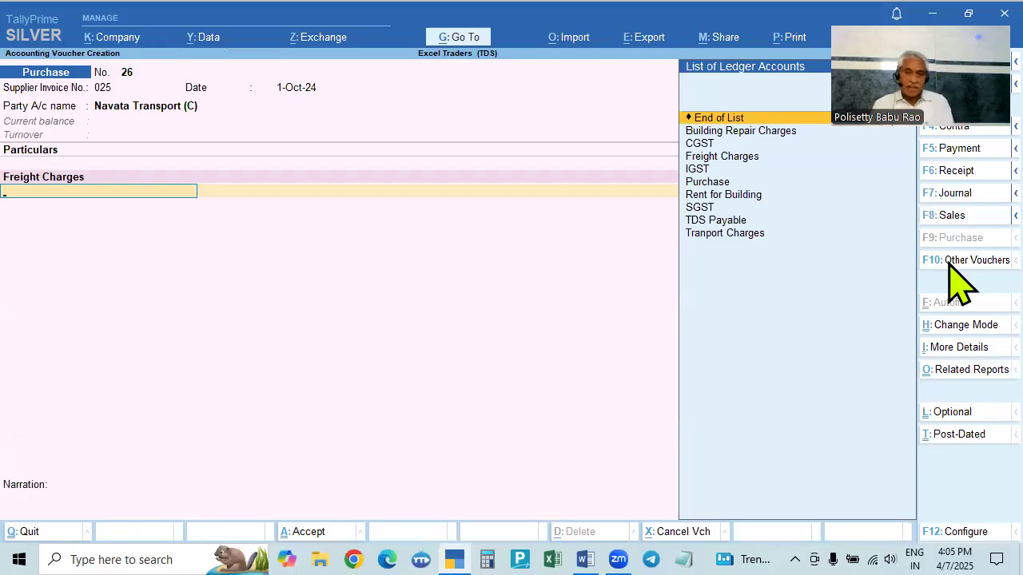
key("BackSpace")
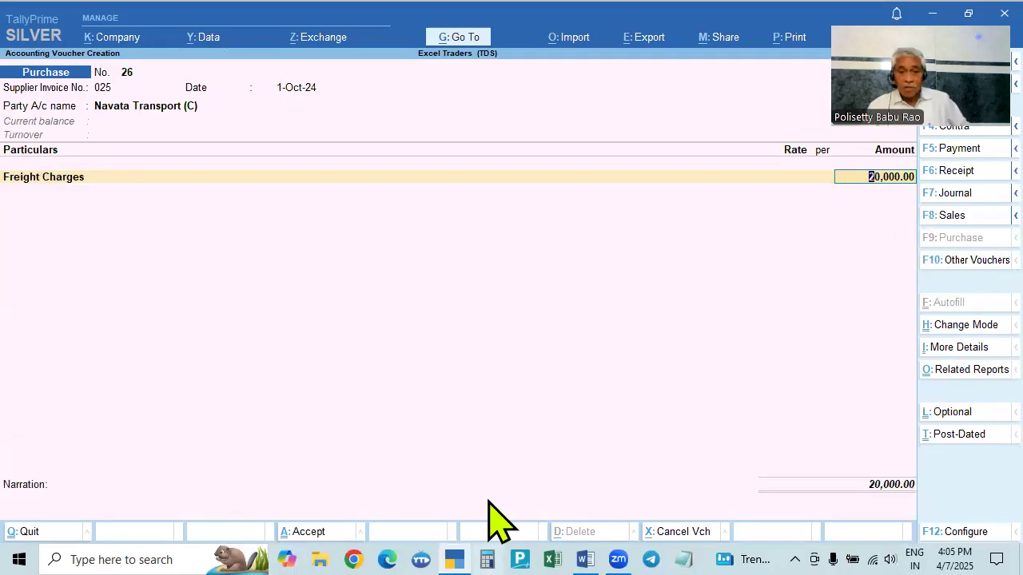
left_click(586, 560)
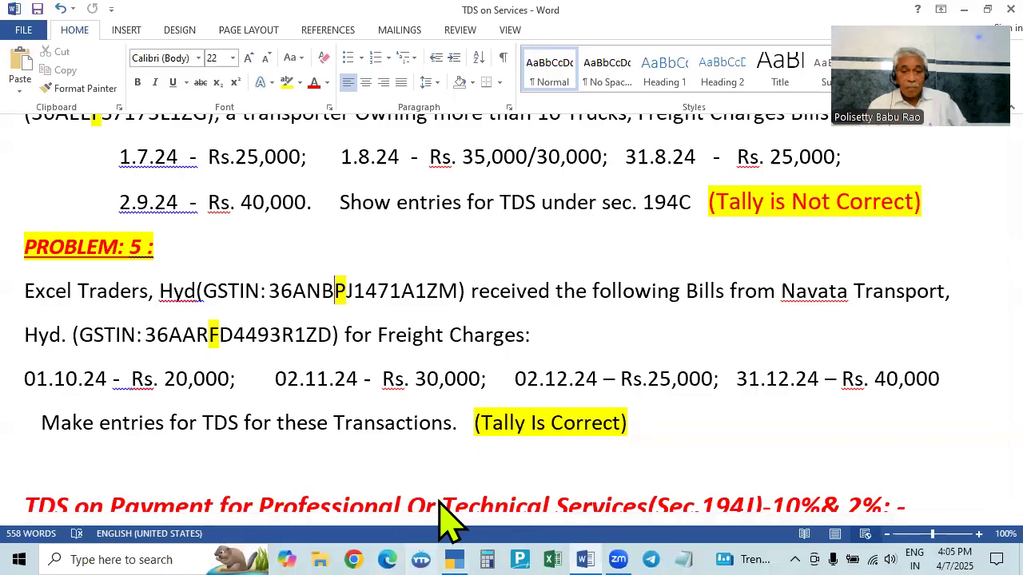
key("alt+Tab")
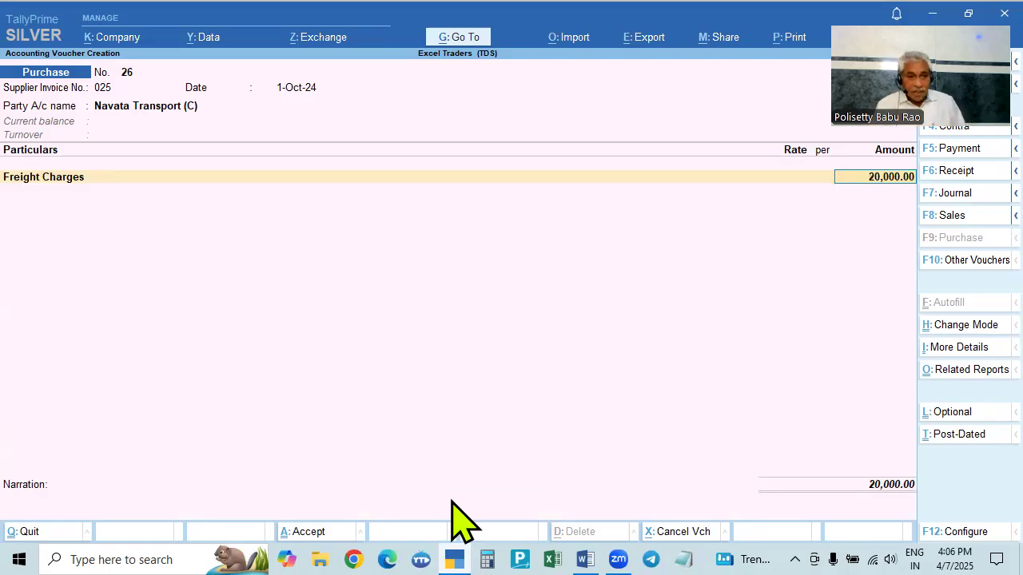
- Add TDS Payable as the next ledger line in the purchase voucher, leaving its amount blank
key("Return")
key("Return")
key("Return")
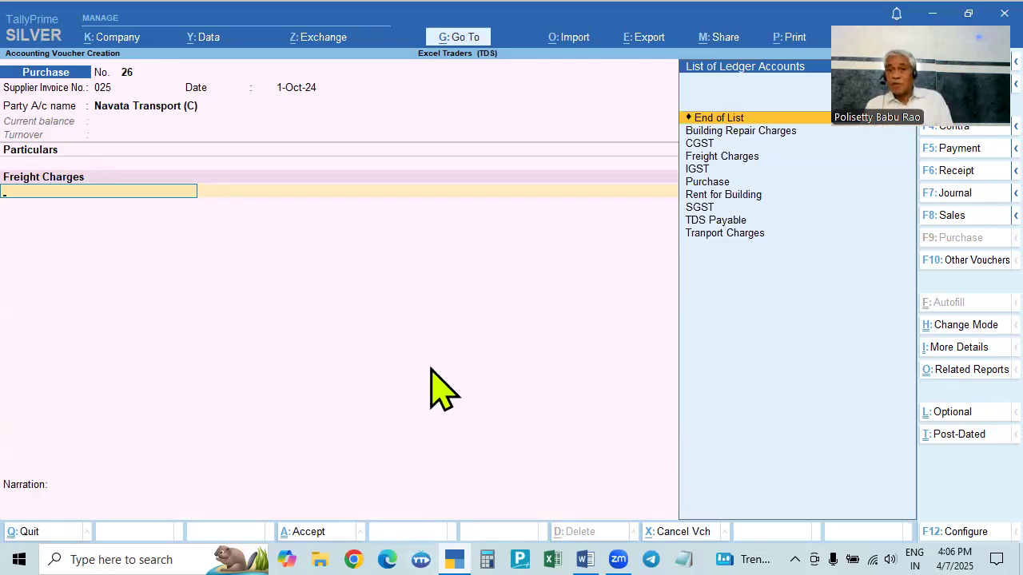
left_click(713, 239)
key("Up")
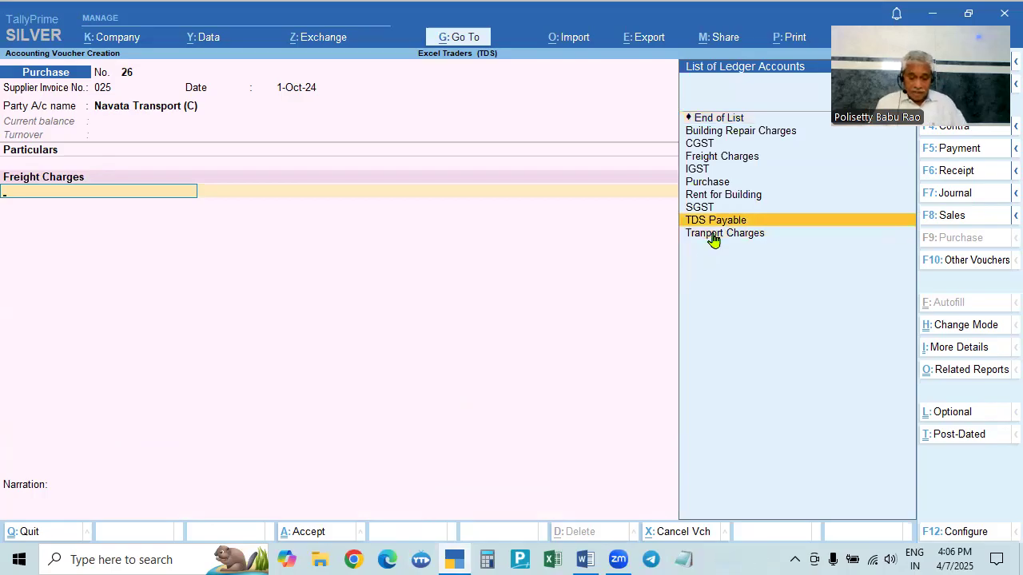
key("Return")
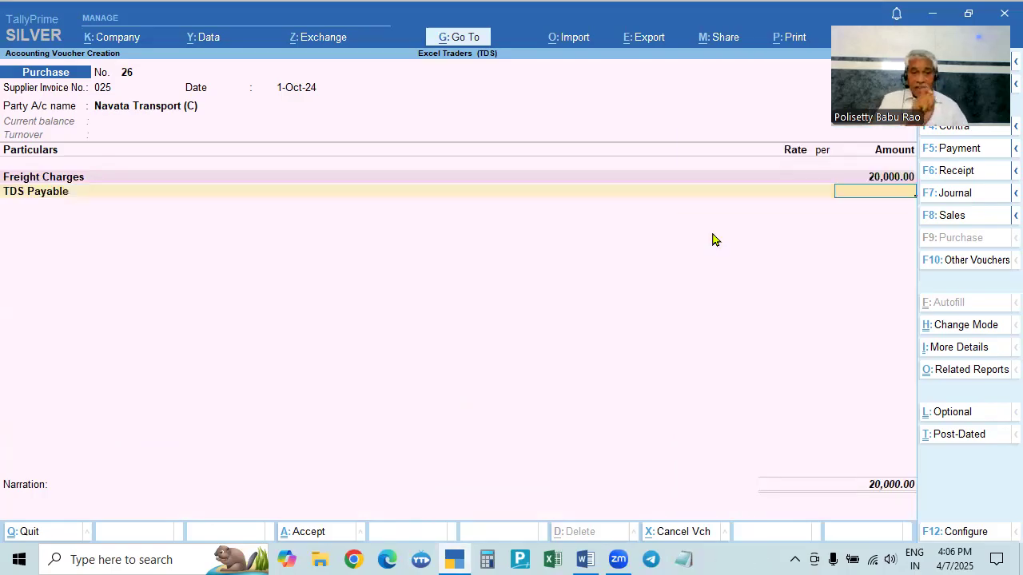
key("Return")
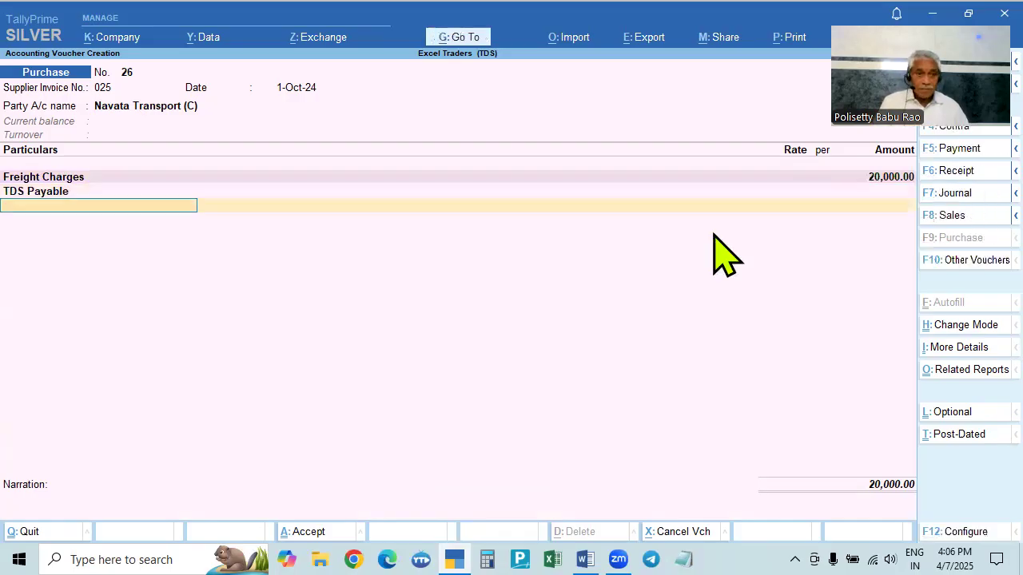
- Return to the TDS Payable line and open the TDS Payable ledger for alteration
key("BackSpace")
key("BackSpace")
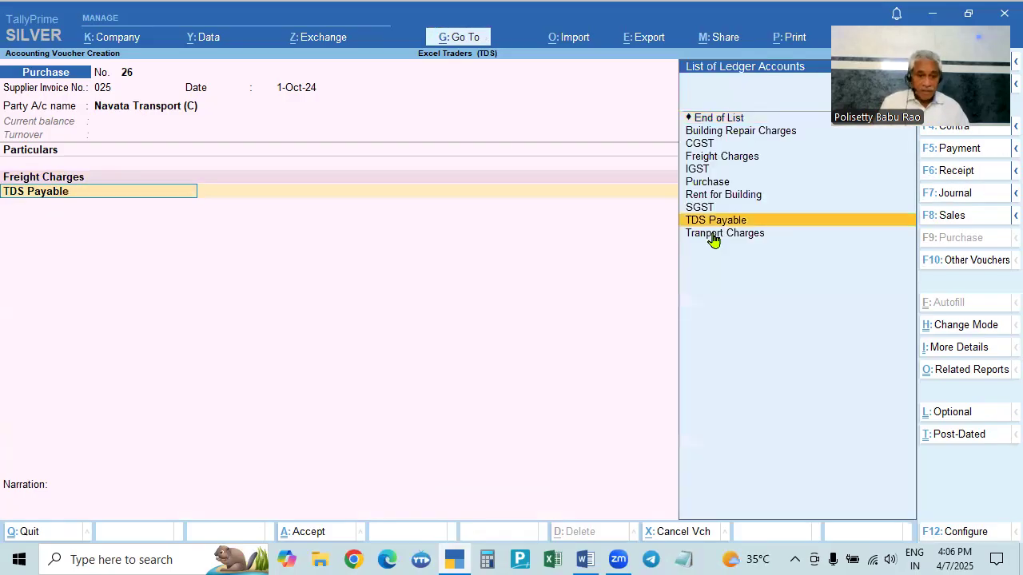
key("ctrl+Return")
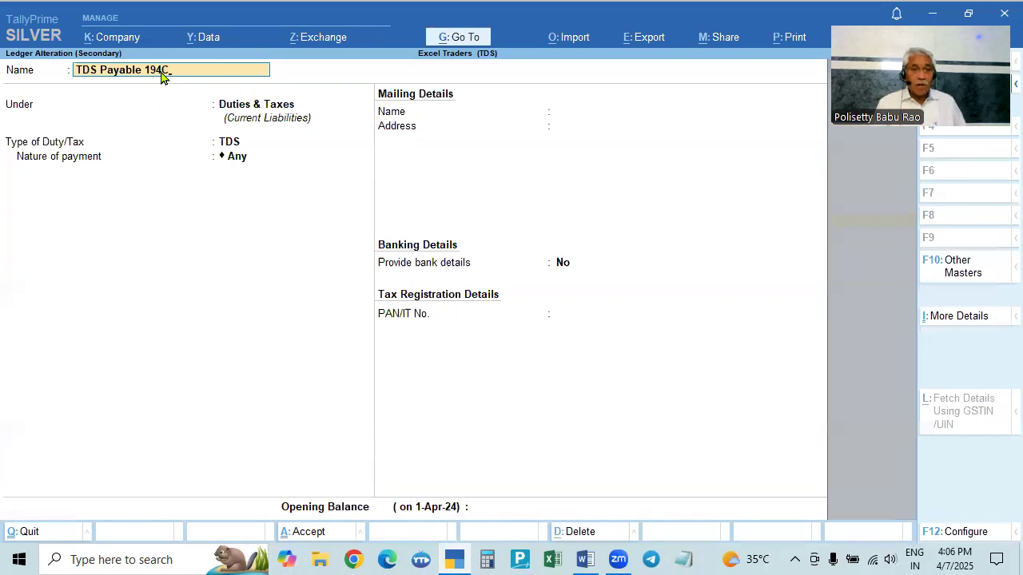
- Try setting the TDS Payable ledger's nature of payment to Payment to Transporter 194C
key("Return")
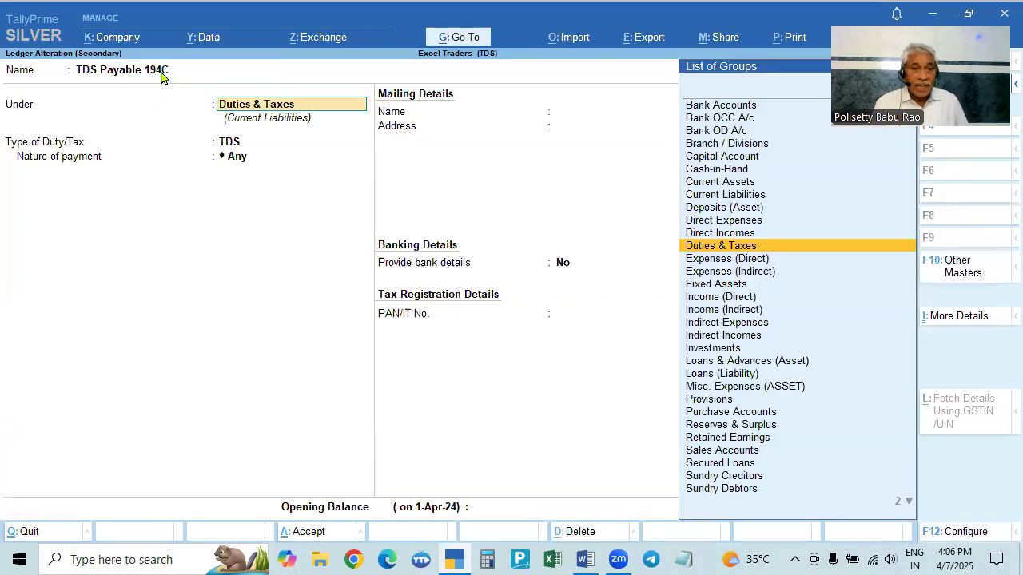
key("Return")
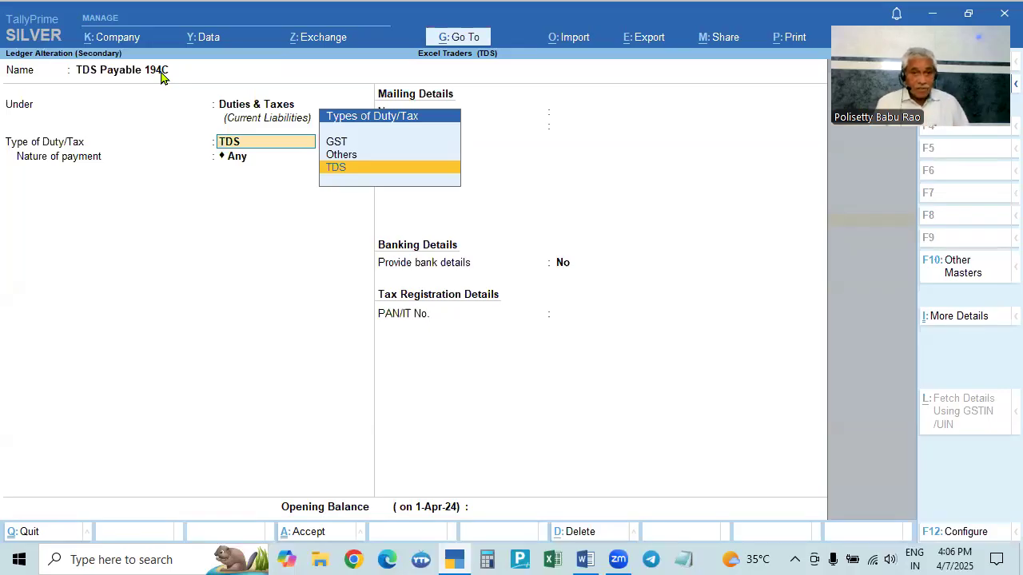
key("Return")
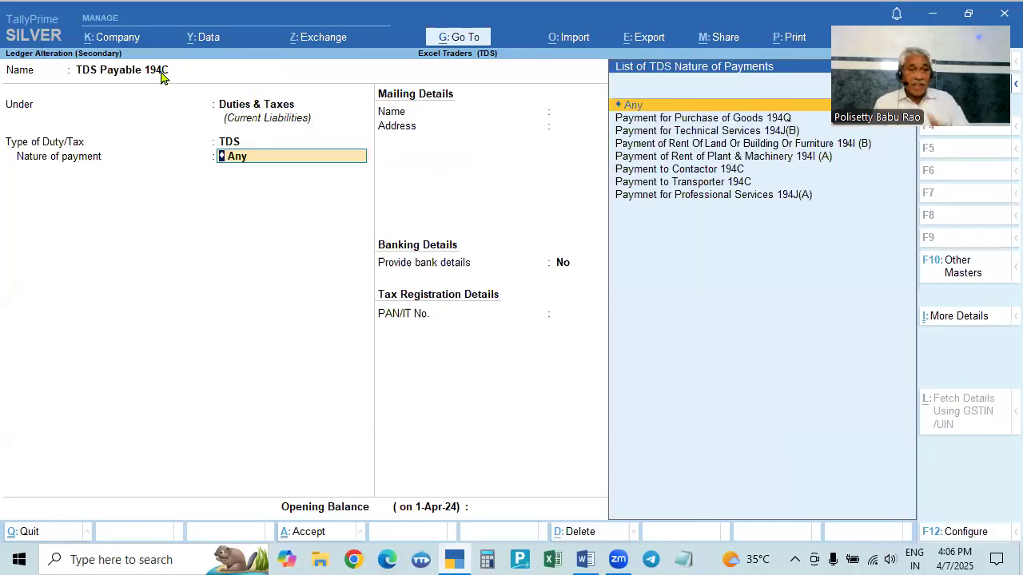
left_click(706, 184)
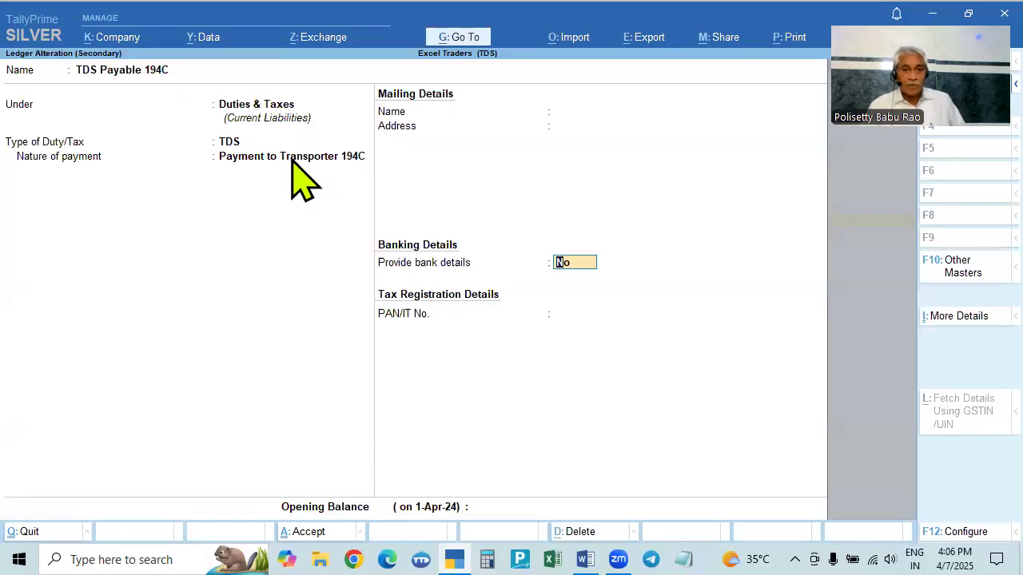
left_click(233, 147)
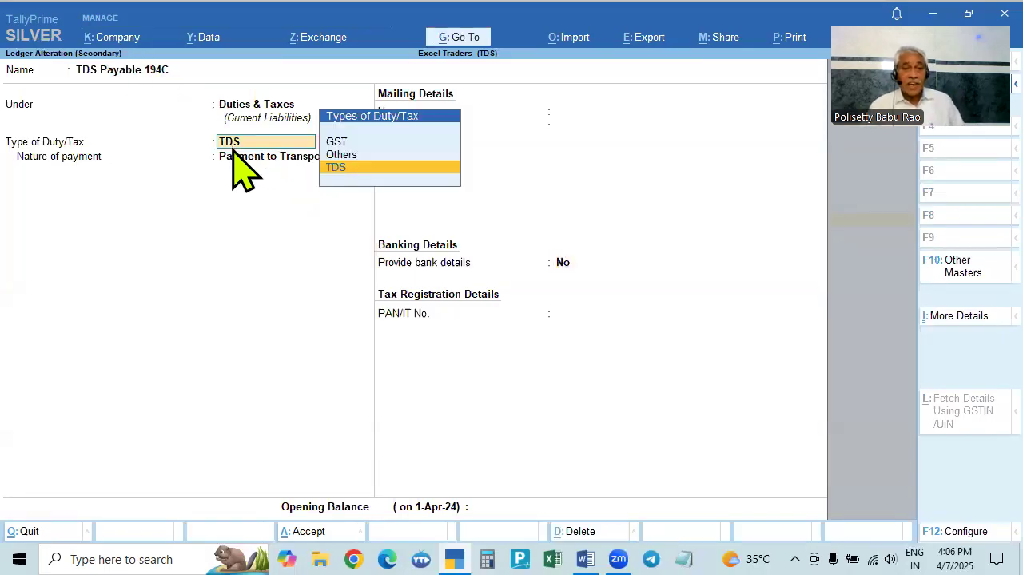
key("Return")
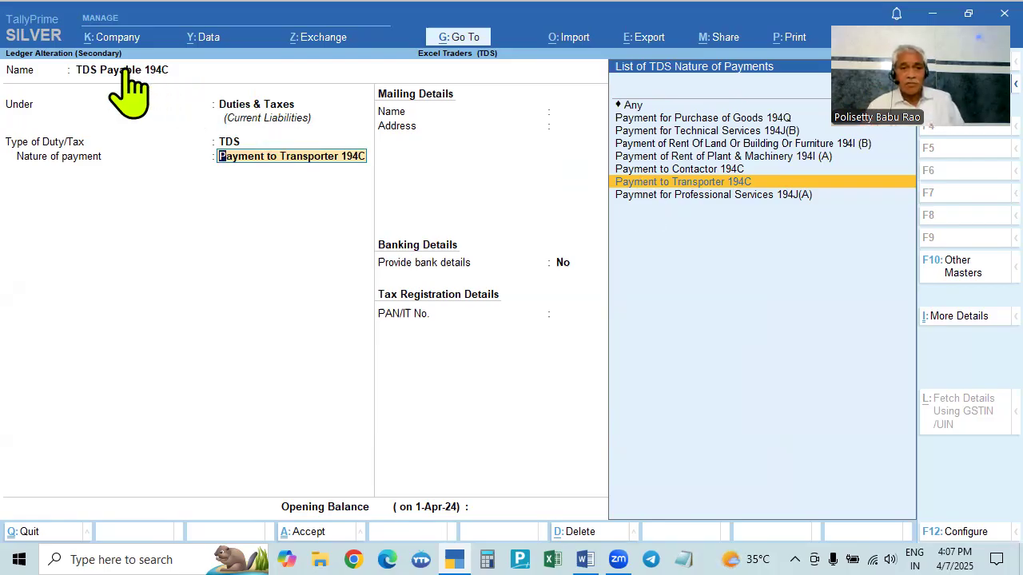
- Rename the ledger from TDS Payable 194C to TDS Payable
left_click(160, 73)
key("BackSpace")
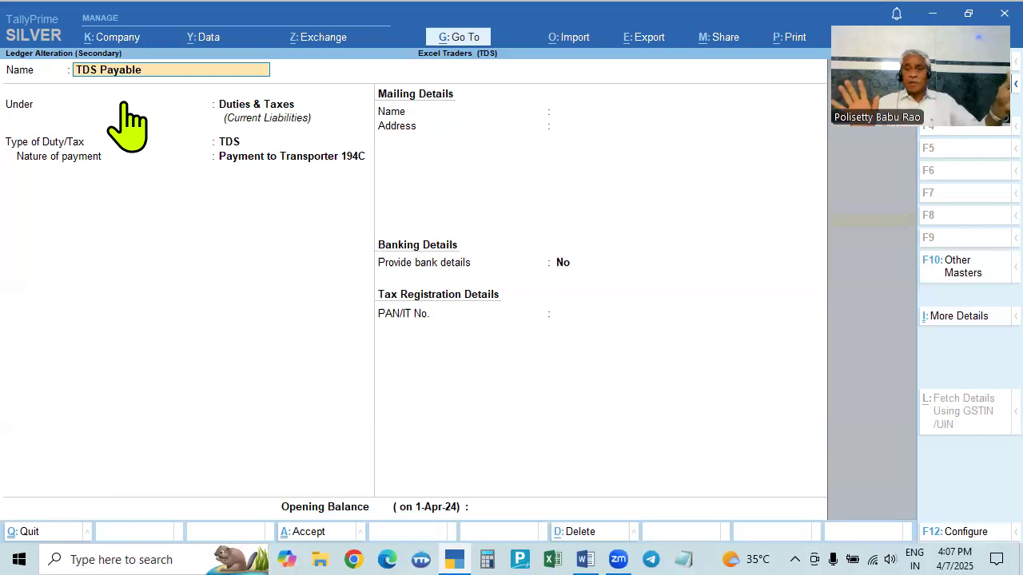
key("Return")
key("Return")
key("Return")
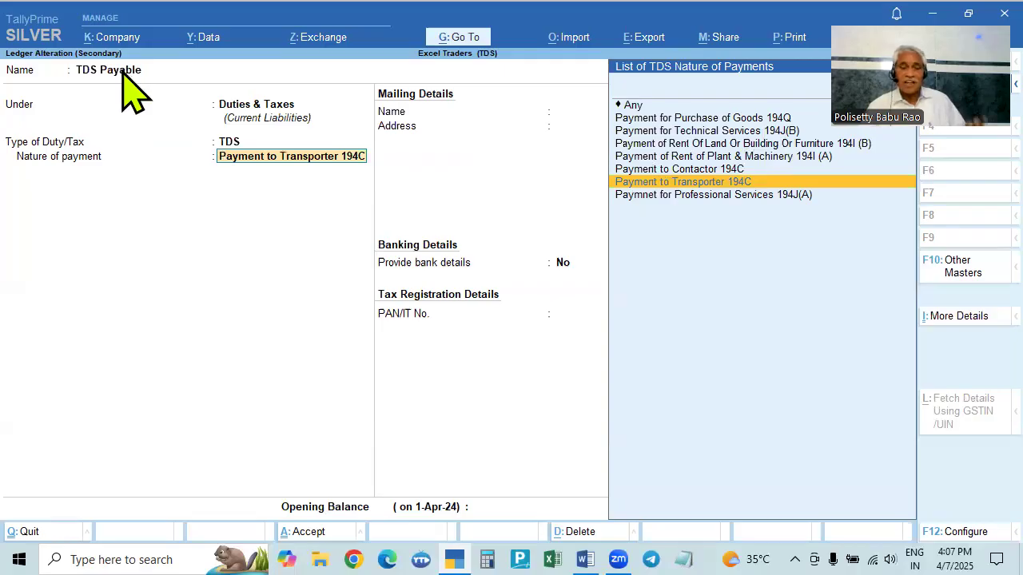
- Set the ledger's nature of payment back to Any and save the TDS Payable ledger
left_click(628, 106)
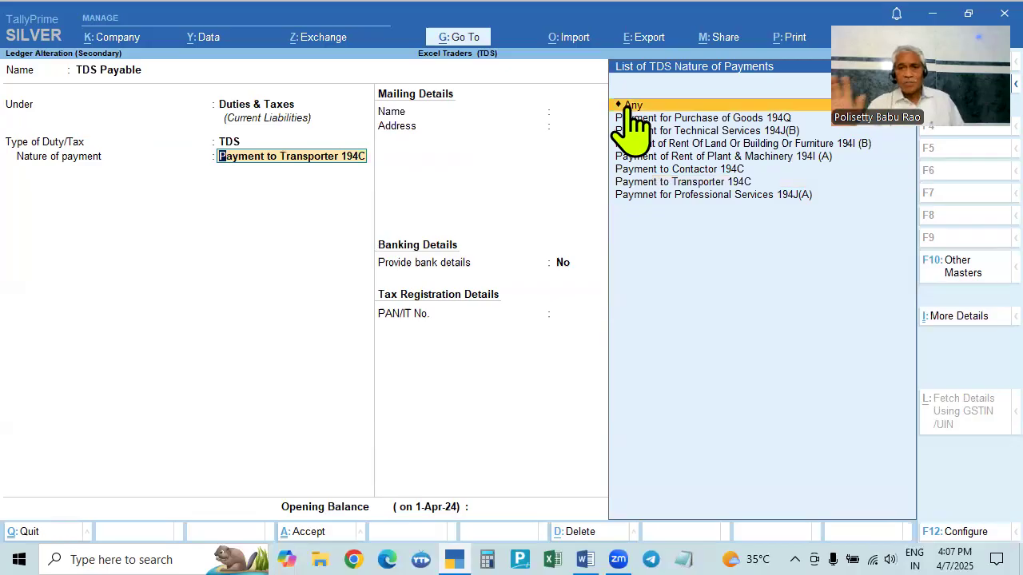
left_click(628, 107)
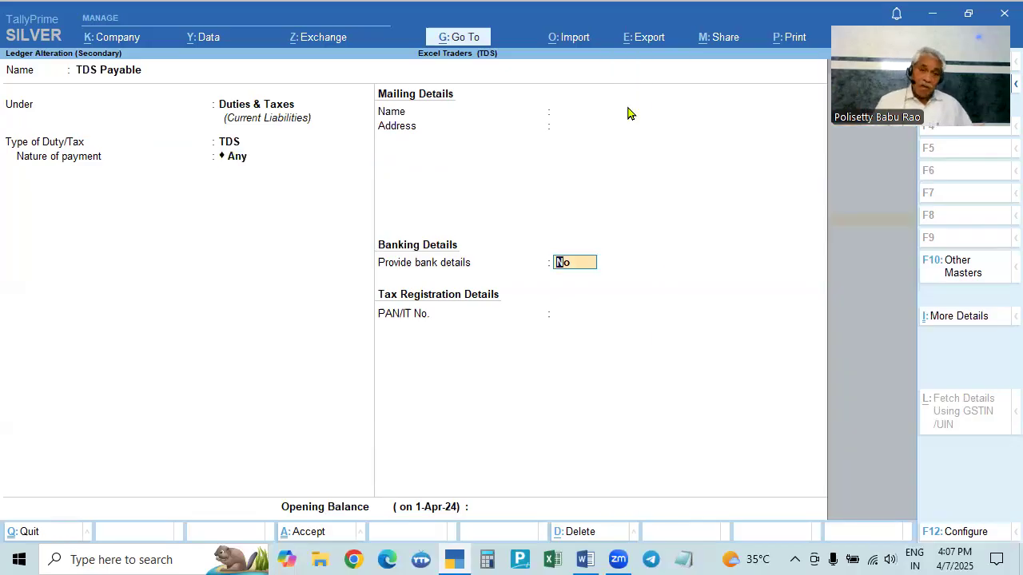
left_click(233, 158)
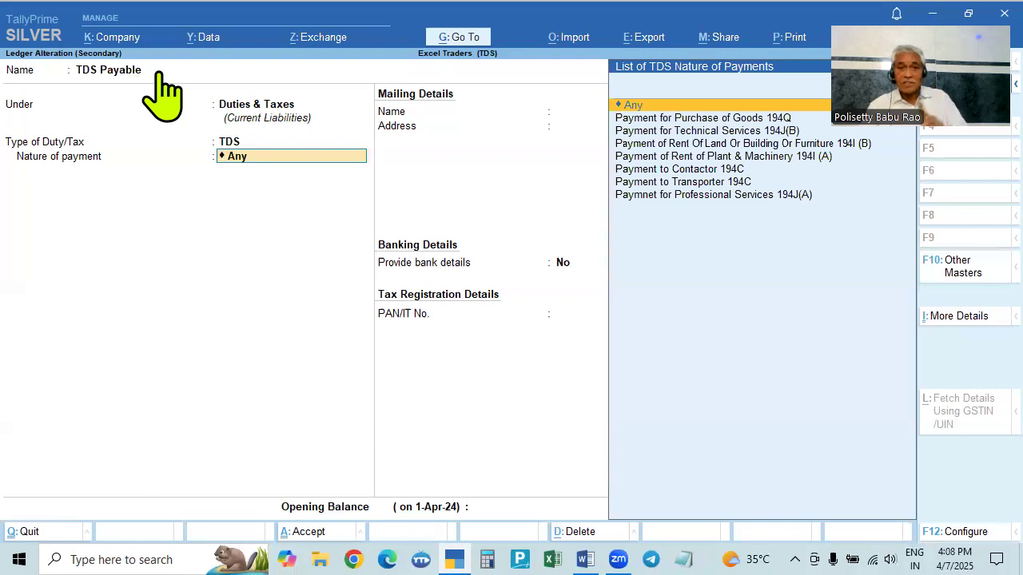
left_click(117, 72)
key("Return")
key("Return")
key("Return")
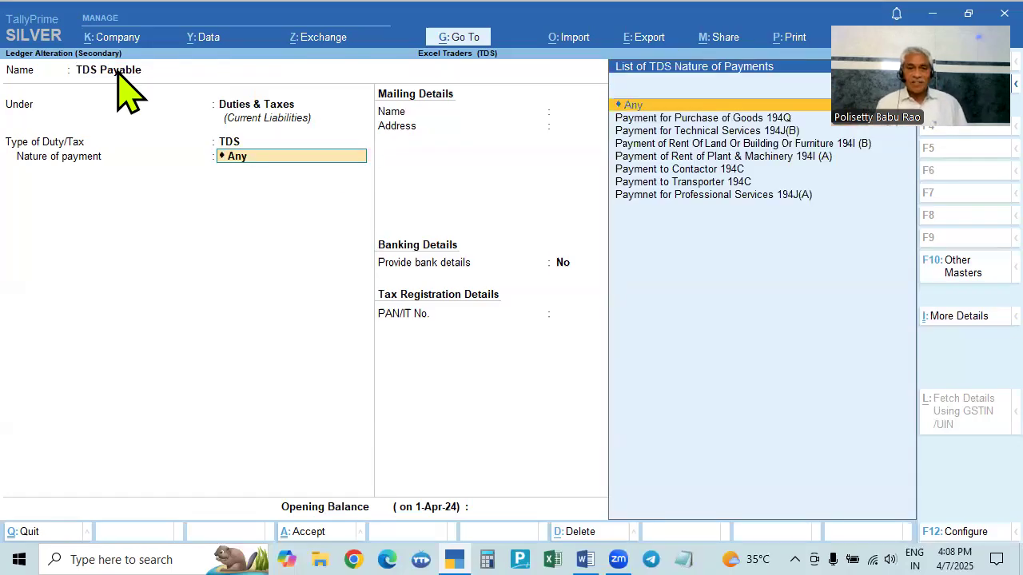
key("Return")
key("ctrl+a")
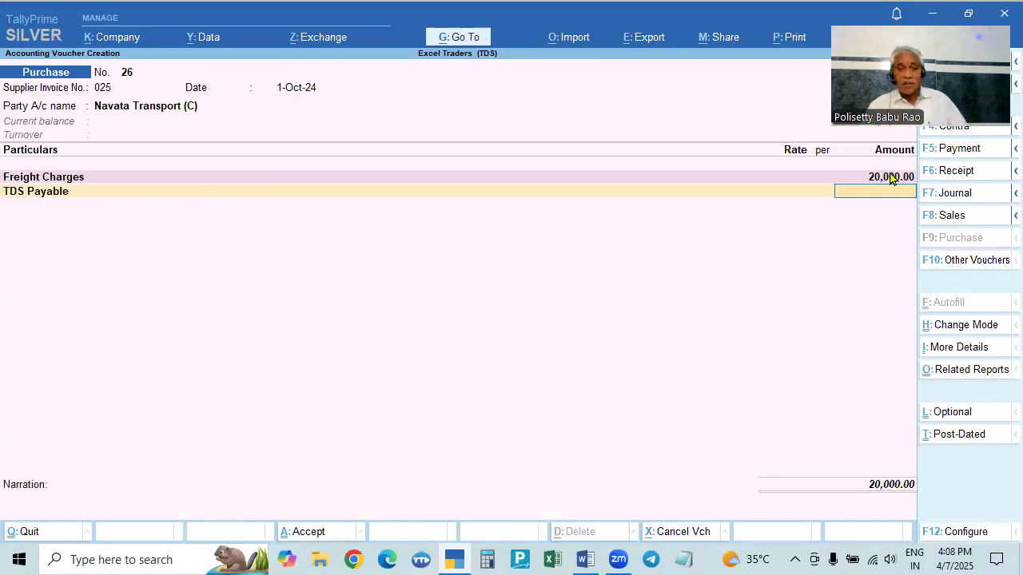
- Finish the voucher, accept the bill-wise New Ref for 20,000 Cr and save the 1-Oct-24 purchase voucher
key("Return")
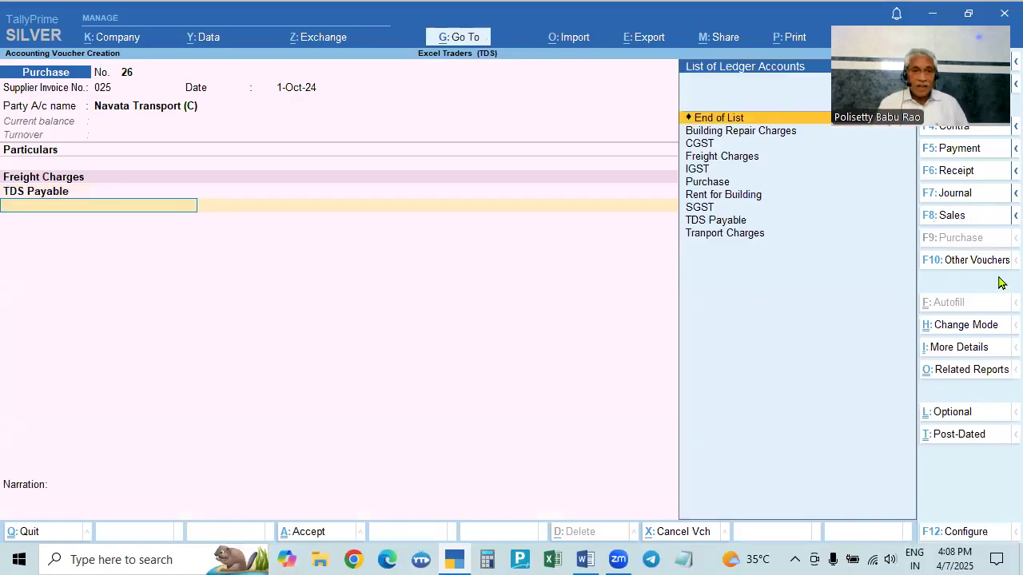
key("Return")
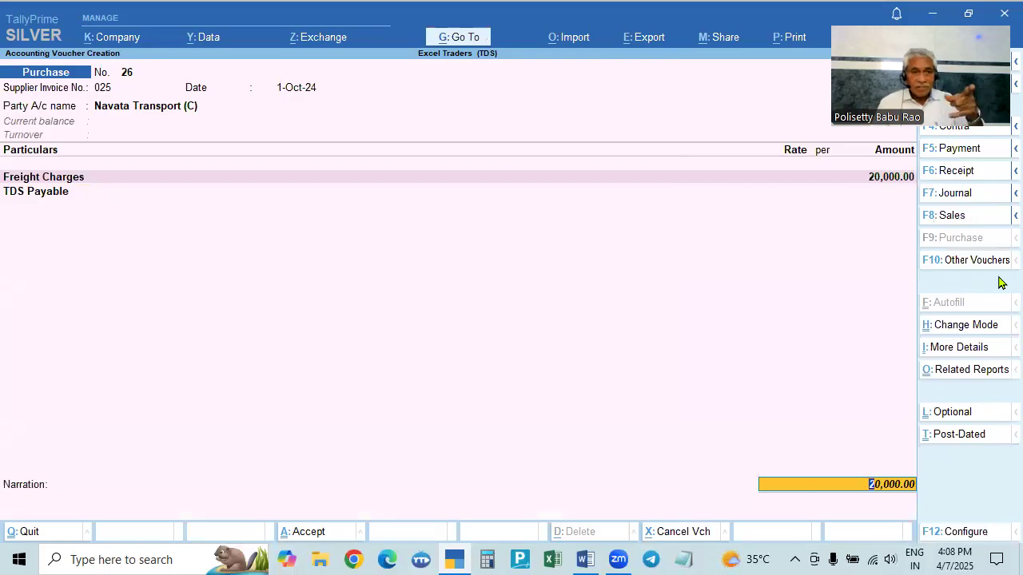
key("Return")
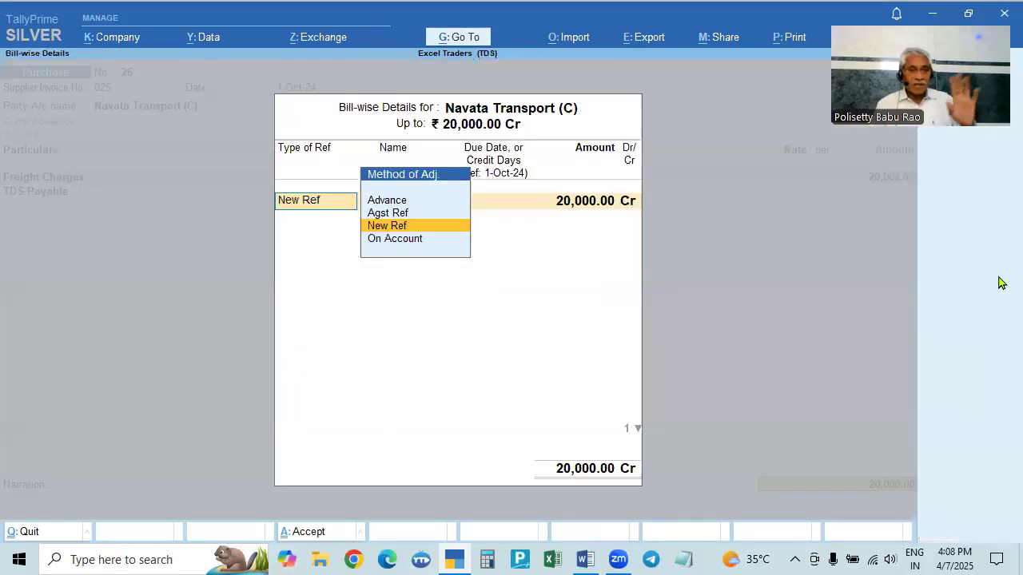
key("Return")
key("Return")
key("Return")
key("Return")
key("Return")
key("Return")
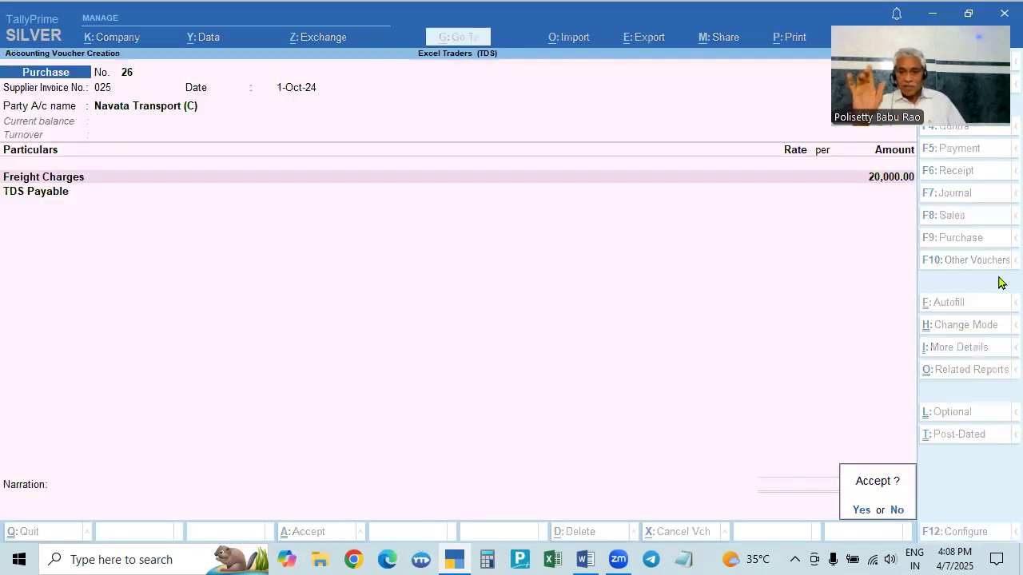
key("Return")
- Check the problem statement and set the next purchase voucher's date to 2-Nov-24
key("alt+Tab")
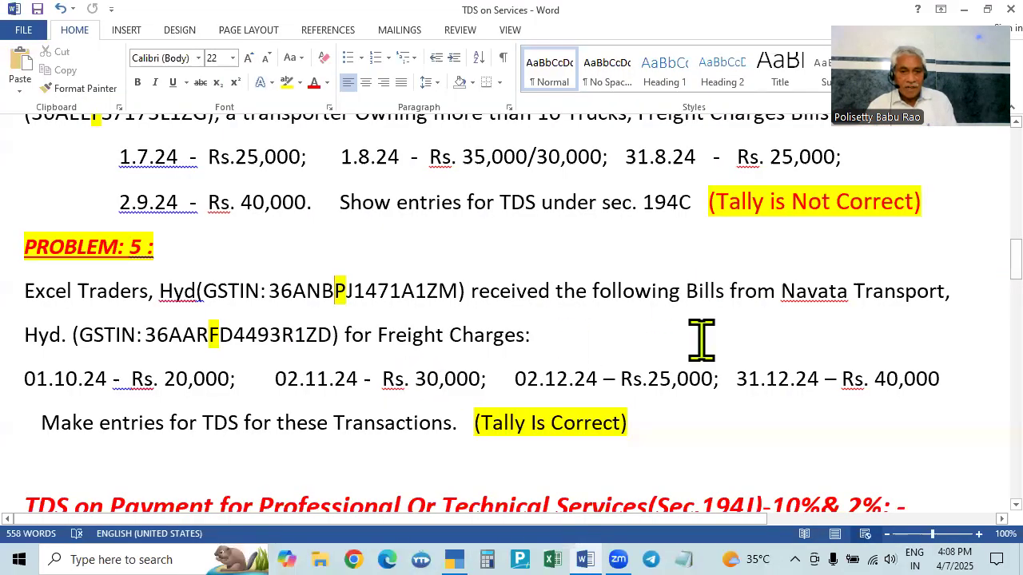
key("alt+Tab")
key("F2")
type("2.11")
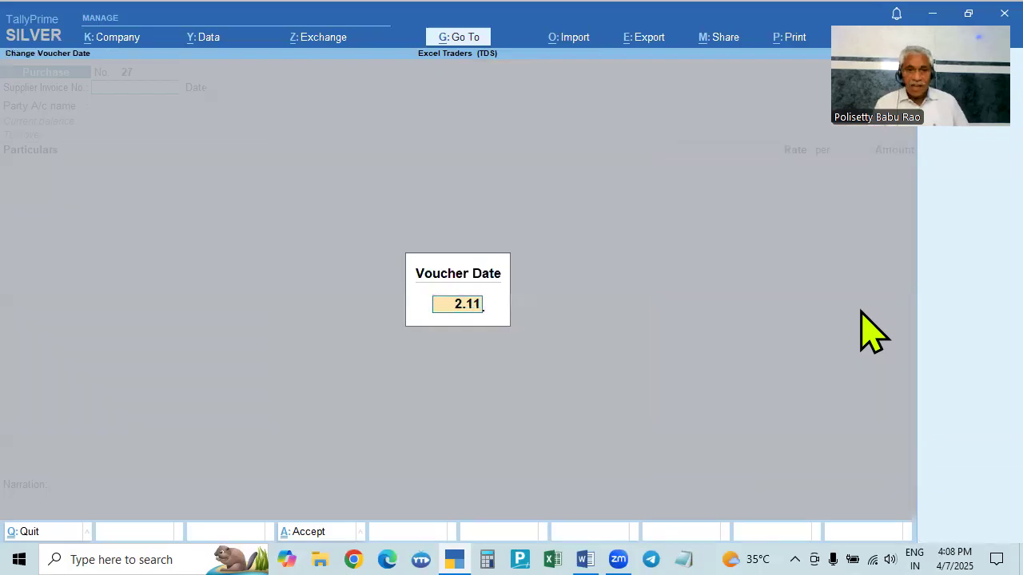
key("Return")
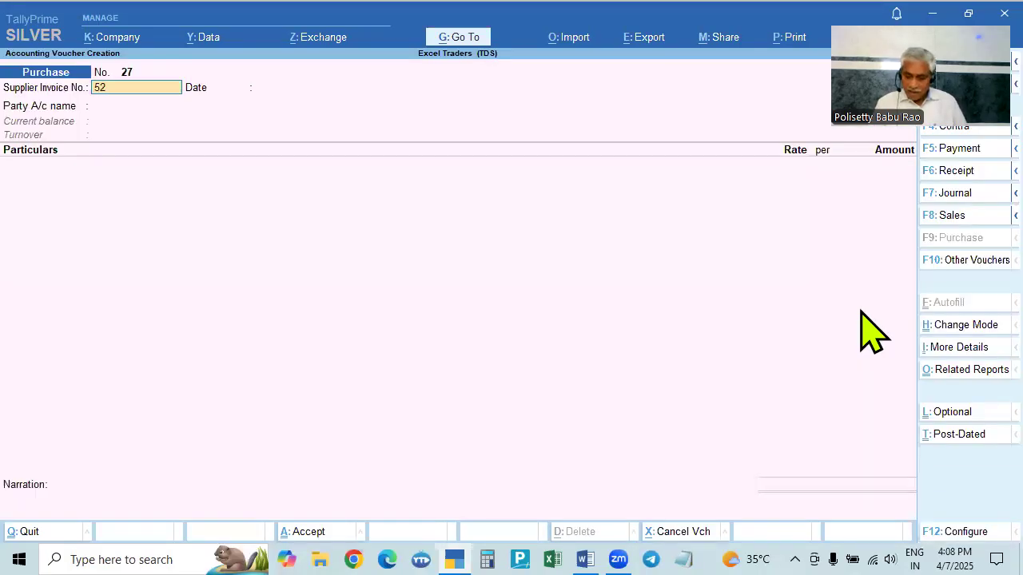
key("Return")
key("Return")
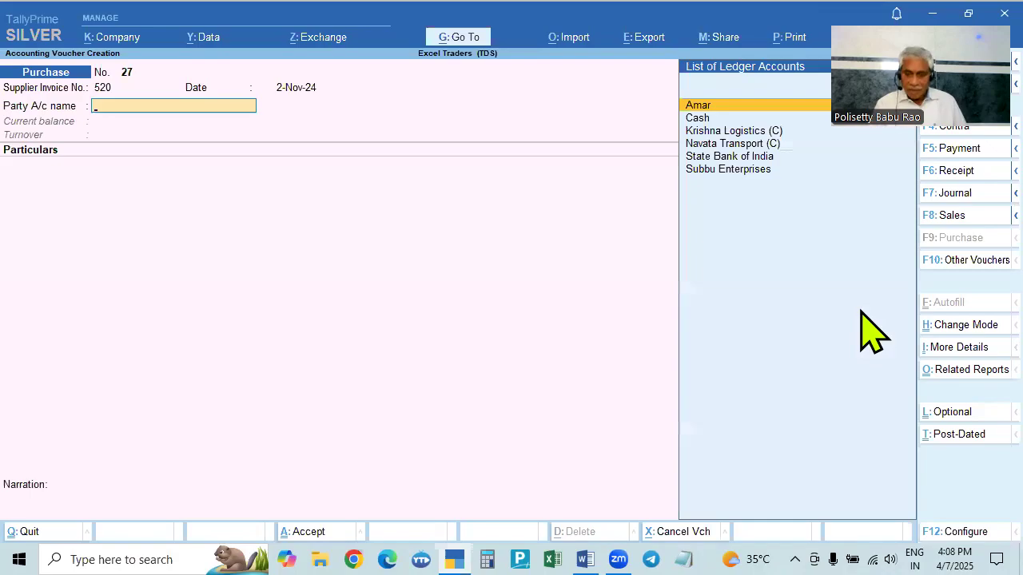
- Select Navata Transport (C) as the party and accept the receipt details
key("Down")
key("Down")
key("Down")
key("Return")
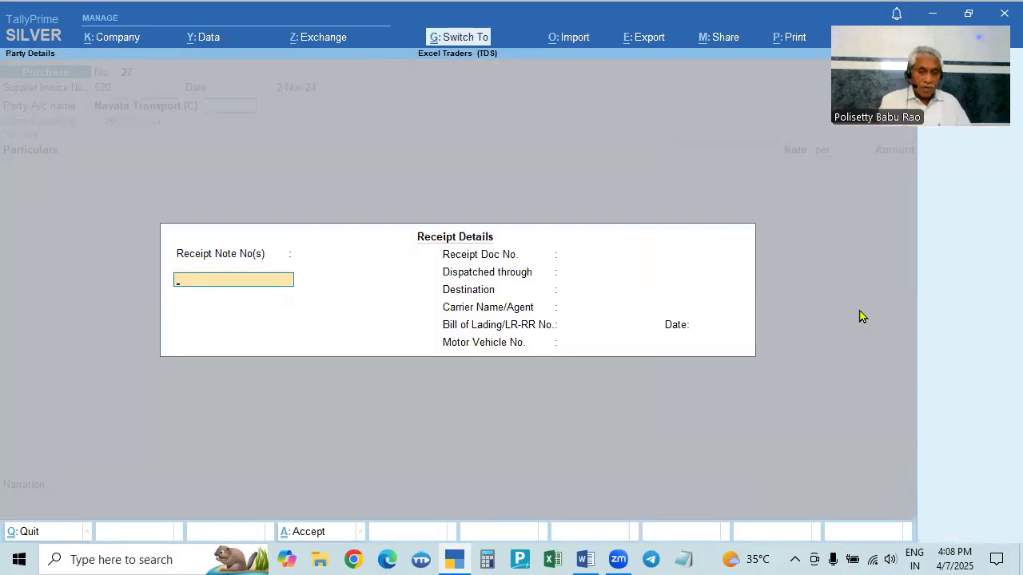
key("ctrl+a")
key("ctrl+a")
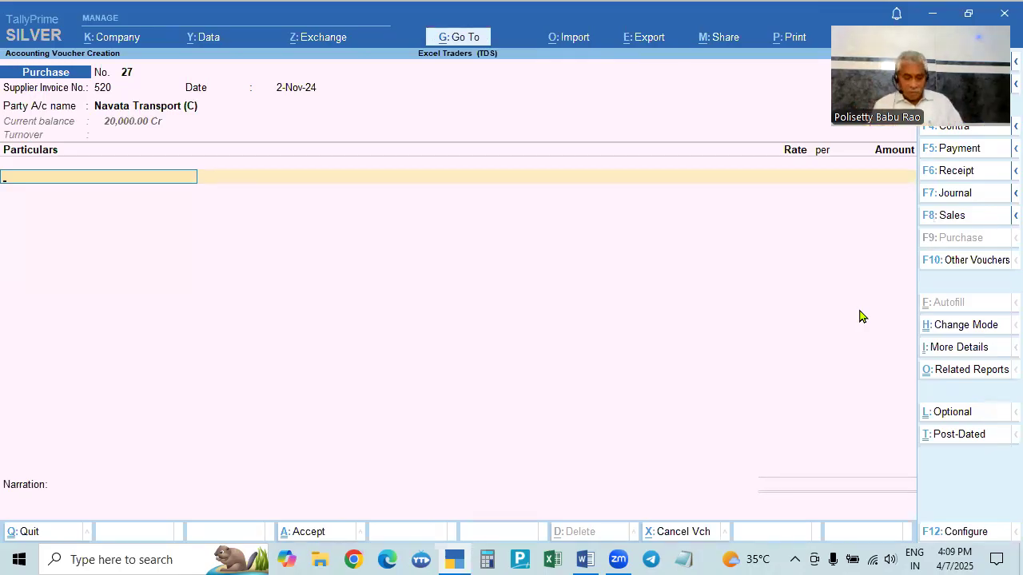
- Select Freight Charges as the expense ledger and enter 30000 as its amount
key("Down")
key("Down")
key("Down")
key("Down")
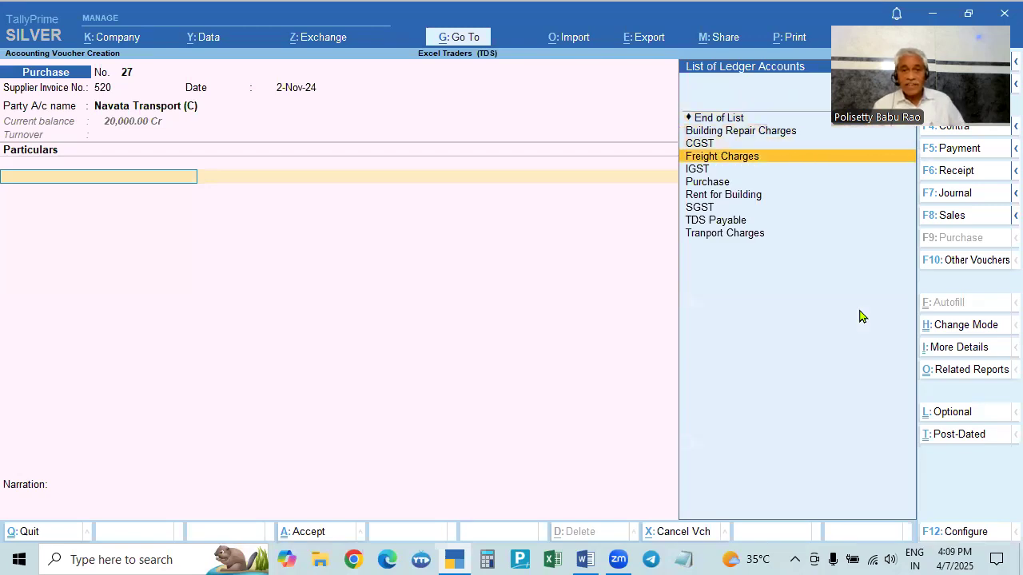
key("Return")
key("alt+Tab")
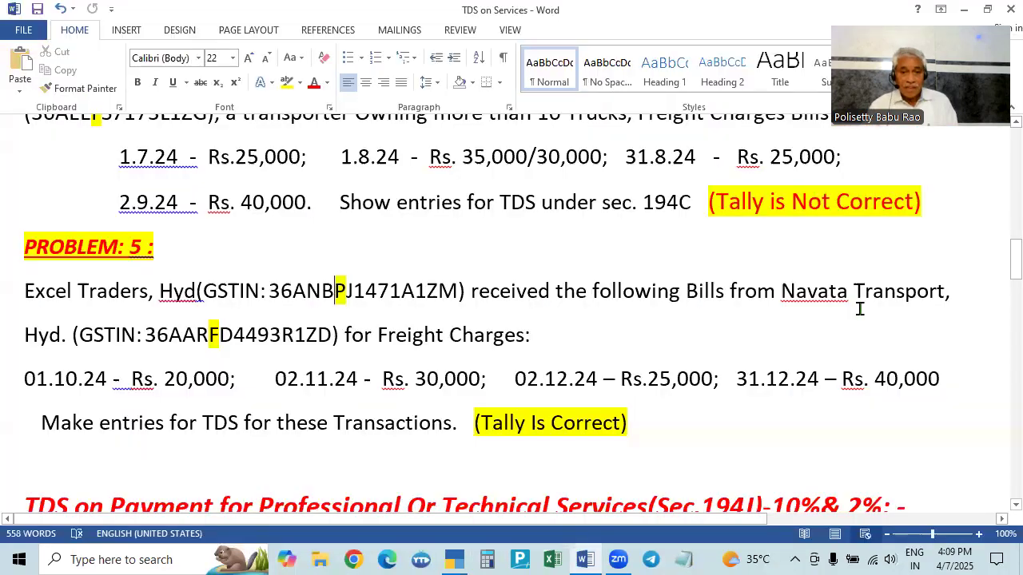
key("alt+Tab")
type("30000")
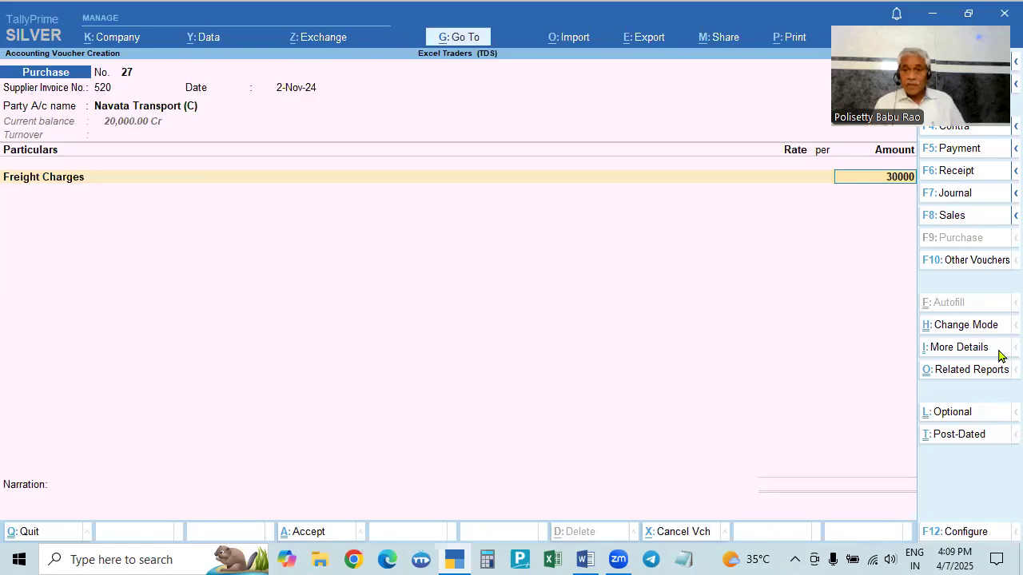
key("Return")
key("Return")
key("Return")
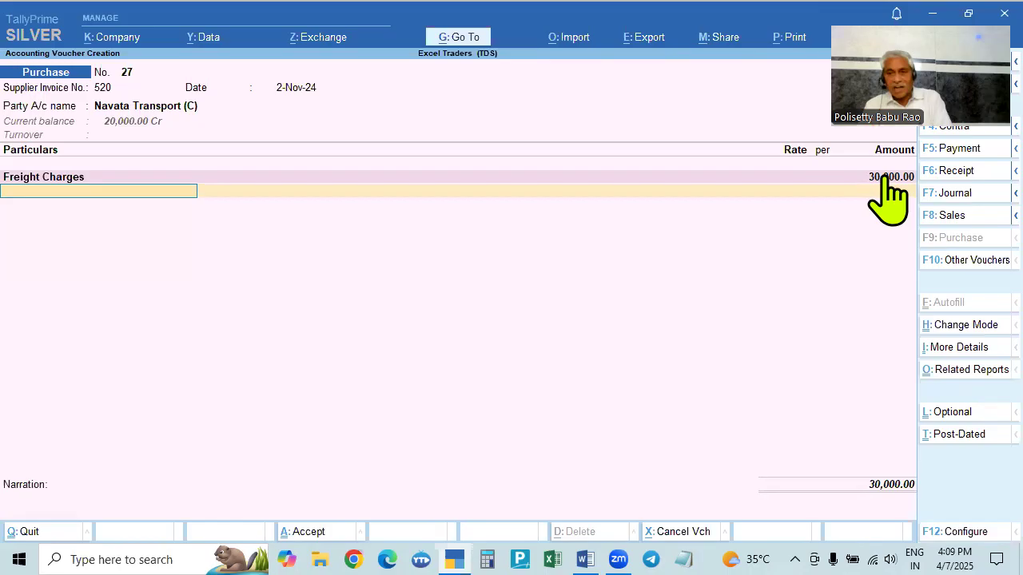
key("alt+Tab")
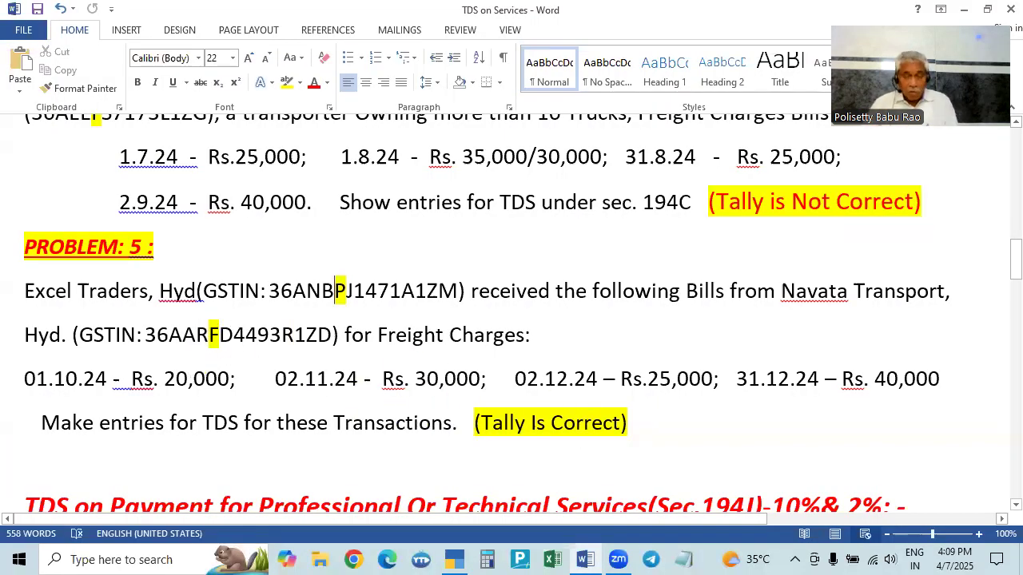
key("alt+Tab")
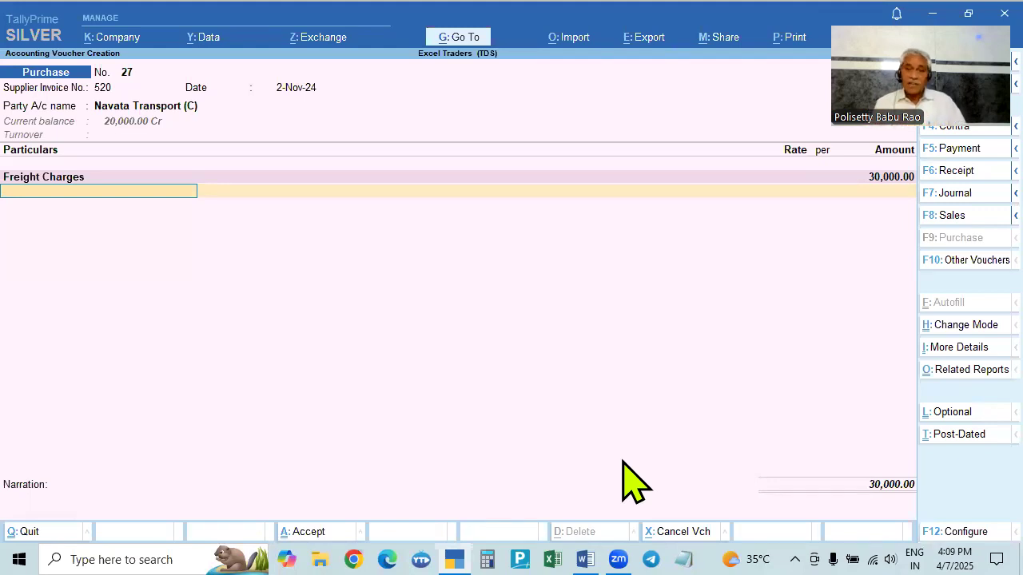
- Add TDS Payable as the second ledger line without entering an amount
type("Td")
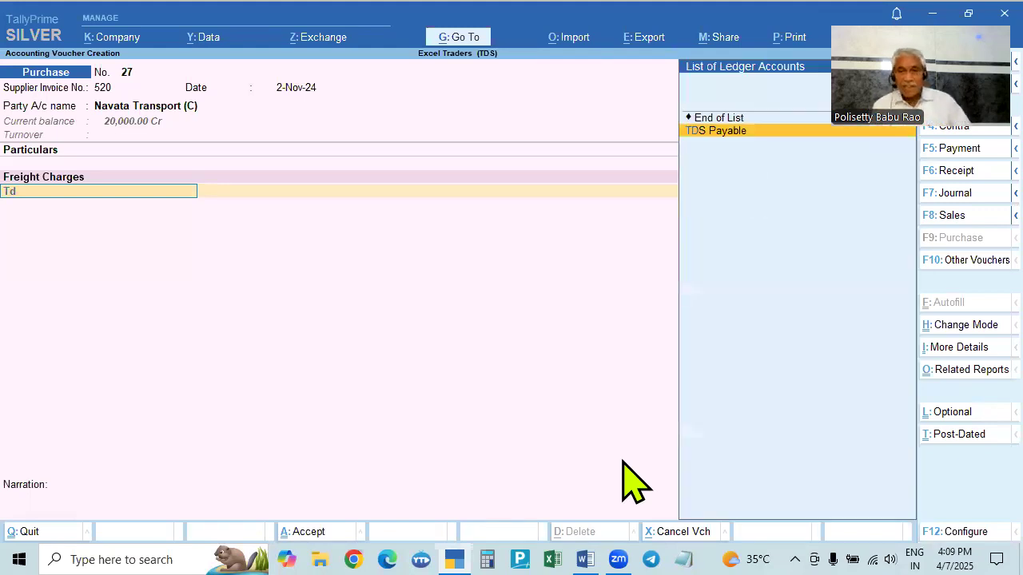
key("Return")
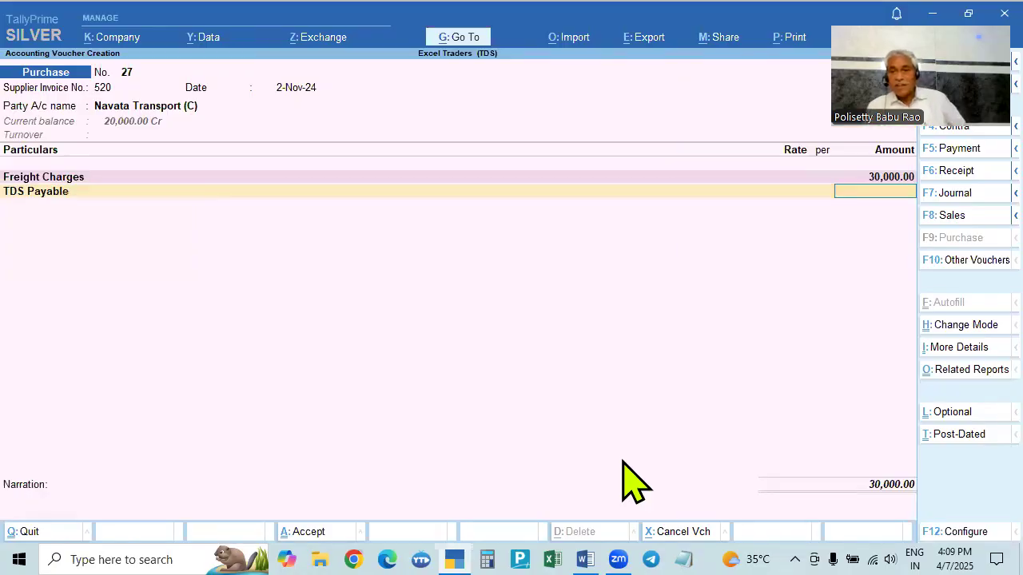
key("Return")
- Finish the voucher, accept the bill-wise New Ref for 30,000 Cr and save the 2-Nov-24 purchase voucher
key("Return")
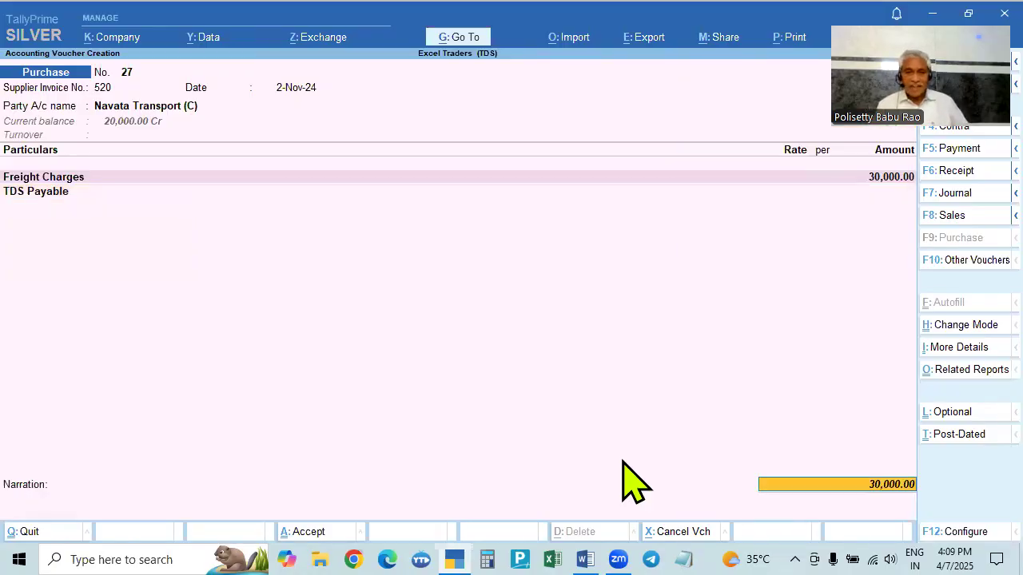
key("Return")
key("Return")
key("Return")
key("Return")
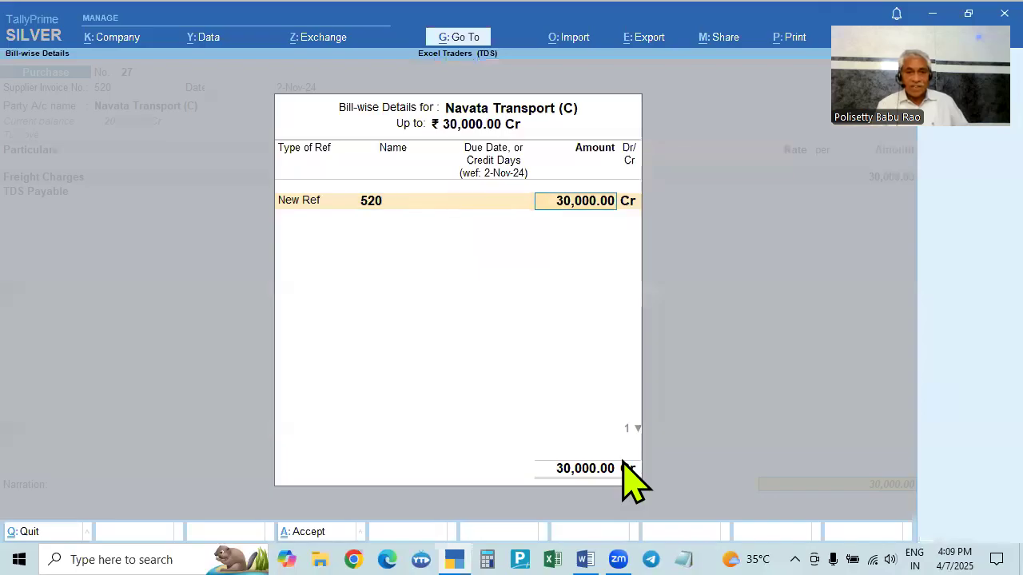
key("Return")
key("Return")
key("Return")
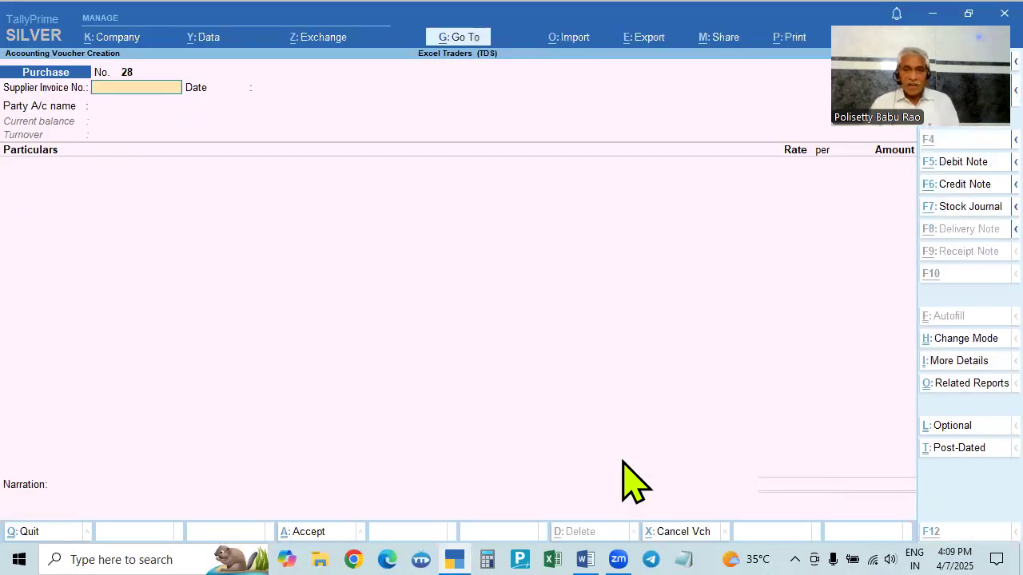
- Check the problem statement and set the next purchase voucher's date to 2-Dec-24
key("alt+Tab")
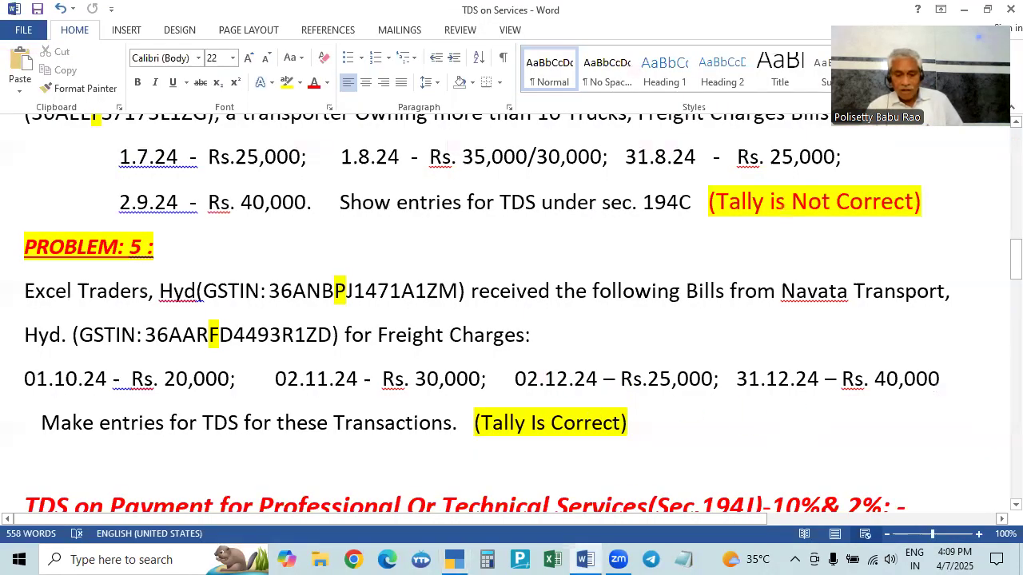
key("alt+Tab")
key("F2")
type("1")
key("BackSpace")
type("2.12")
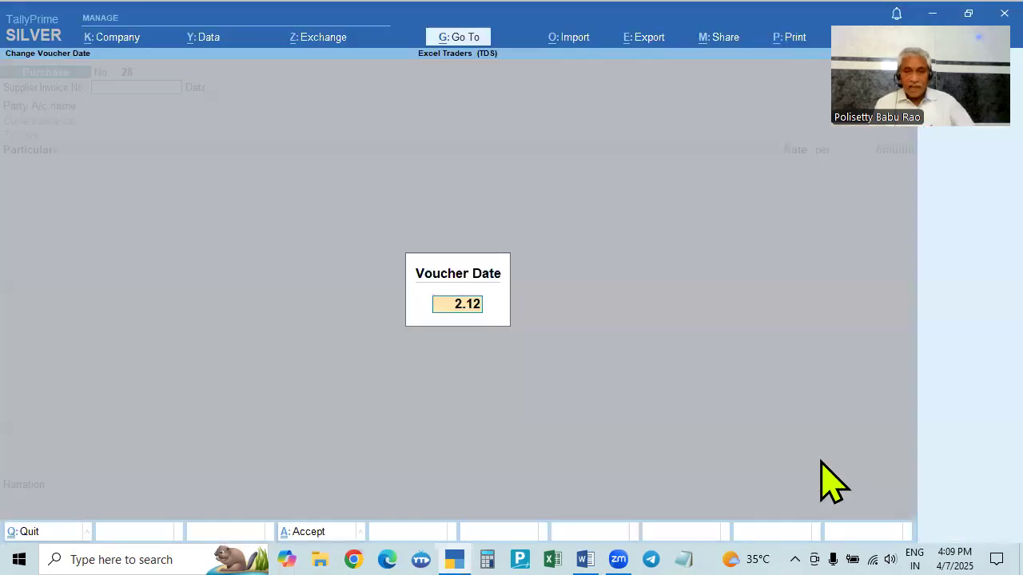
key("Return")
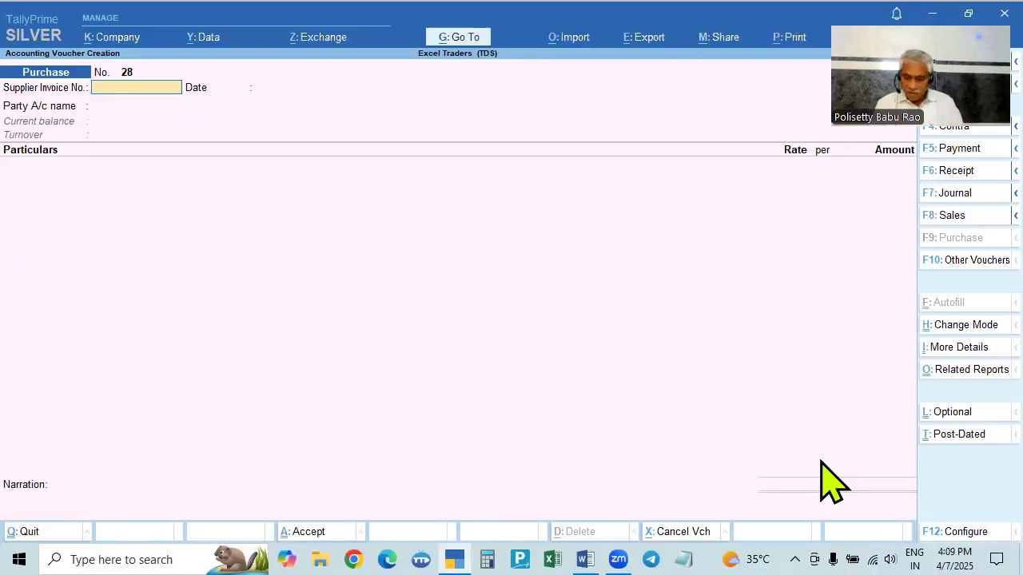
- Enter supplier invoice number 852, select Navata Transport (C) as the party and accept the party details
type("852")
key("Return")
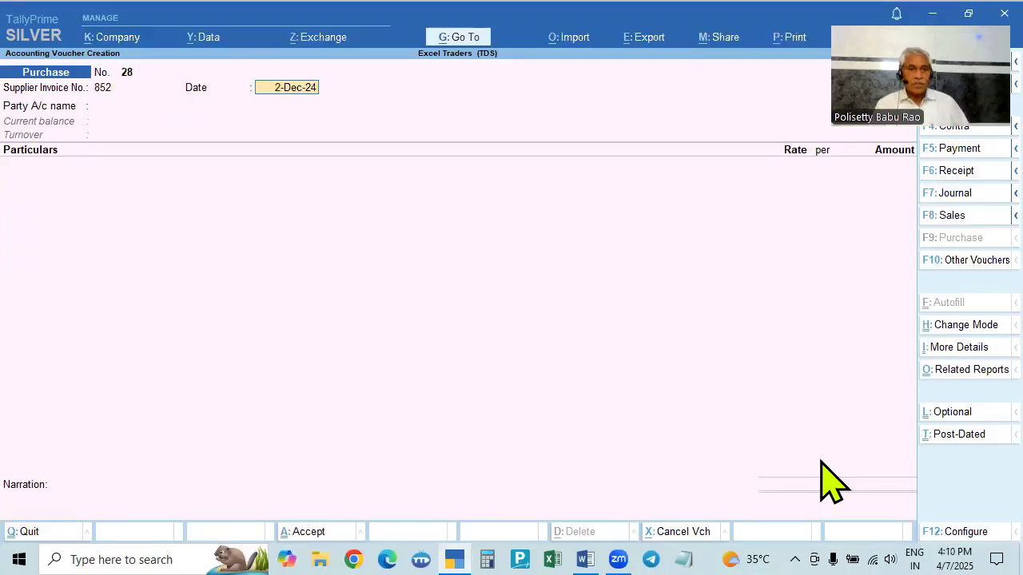
key("Return")
key("Down")
key("Down")
key("Down")
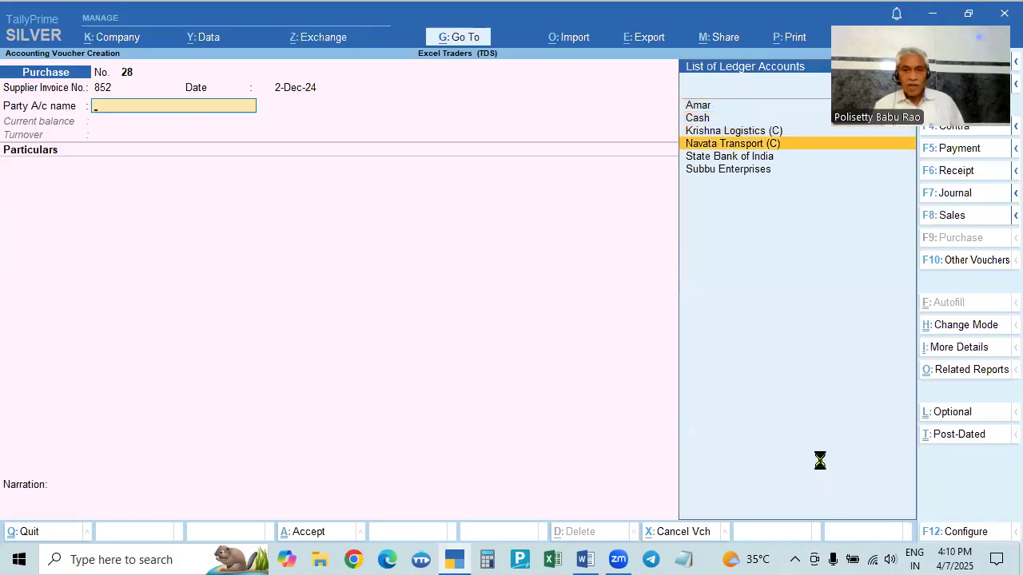
key("Return")
key("Return")
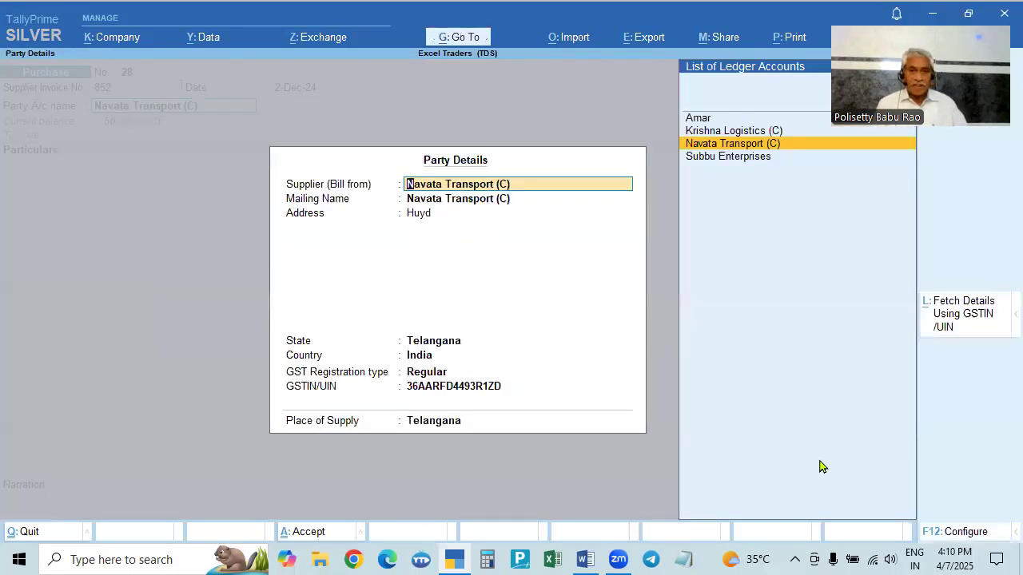
key("Return")
key("ctrl+a")
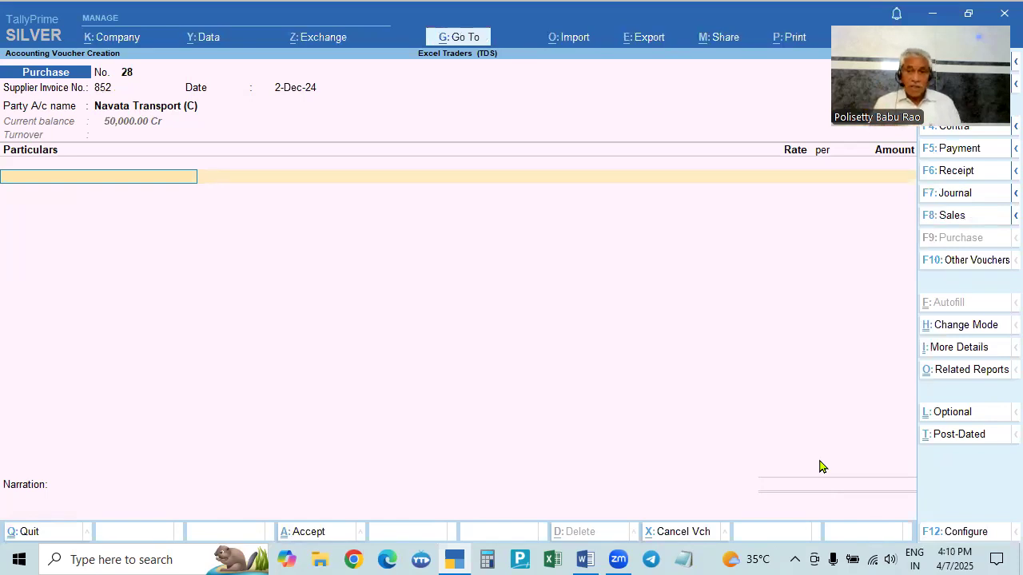
- Select Freight Charges with amount 25000 and accept the Payment to Transporter 194C nature of payment
key("alt+Tab")
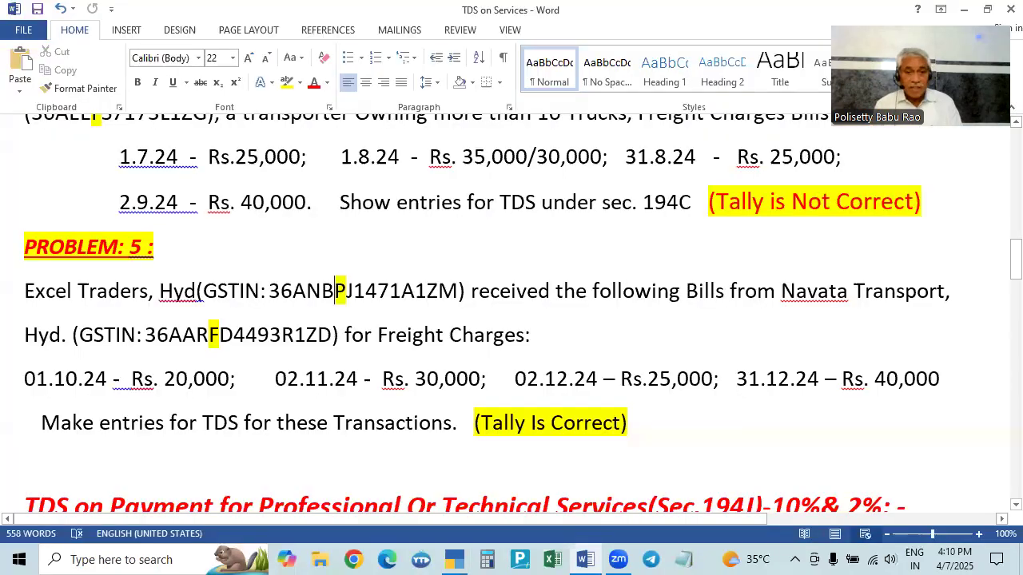
key("alt+Tab")
type("f")
key("Return")
key("alt+Tab")
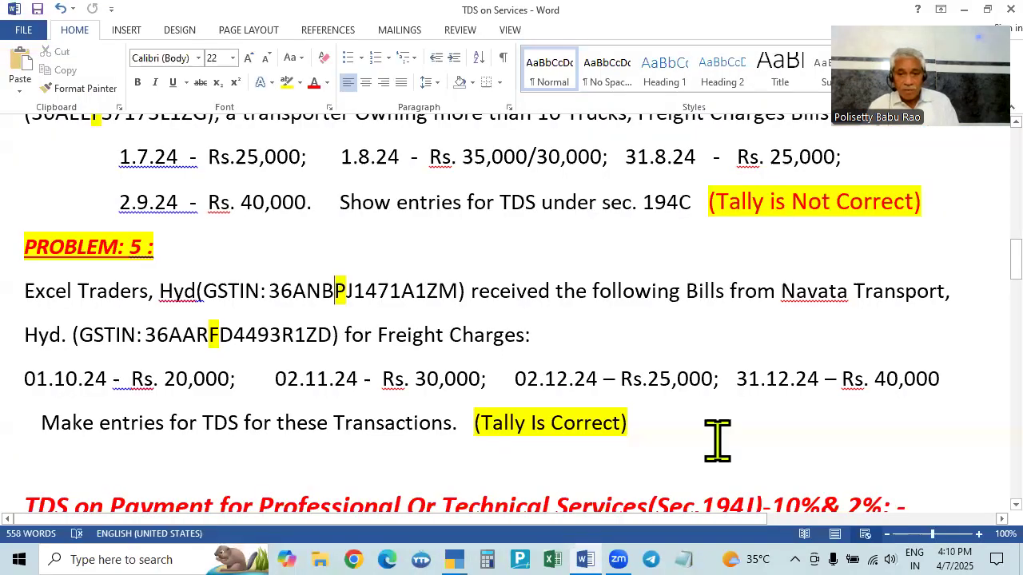
key("alt+Tab")
type("25000")
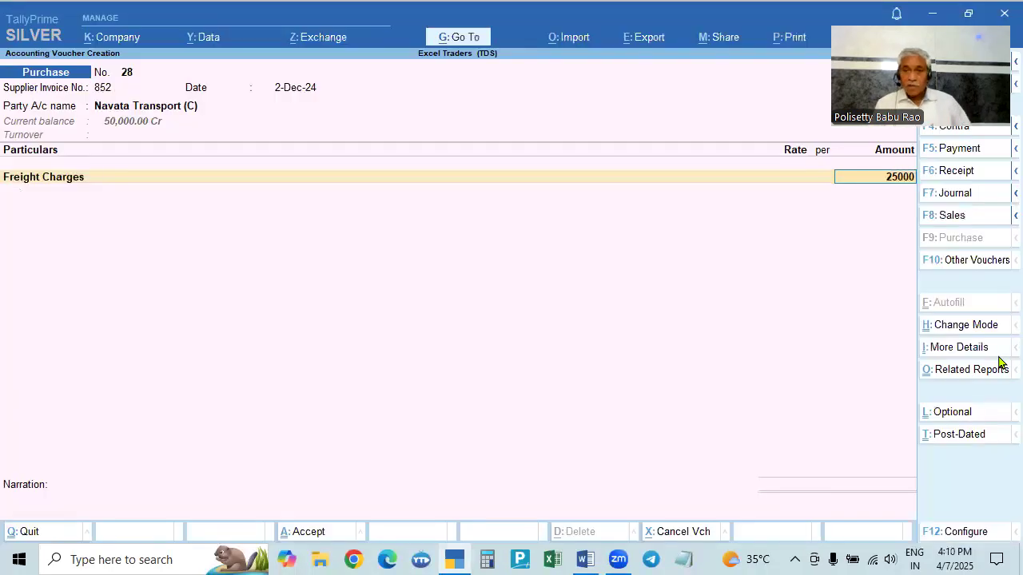
key("Return")
key("Return")
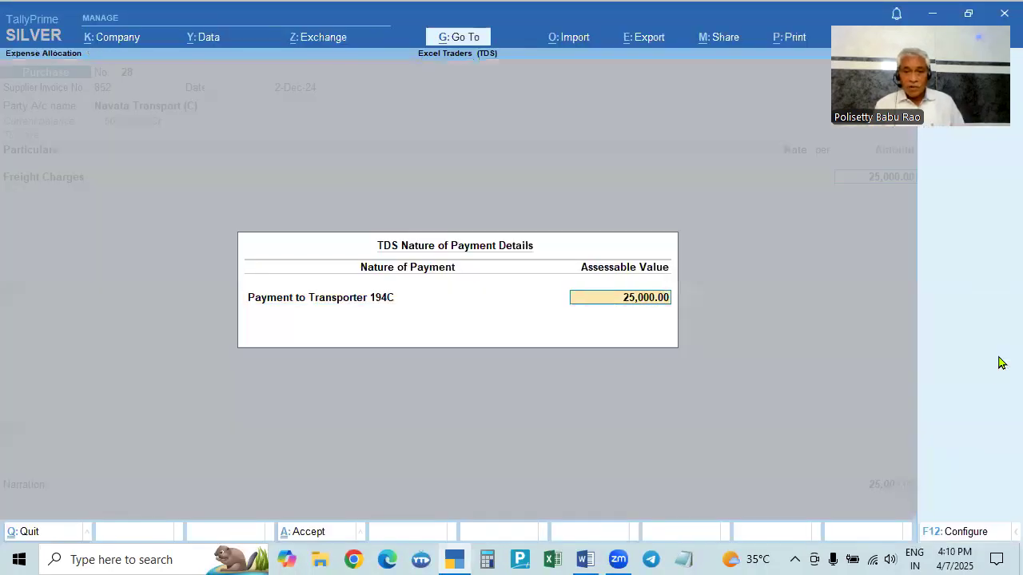
key("Return")
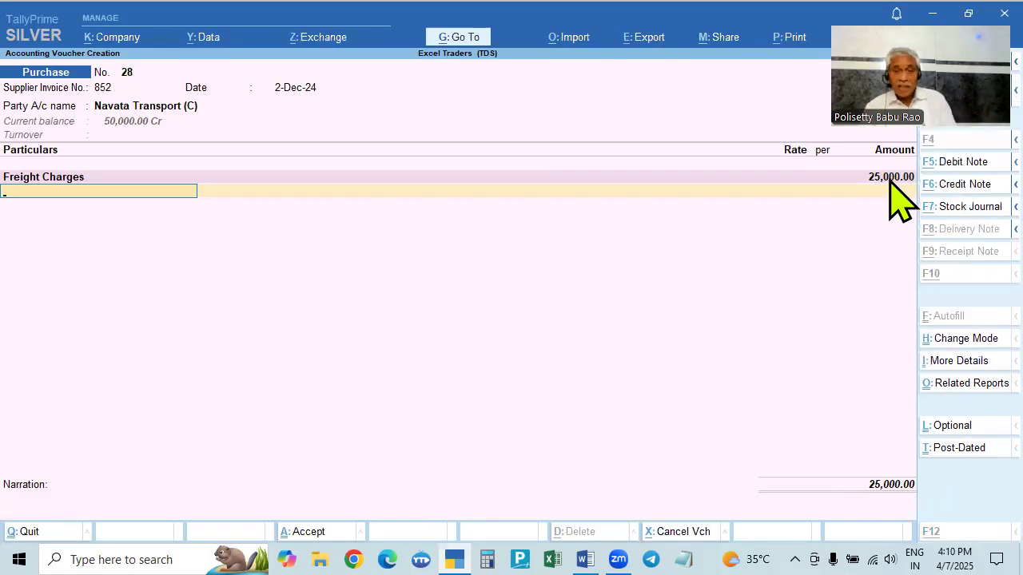
- Add TDS Payable as the second ledger line without entering an amount
key("alt+Tab")
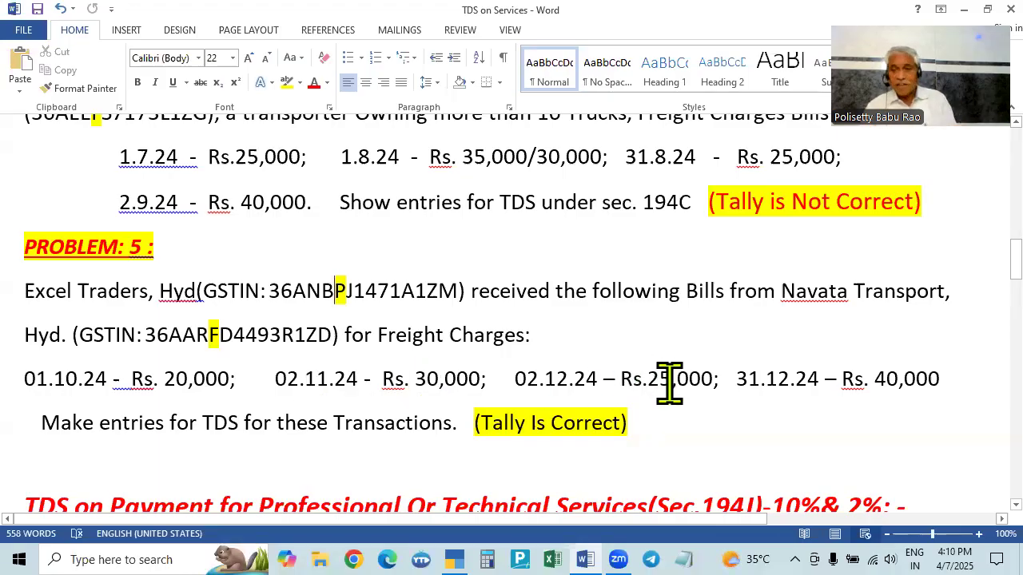
key("alt+Tab")
type("Td")
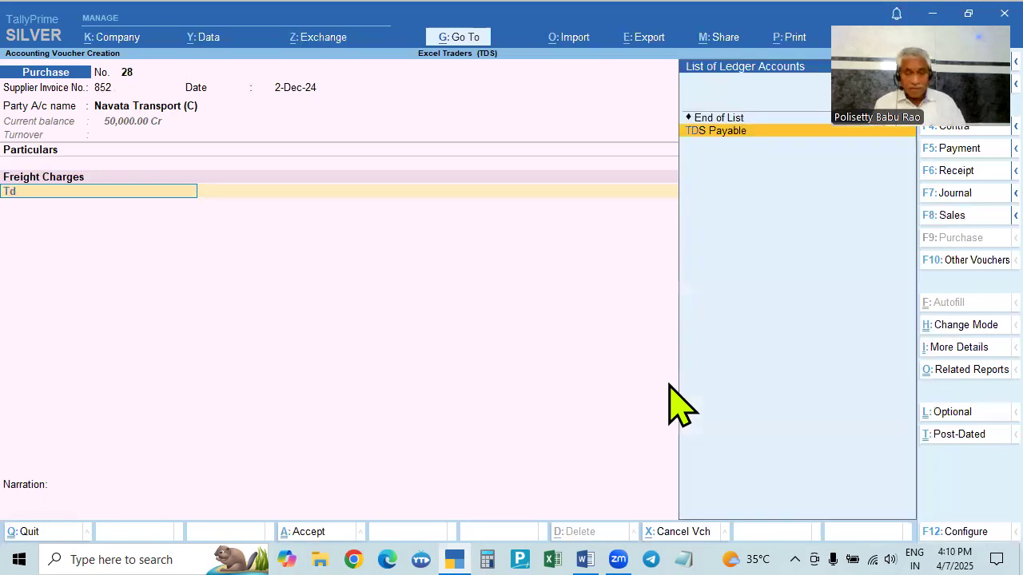
key("Return")
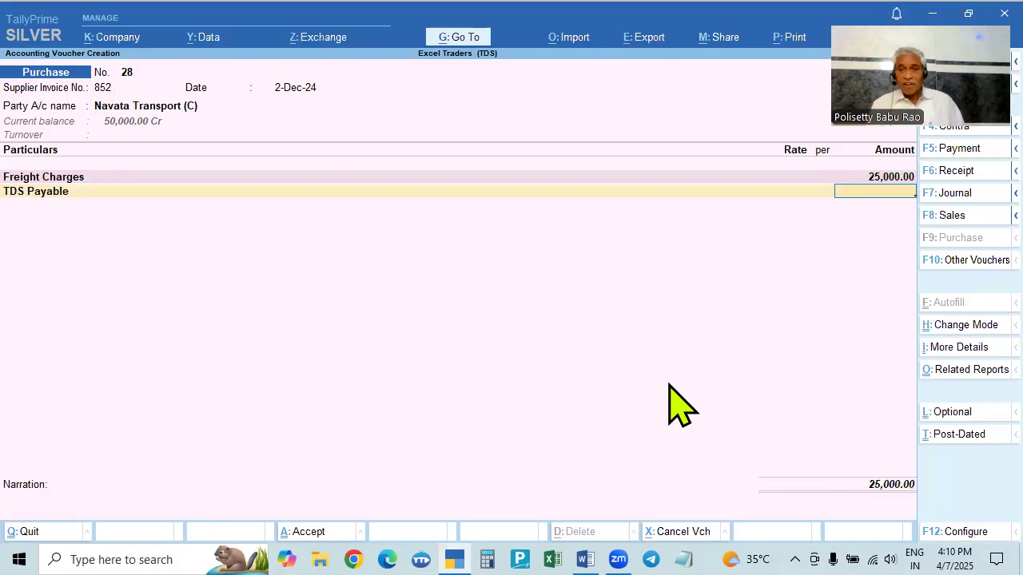
key("Return")
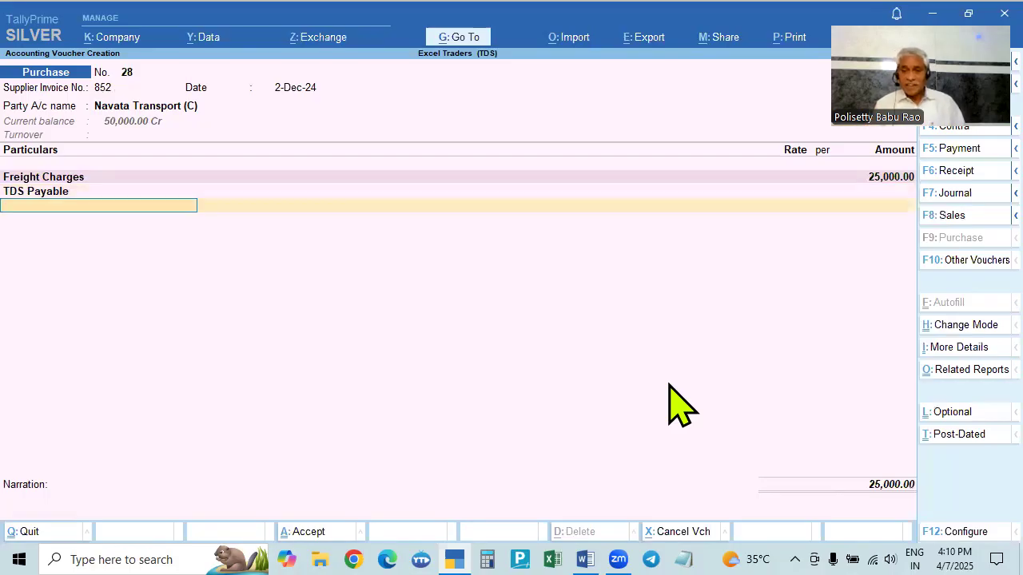
- Accept the bill-wise New Ref for 25,000 Cr and save the 2-Dec-24 purchase voucher
key("Return")
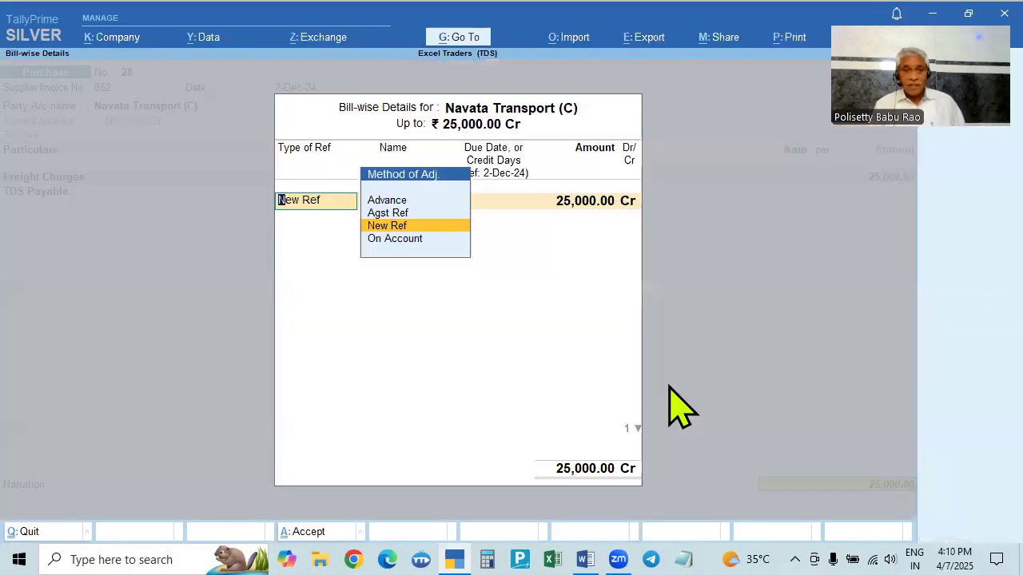
key("Return")
key("Return")
key("Return")
key("Return")
key("Return")
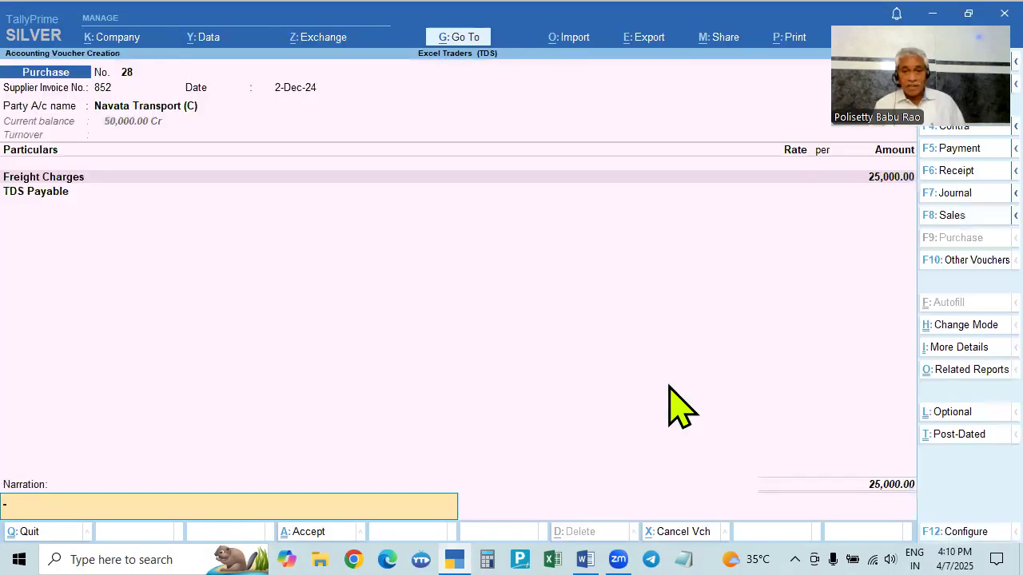
key("Return")
- Check the problem statement and set the next purchase voucher's date to 31-Dec-24
key("alt+Tab")
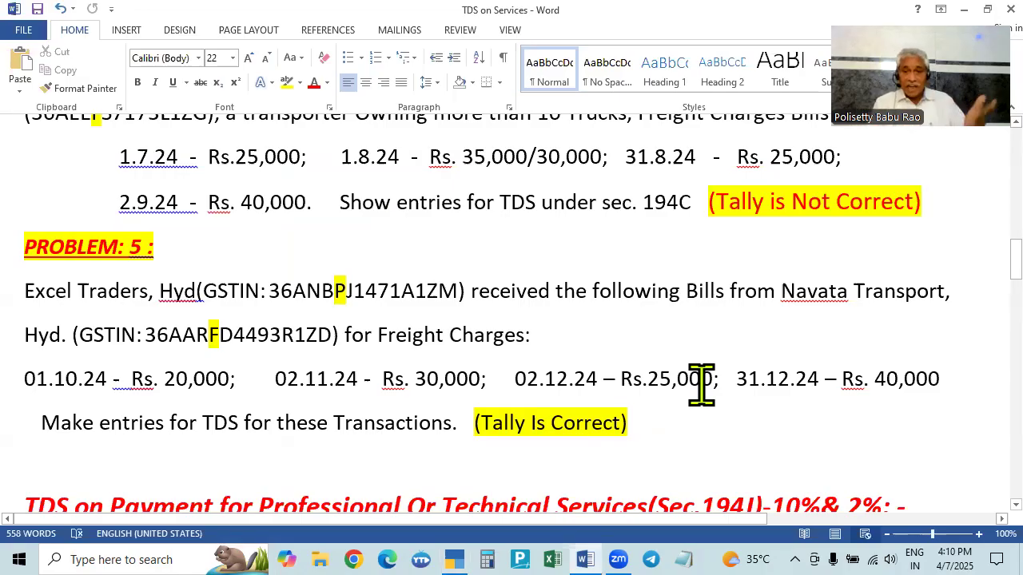
key("alt+Tab")
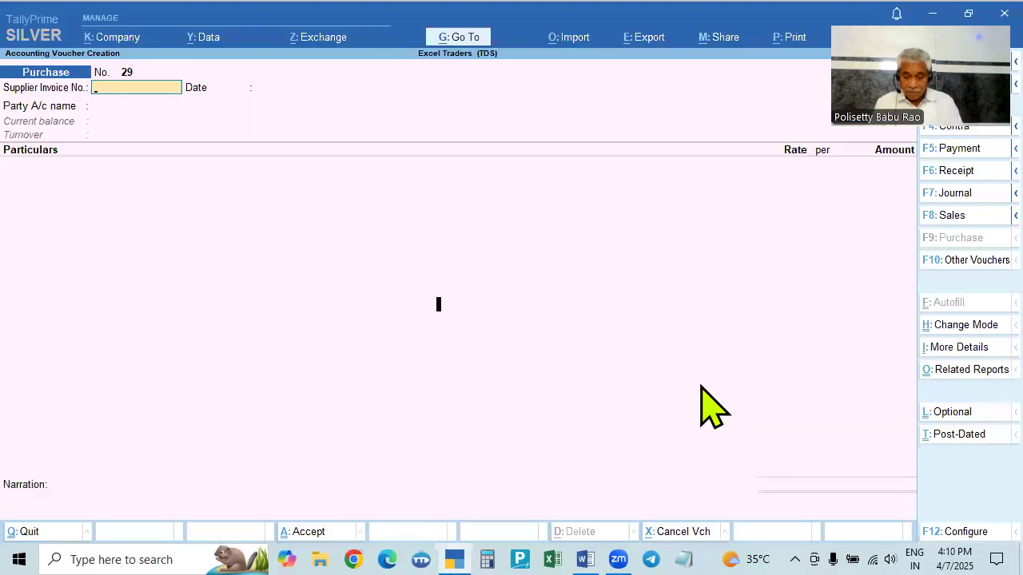
key("F2")
type("31.12")
key("Return")
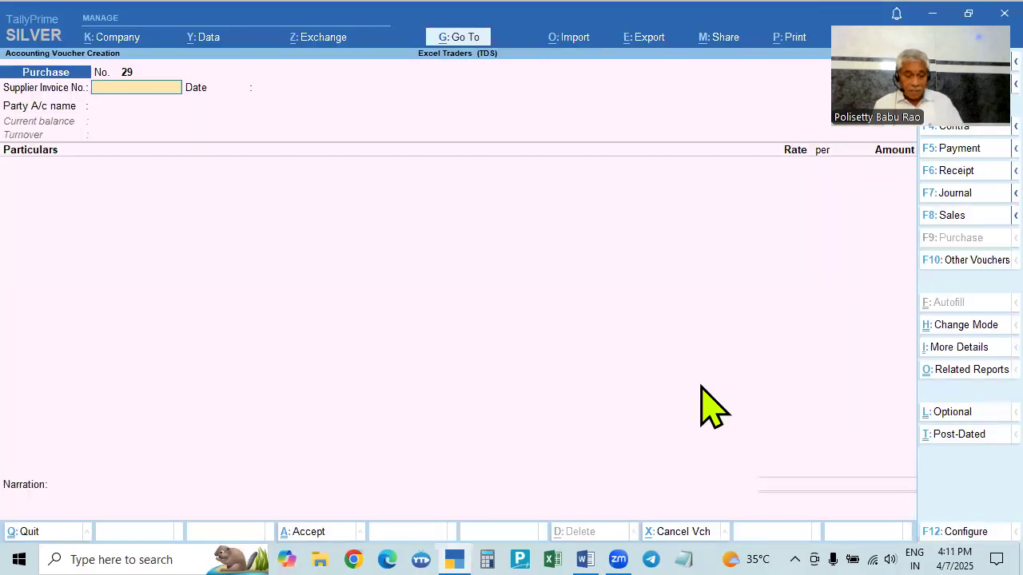
- Enter supplier invoice number 962, select Navata Transport (C) as the party and accept the receipt and party details
key("alt+Tab")
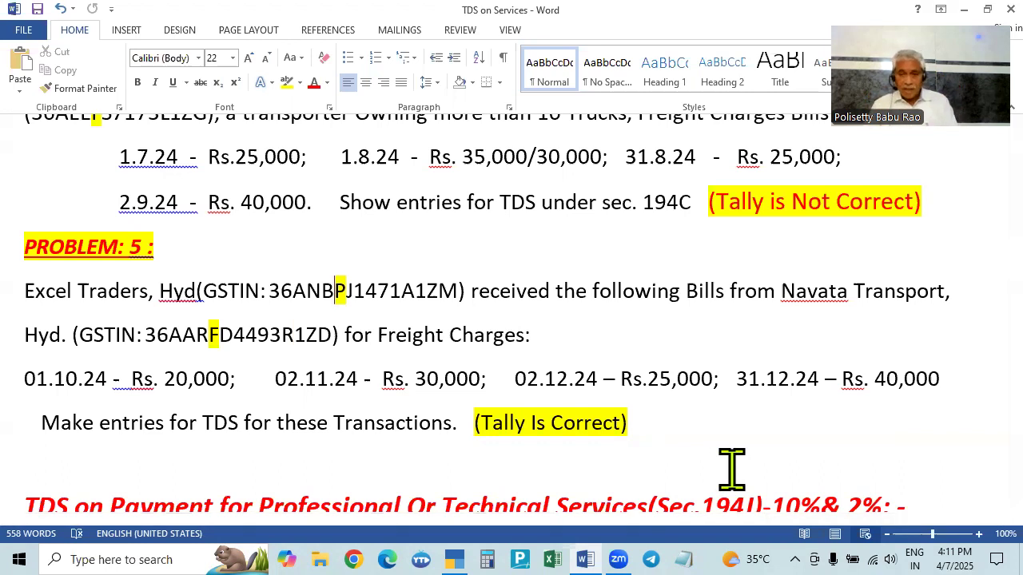
key("alt+Tab")
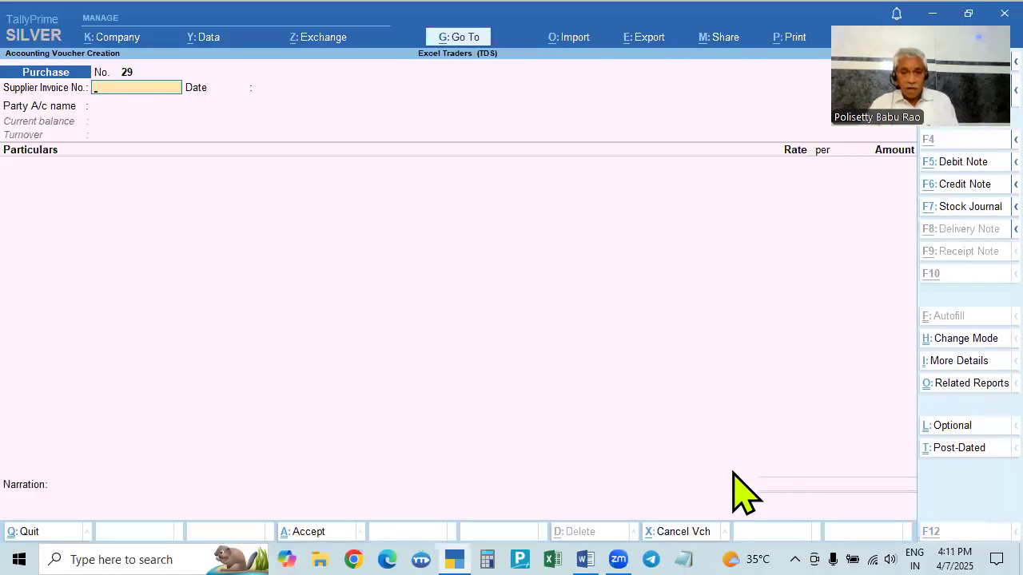
key("alt+Tab")
key("alt+Tab")
type("962")
key("Return")
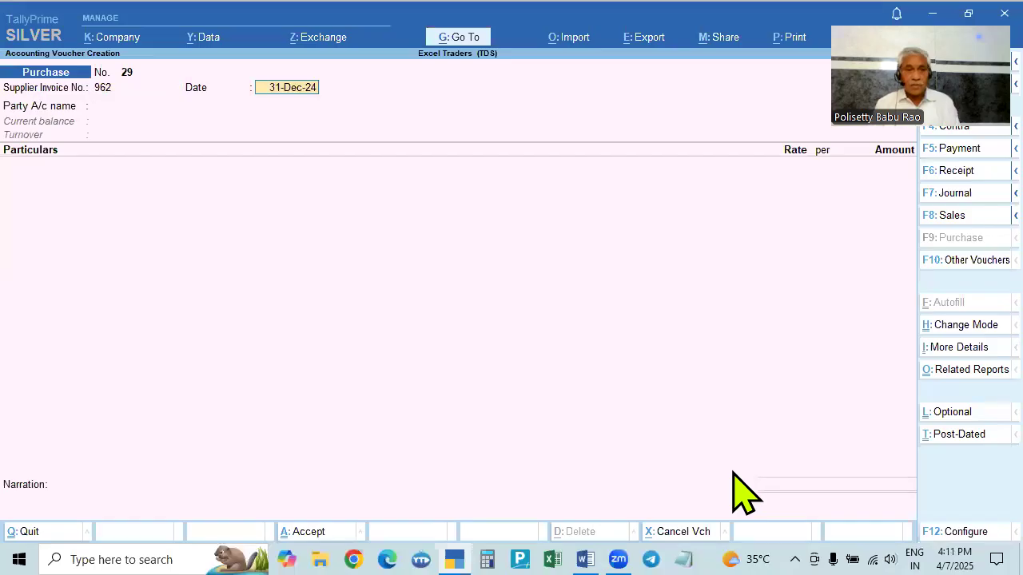
key("Return")
key("Down")
key("Down")
key("Down")
key("Return")
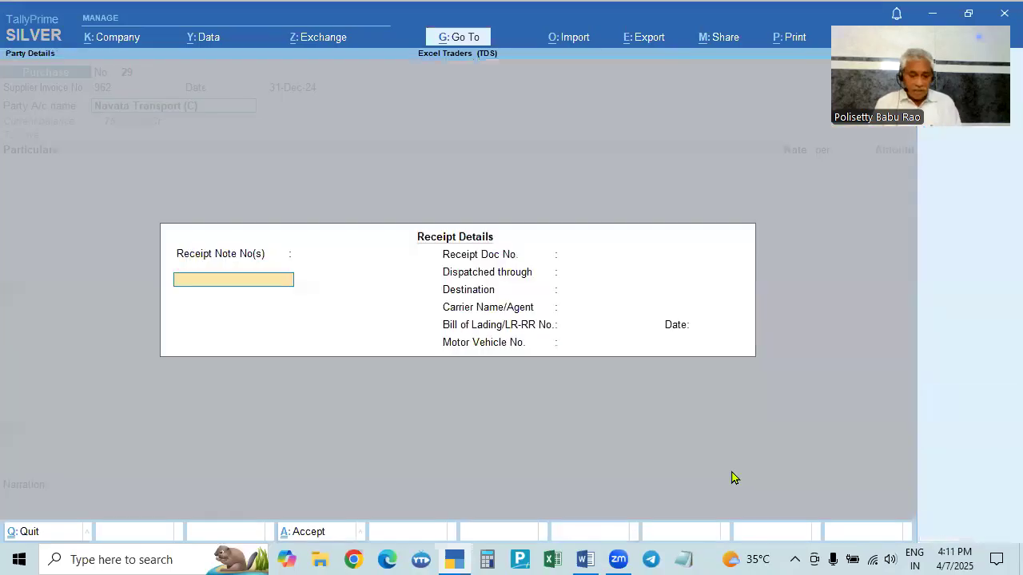
key("ctrl+a")
key("Return")
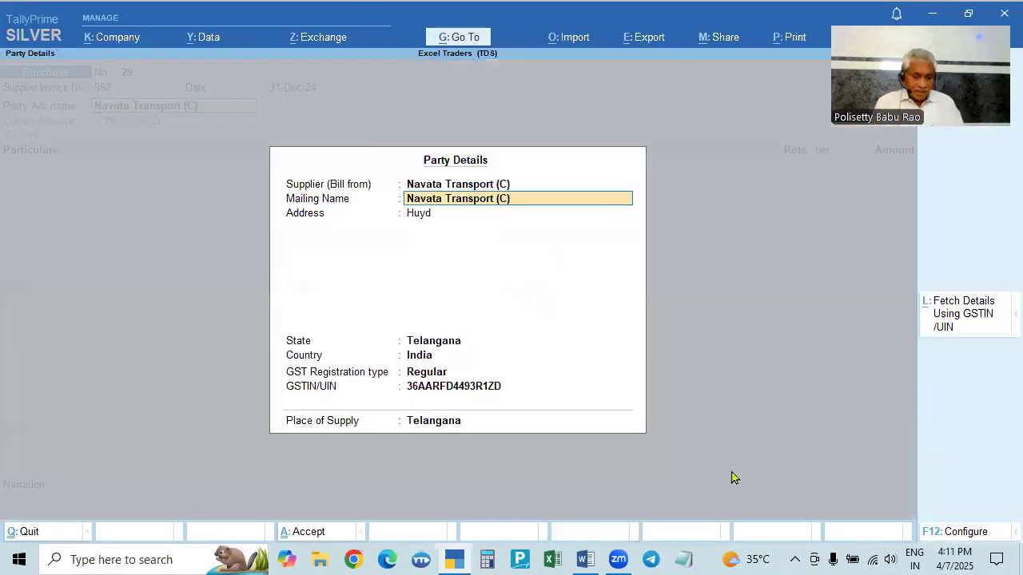
key("ctrl+a")
- Select Freight Charges as the expense ledger and enter 40000 as its amount
type("F")
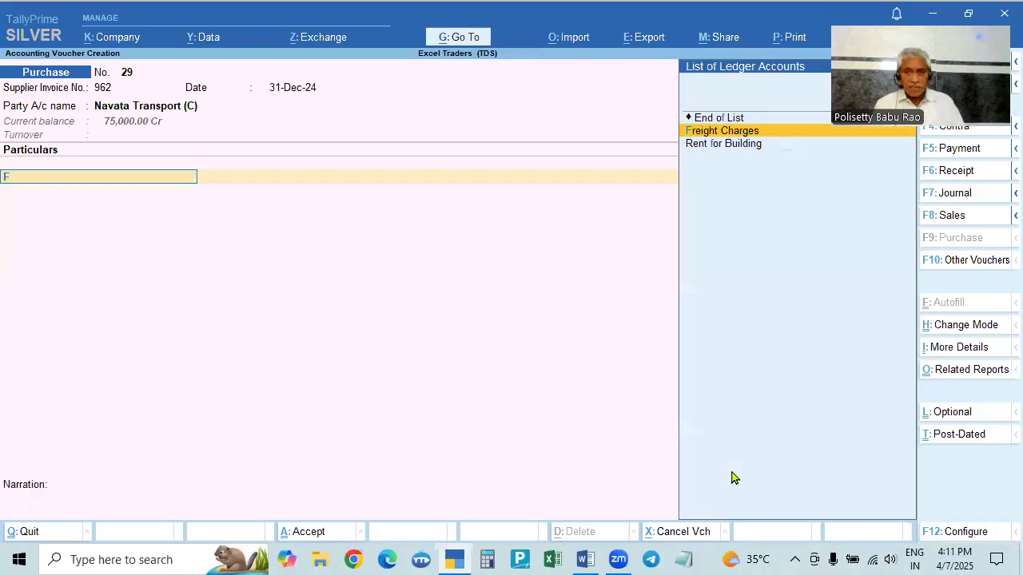
key("Return")
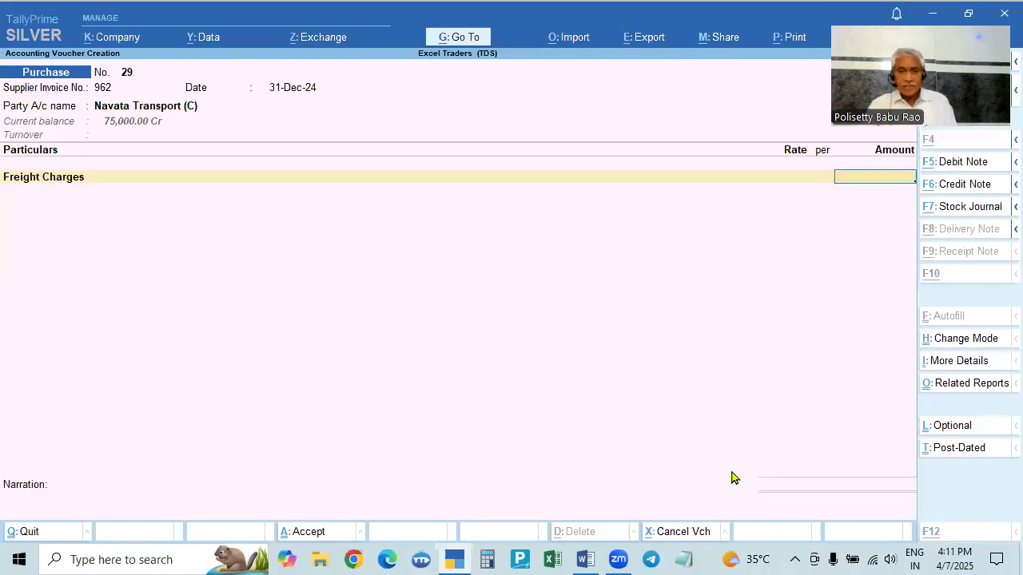
key("alt+Tab")
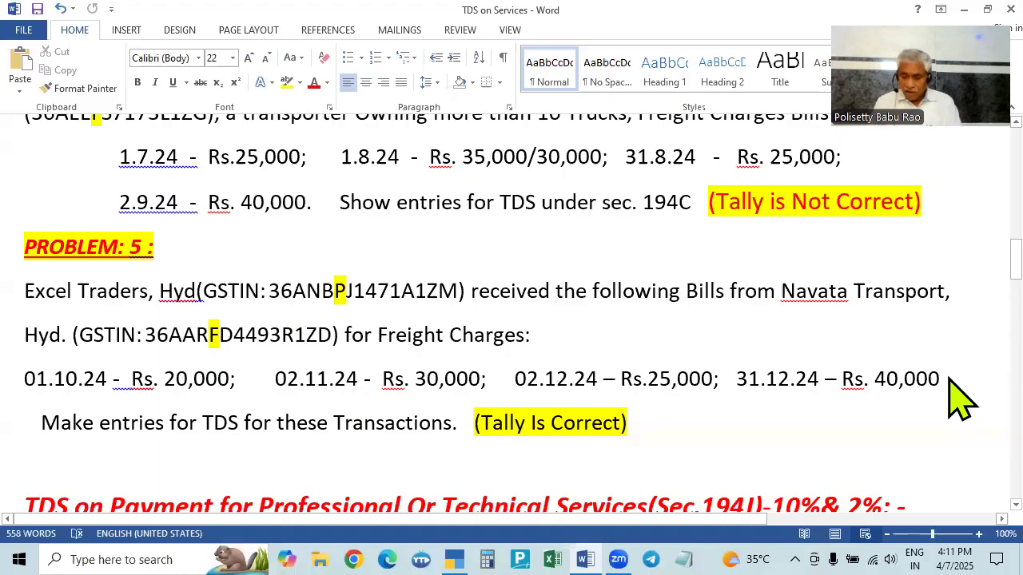
key("alt+Tab")
type("40000")
key("Return")
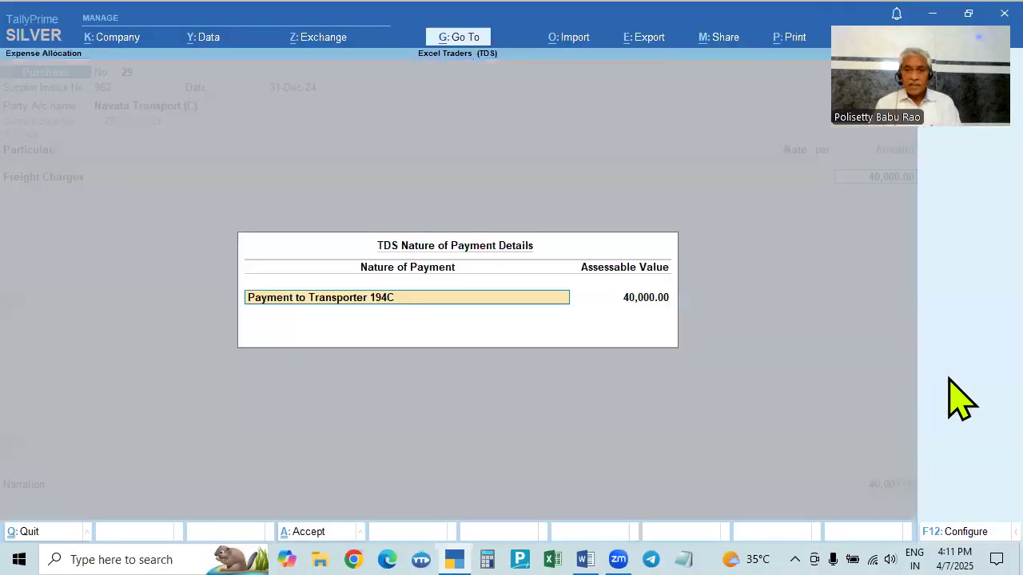
- Accept Payment to Transporter 194C as the TDS nature of payment and check the problem statement
key("Return")
key("Return")
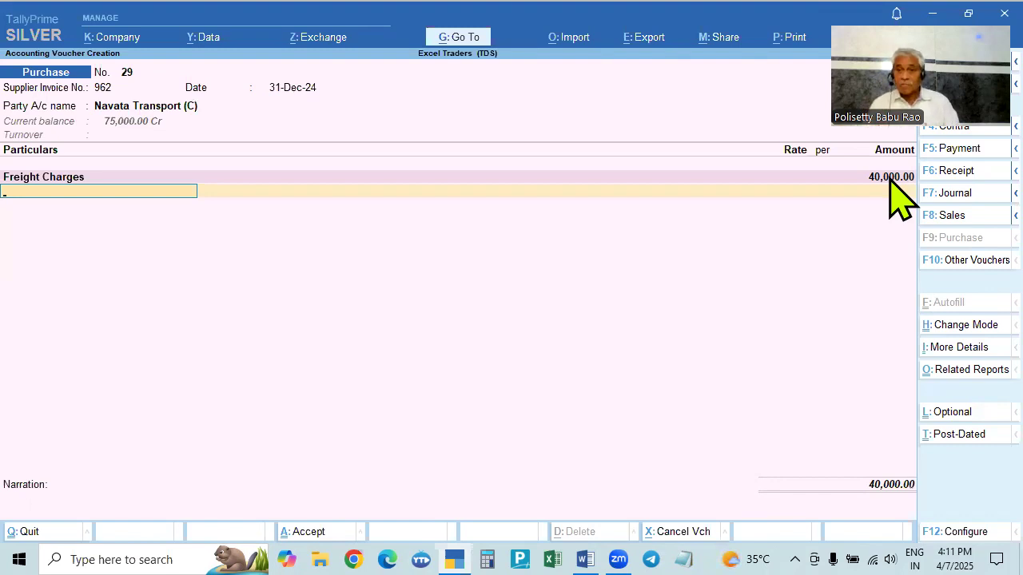
key("alt+Tab")
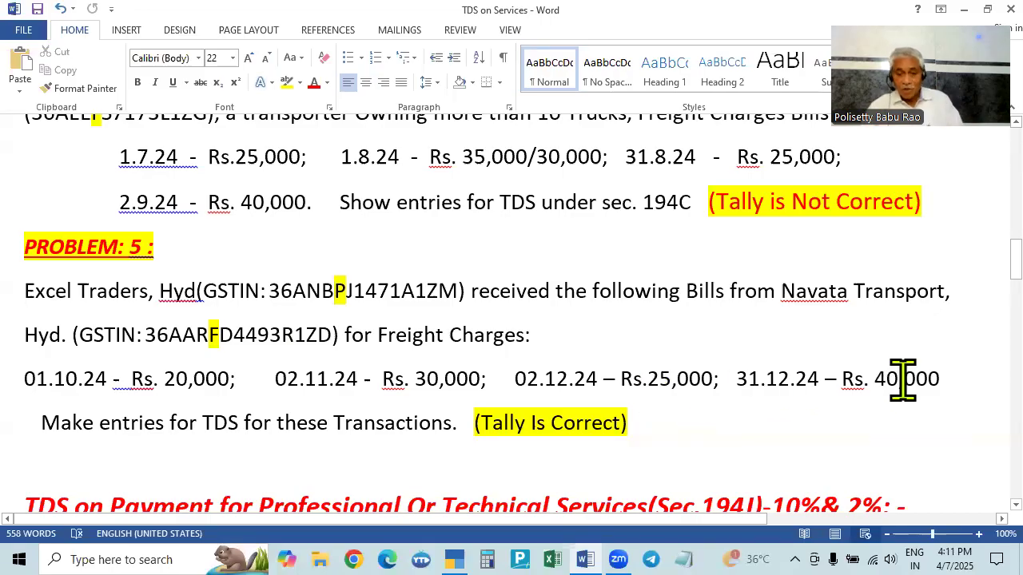
key("alt+Tab")
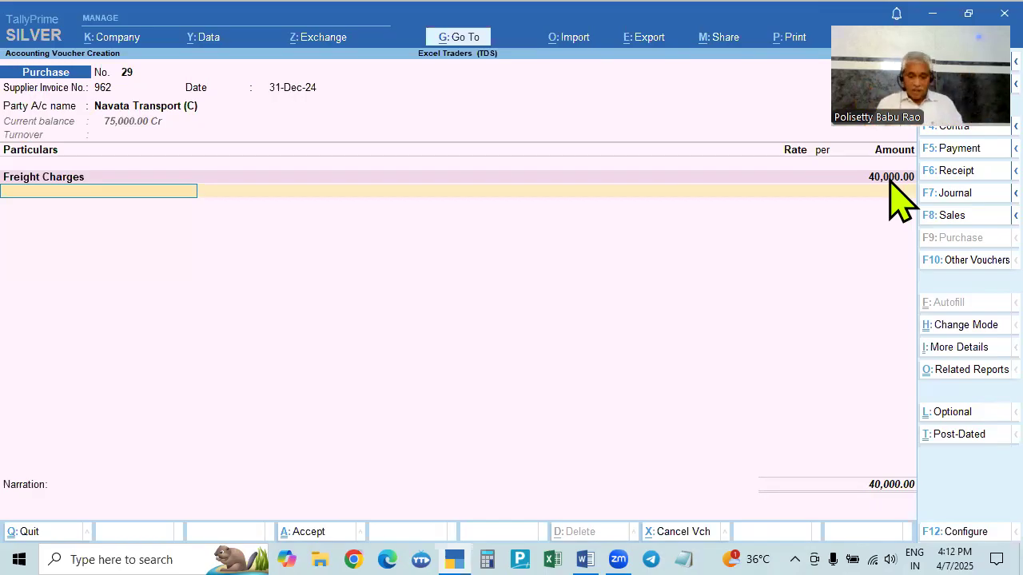
type("Tds")
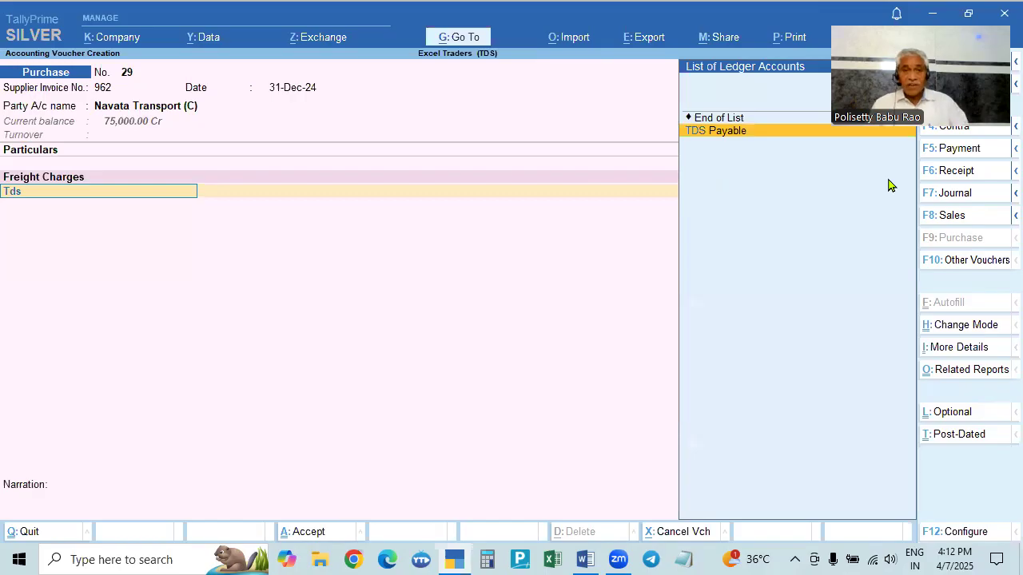
key("BackSpace")
key("BackSpace")
key("BackSpace")
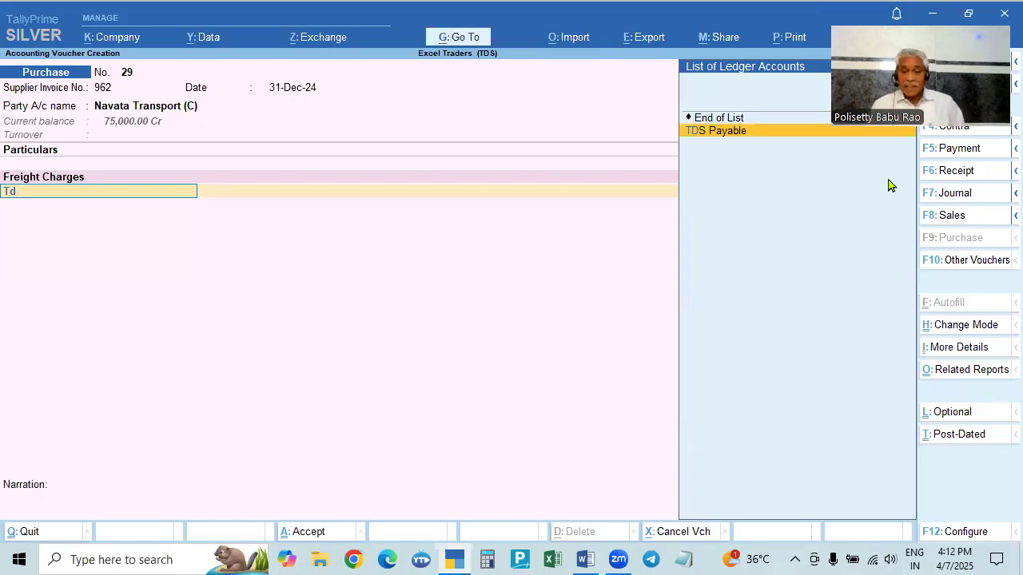
key("BackSpace")
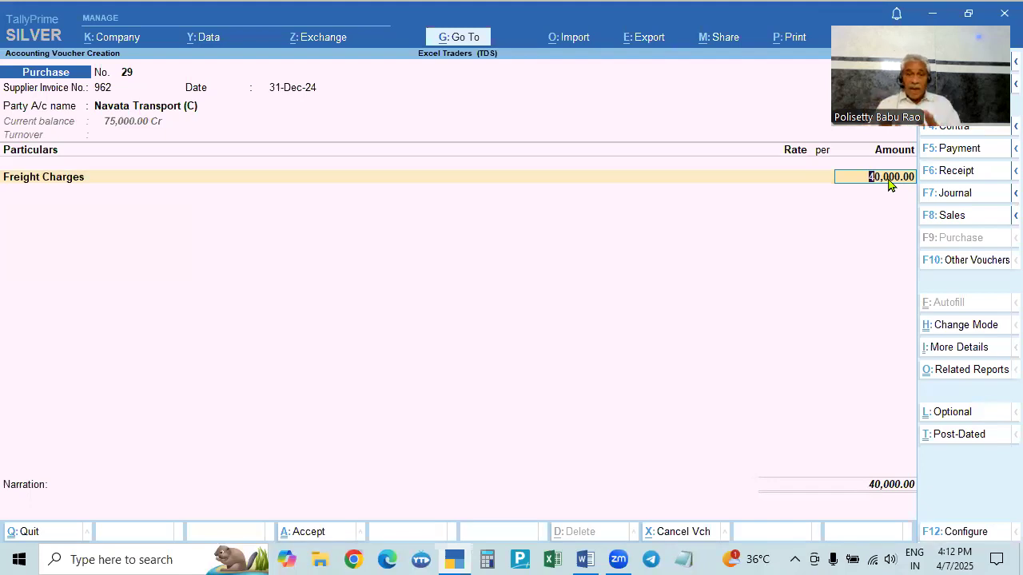
- Review the Problem 5 bill amounts in the problem statement document against the voucher
key("alt+Tab")
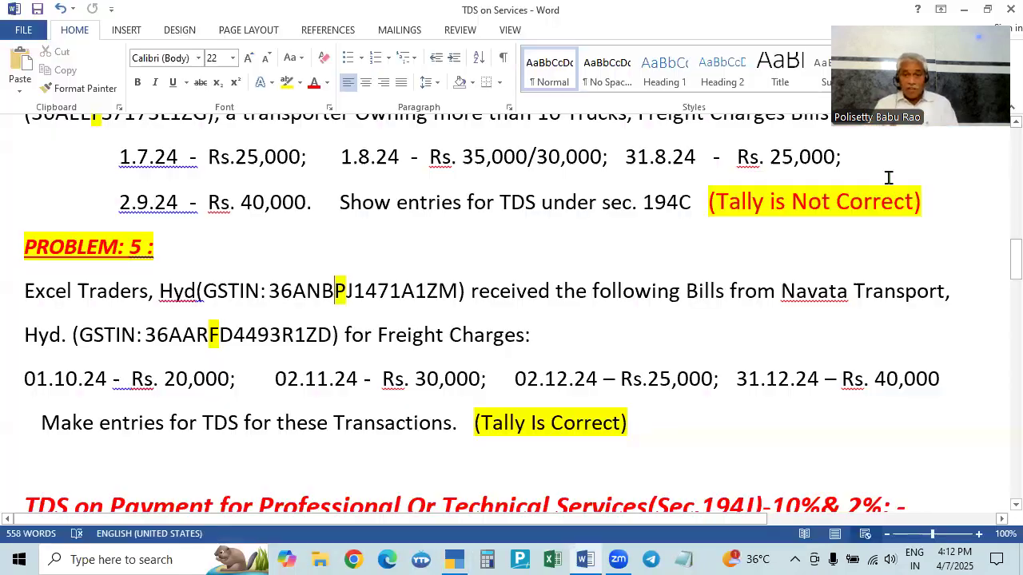
key("alt+Tab")
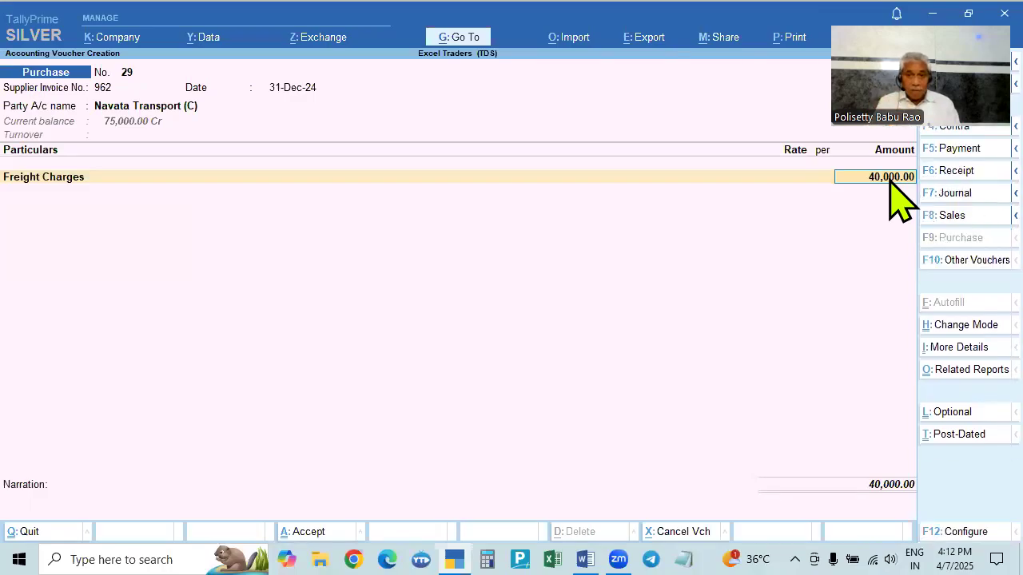
key("alt+Tab")
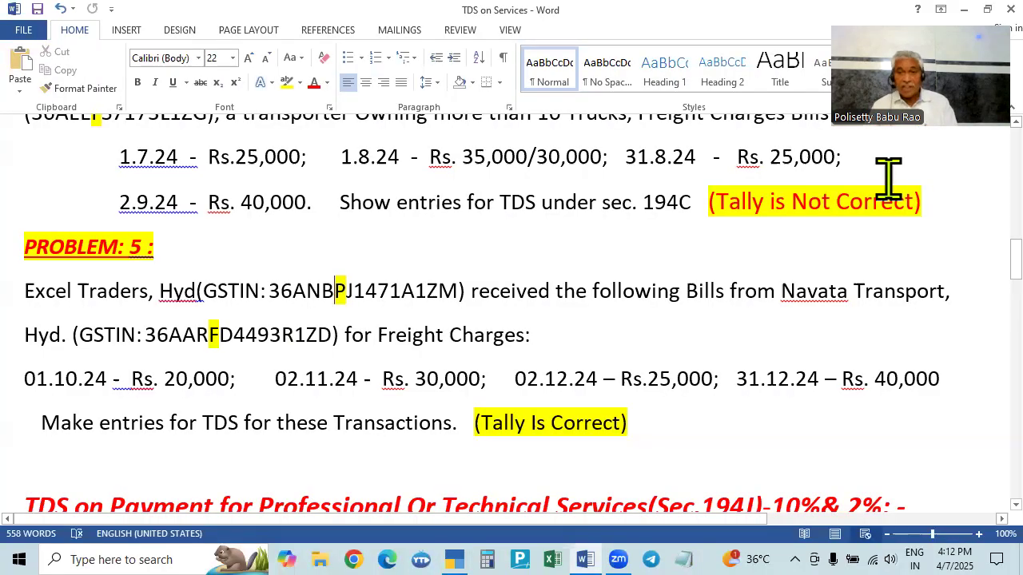
key("alt+Tab")
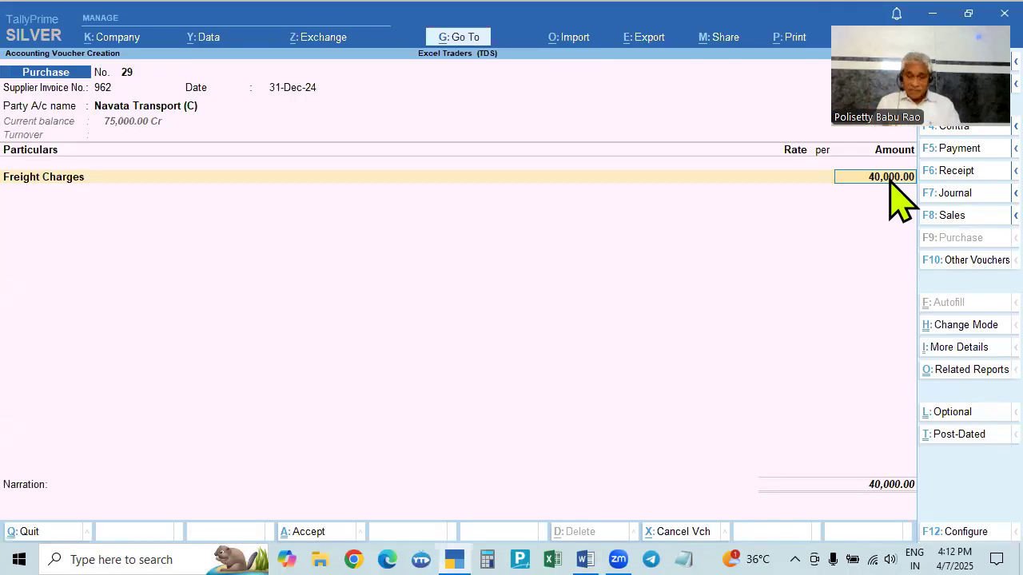
key("alt+Tab")
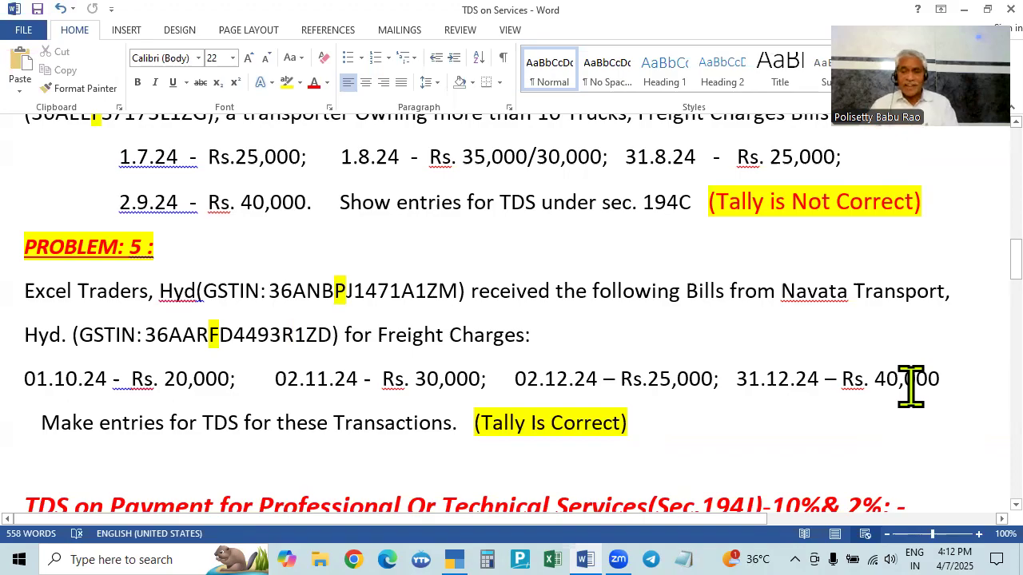
key("alt+Tab")
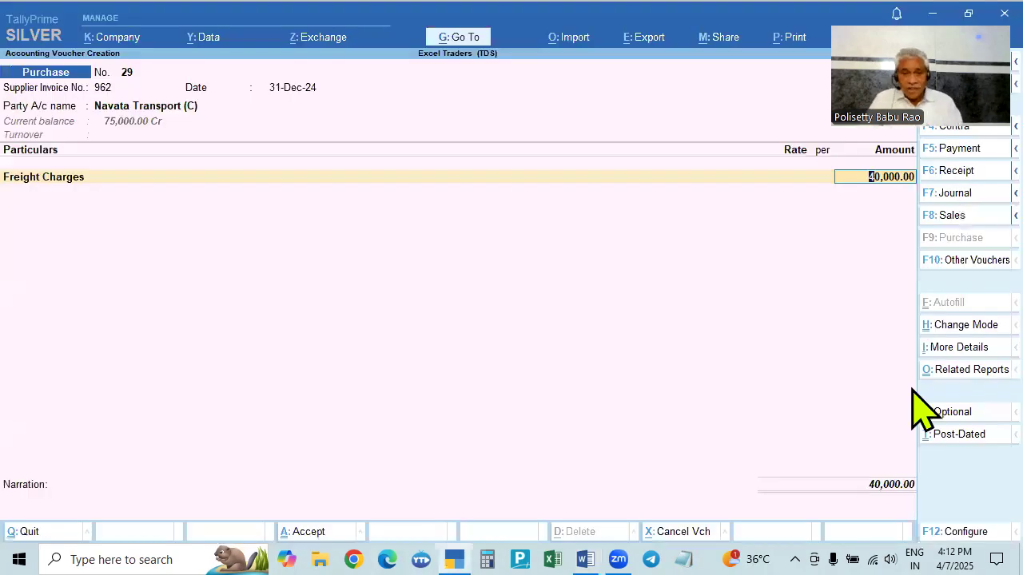
- Add TDS Payable as the second ledger line of the purchase voucher
key("Return")
key("Return")
key("Return")
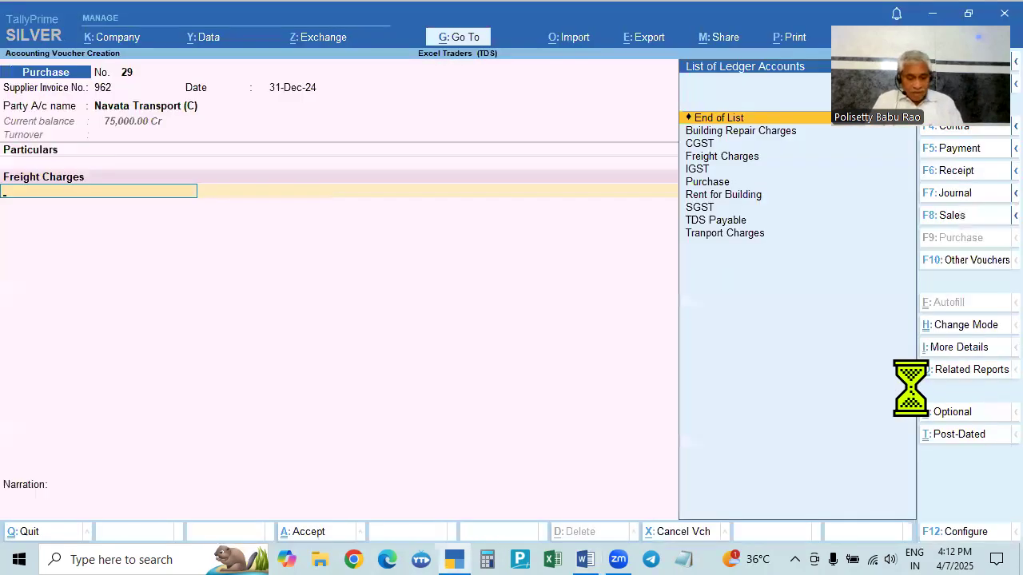
type("Td")
key("Return")
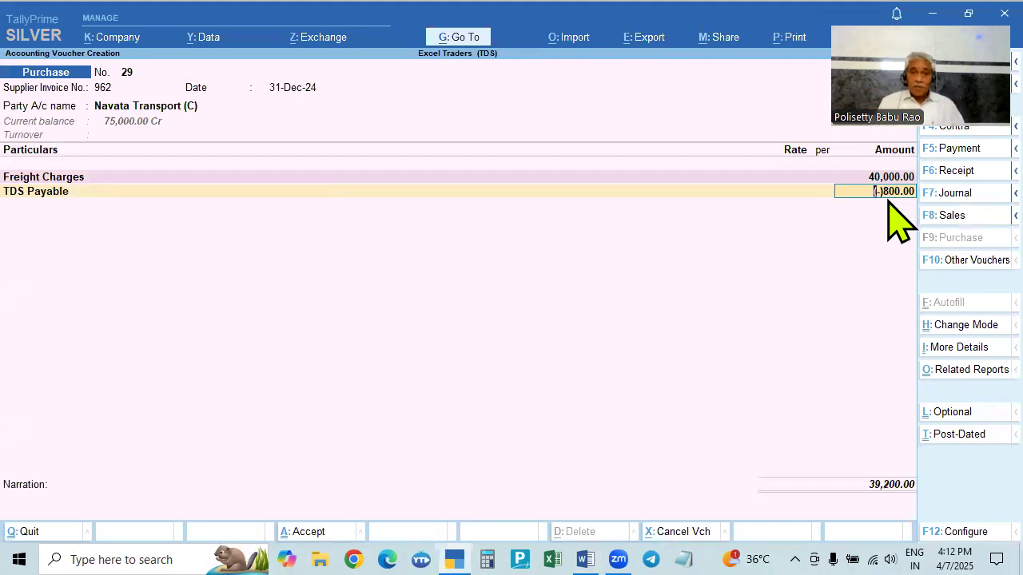
- Open the bill-wise details for Navata Transport (C) and accept New Ref 962 for 40,000 Cr
key("alt+Tab")
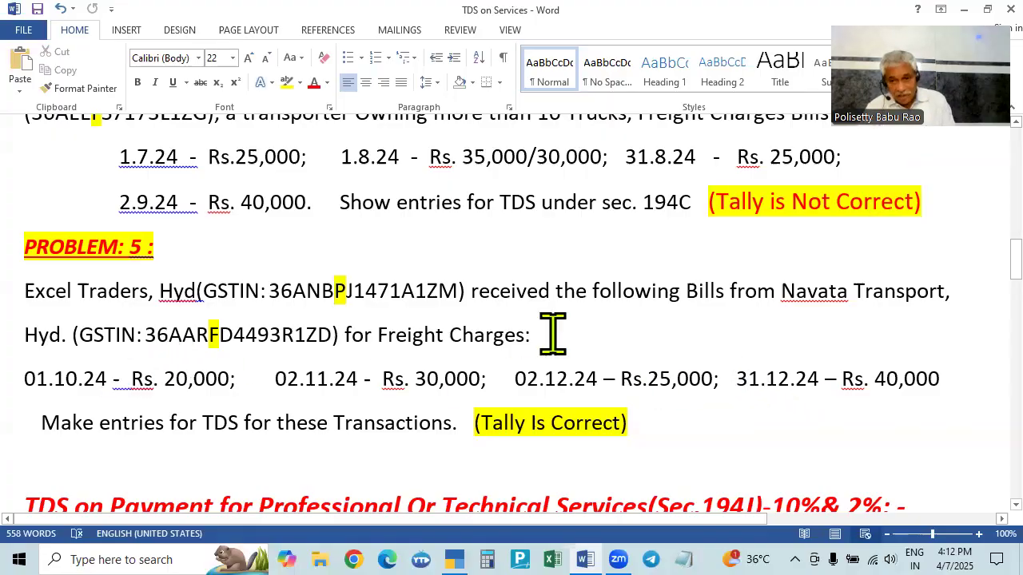
key("alt+Tab")
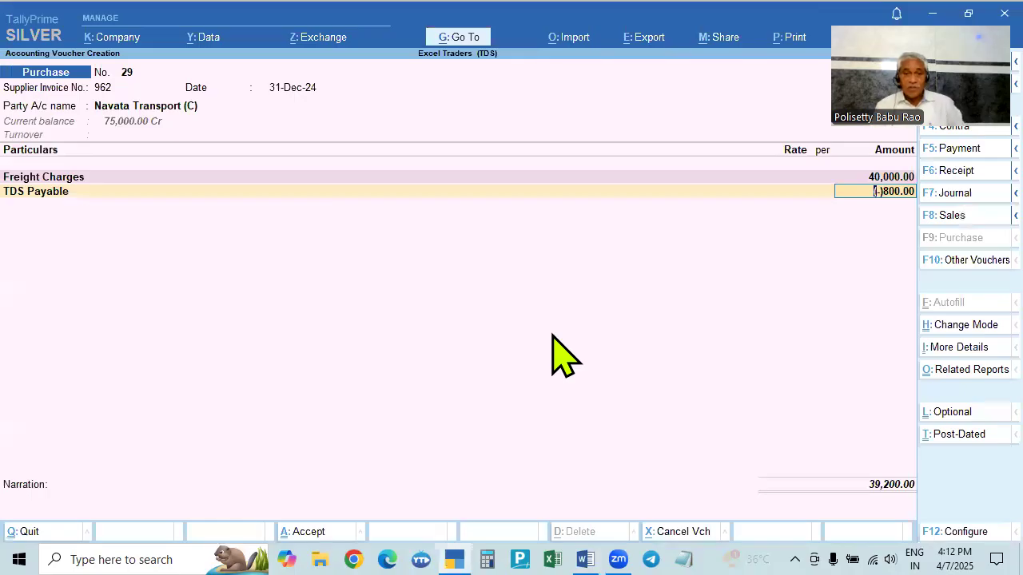
key("Return")
key("Return")
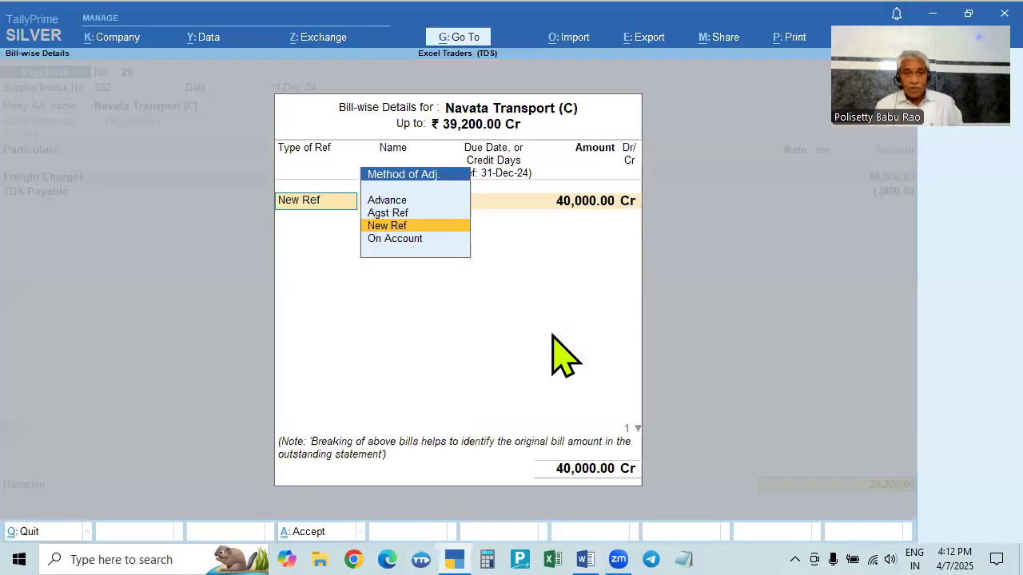
key("Return")
key("Return")
key("Return")
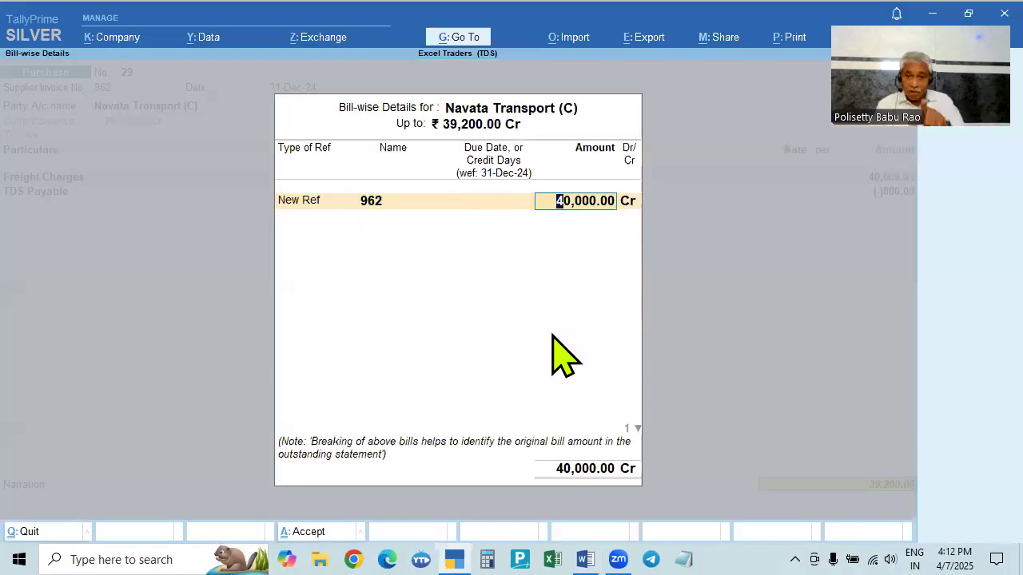
key("Return")
key("Return")
- Name the 800 Dr reference 962-Tds, close the bill-wise details and accept the 31-Dec-24 purchase voucher
type("-")
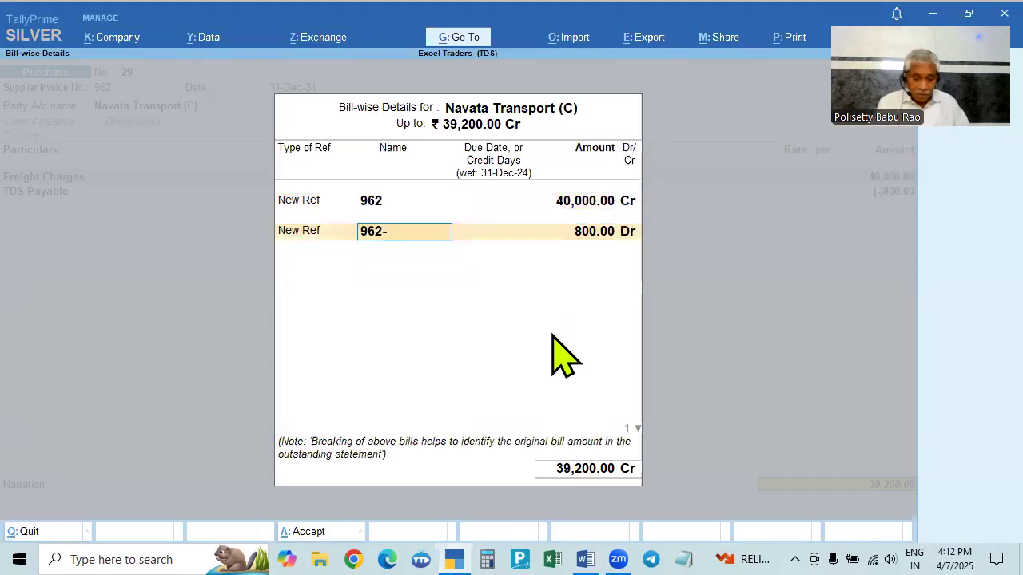
type("Tds")
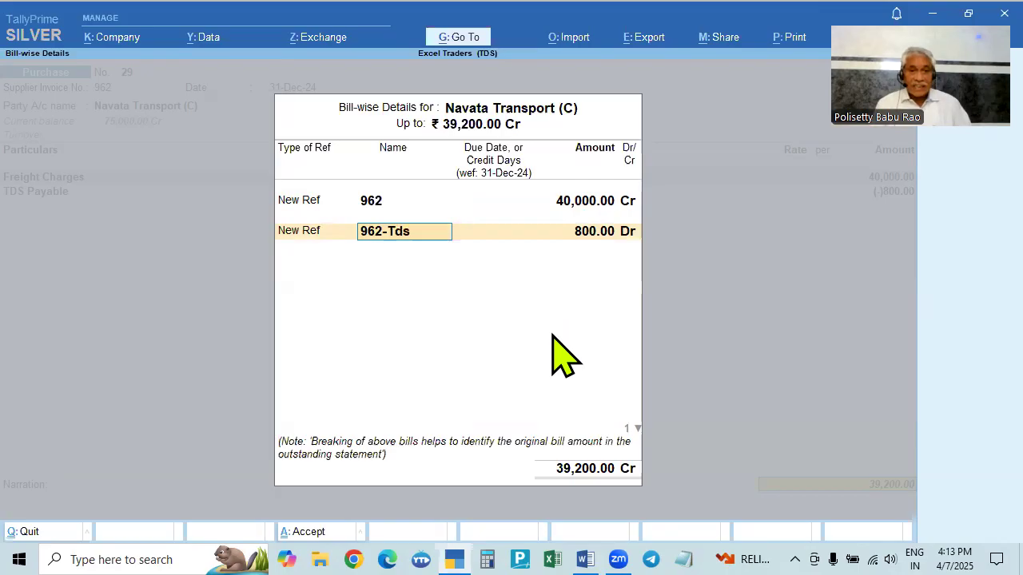
key("Return")
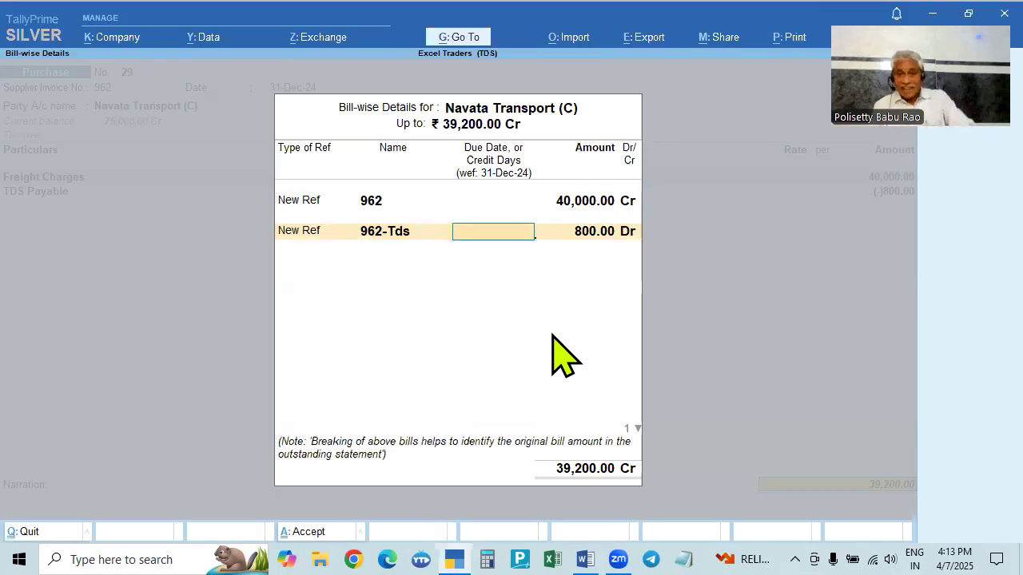
key("Return")
key("Return")
key("Return")
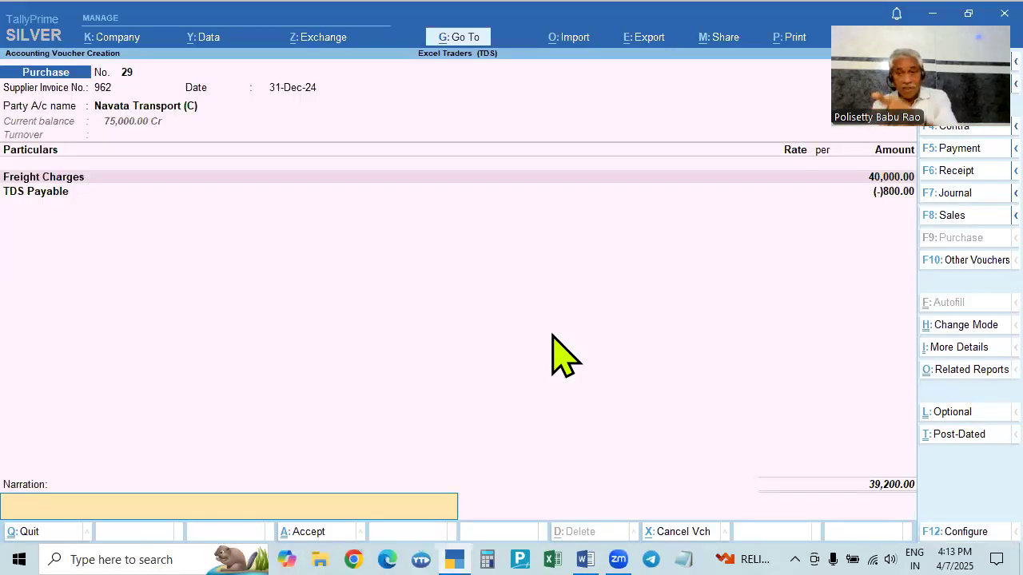
key("Return")
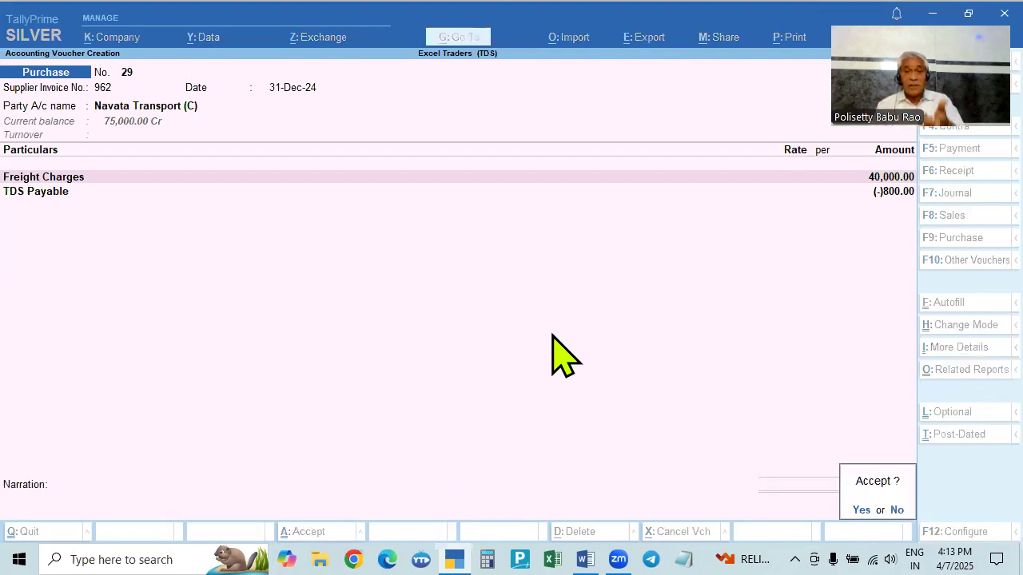
key("Return")
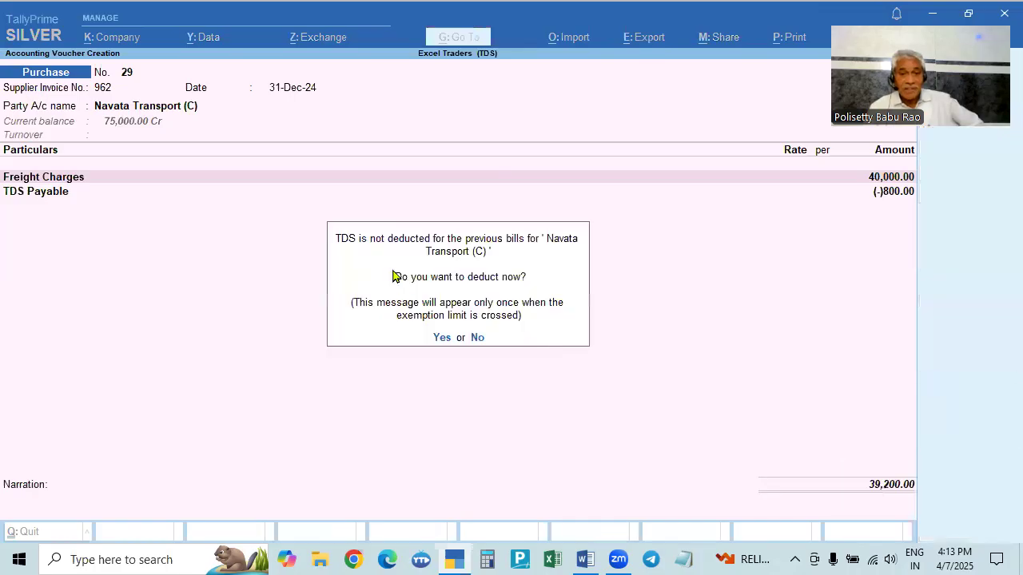
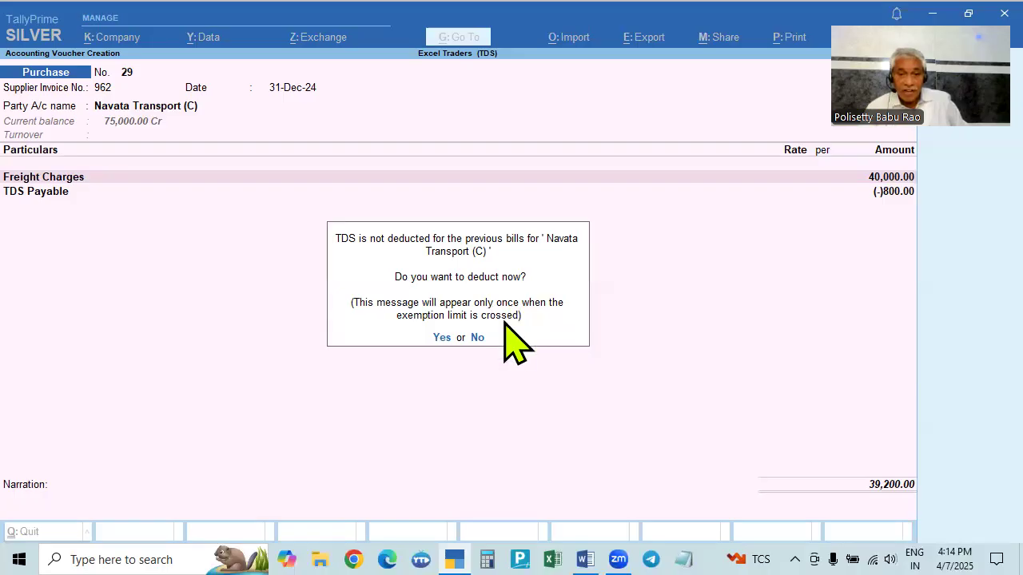
- Choose to deduct TDS on the earlier bills now, with deductions till 31-Dec-24 for Navata Transport (C), Payment to Transporter 194C, into TDS Payable
left_click(442, 338)
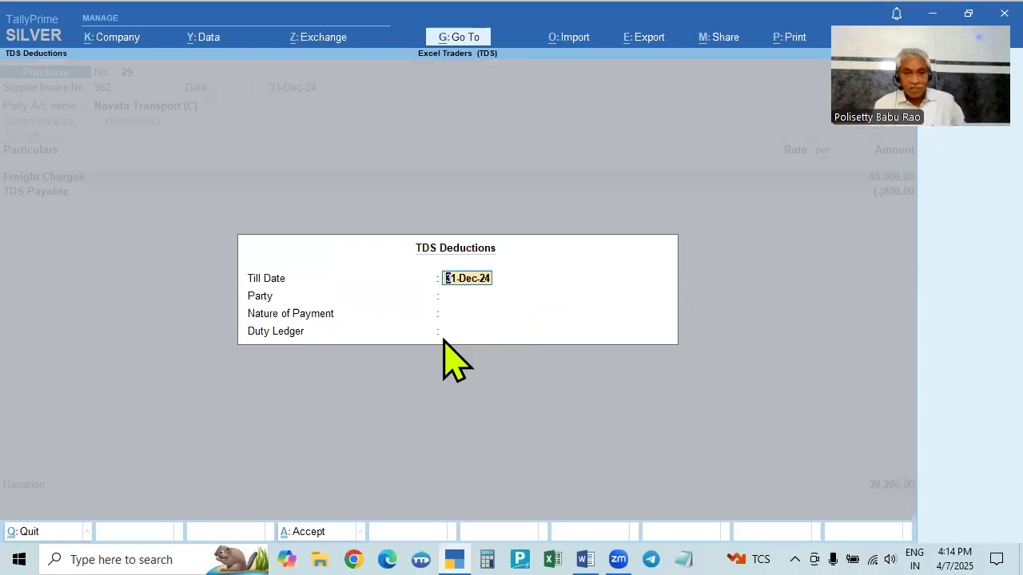
key("Return")
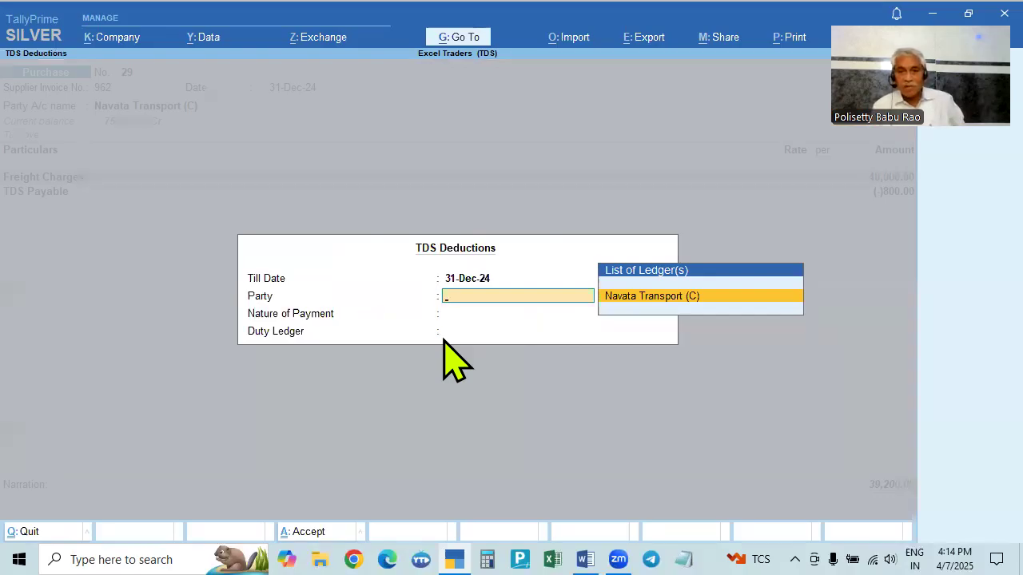
key("Return")
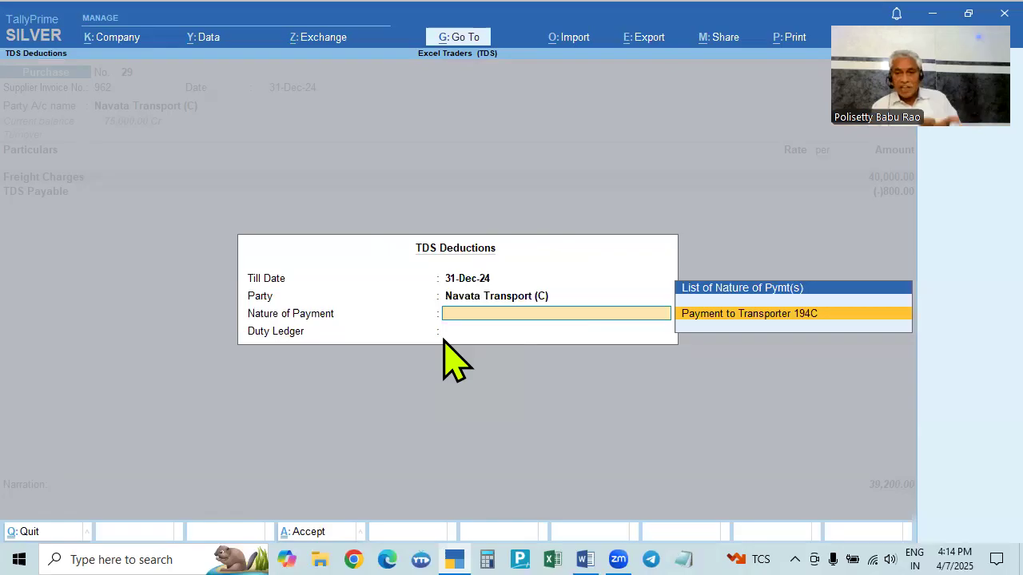
key("Return")
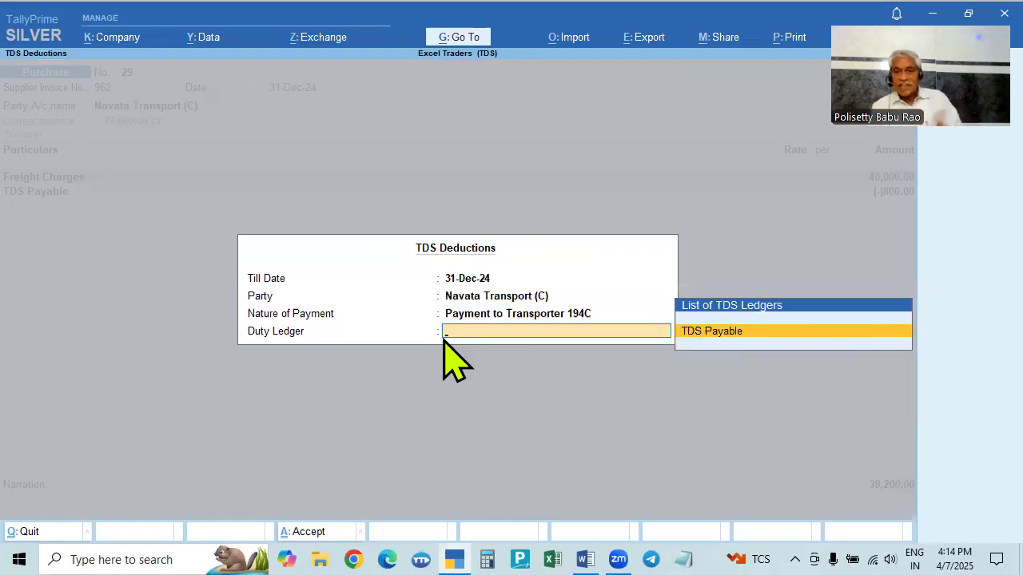
left_click(755, 331)
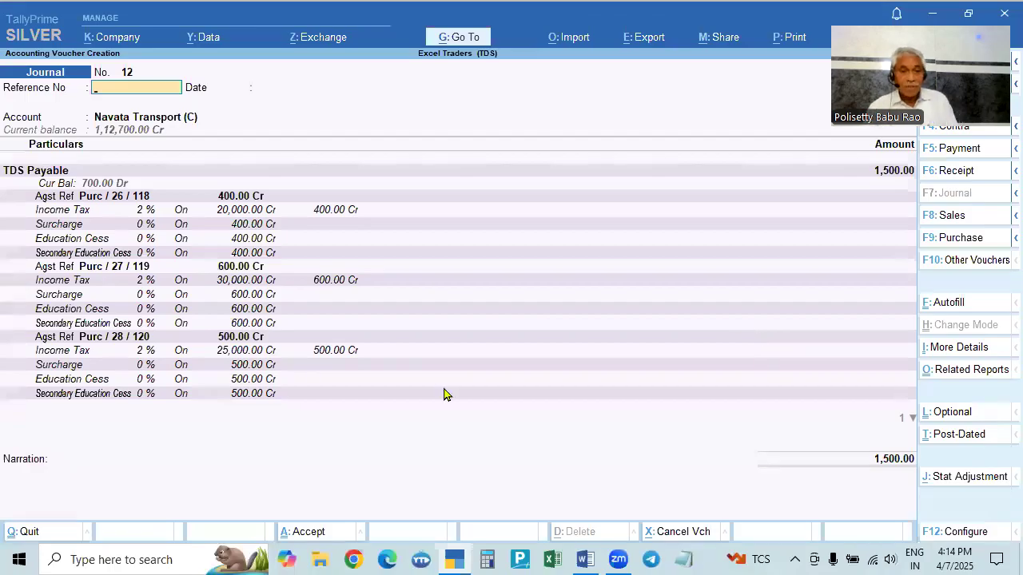
- Compare the generated TDS journal with the Problem 5 bill amounts in the problem statement document
key("alt+Tab")
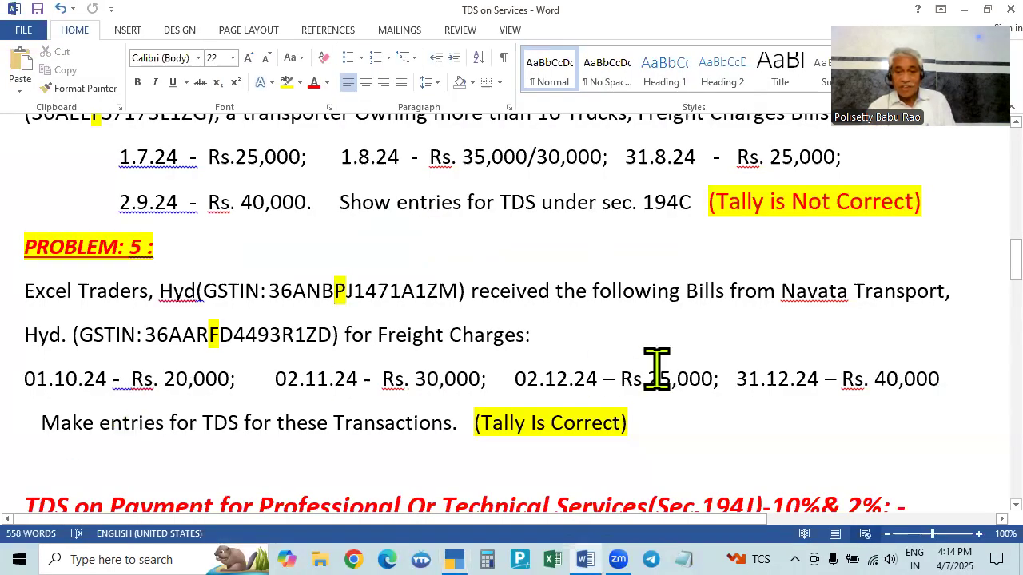
key("alt+Tab")
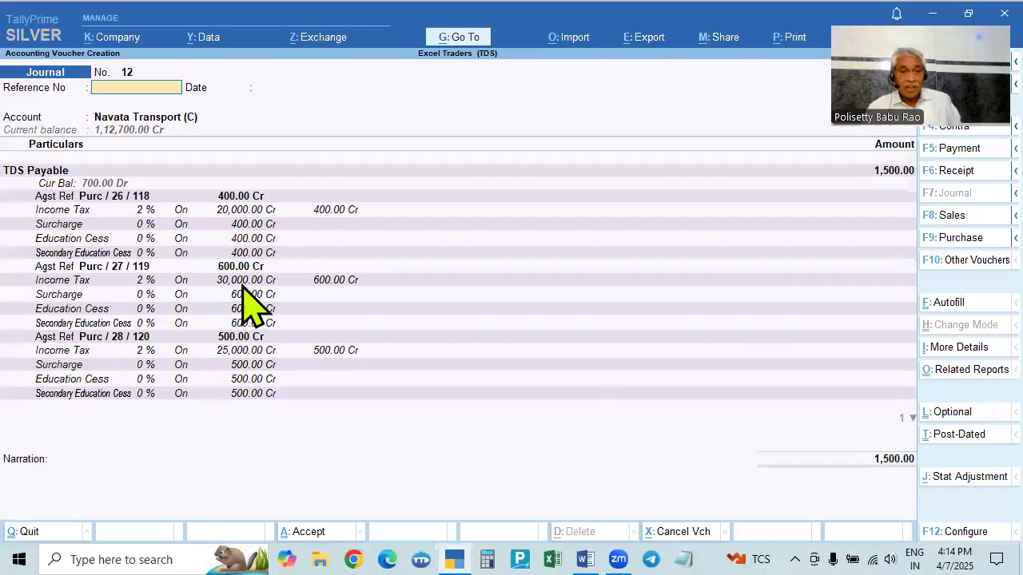
key("alt+Tab")
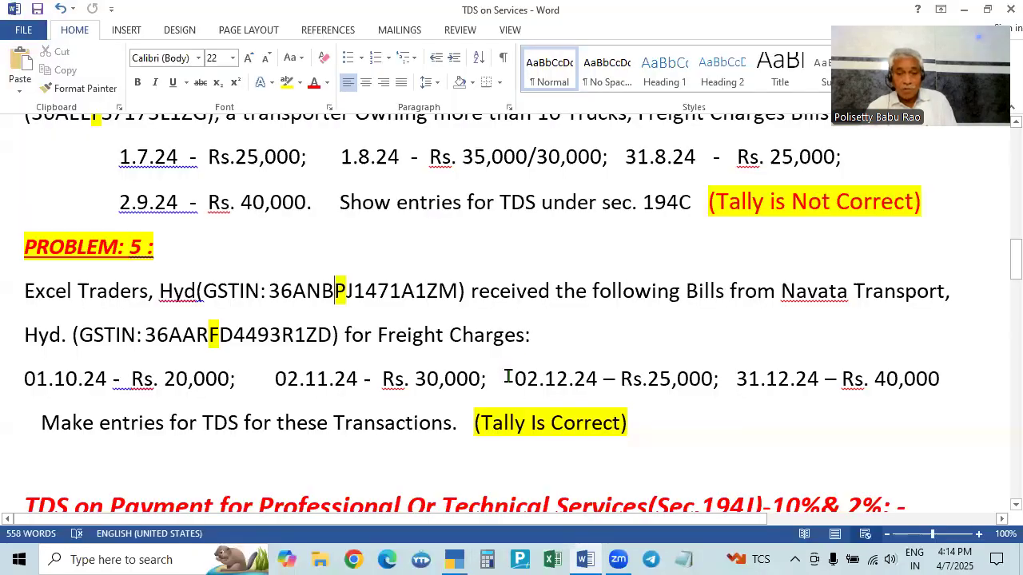
key("alt+Tab")
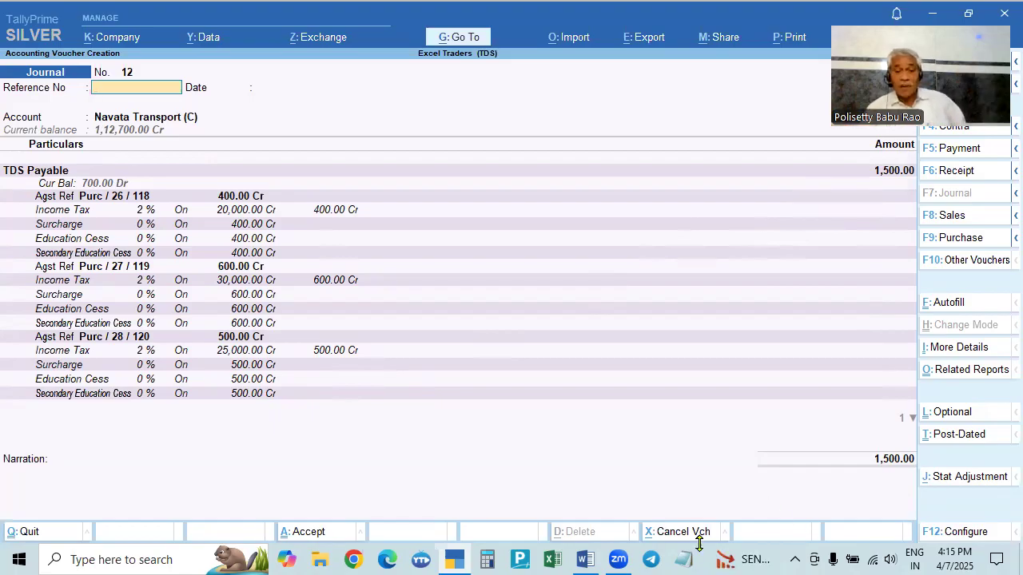
- Verify the TDS amount in Calculator: 2% of 115,000 minus 800
left_click(488, 560)
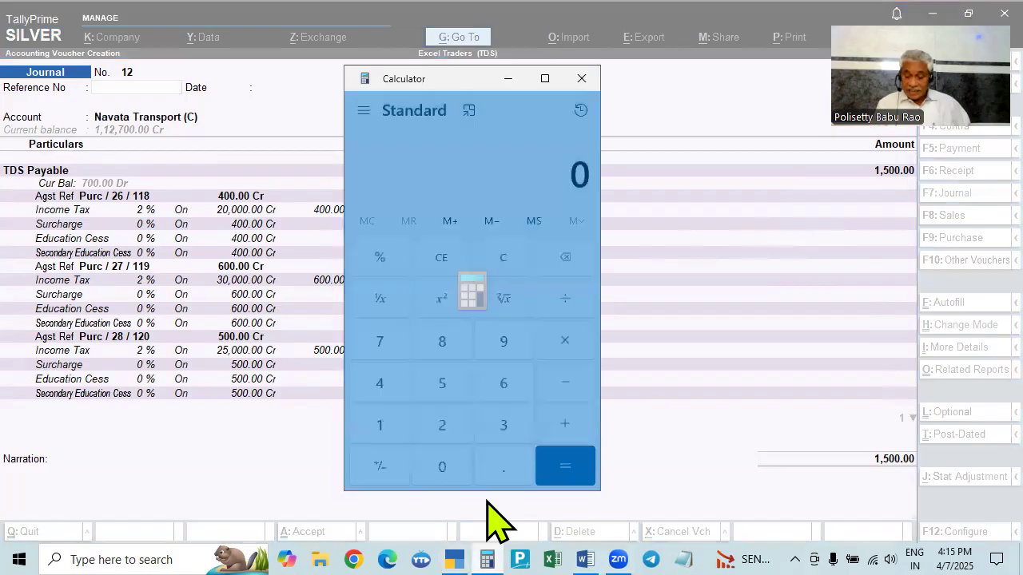
type("115,000")
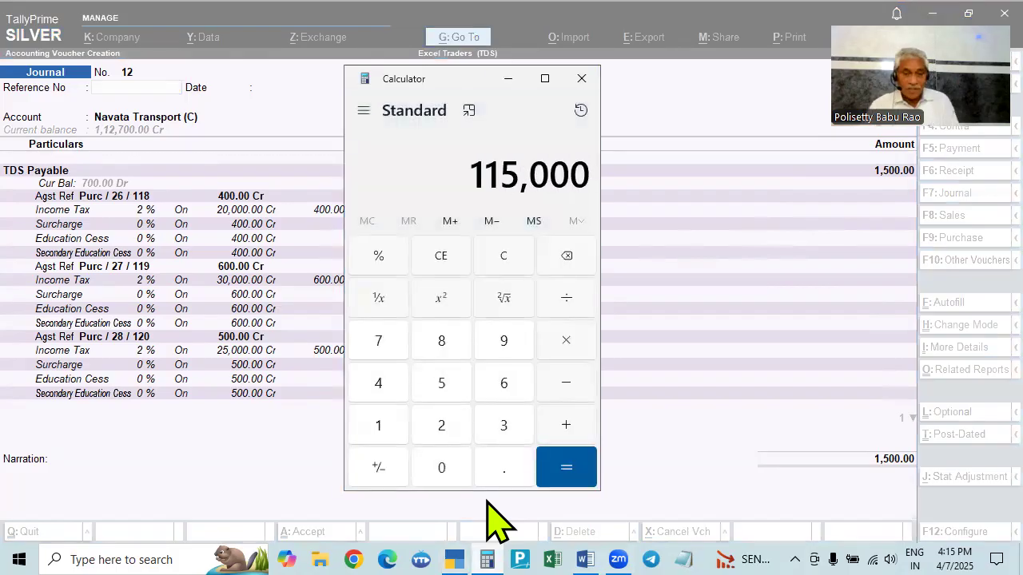
key("alt+Tab")
key("alt+Tab")
key("alt+Tab")
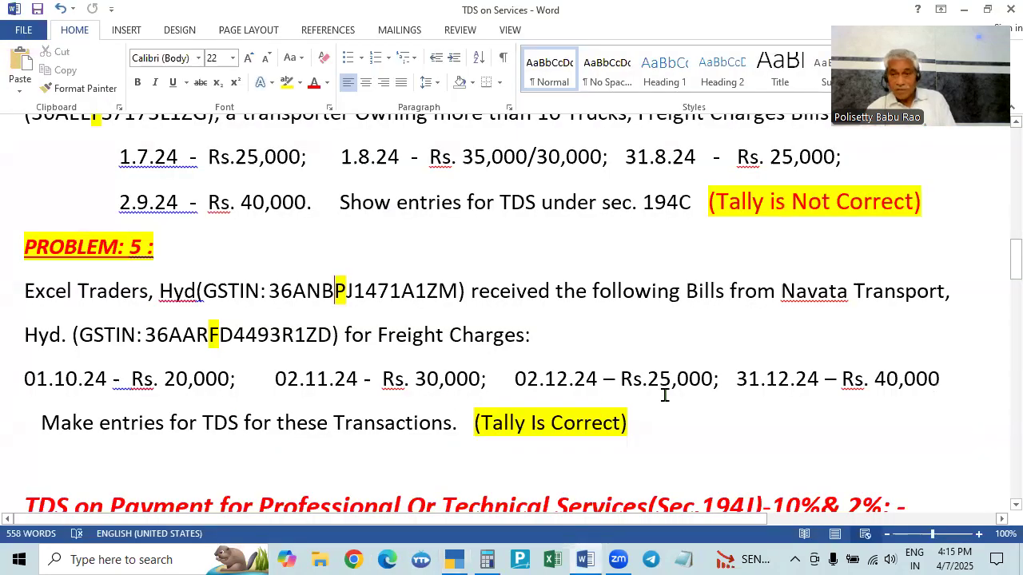
key("alt+Tab")
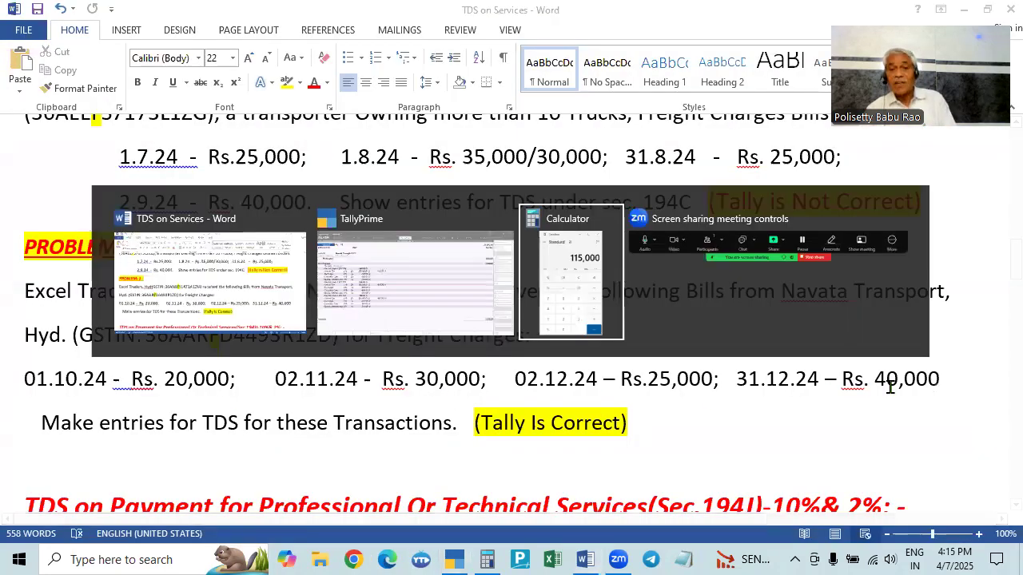
key("alt+Tab")
key("alt+Tab")
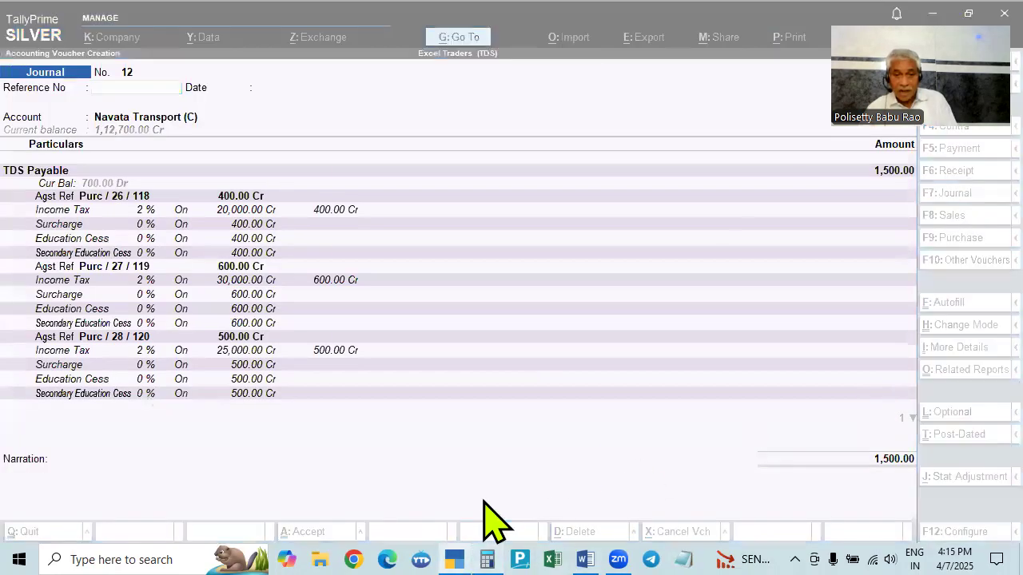
key("alt+Tab")
type("*2")
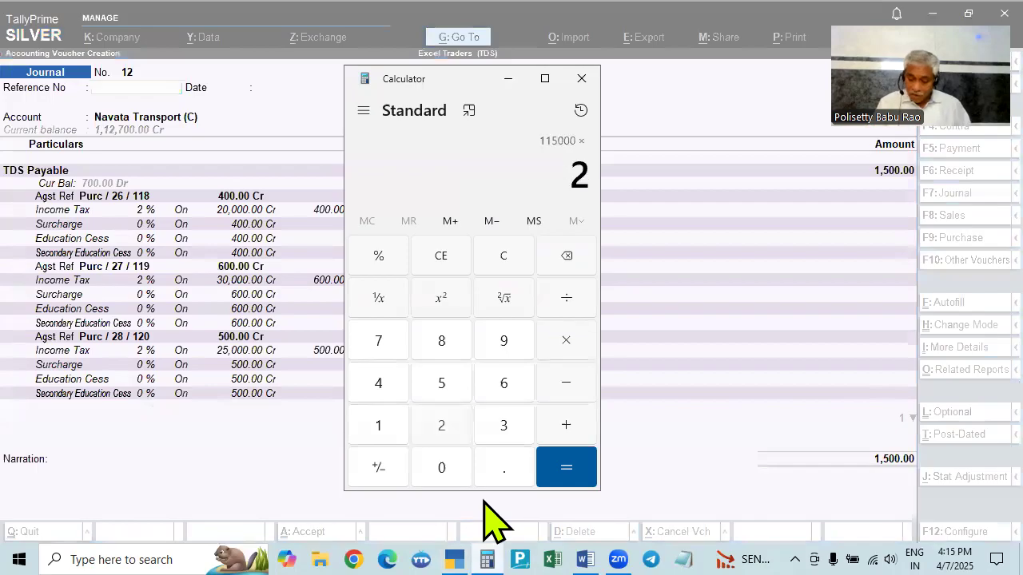
type("%")
key("Return")
type("- 800")
key("Return")
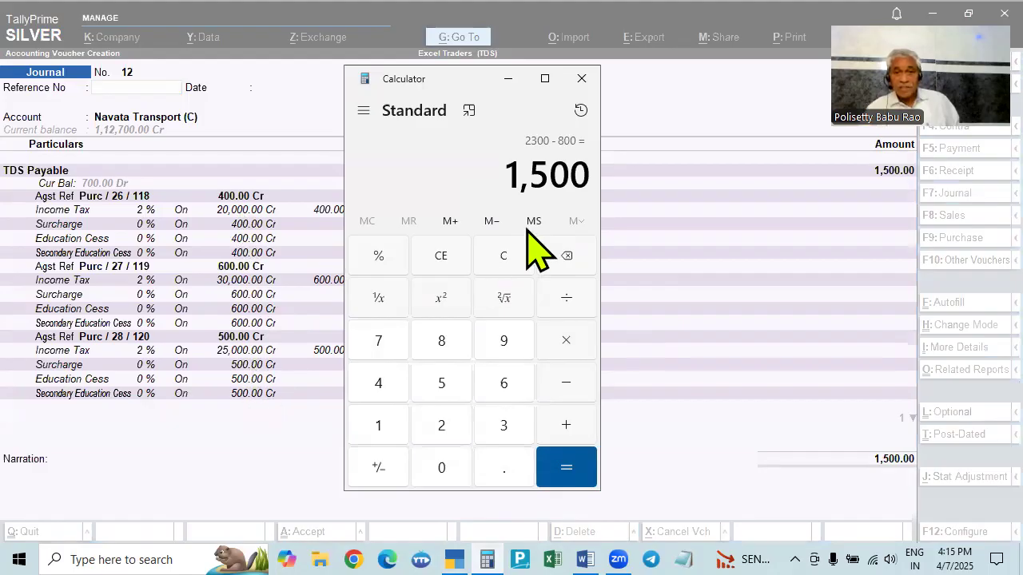
left_click(581, 79)
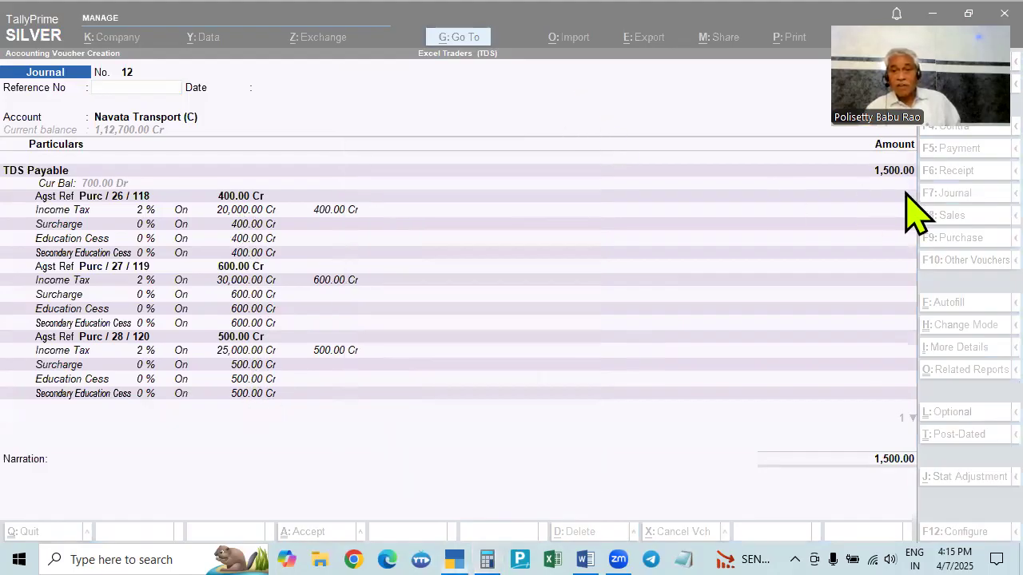
- Accept the TDS journal and, in the bill-wise details, allocate 400 Dr against reference 025
key("ctrl+a")
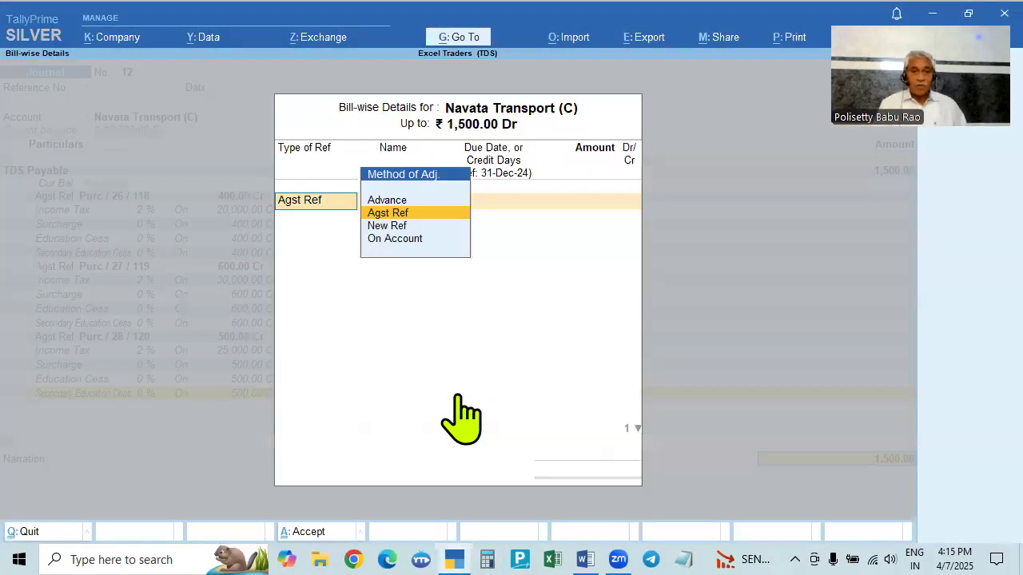
key("Return")
key("Return")
key("BackSpace")
key("BackSpace")
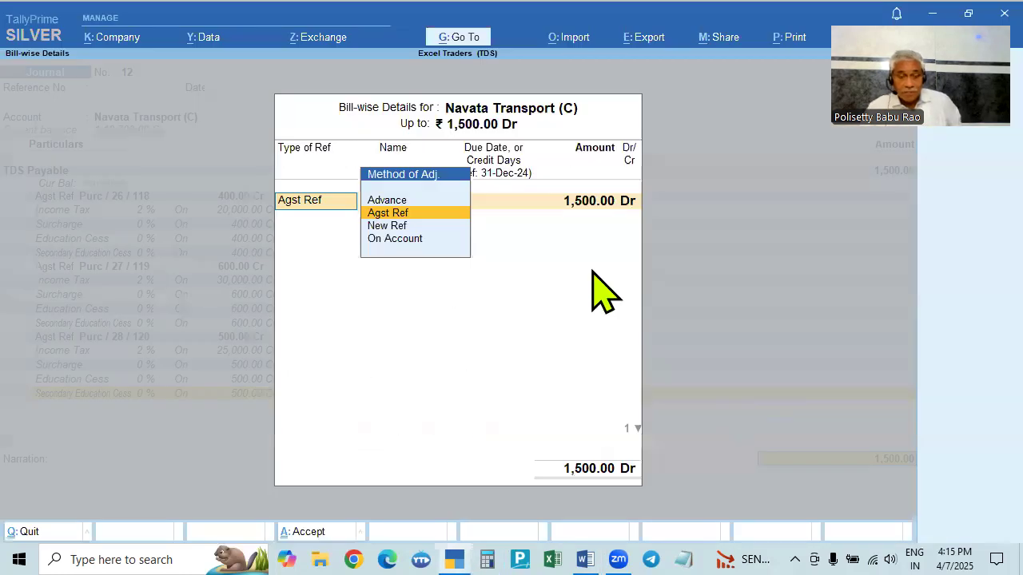
key("Return")
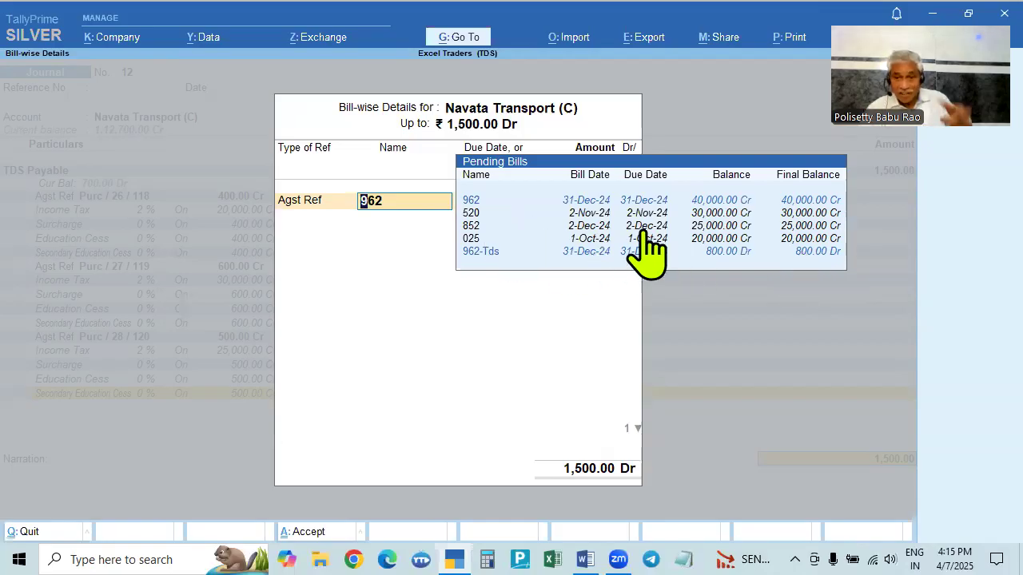
left_click(593, 240)
type("400")
key("Return")
key("Return")
key("Return")
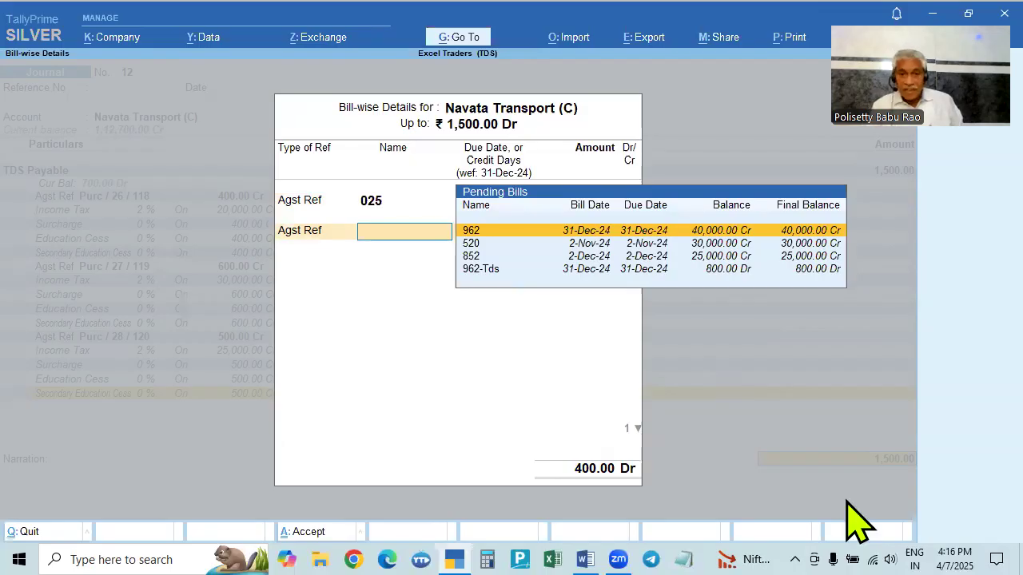
- Allocate 600 Dr against reference 520 in the bill-wise details
key("Down")
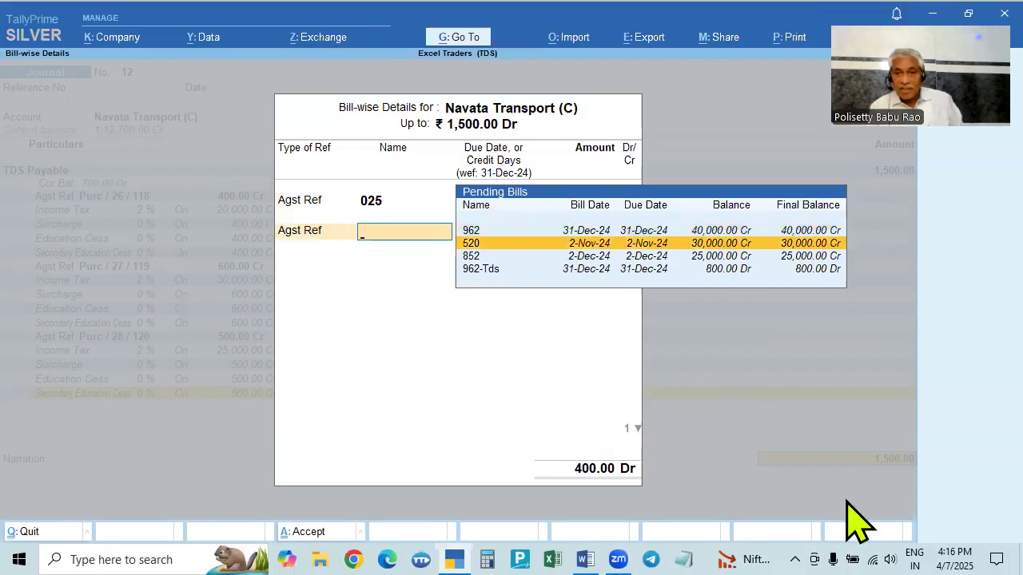
key("Return")
type("600")
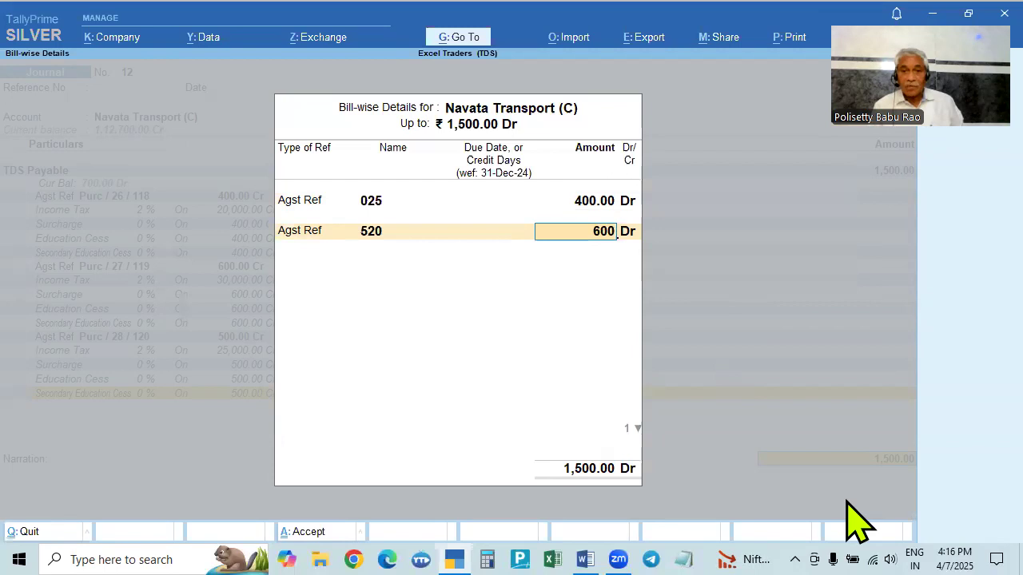
key("Return")
key("Return")
key("Return")
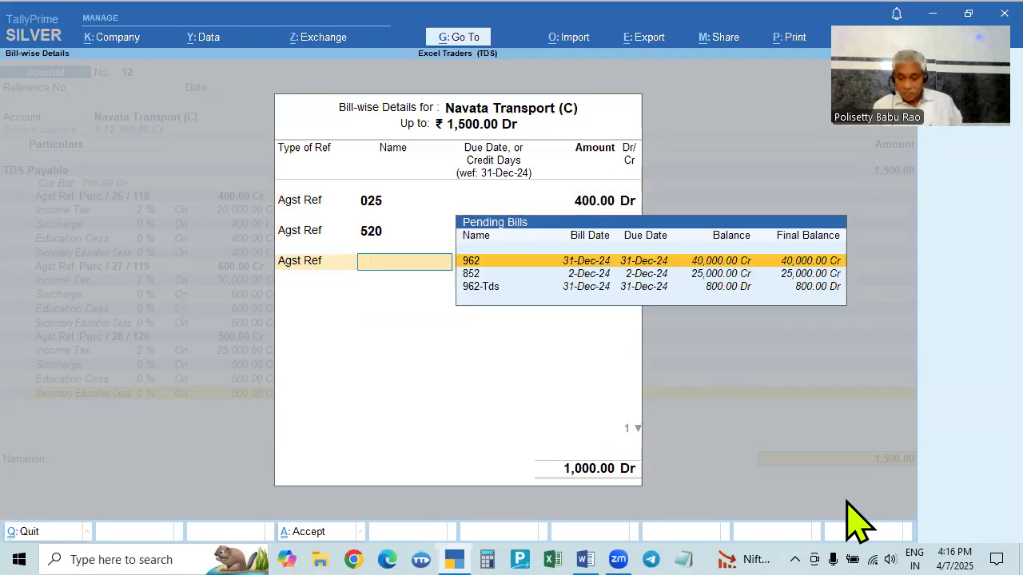
- Allocate 500 Dr against reference 852, close the bill-wise details and save the journal voucher
key("Down")
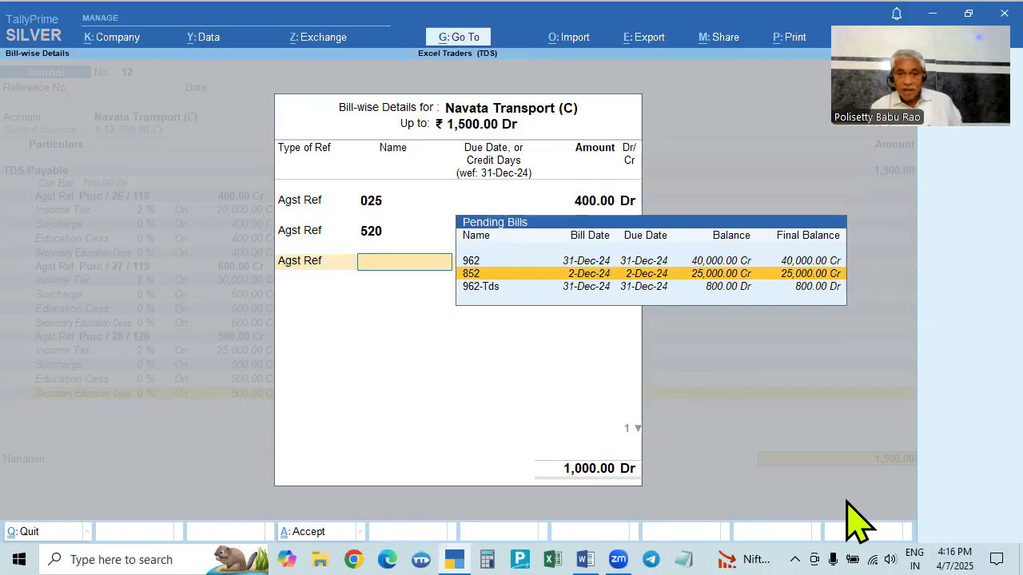
key("Return")
type("500")
key("Return")
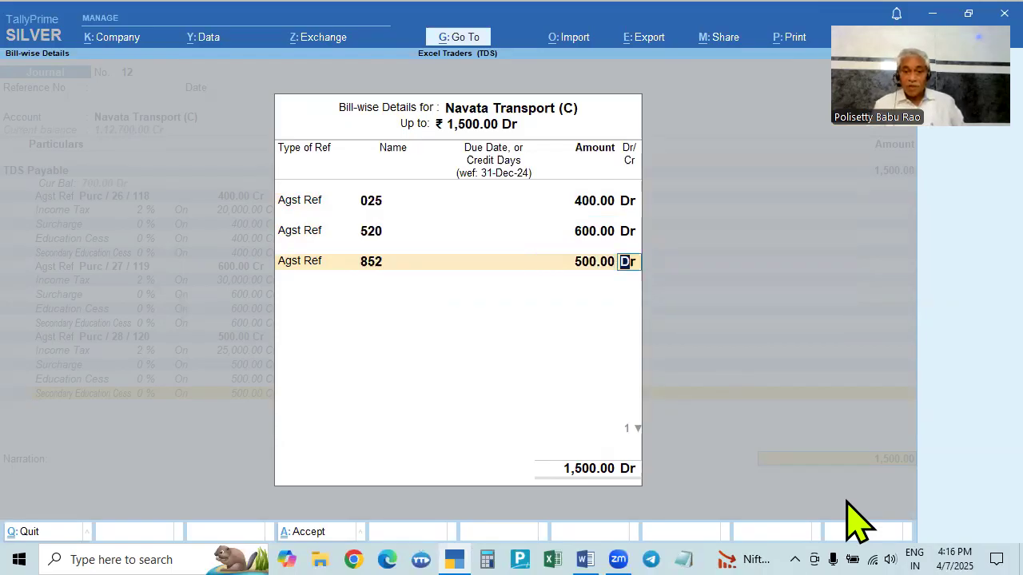
key("BackSpace")
key("BackSpace")
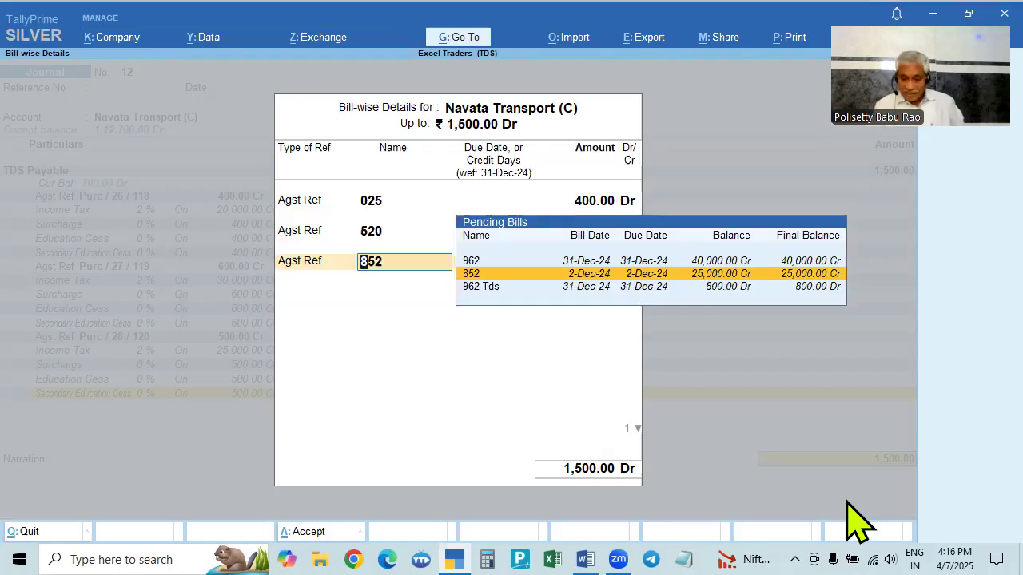
type("1")
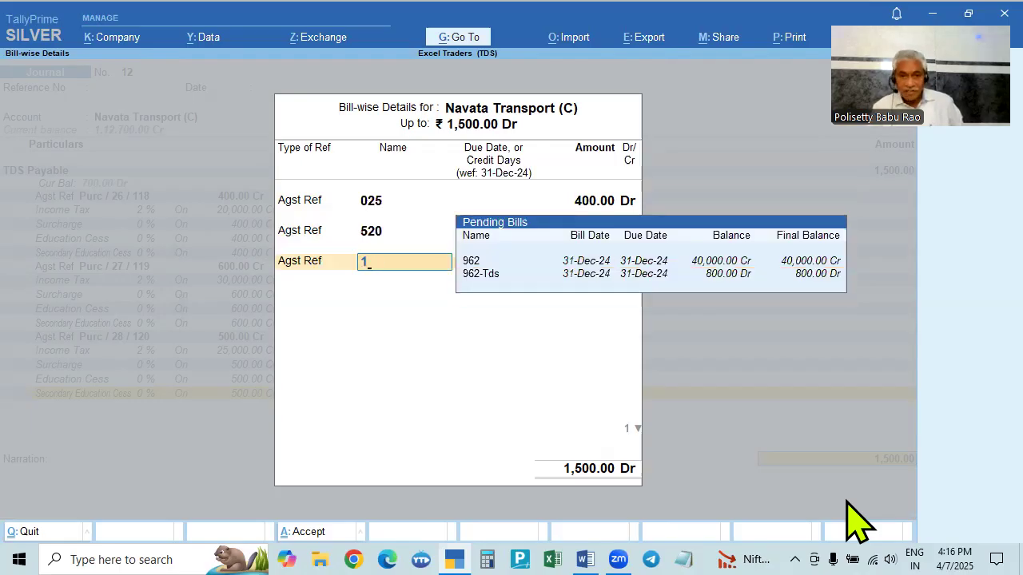
key("BackSpace")
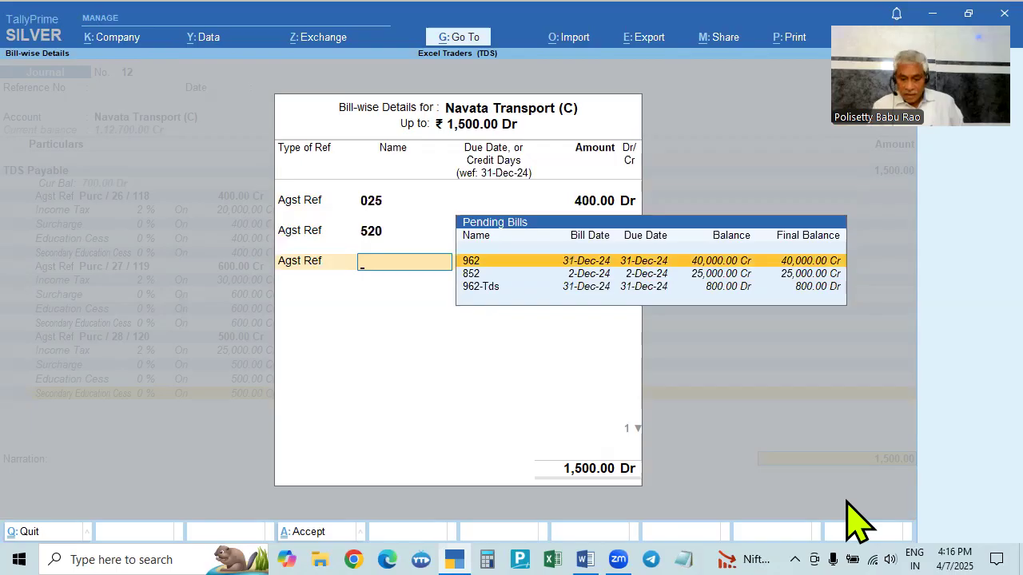
key("Down")
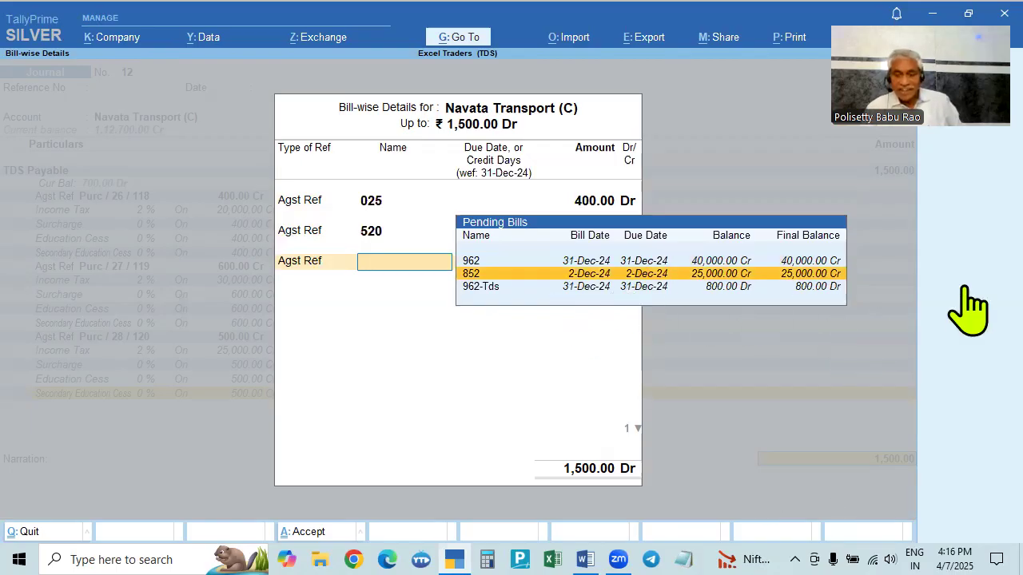
key("Return")
key("Return")
key("Return")
key("Return")
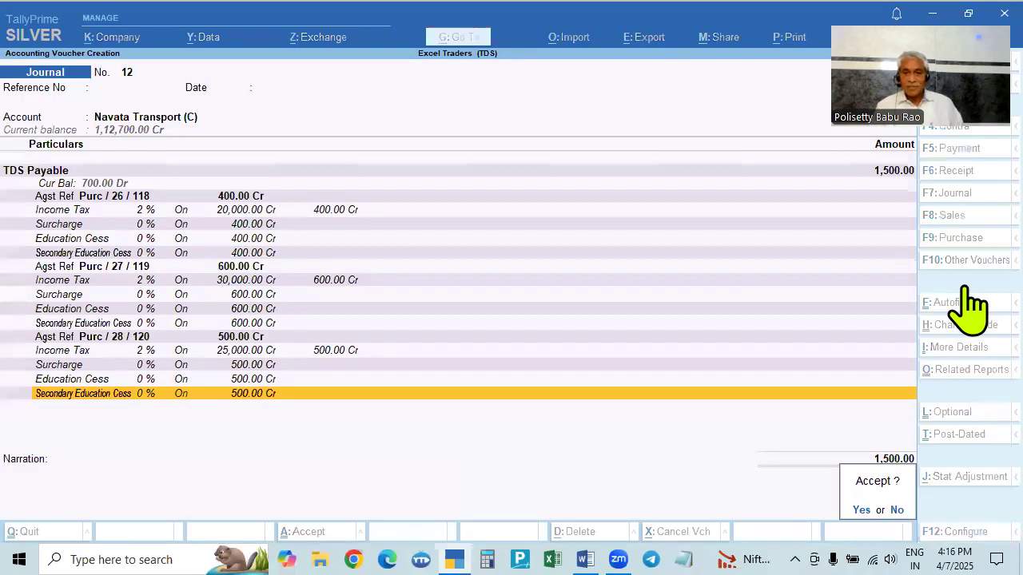
- Exit voucher entry back to the Gateway of Tally, declining to quit TallyPrime
key("Return")
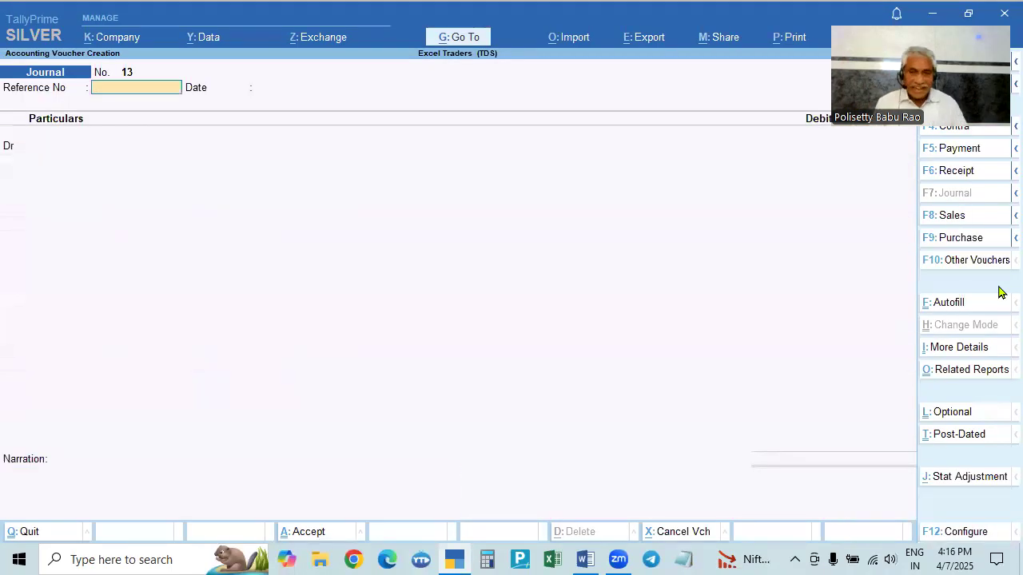
key("Escape")
key("Return")
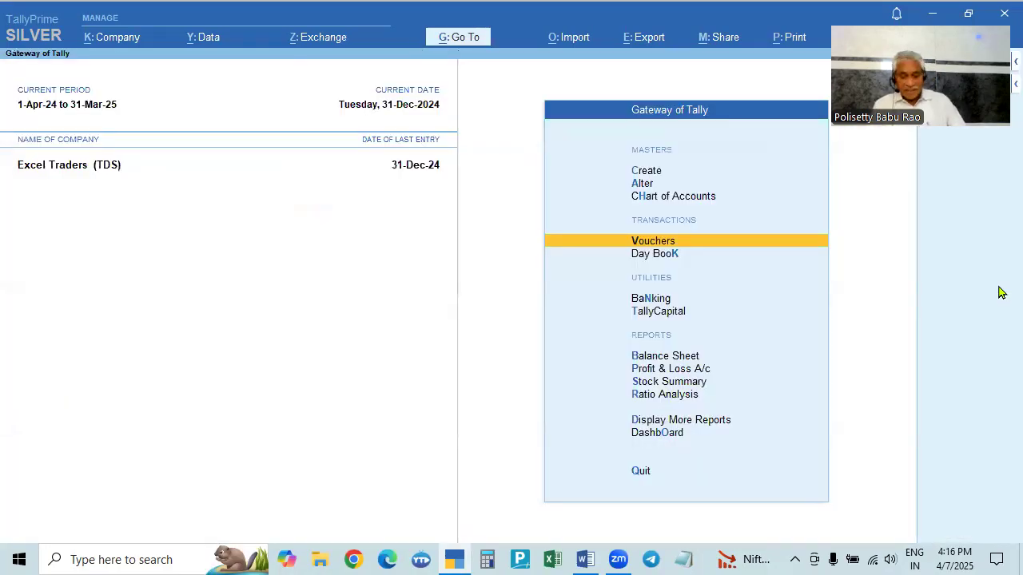
key("Escape")
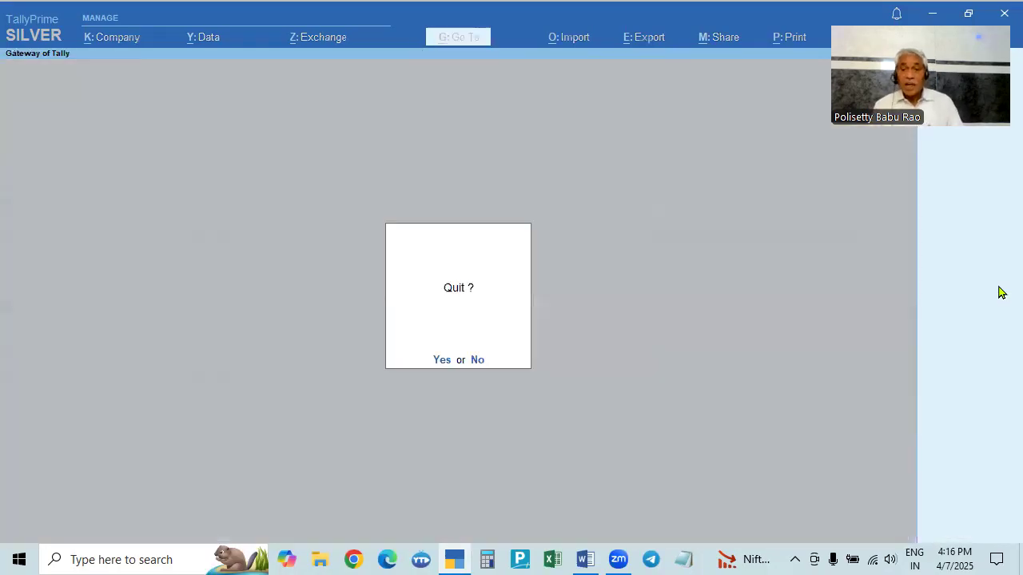
key("n")
key("Down")
key("Down")
key("Down")
key("Down")
key("Down")
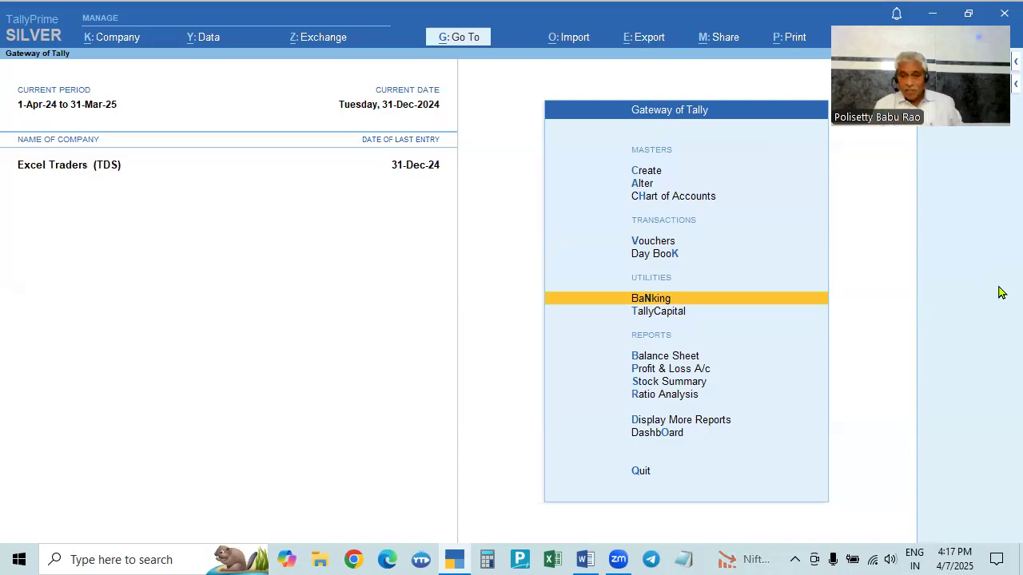
- Open the Form 26Q report from the TDS statutory reports
key("Down")
key("Down")
key("Down")
key("Down")
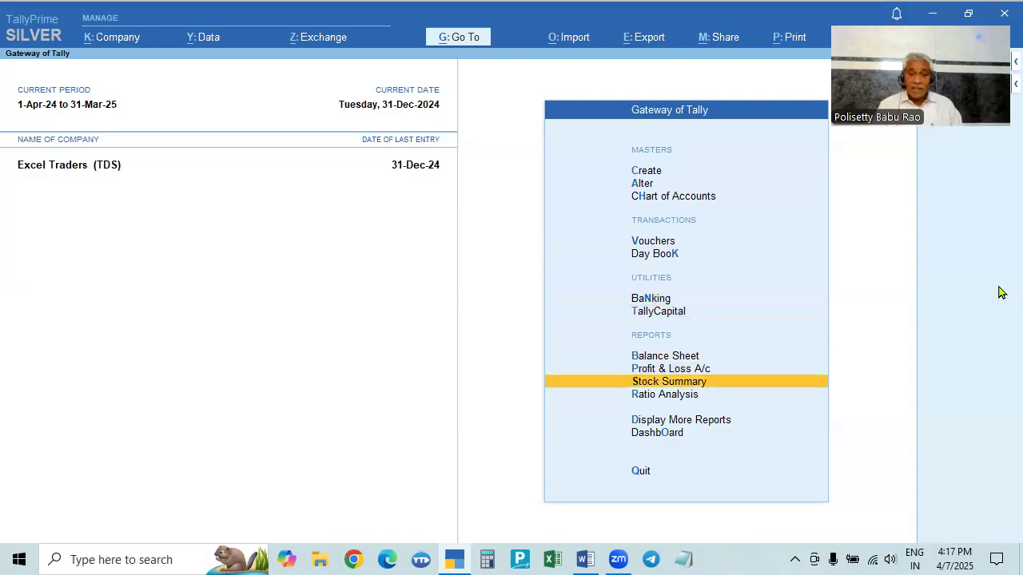
key("Down")
key("Down")
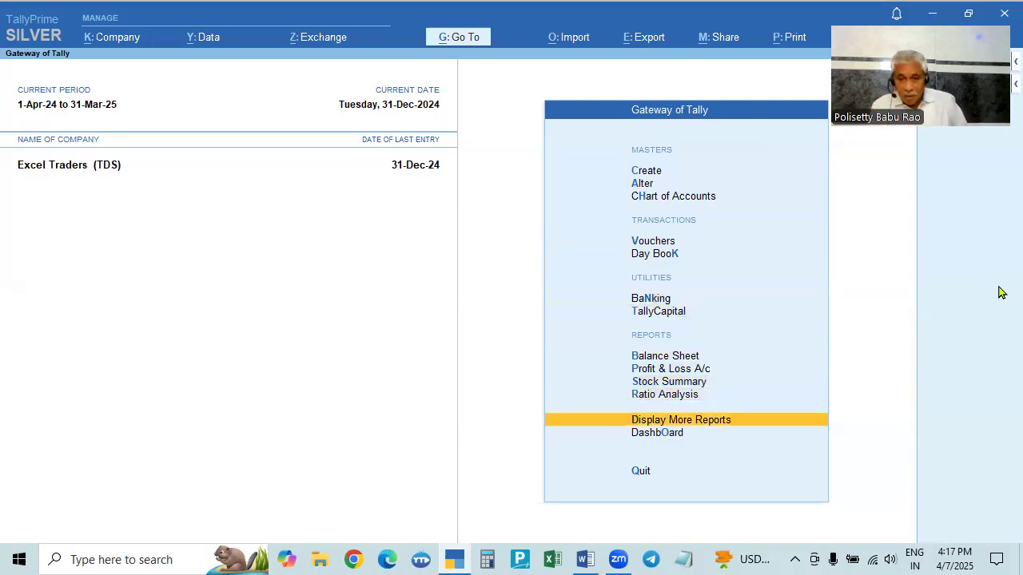
key("Return")
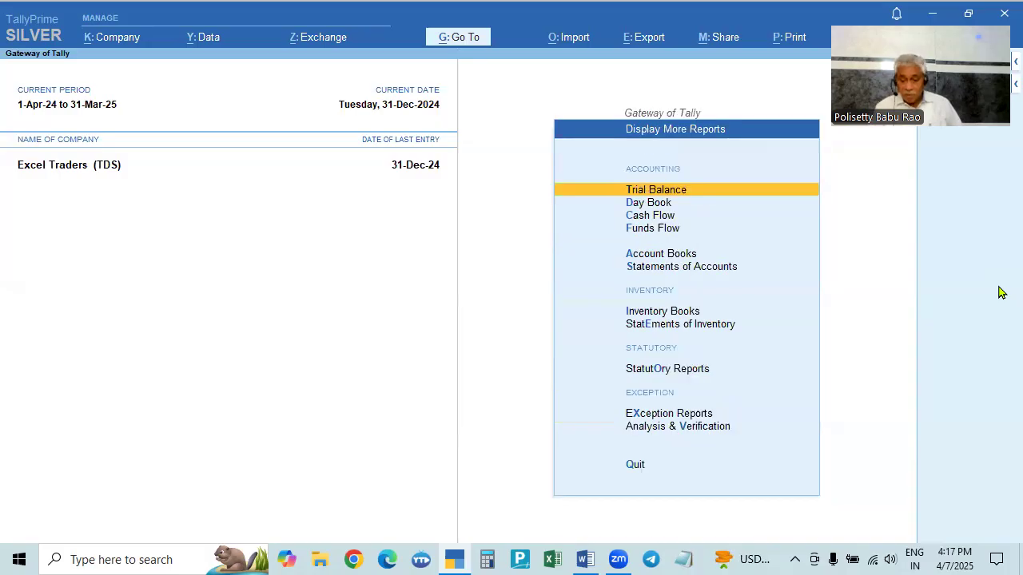
key("Down")
key("Down")
key("Down")
key("Down")
key("Down")
key("Down")
key("Down")
key("Down")
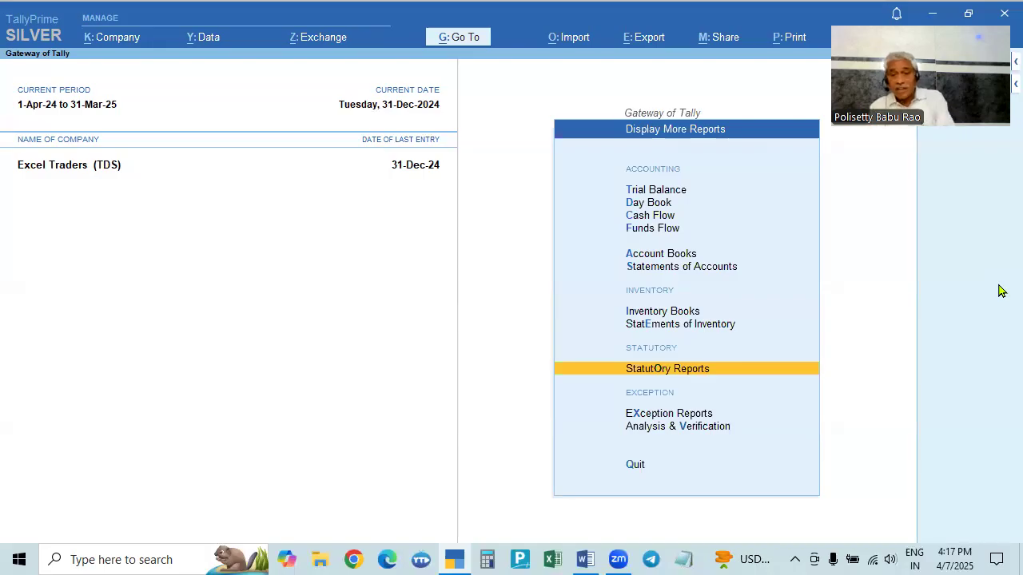
key("Return")
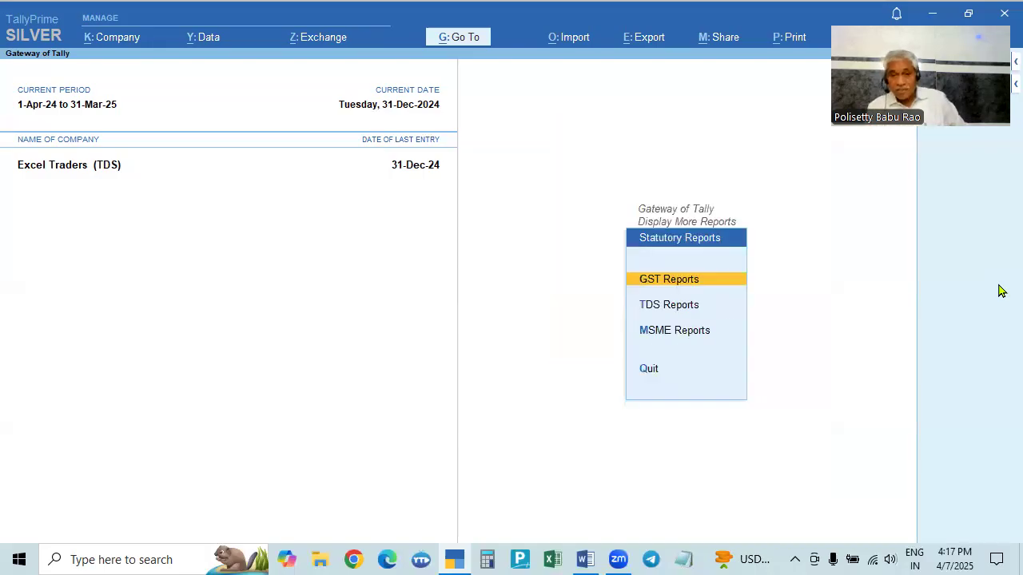
left_click(667, 305)
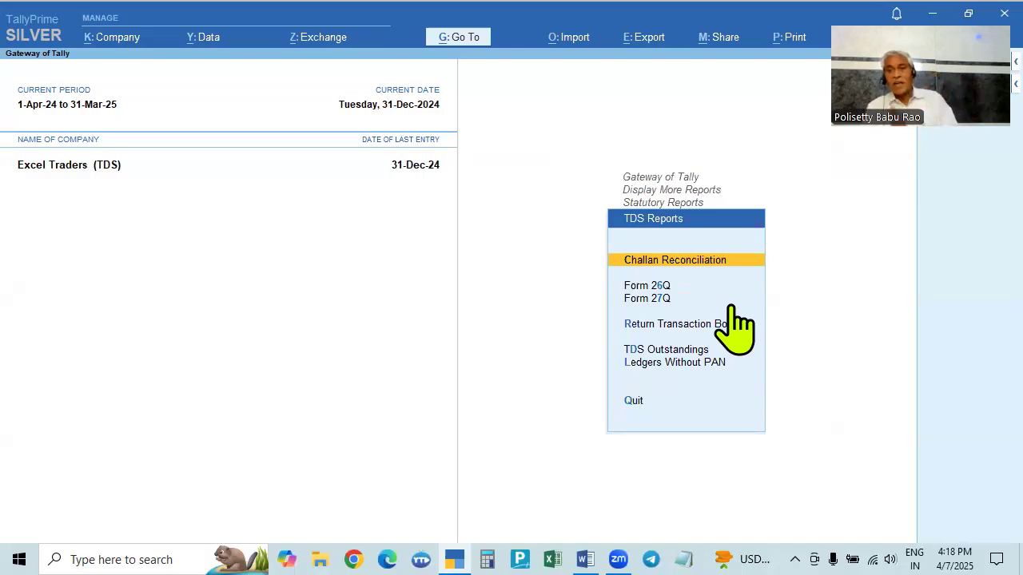
left_click(654, 287)
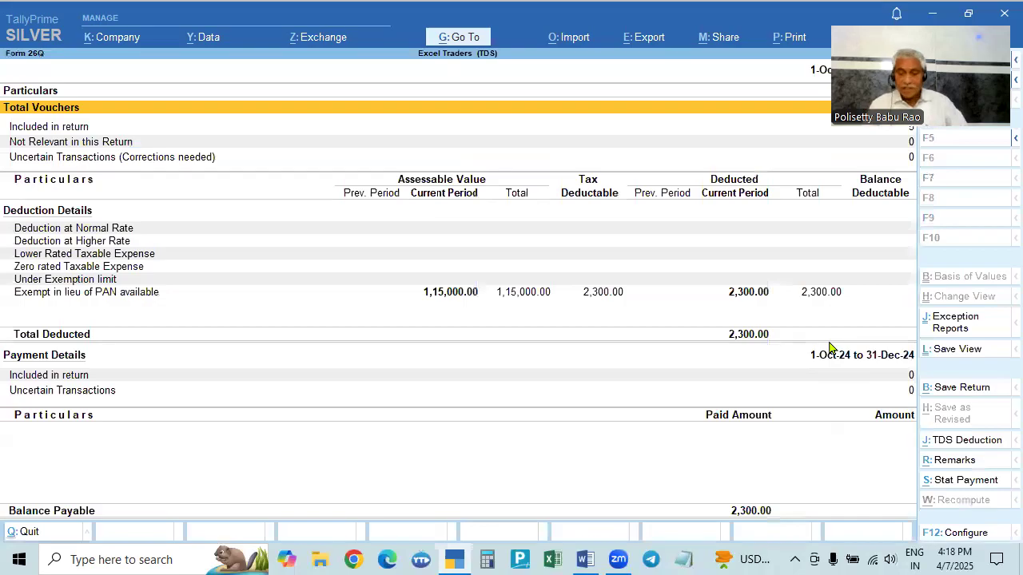
key("Escape")
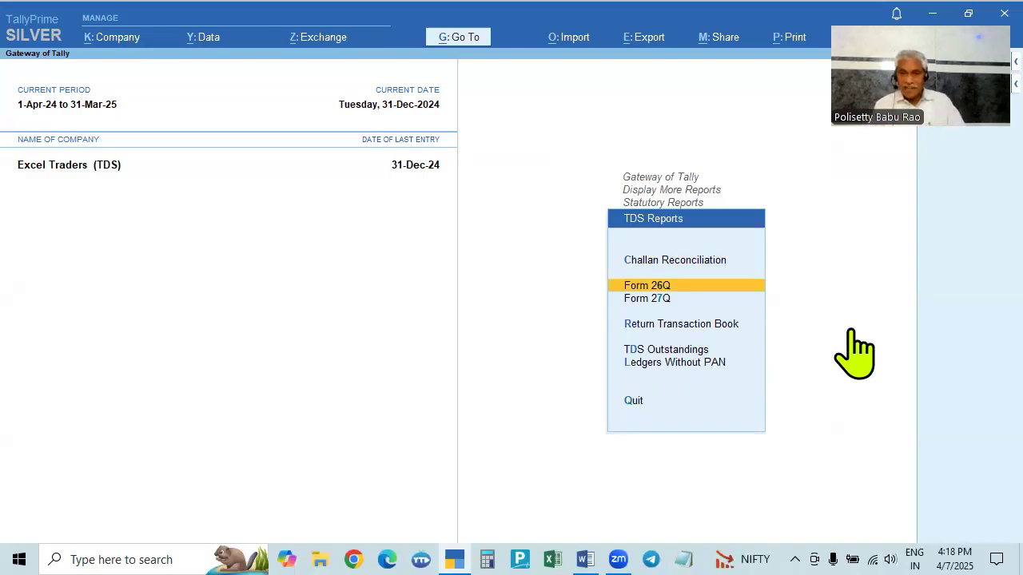
key("Return")
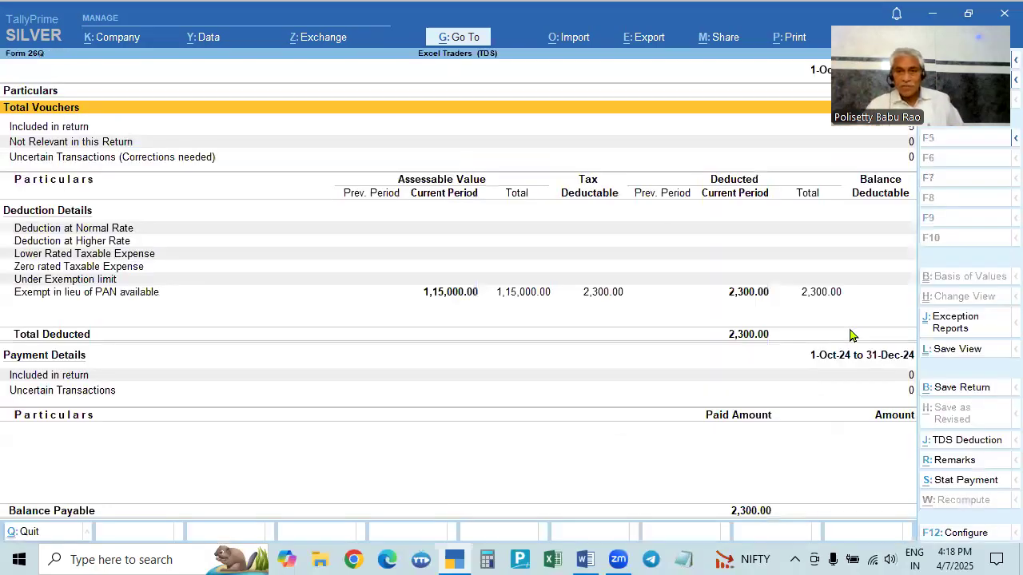
left_click_drag(883, 156, 481, 336)
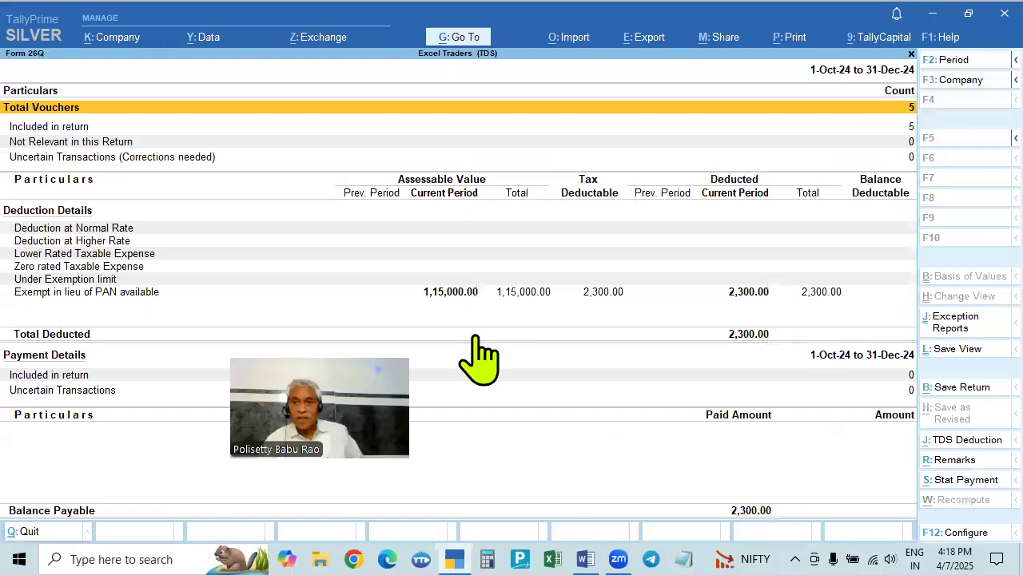
left_click(914, 64)
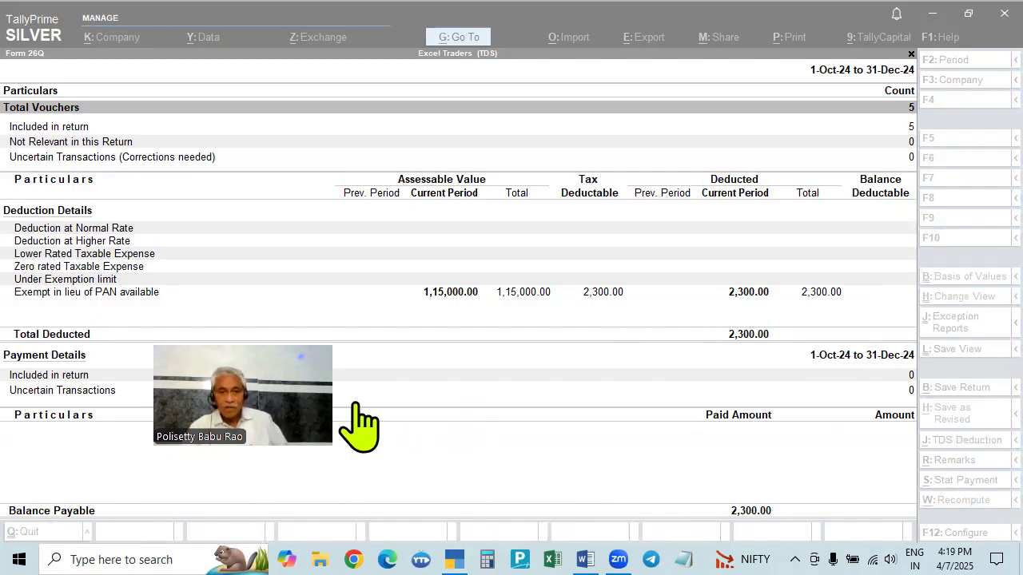
left_click(532, 427)
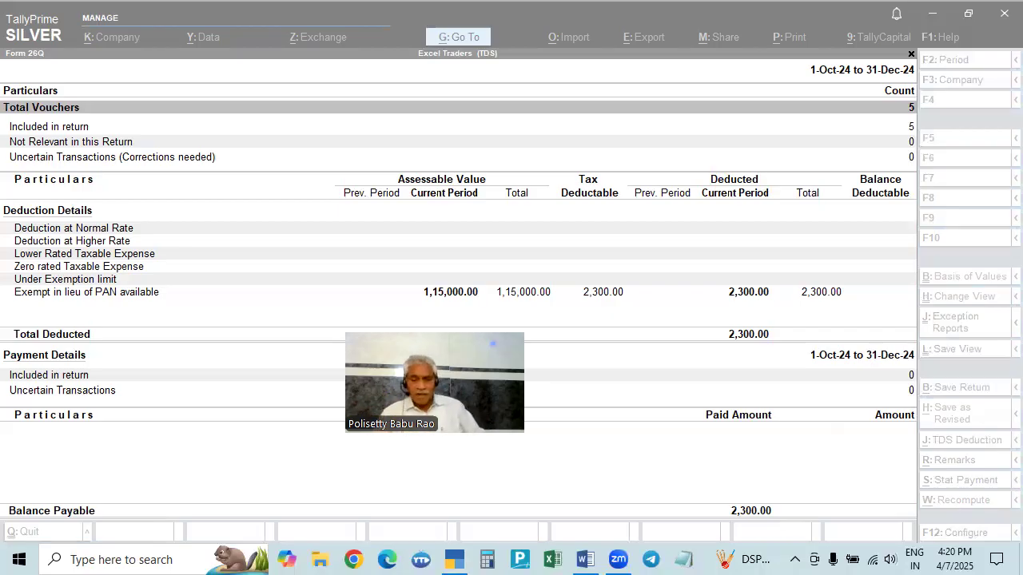
left_click(626, 495)
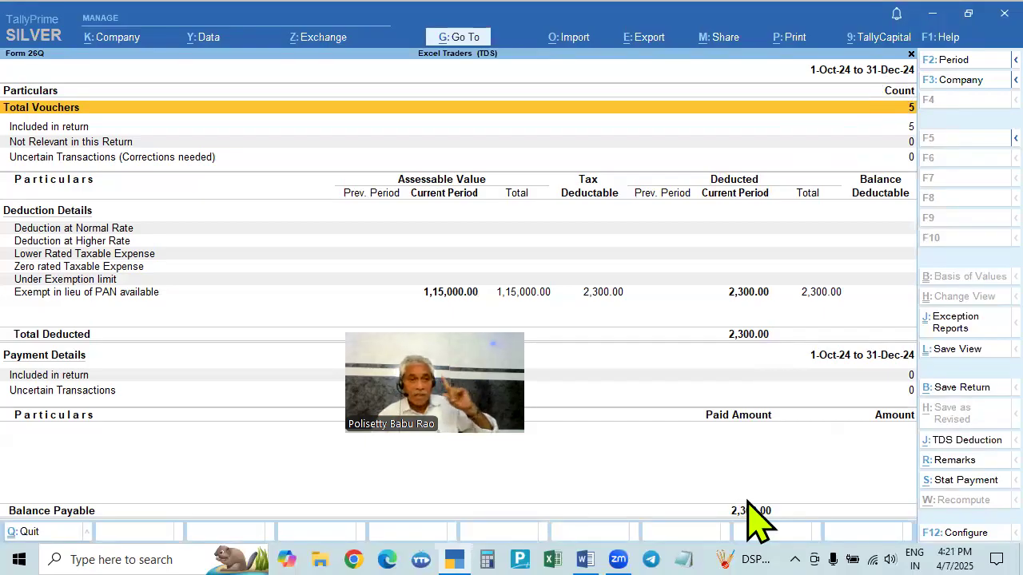
- Start a TDS Stat Payment from Form 26Q deducted till 31-12-2024 for Section 194C, Payment to Transporter 194C
left_click(955, 484)
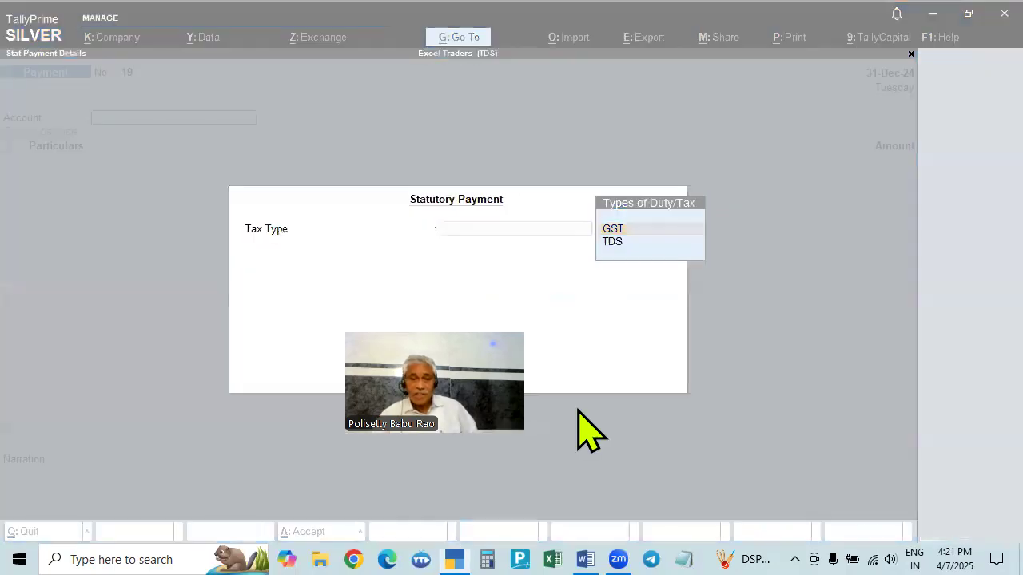
left_click(614, 243)
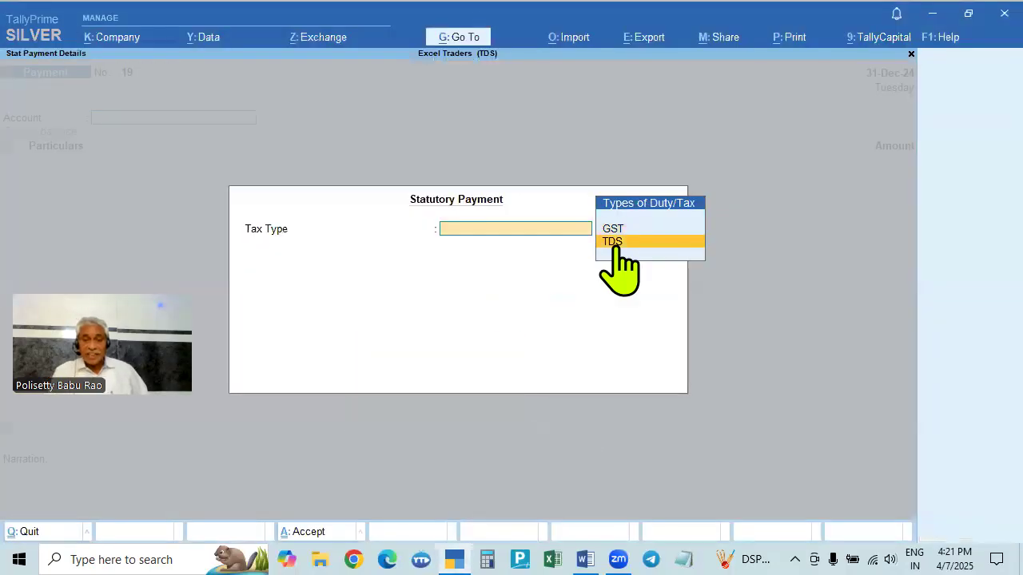
left_click(614, 243)
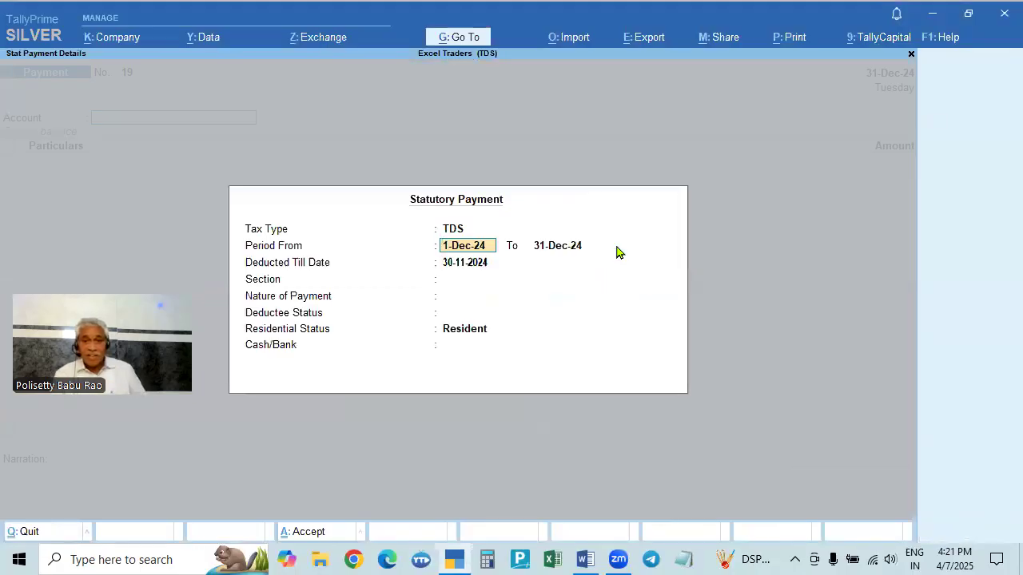
key("Return")
key("Return")
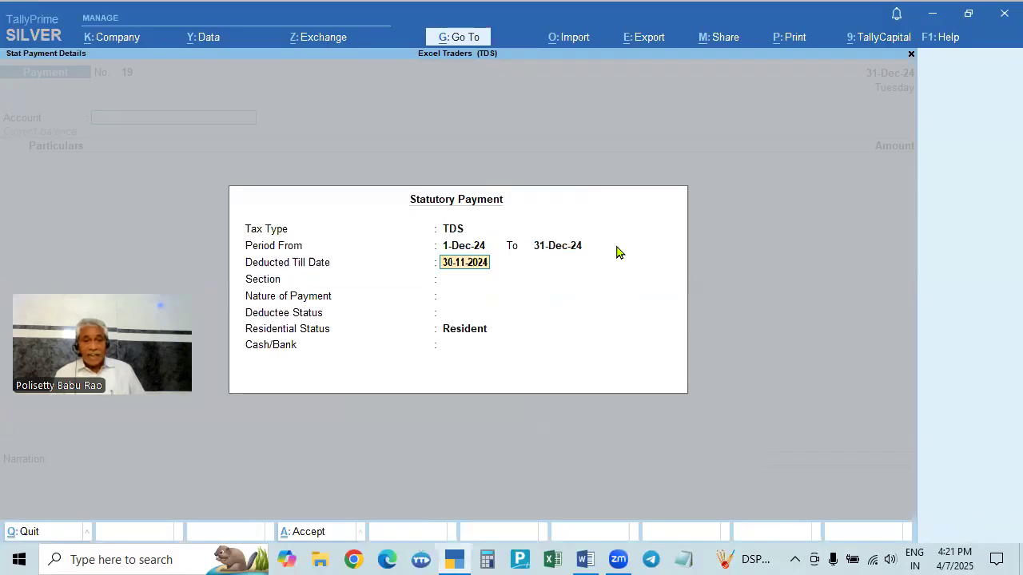
type("31.12")
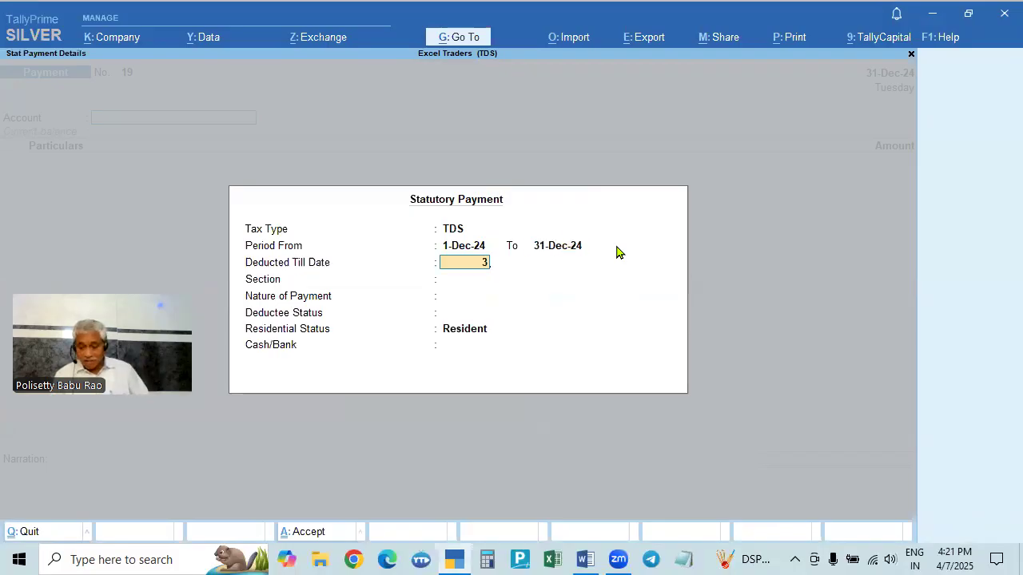
key("Return")
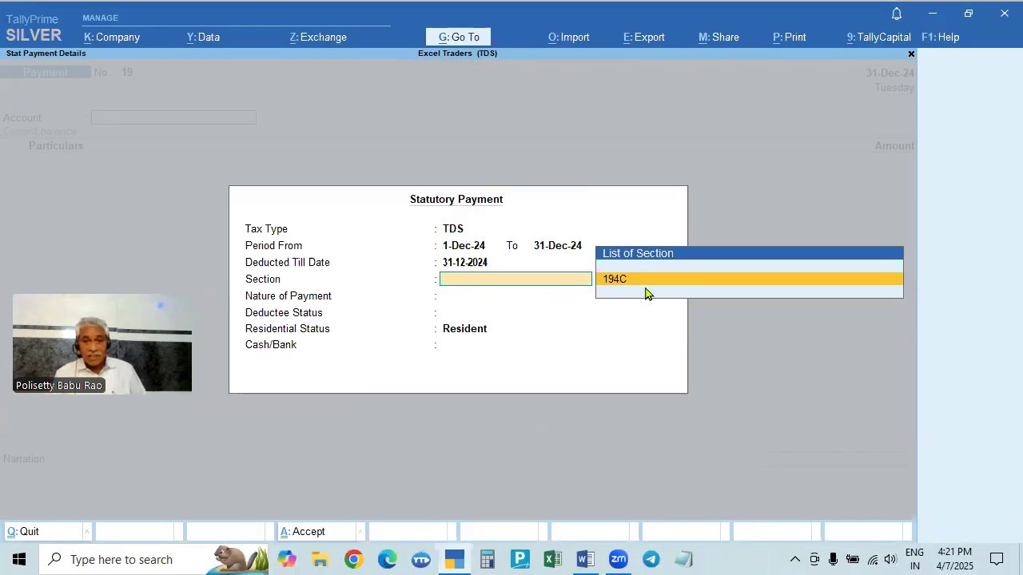
key("Return")
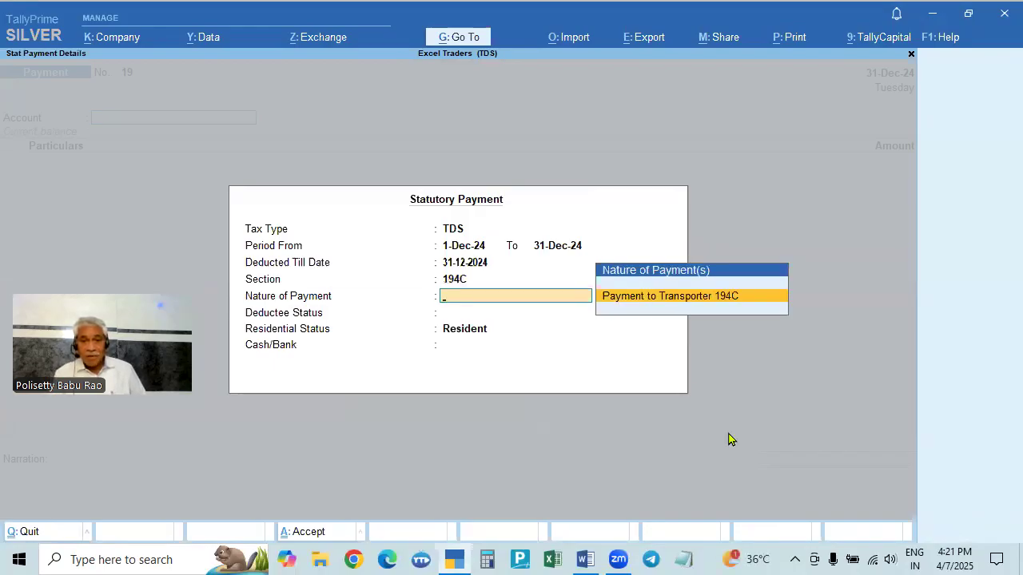
key("Return")
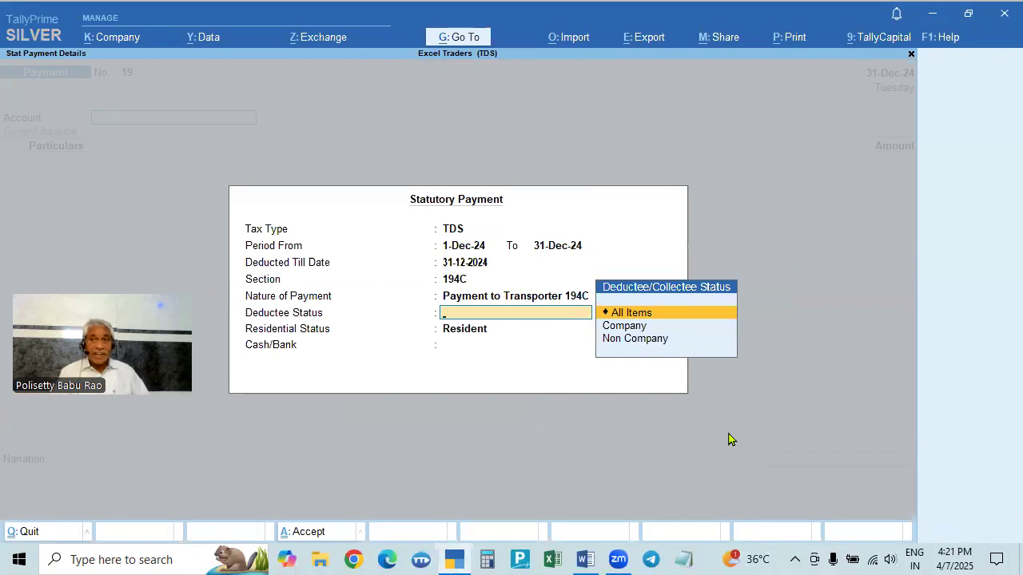
- Set the deductee status to Non Company and abandon the statutory payment
key("Down")
key("Down")
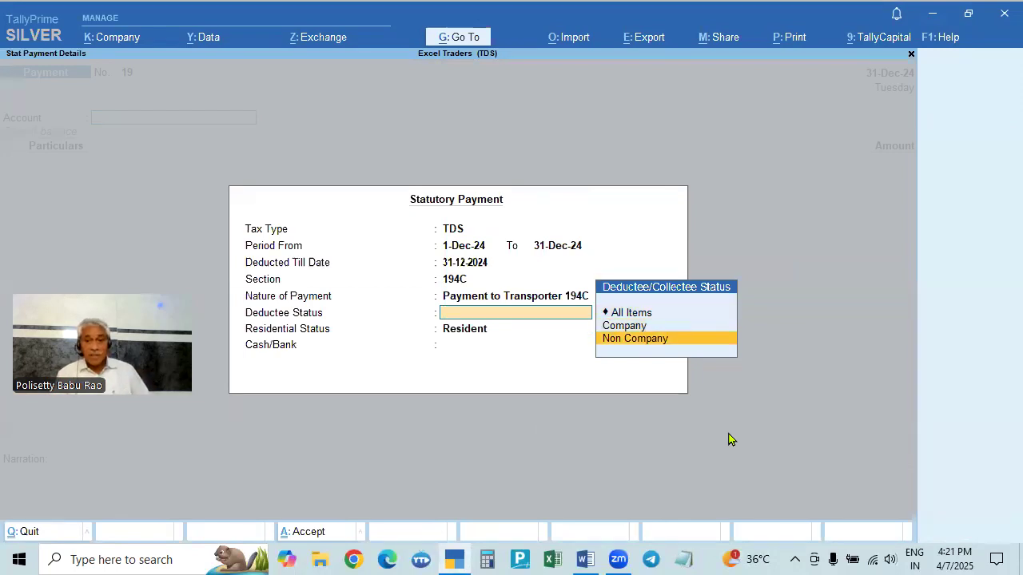
key("Return")
key("Down")
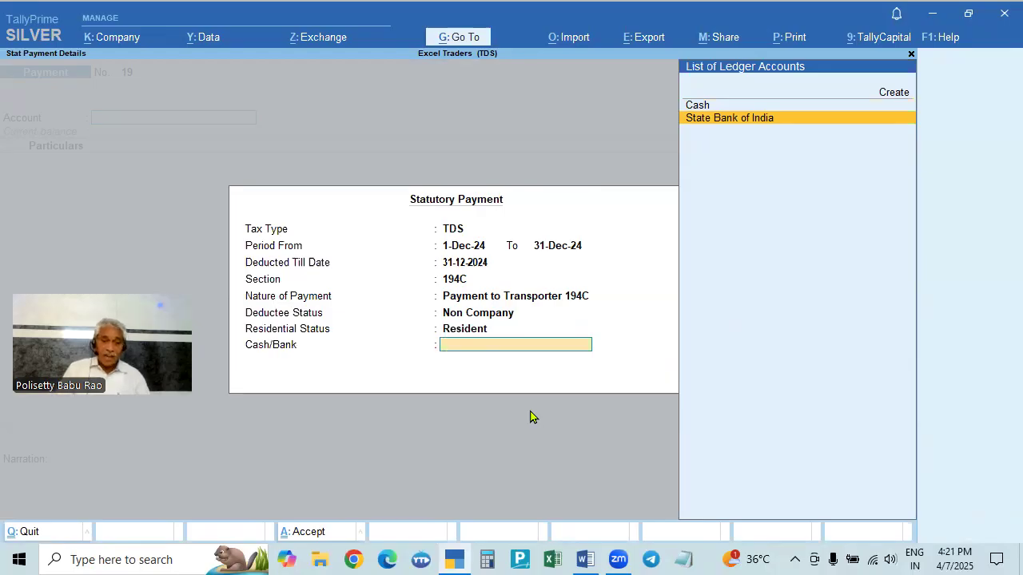
key("Escape")
key("Escape")
key("Escape")
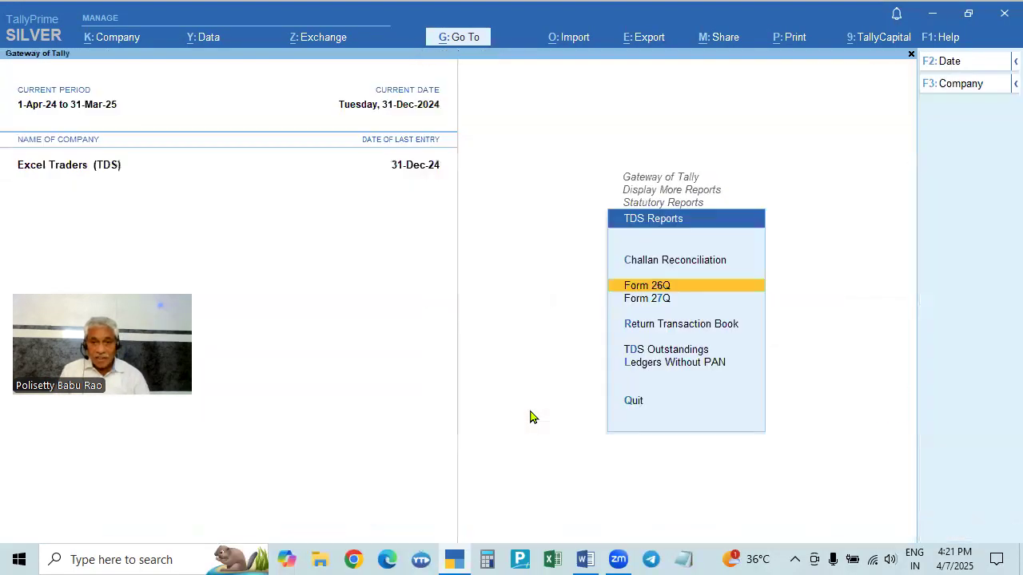
- Open the TDS Outstandings report from the TDS reports
key("Down")
key("Down")
key("Down")
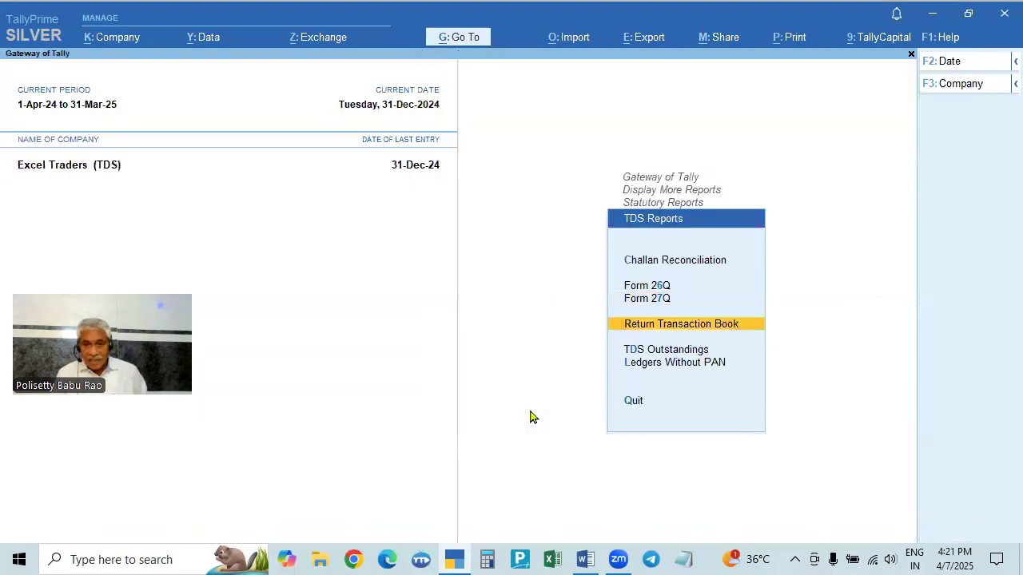
key("Return")
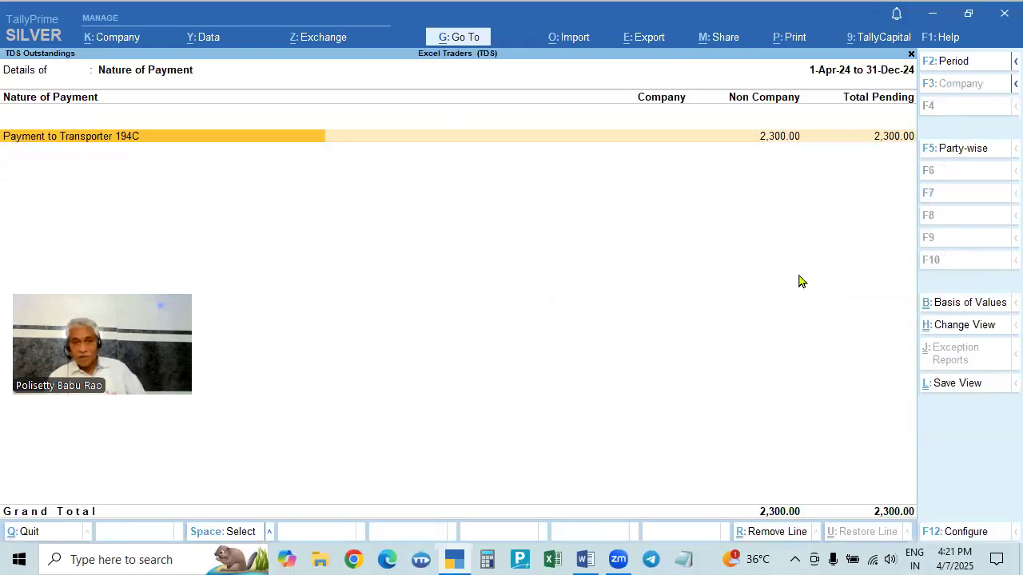
- Go back to the TDS reports and reopen Form 26Q
key("Escape")
key("Up")
key("Up")
key("Up")
key("Return")
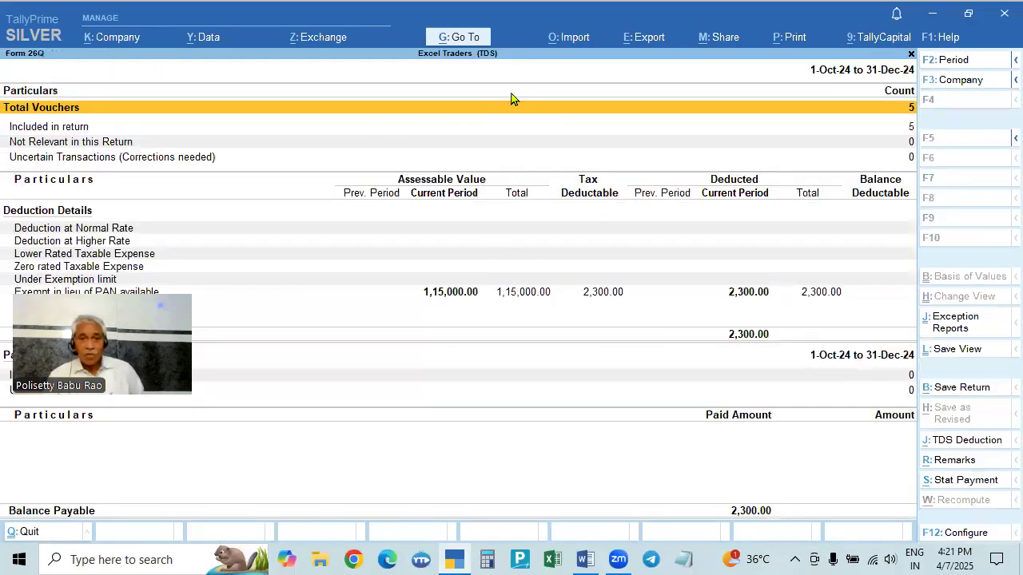
- Create a new Payment voucher and set its date to 6-1 (6-Jan-25)
left_click(458, 38)
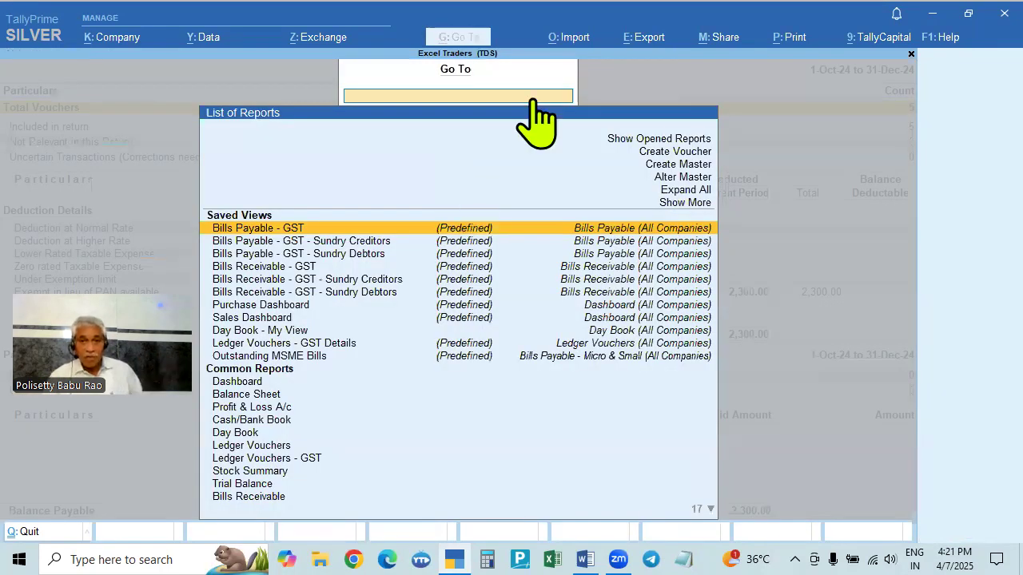
left_click(771, 188)
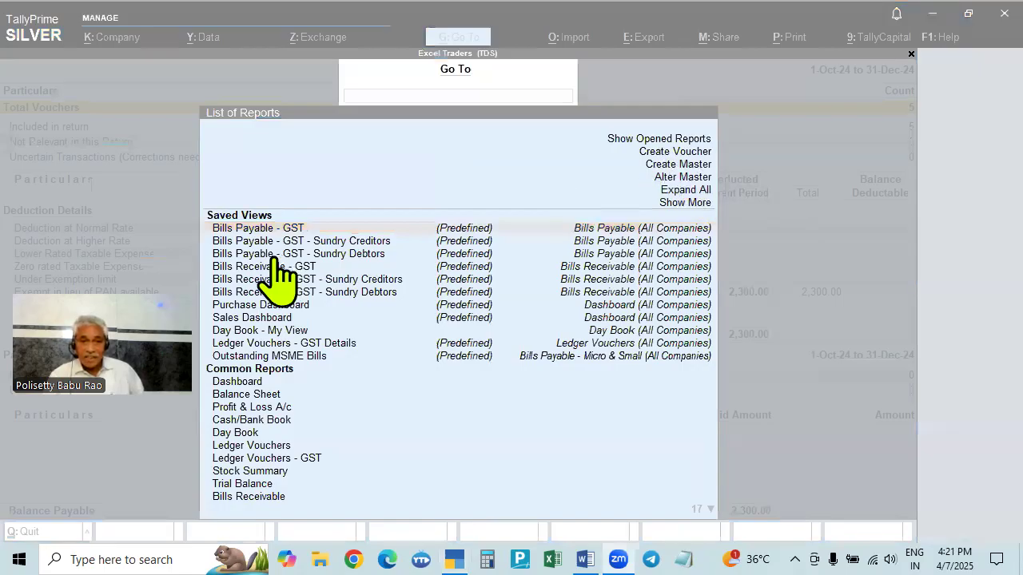
left_click(672, 154)
left_click(673, 154)
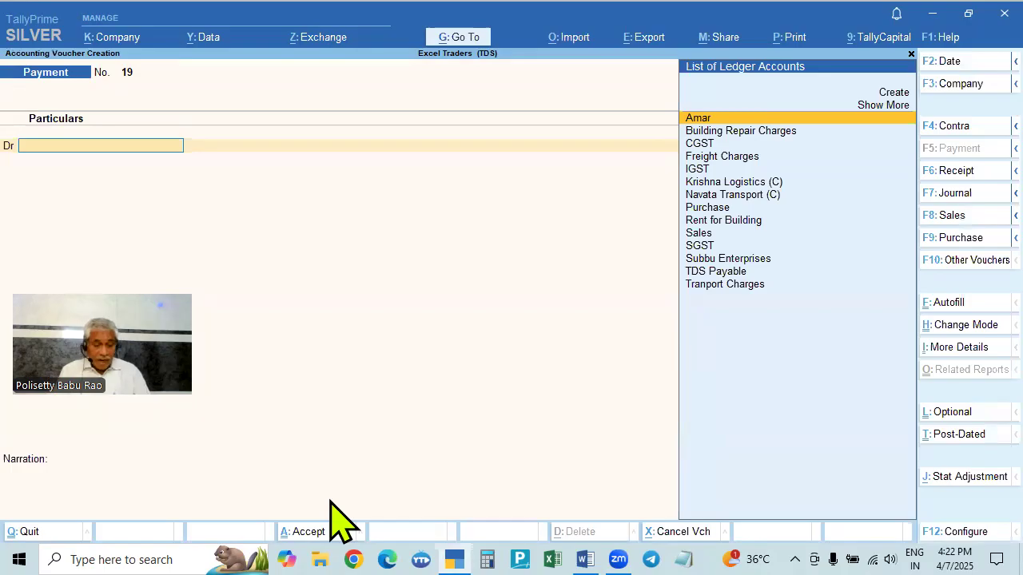
key("F2")
type("7.")
key("BackSpace")
key("BackSpace")
type("6.1")
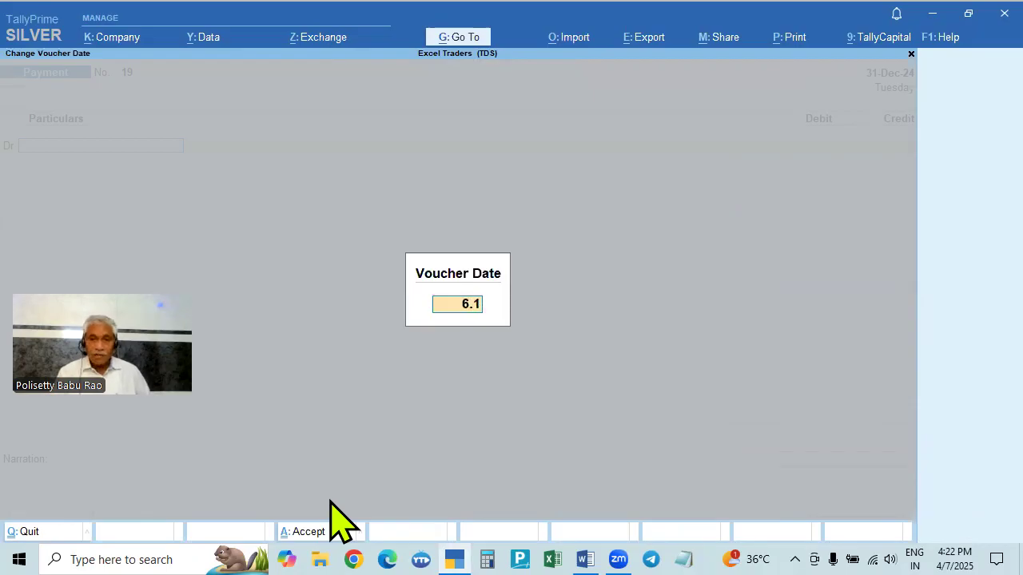
key("Return")
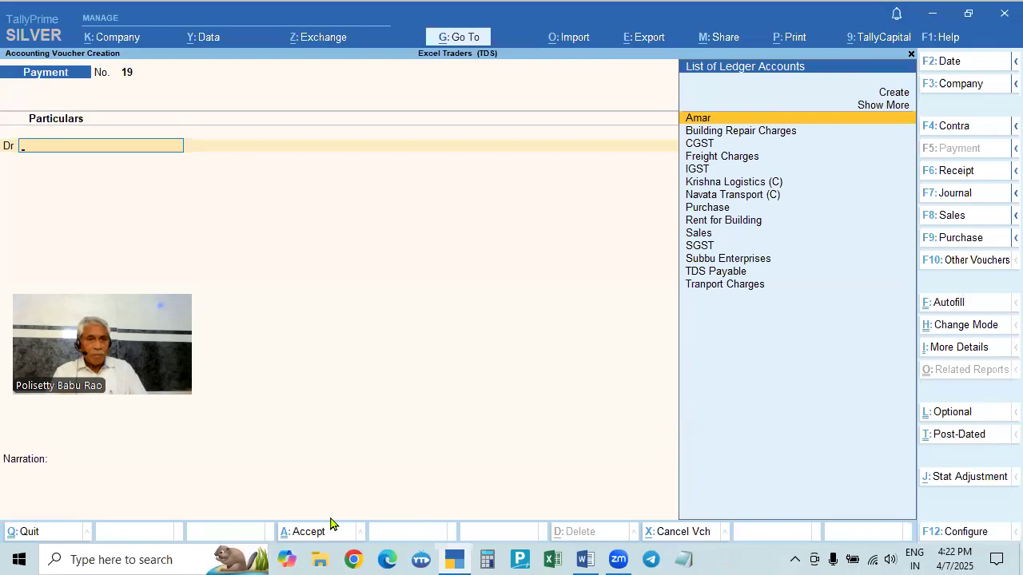
- Autofill the payment as a TDS Stat Payment for 1-Dec-24 to 31-Dec-24, section 194C, Payment to Transporter 194C
left_click(949, 303)
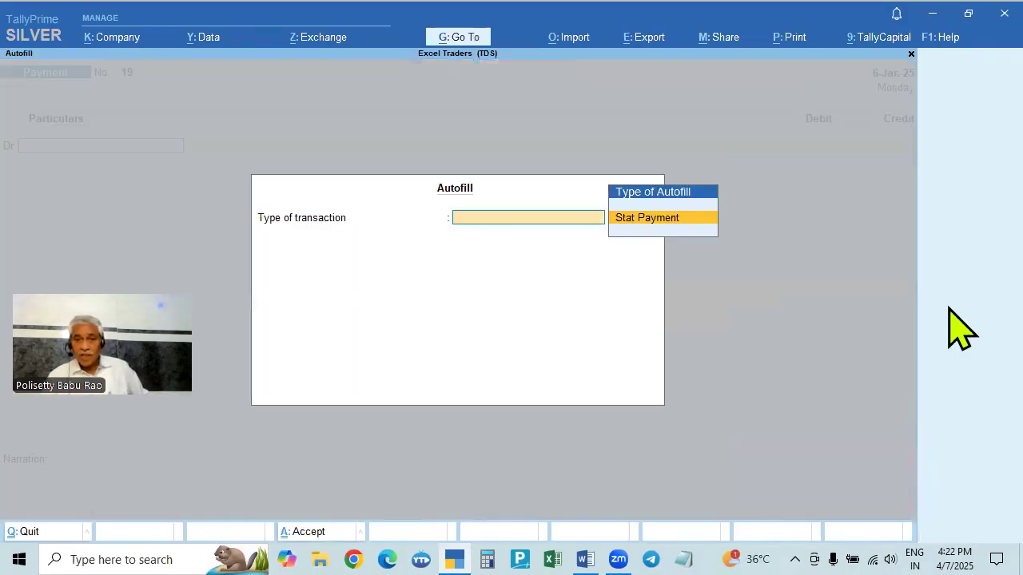
left_click(653, 221)
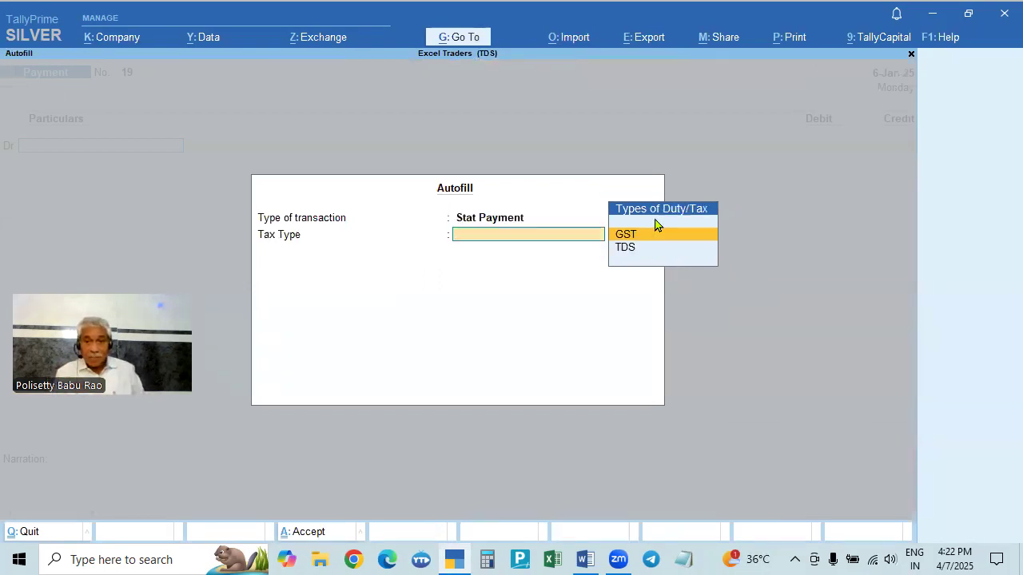
left_click(623, 248)
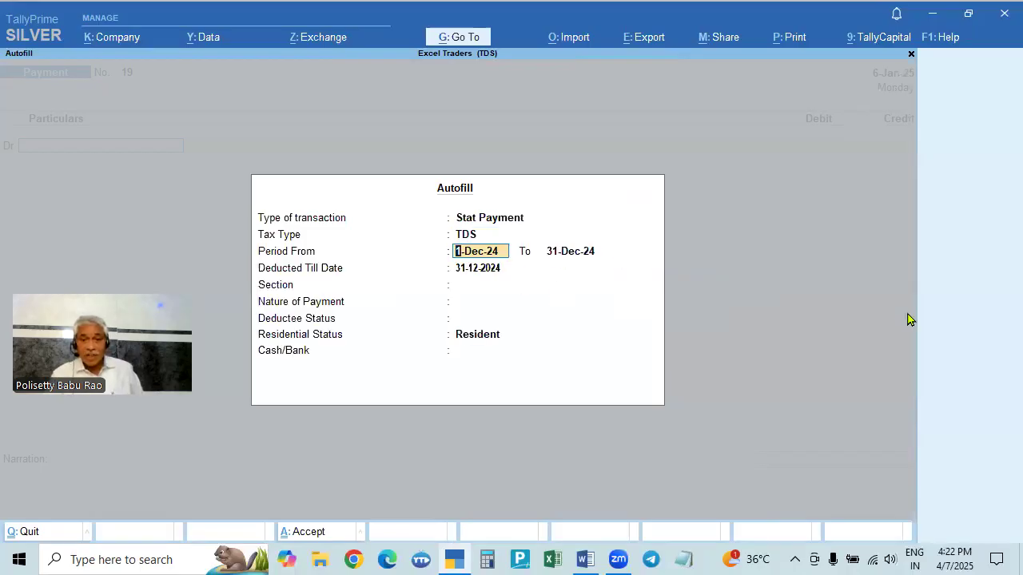
key("Return")
key("Return")
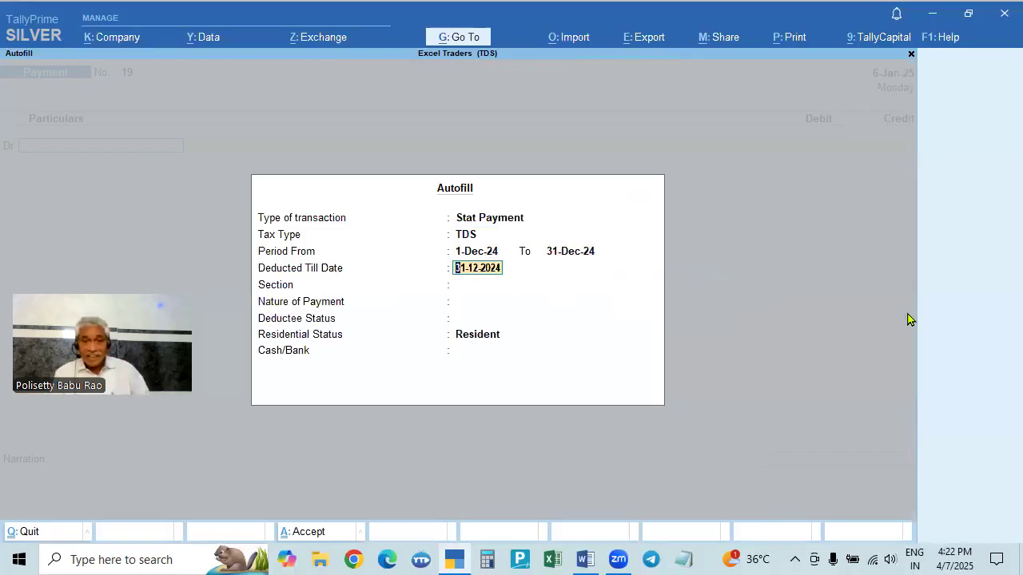
key("Return")
key("Return")
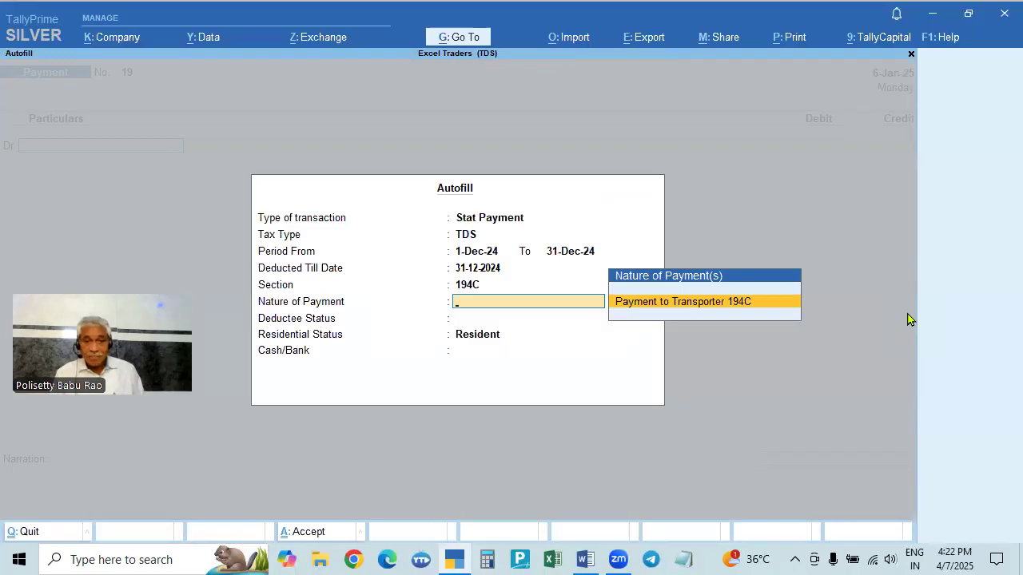
key("Return")
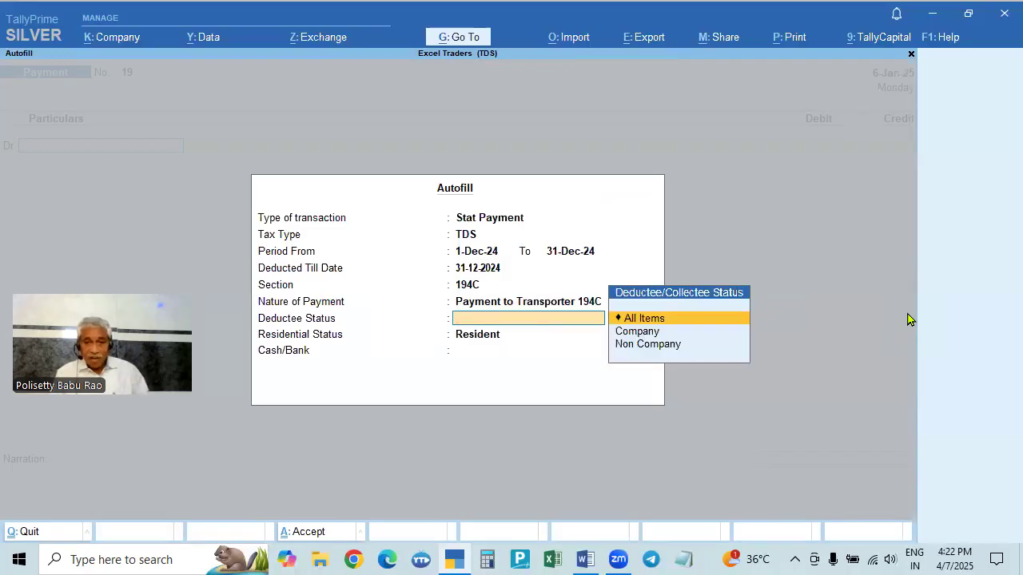
- Set the autofill deductee status to Non Company and pay from State Bank of India
key("Down")
key("Down")
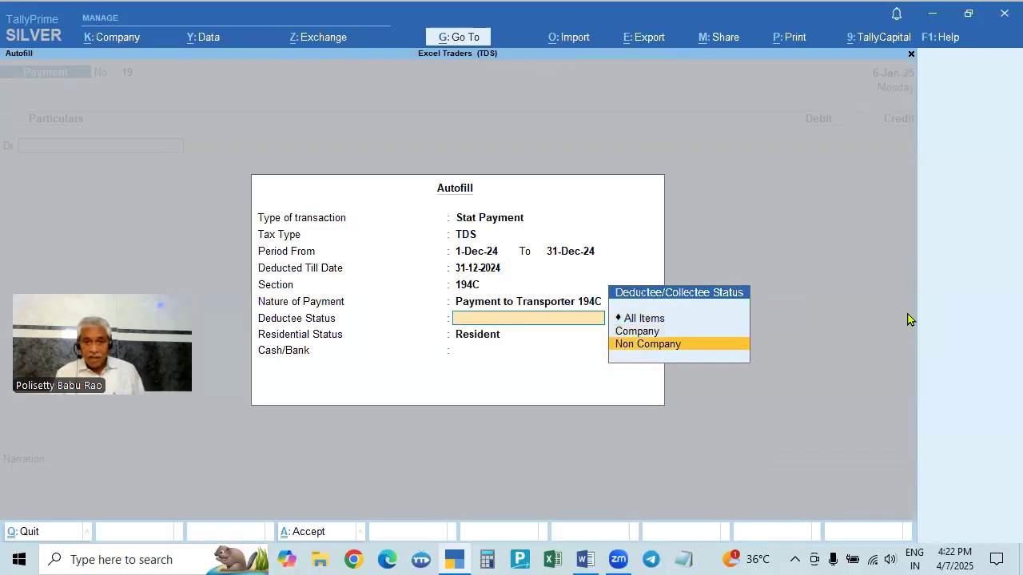
key("Return")
key("Down")
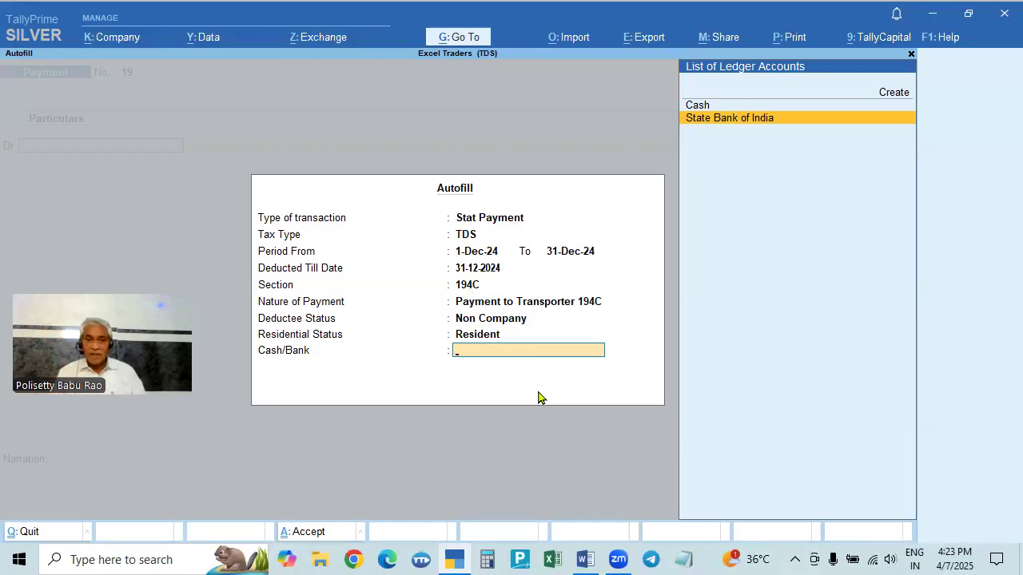
key("Return")
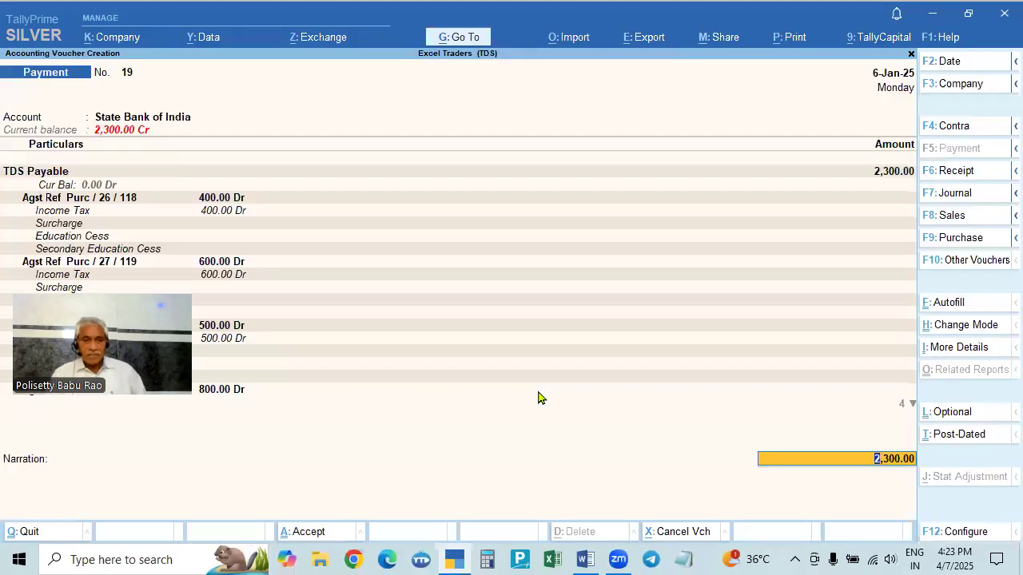
- Accept the autofilled TDS Payable line with its four bill references and close the ledger list
left_click_drag(218, 369, 668, 395)
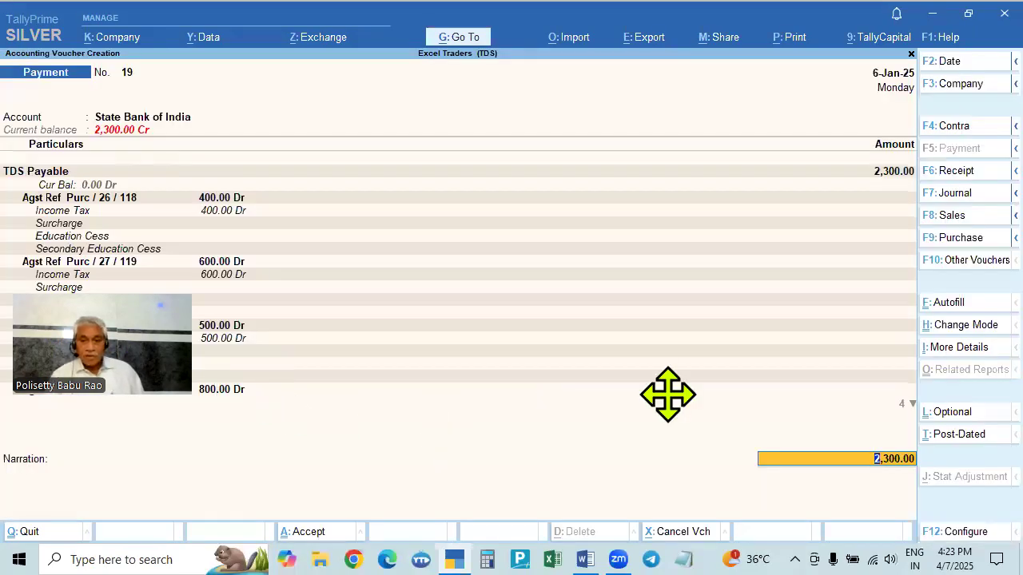
key("Return")
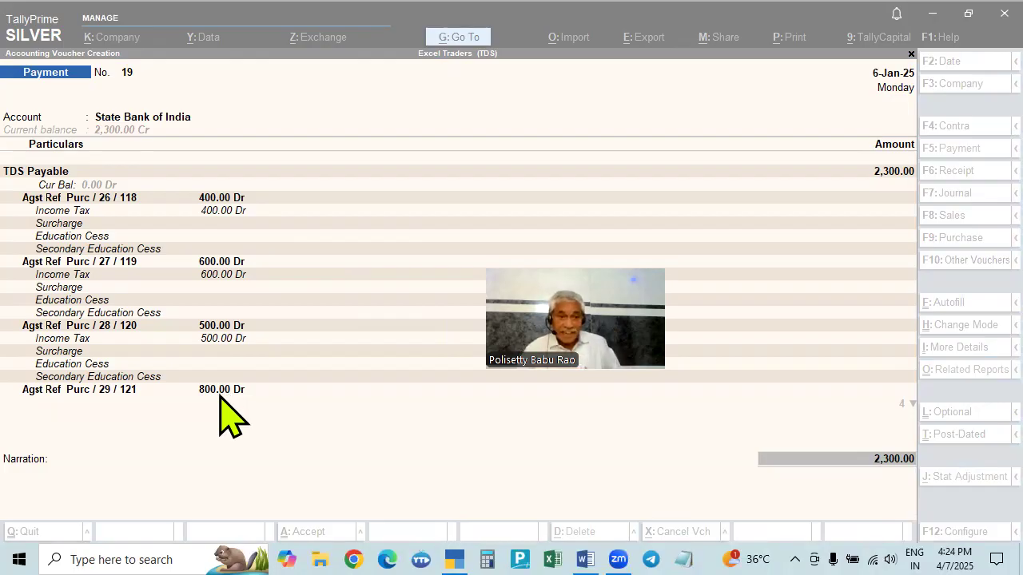
left_click_drag(464, 311, 400, 285)
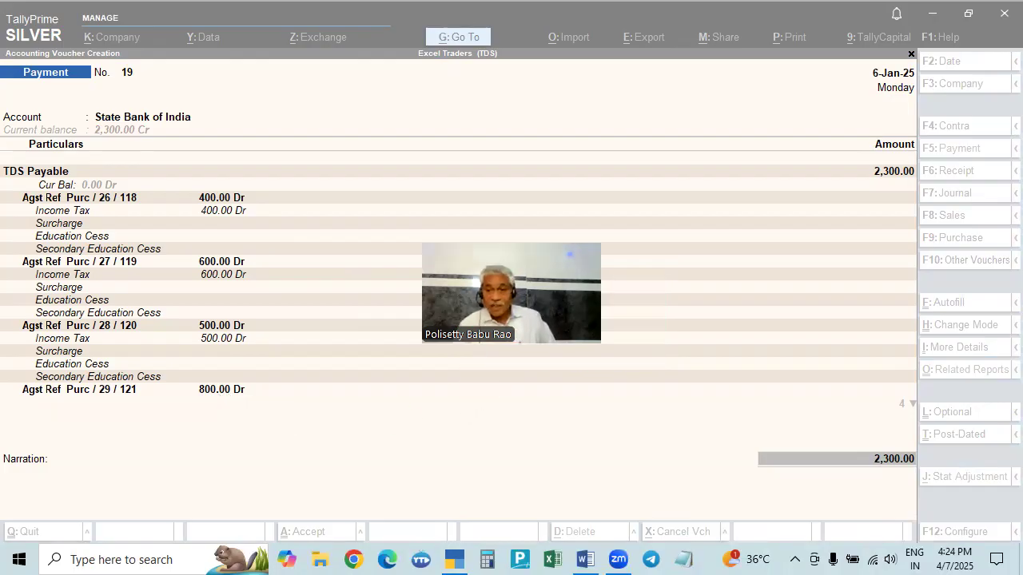
left_click(740, 414)
key("Return")
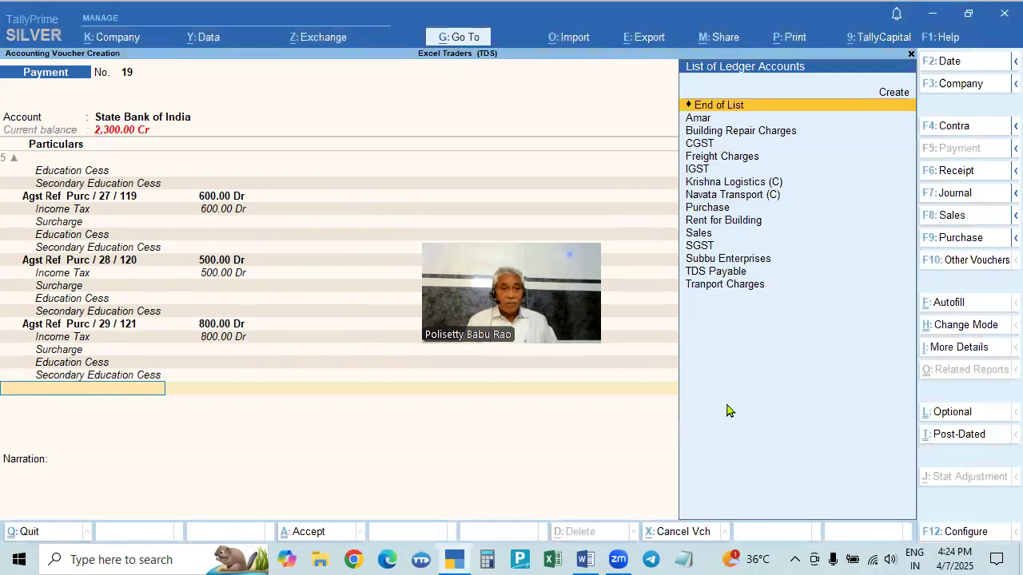
key("Return")
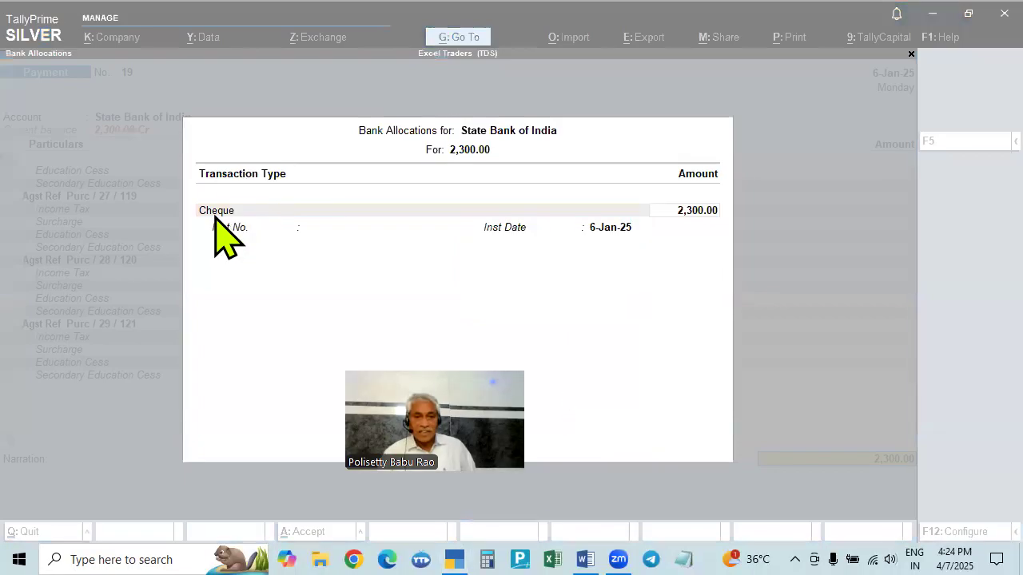
- Enter cheque instrument number 123456 in the bank allocation and save the payment voucher
key("Return")
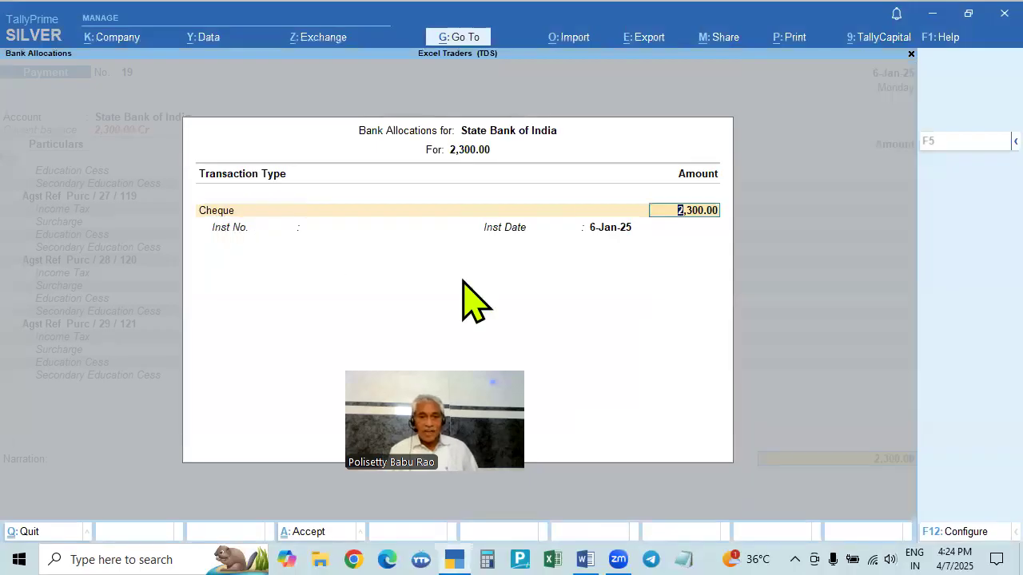
key("Return")
type("123456")
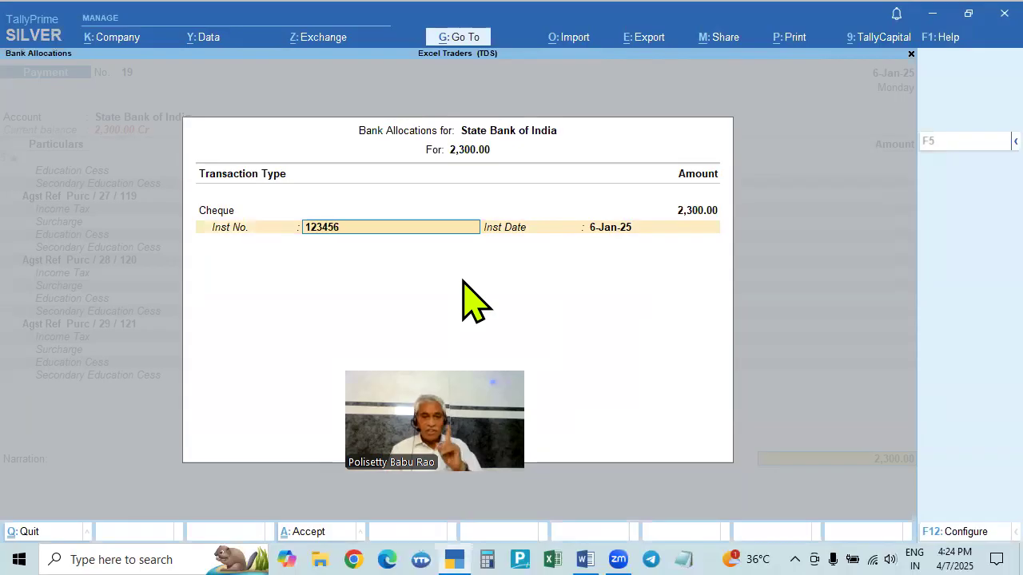
key("Return")
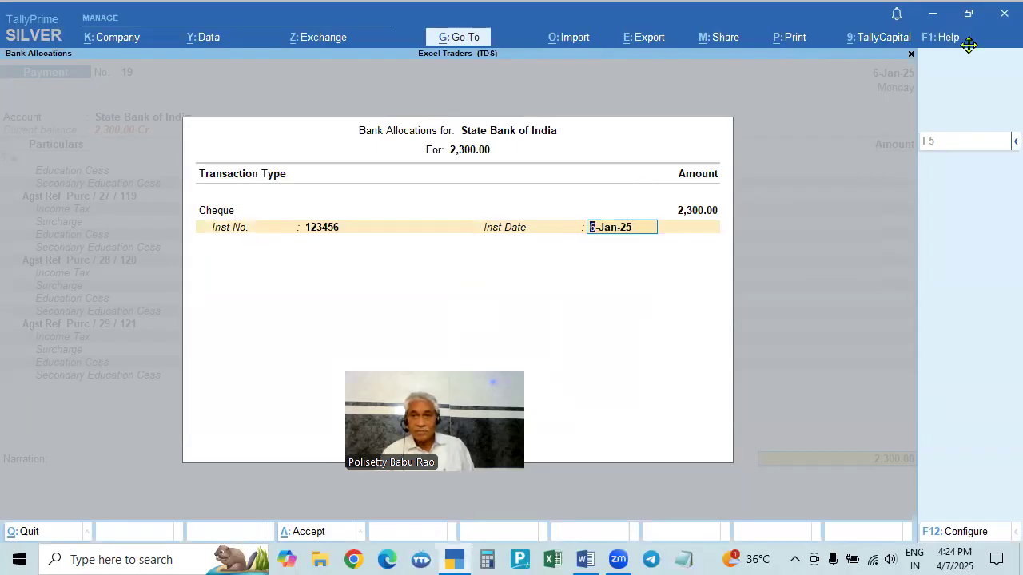
key("Return")
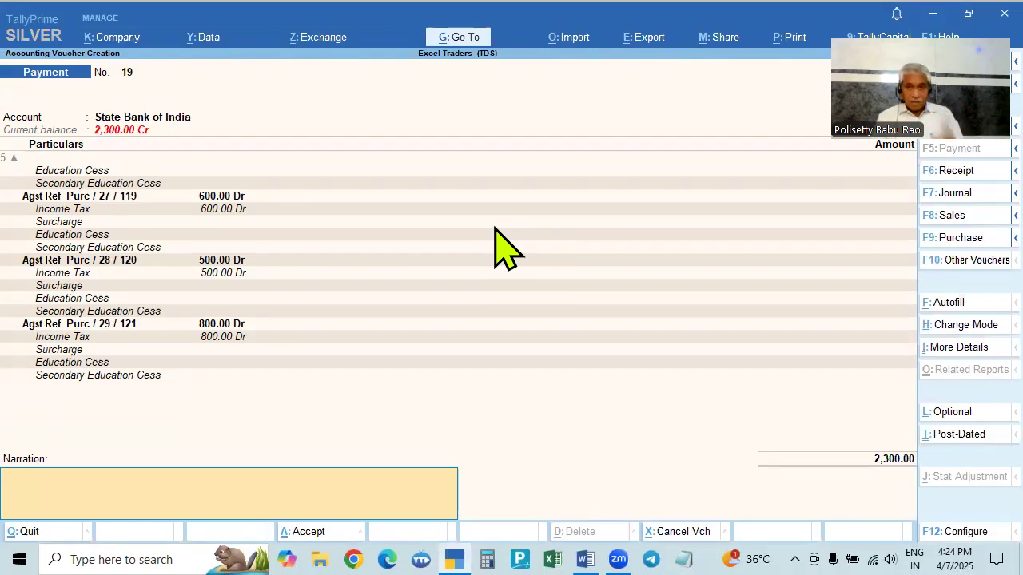
key("Return")
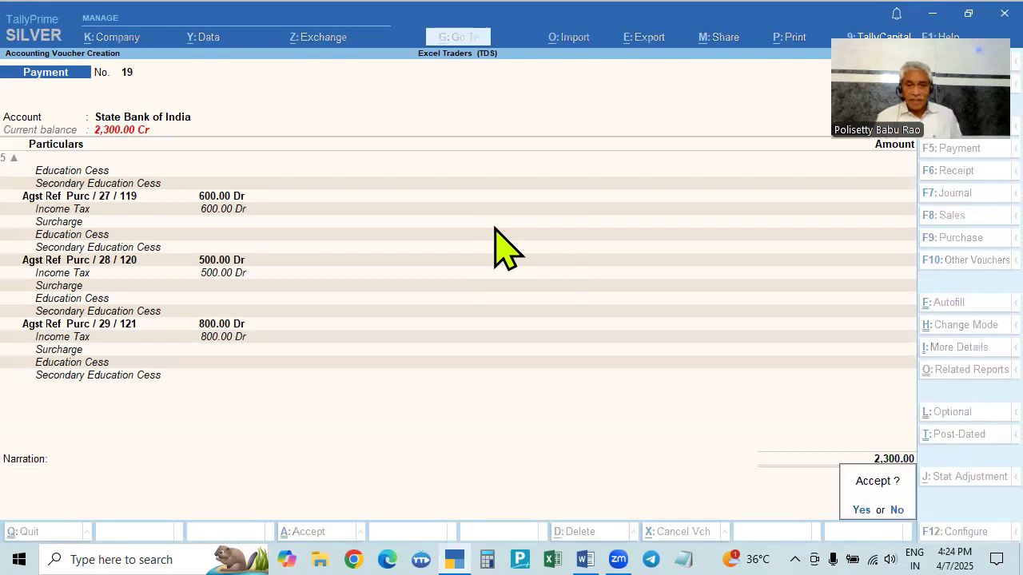
key("Return")
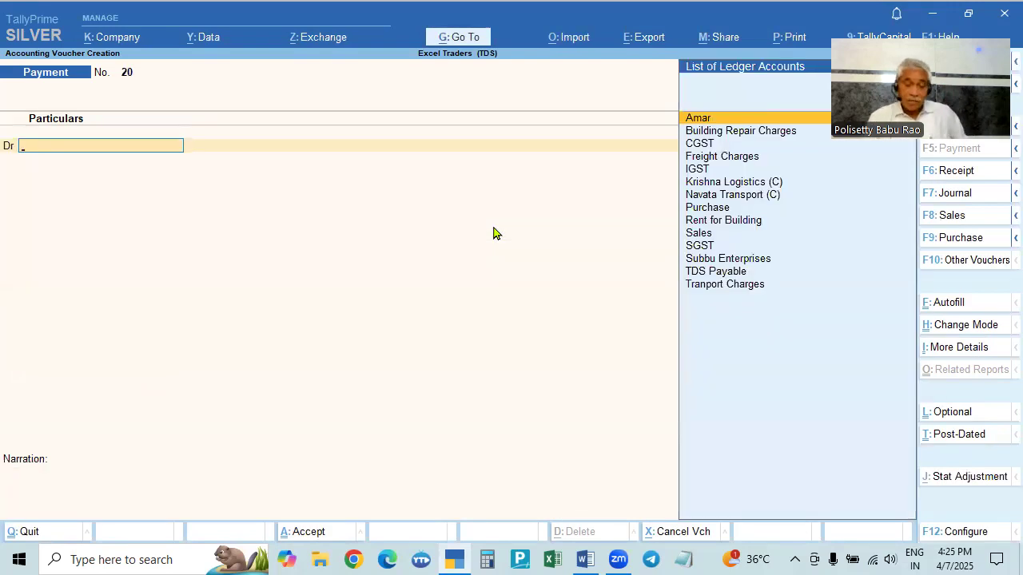
- Review the deduction and payment details in the Form 26Q report
key("Escape")
key("Return")
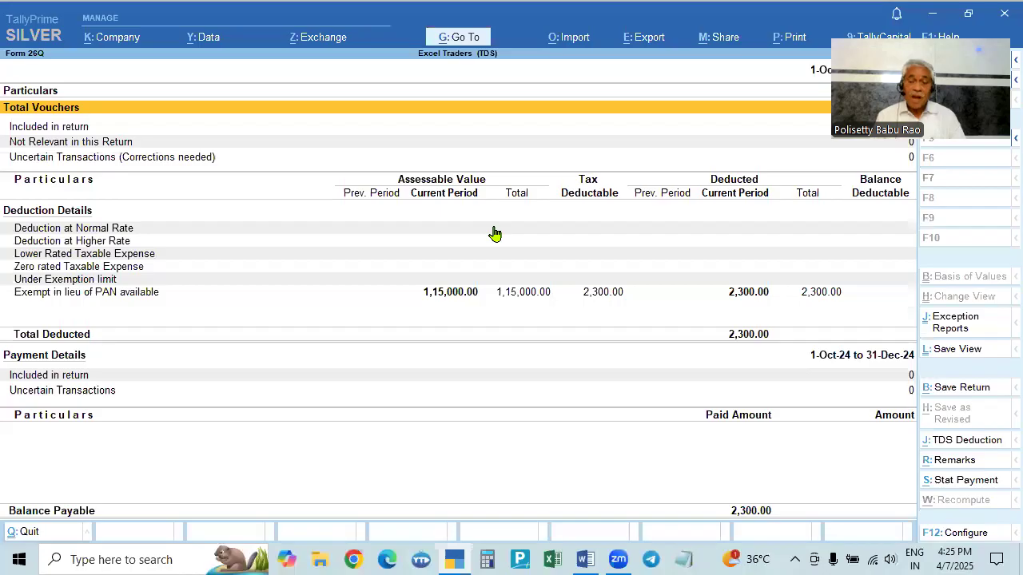
key("Down")
key("Down")
key("Down")
key("Down")
key("Down")
key("Down")
key("Down")
key("Down")
key("Down")
key("Down")
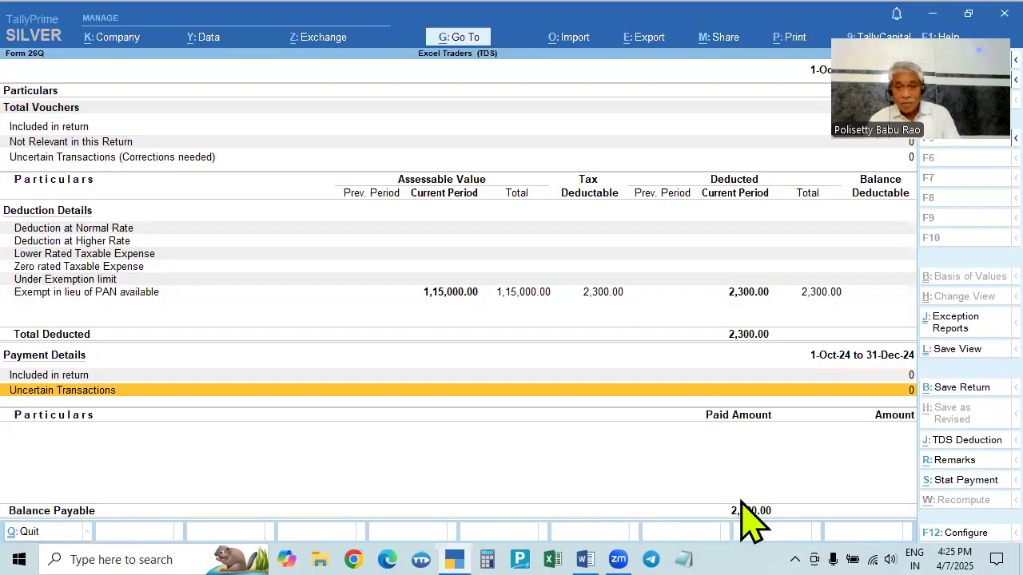
left_click_drag(887, 94, 554, 261)
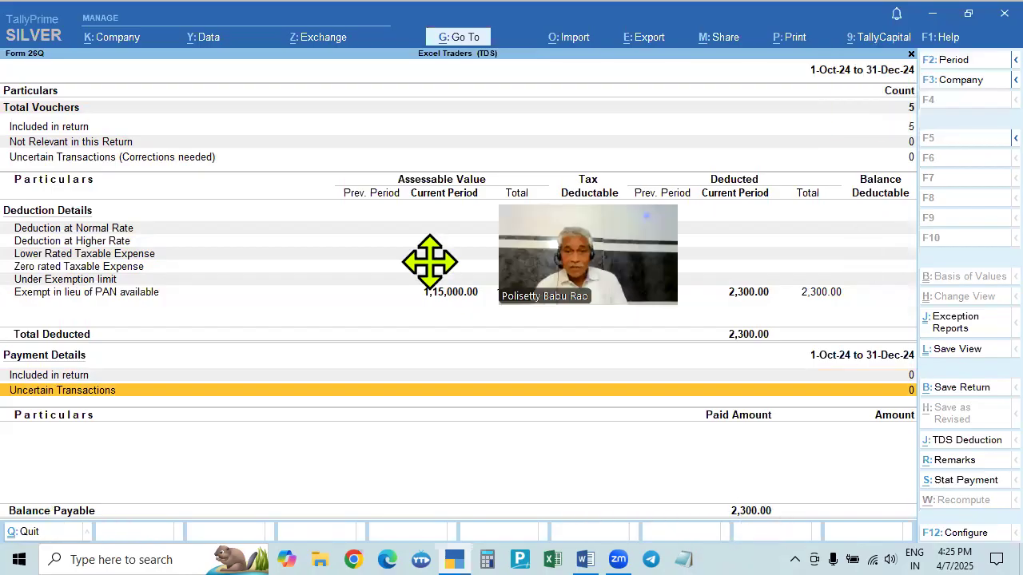
left_click(688, 304)
left_click_drag(688, 304, 964, 92)
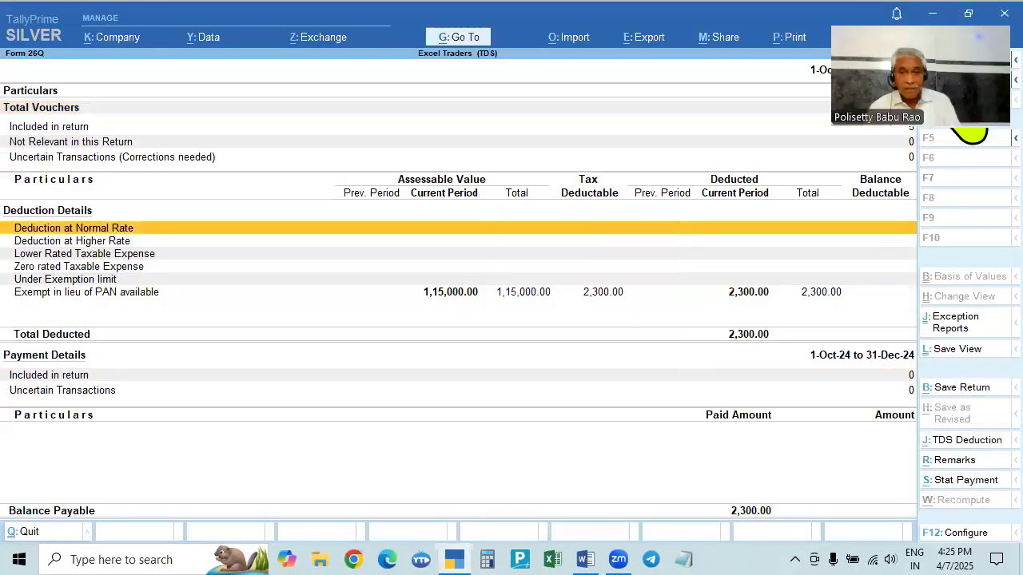
left_click(827, 268)
key("Escape")
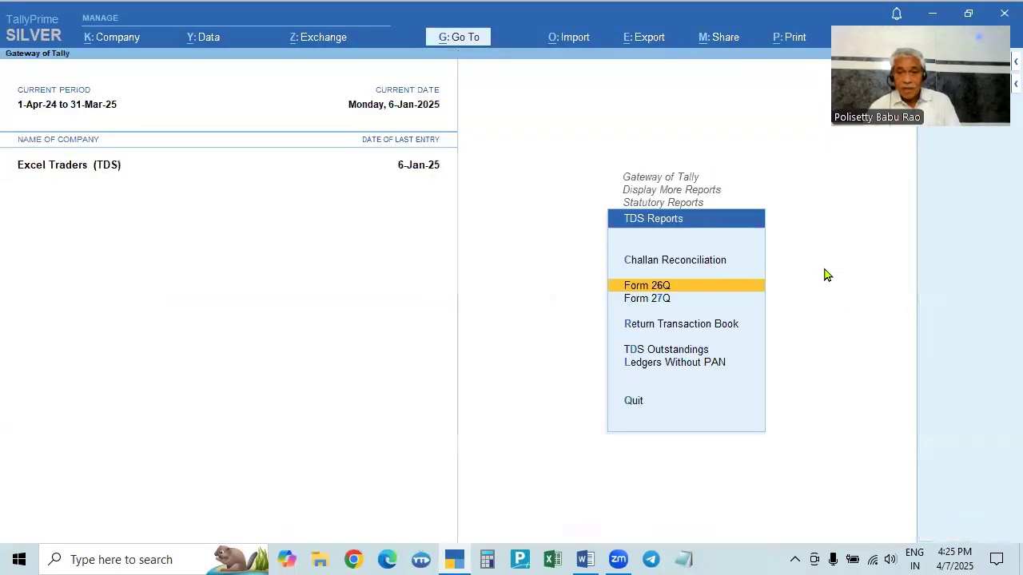
- Open the TDS Outstandings report to check for pending TDS
key("Down")
key("Down")
key("Down")
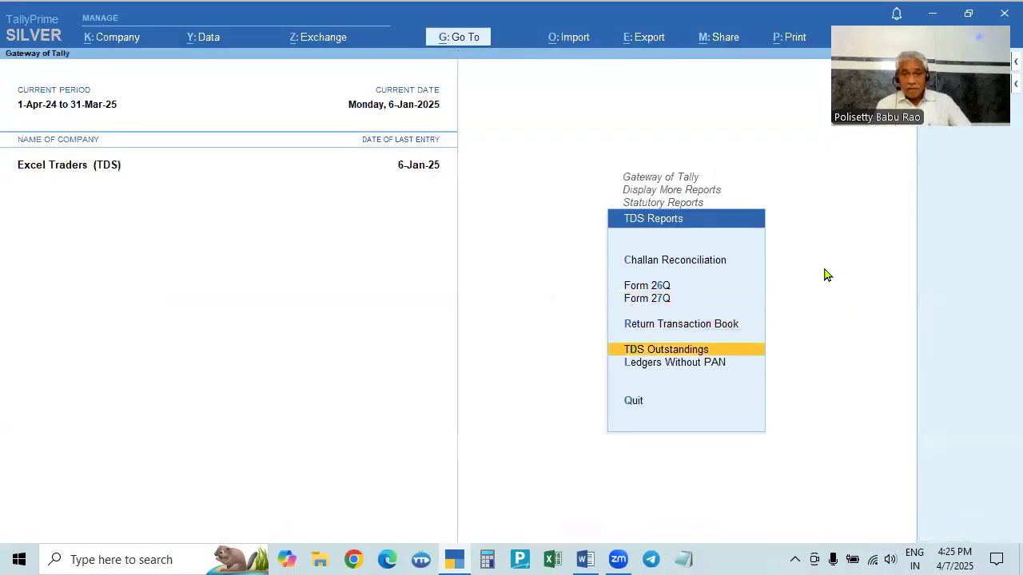
key("Return")
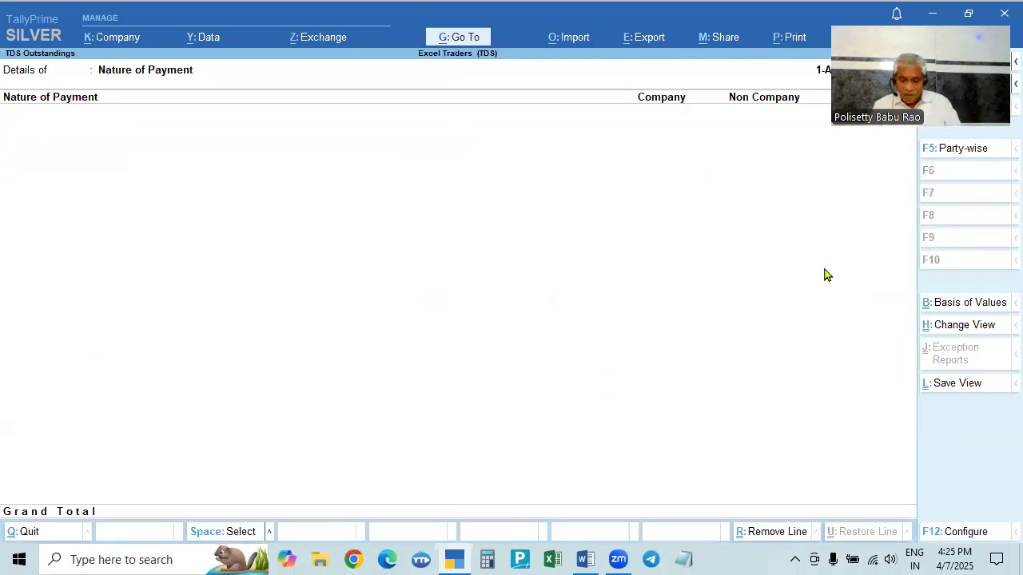
key("Escape")
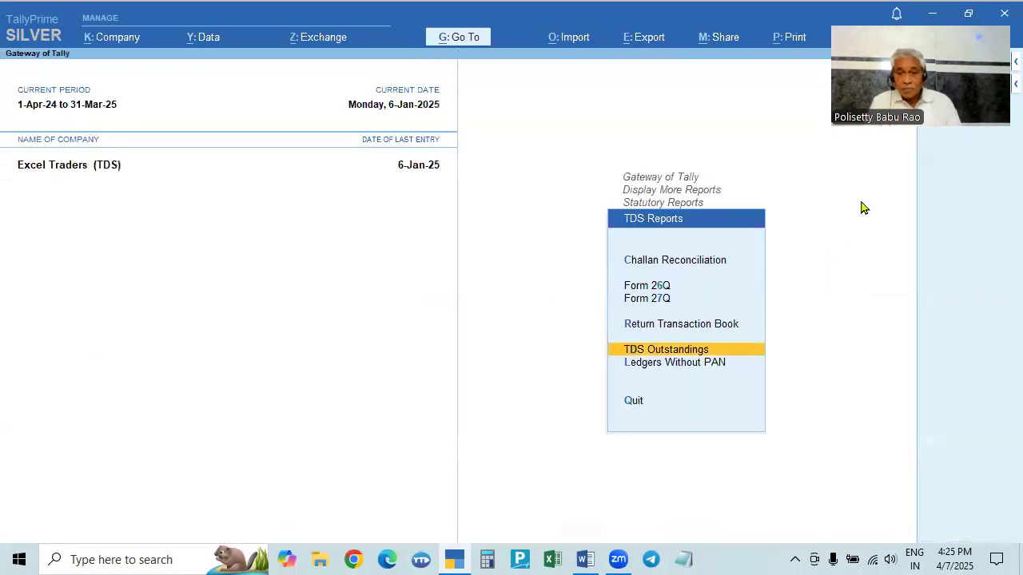
key("Return")
left_click_drag(882, 120, 904, 101)
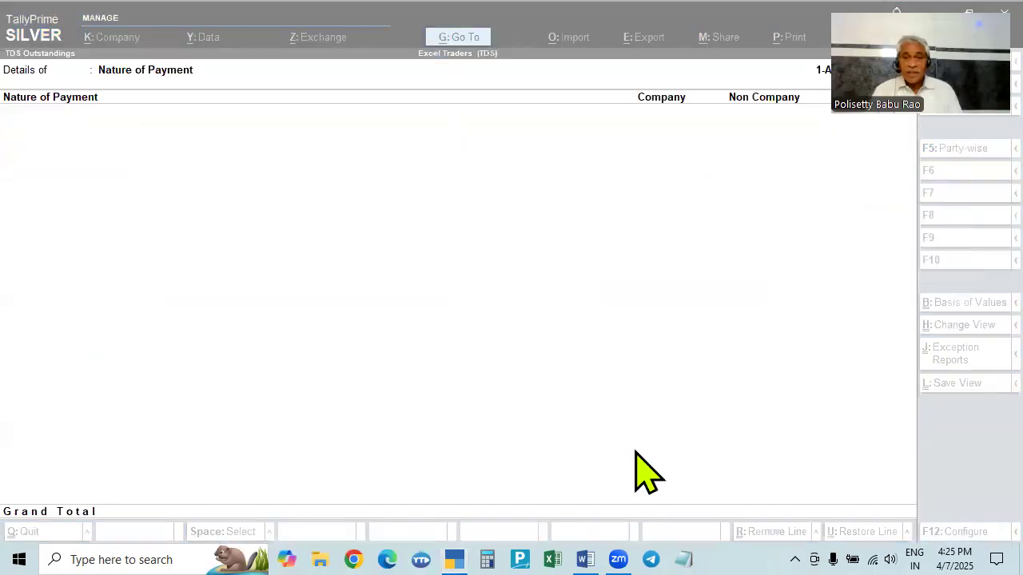
left_click(646, 472)
key("Escape")
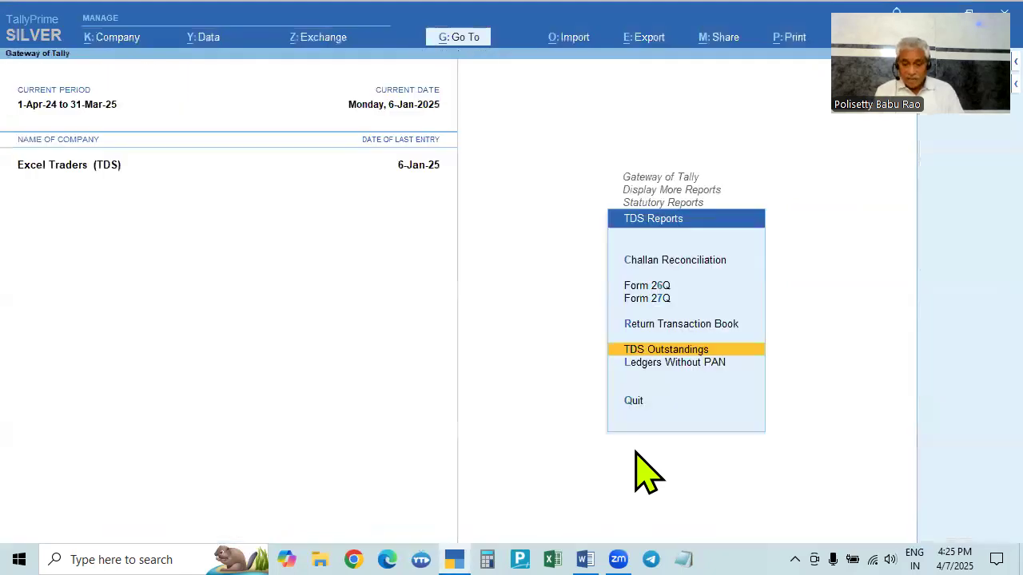
- Open the TDS Challan Reconciliation report to review the TDS payment entry
key("Up")
key("Up")
key("Up")
key("Up")
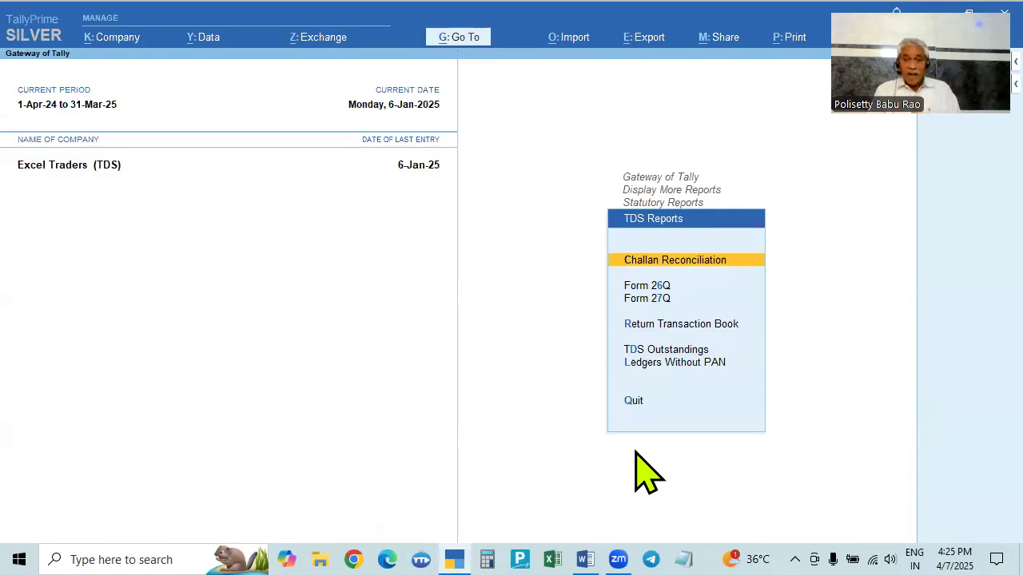
key("Return")
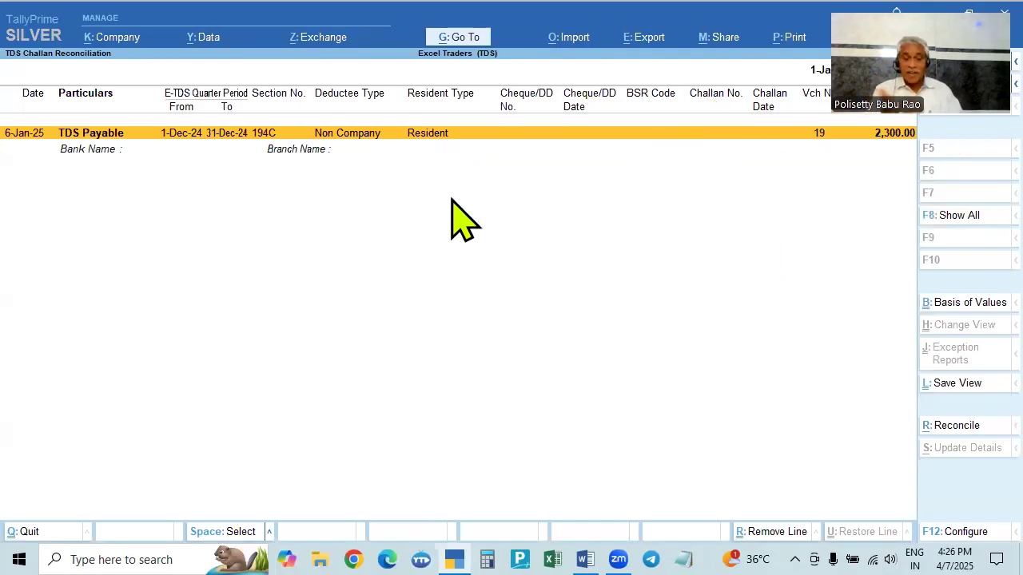
key("Escape")
key("Escape")
key("Escape")
key("Escape")
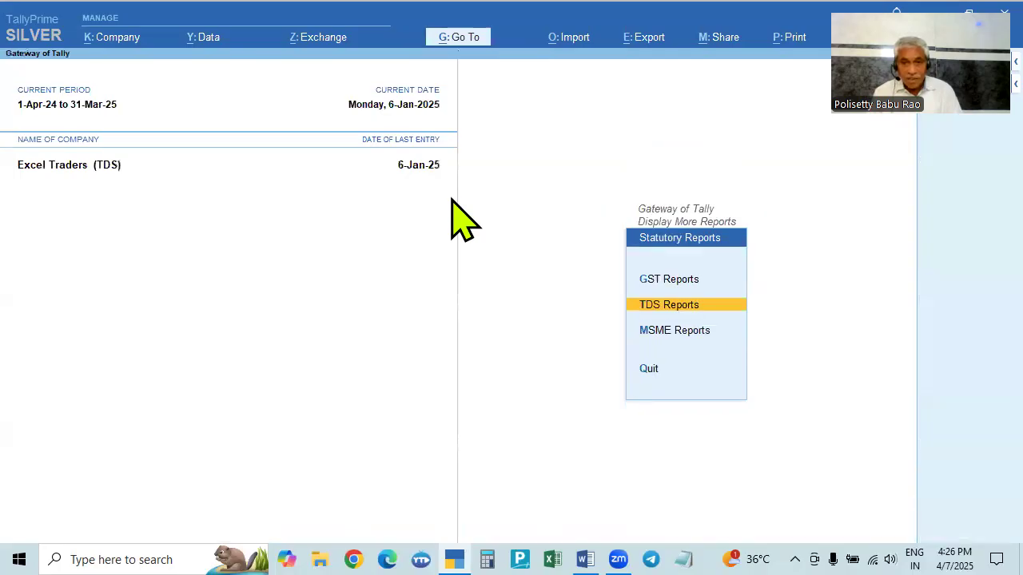
- Open the Day Book from the Gateway of Tally
key("Up")
key("Up")
key("Up")
key("Up")
key("Up")
key("Up")
key("Up")
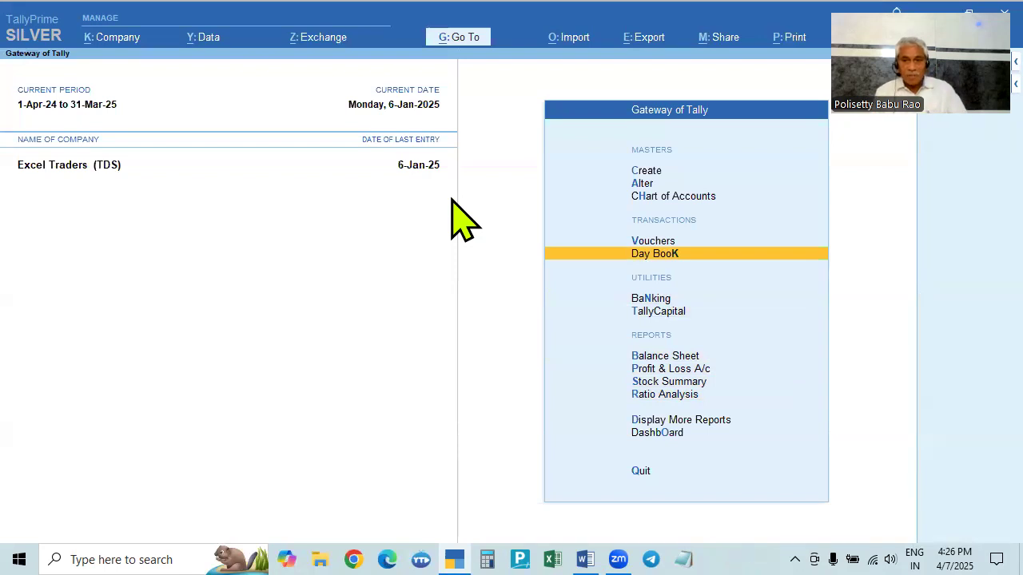
key("Return")
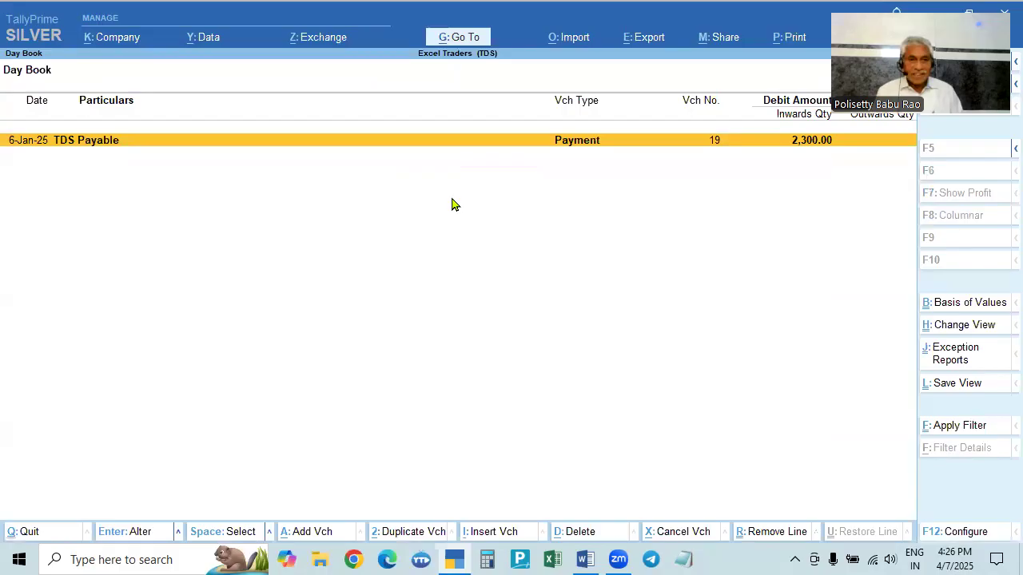
- Open the TDS Payable payment voucher from the Day Book and step through its entries and TDS bill details
left_click(801, 115)
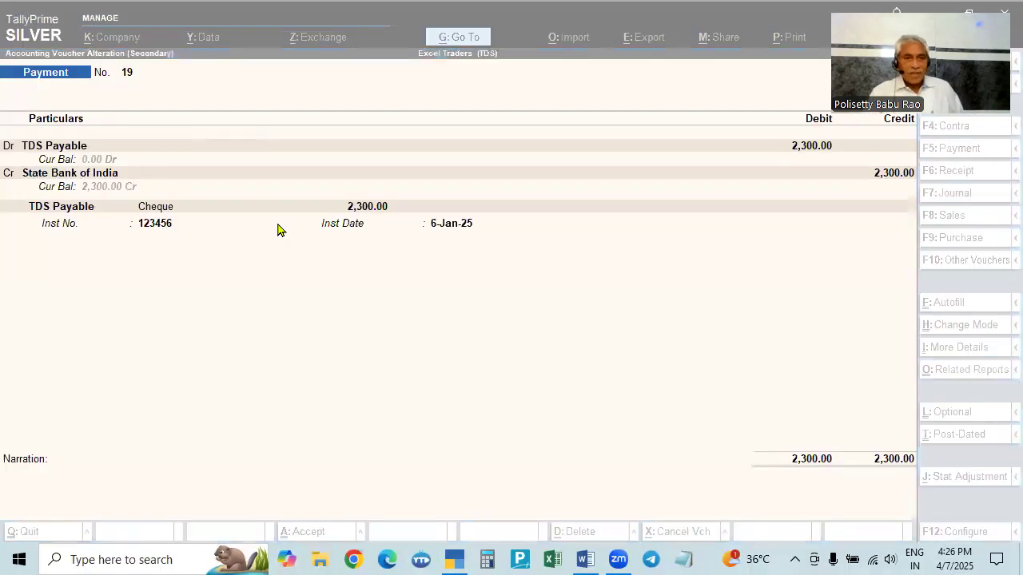
left_click(167, 173)
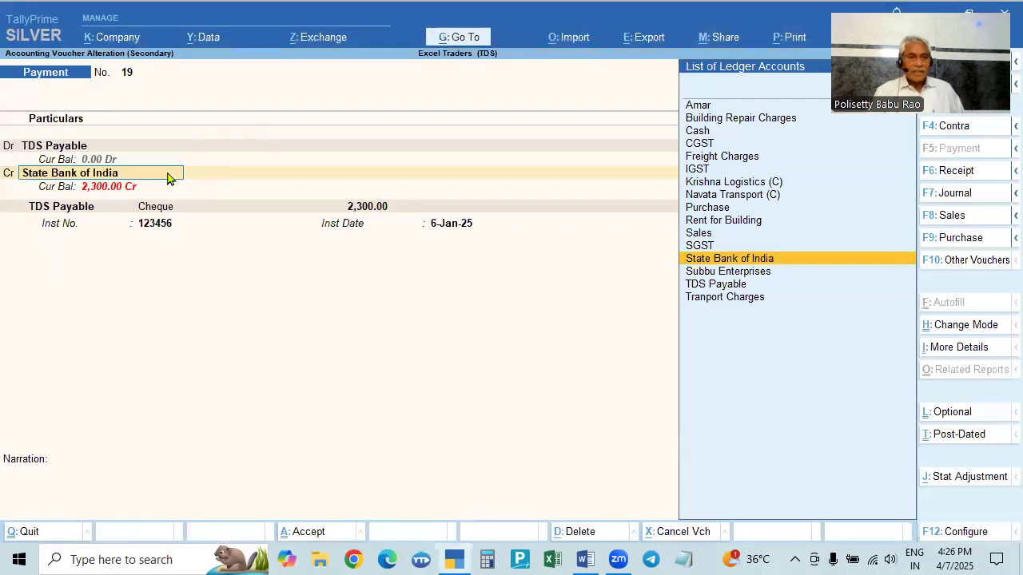
left_click(98, 141)
key("Return")
key("Return")
key("Return")
key("Return")
key("Return")
key("Return")
key("Return")
key("Return")
key("Return")
key("Return")
key("Return")
key("Return")
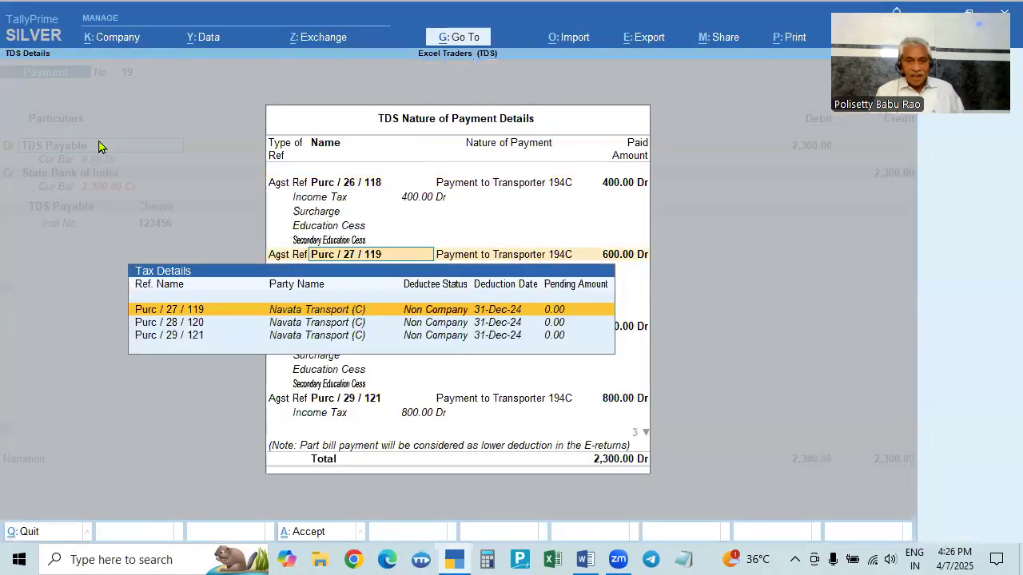
key("Return")
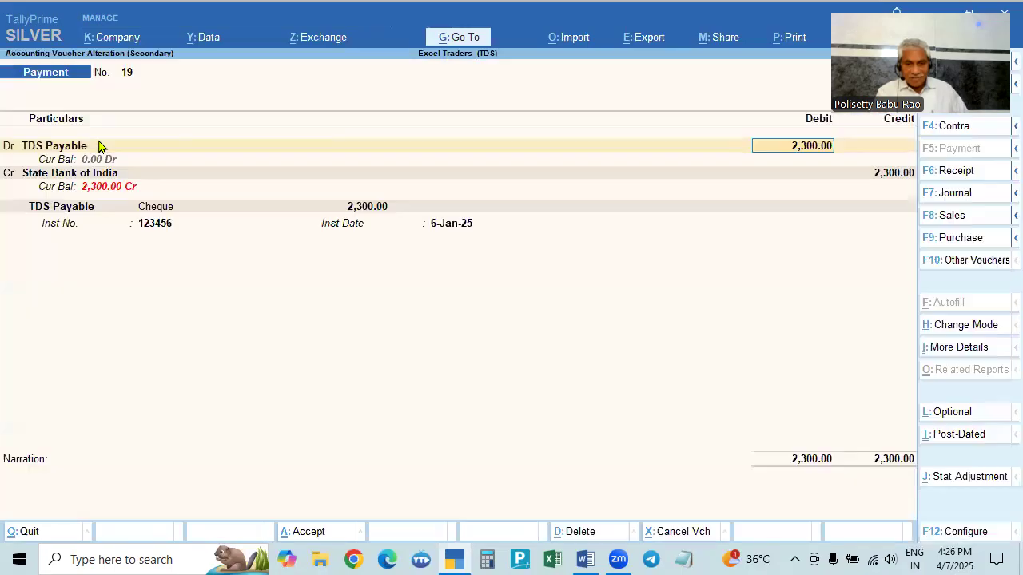
key("Return")
key("Return")
key("Return")
key("Return")
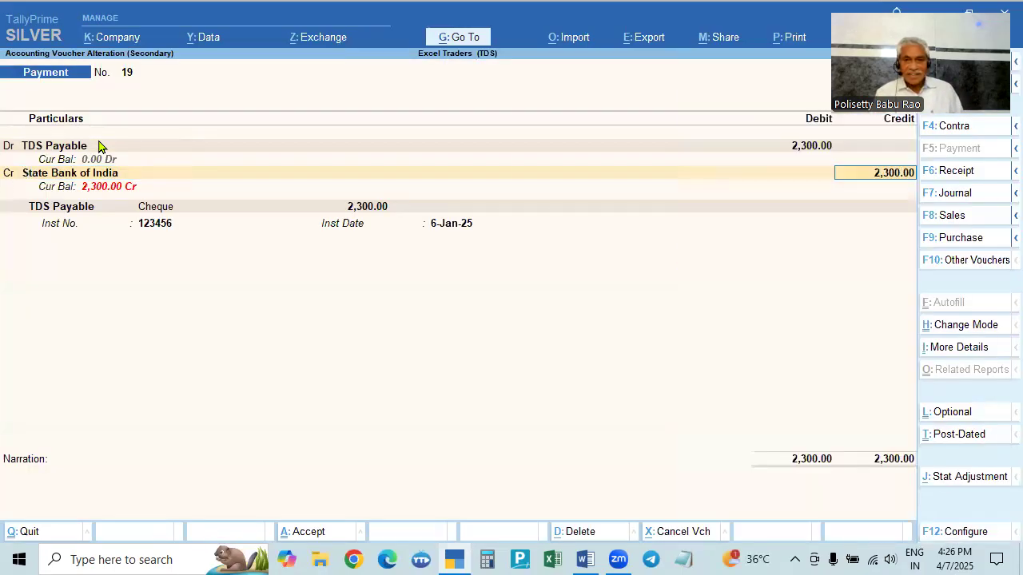
key("Return")
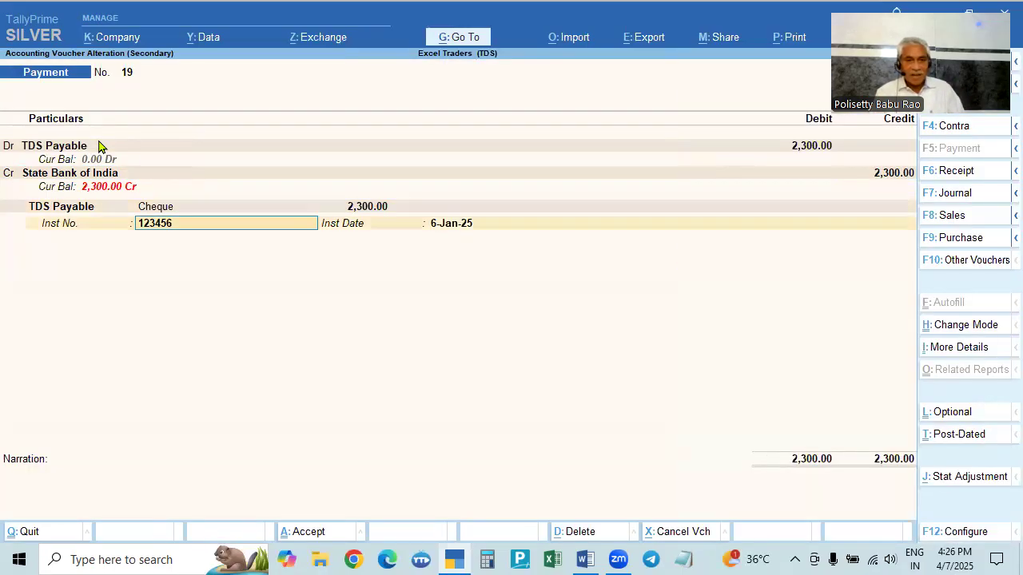
key("Return")
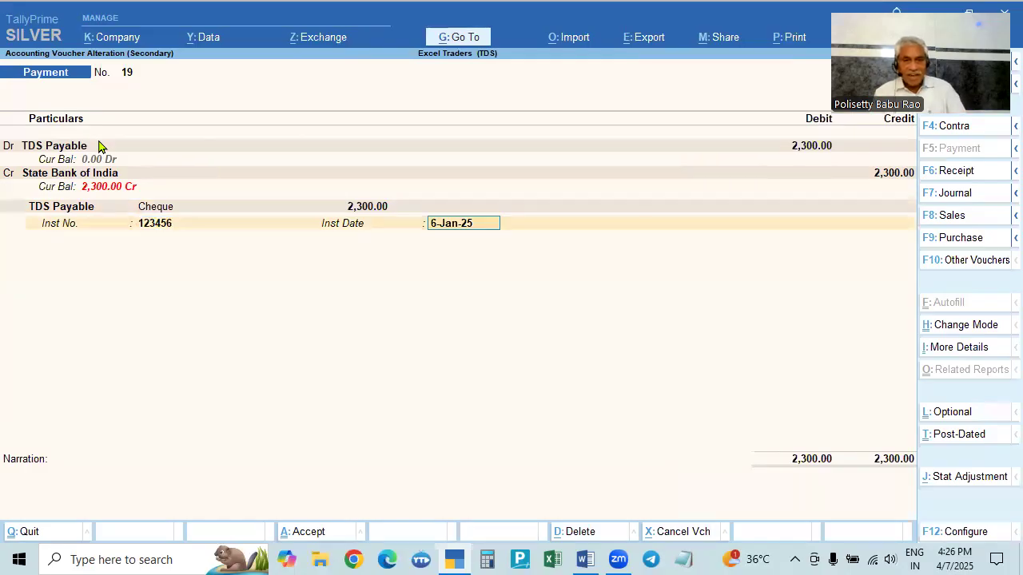
key("Return")
key("Return")
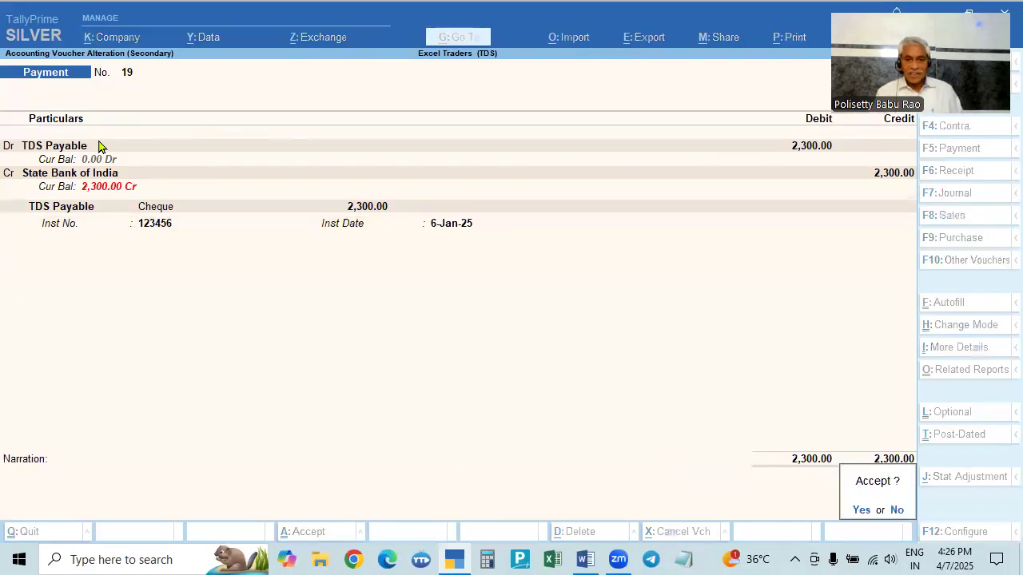
key("Escape")
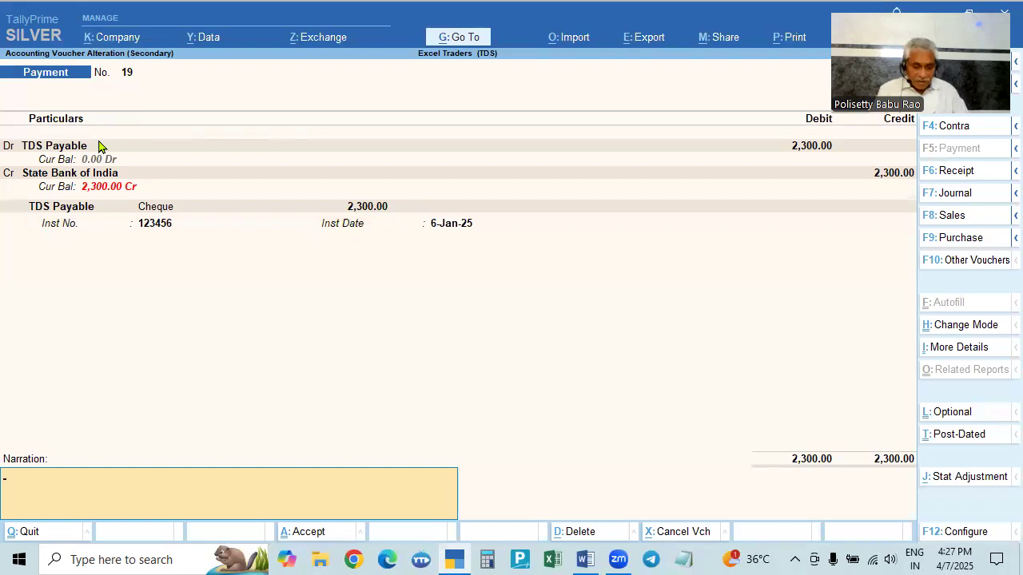
- Preview the payment voucher printed as a TDS challan
type("P")
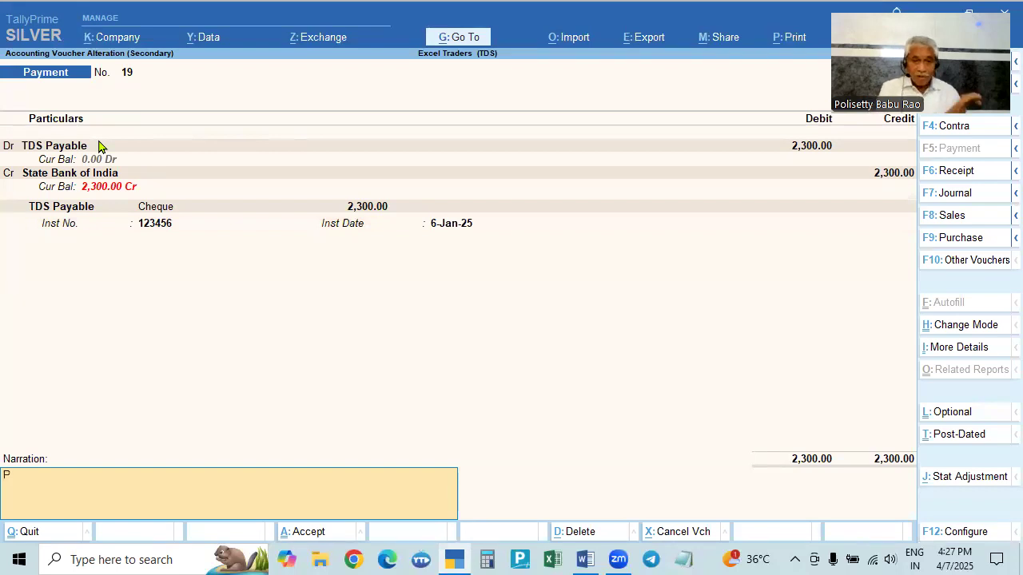
key("ctrl")
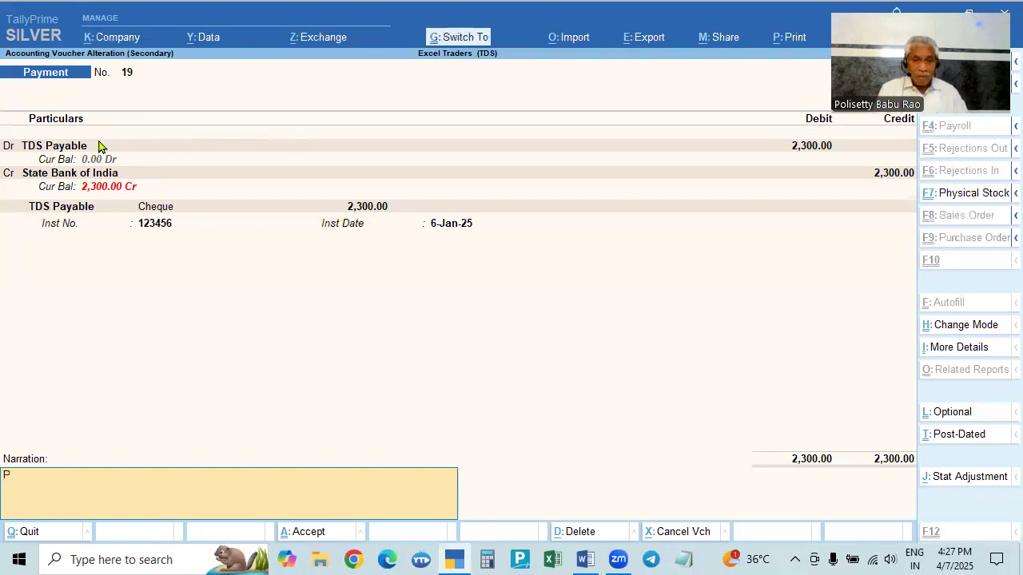
key("ctrl+p")
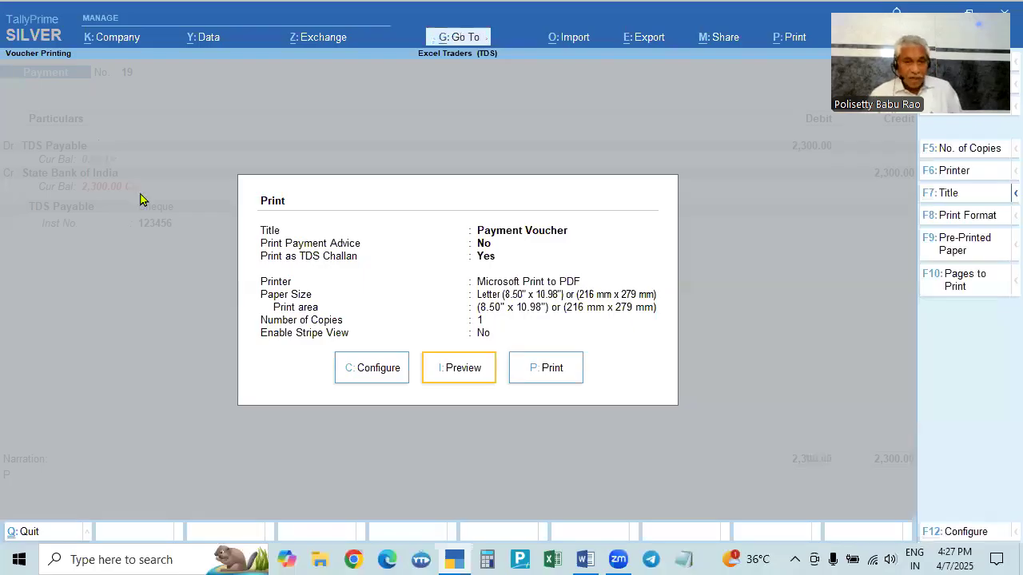
left_click(452, 368)
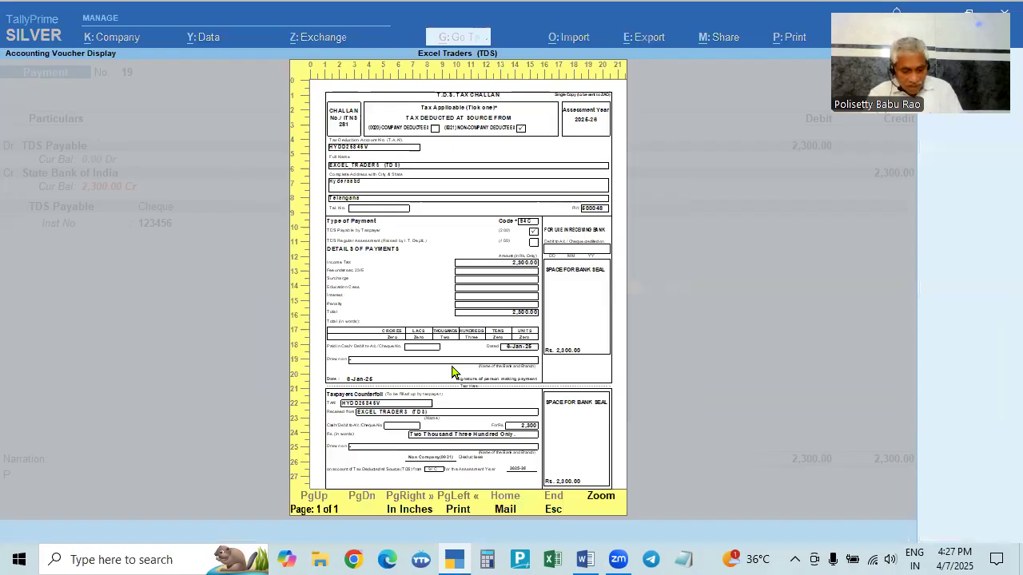
- Examine the TDS challan preview, scrolling through the payment details and taxpayer's counterfoil
left_click(452, 372)
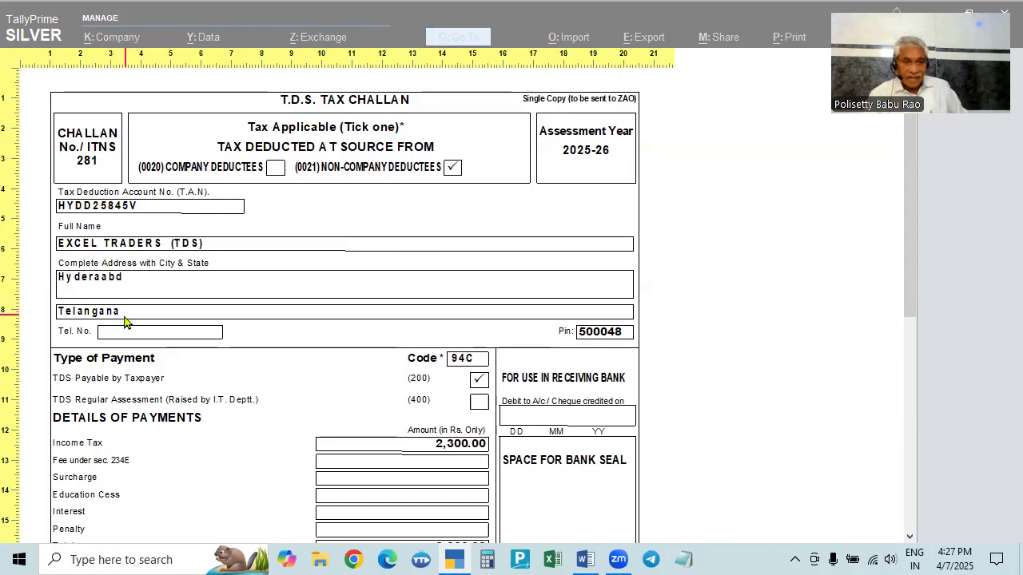
scroll(127, 323, "down", 1)
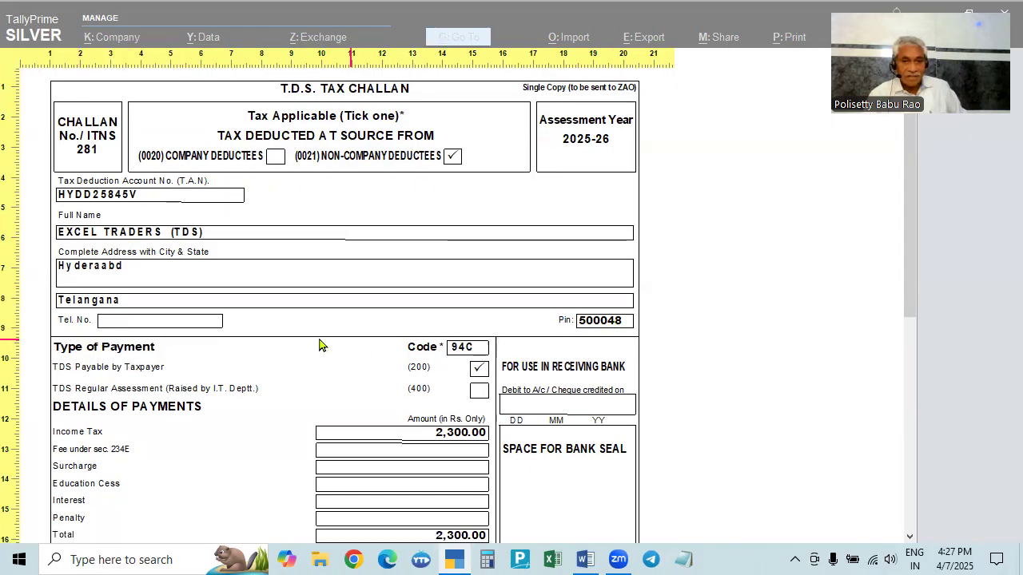
scroll(183, 331, "down", 1)
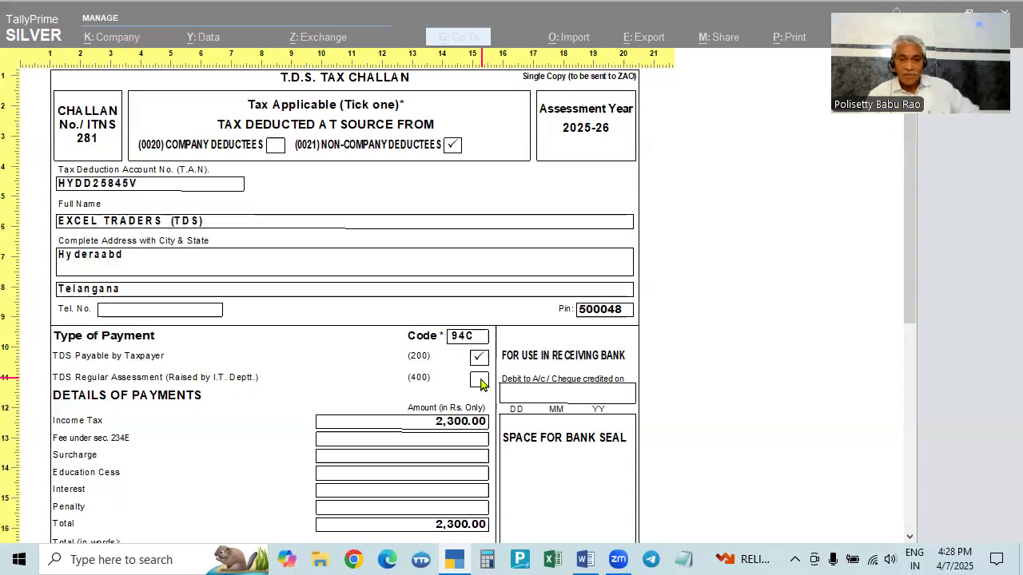
scroll(448, 403, "down", 2)
scroll(442, 405, "down", 3)
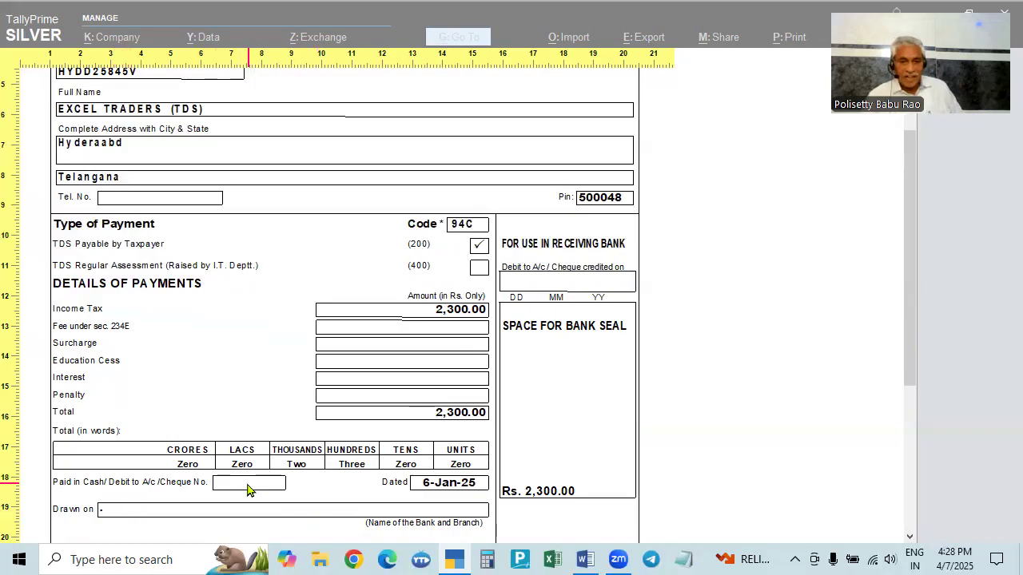
scroll(233, 513, "down", 5)
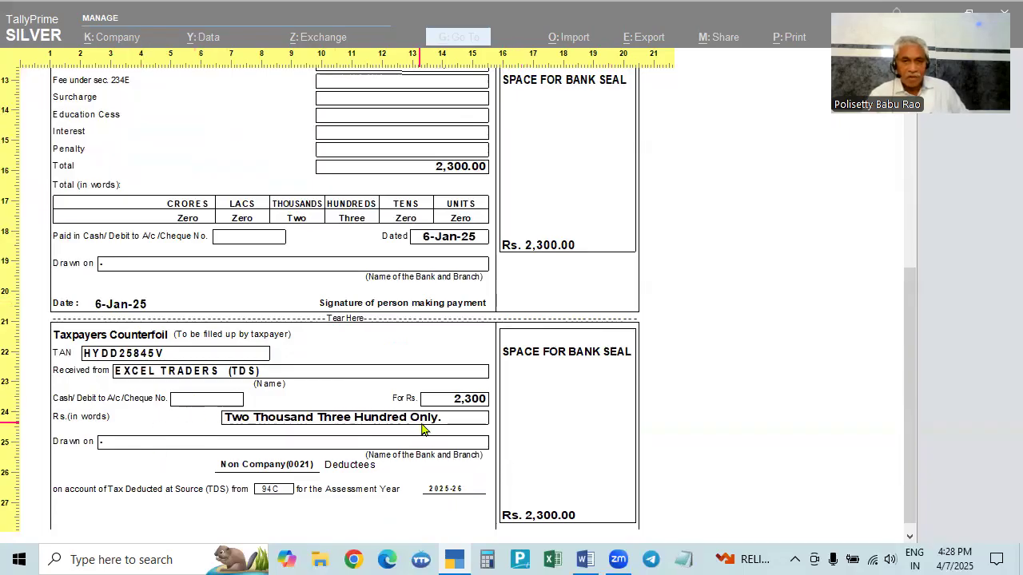
scroll(426, 430, "up", 1)
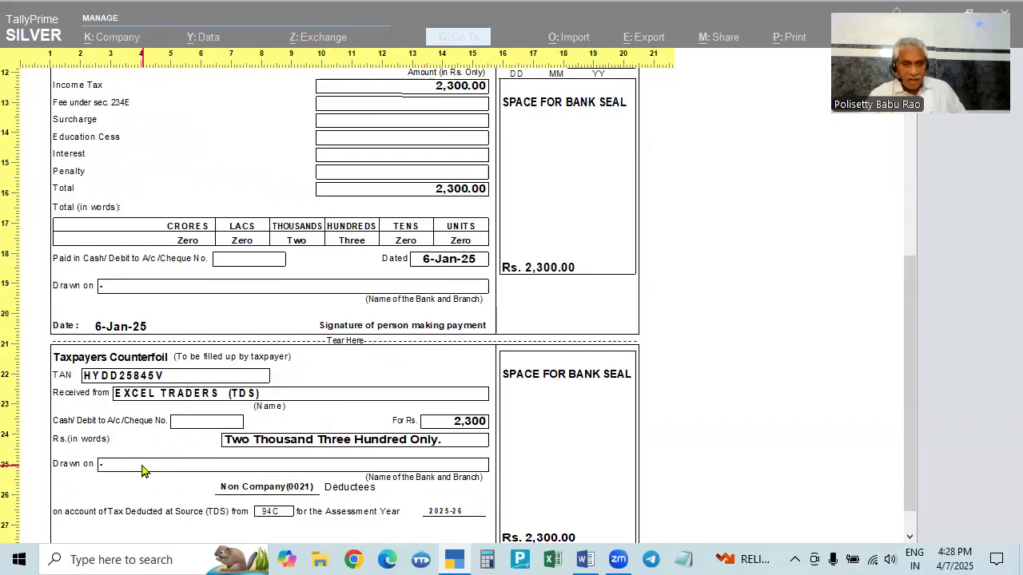
scroll(142, 470, "up", 1)
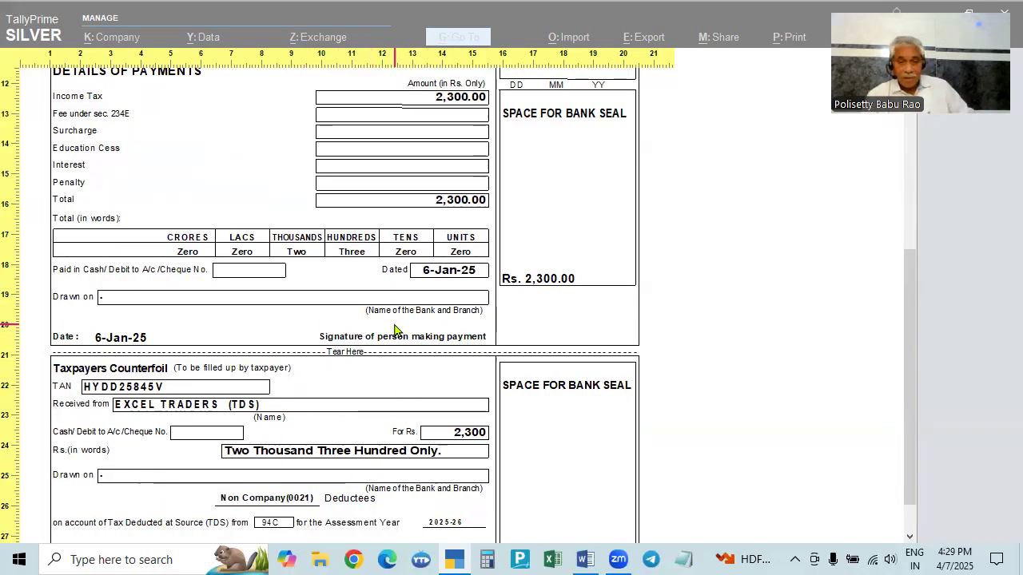
scroll(564, 347, "up", 5)
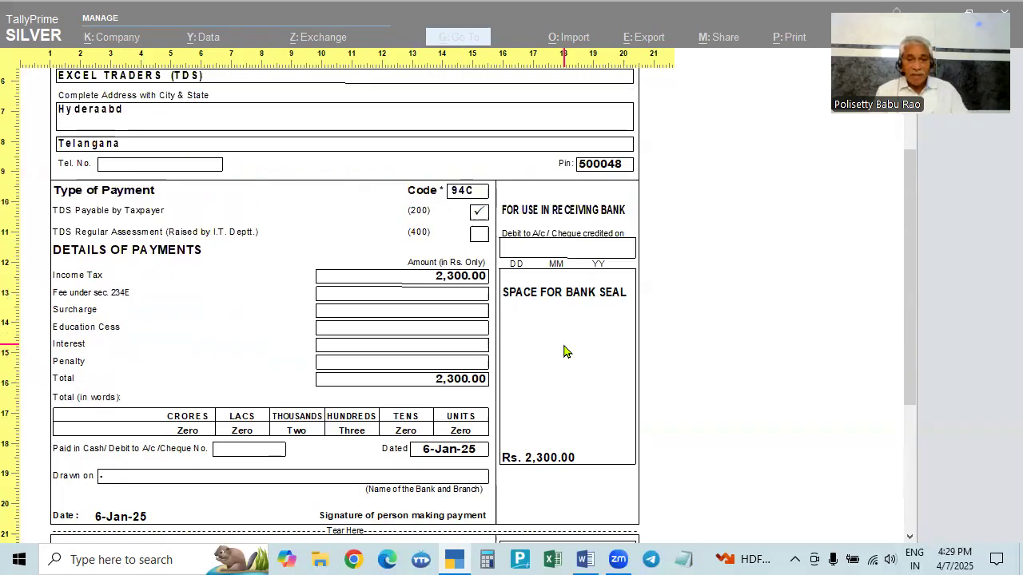
scroll(564, 351, "down", 1)
scroll(566, 383, "down", 3)
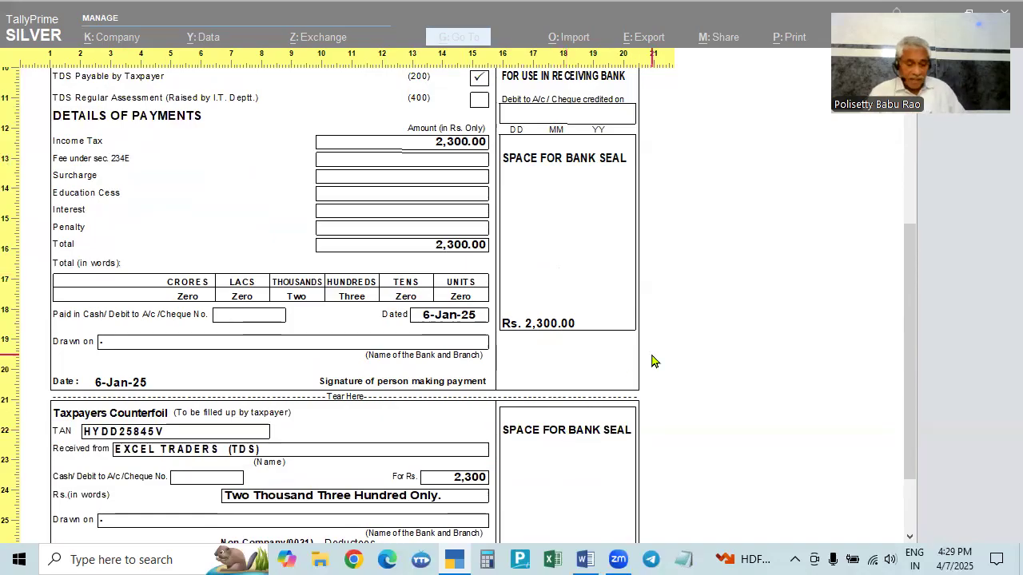
- Leave the voucher without saving and open the TDS Challan Reconciliation report from the TDS statutory reports
key("Escape")
key("Escape")
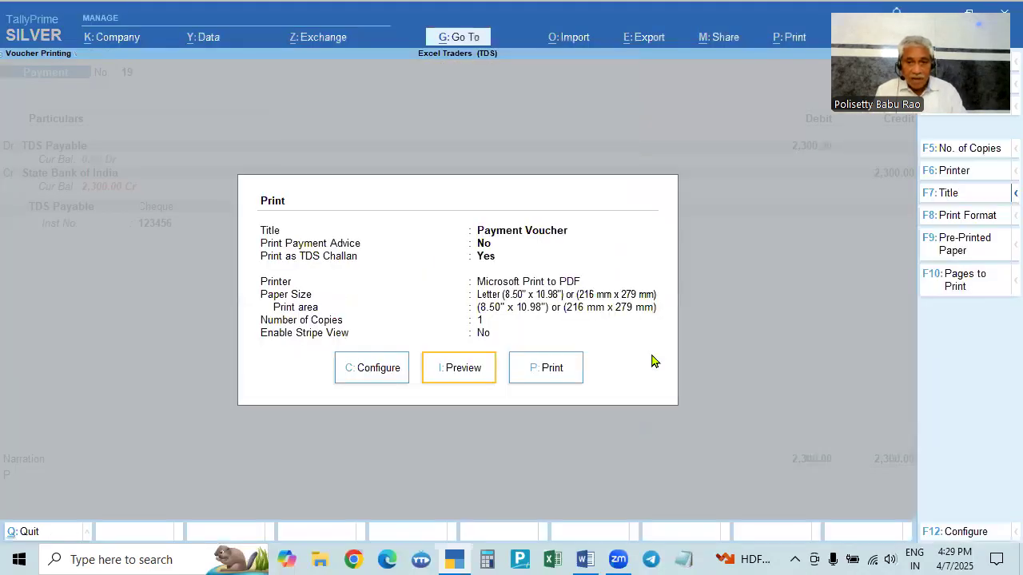
key("Escape")
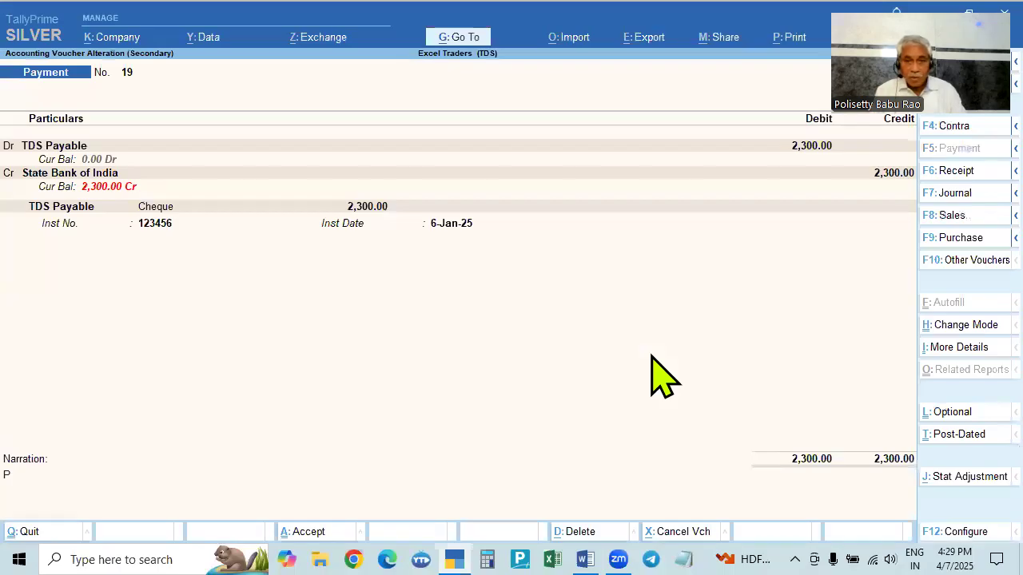
key("Escape")
key("y")
key("Escape")
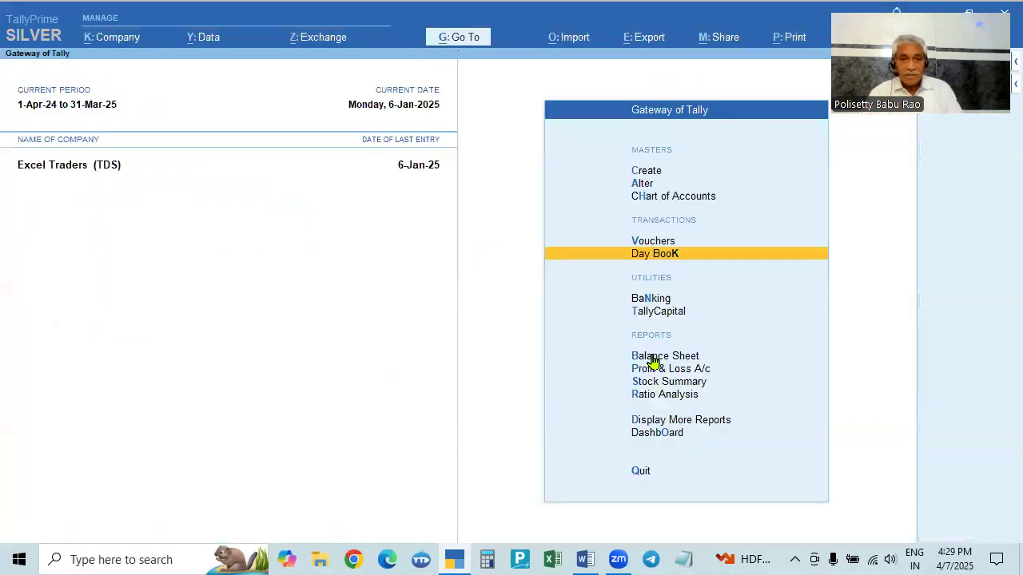
left_click(697, 421)
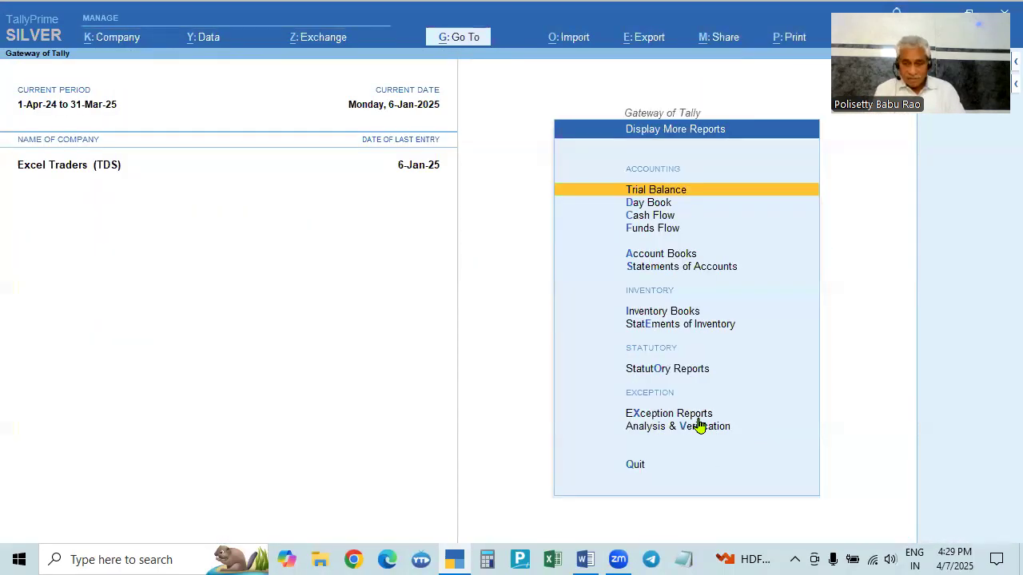
key("Down")
key("Down")
key("Down")
key("Down")
key("Down")
key("Down")
key("Down")
key("Down")
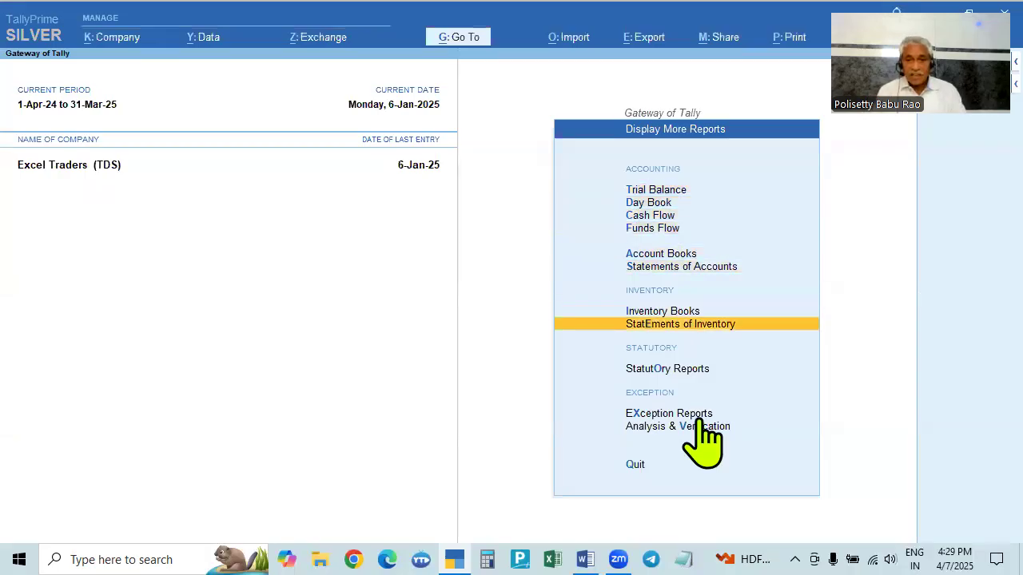
key("Return")
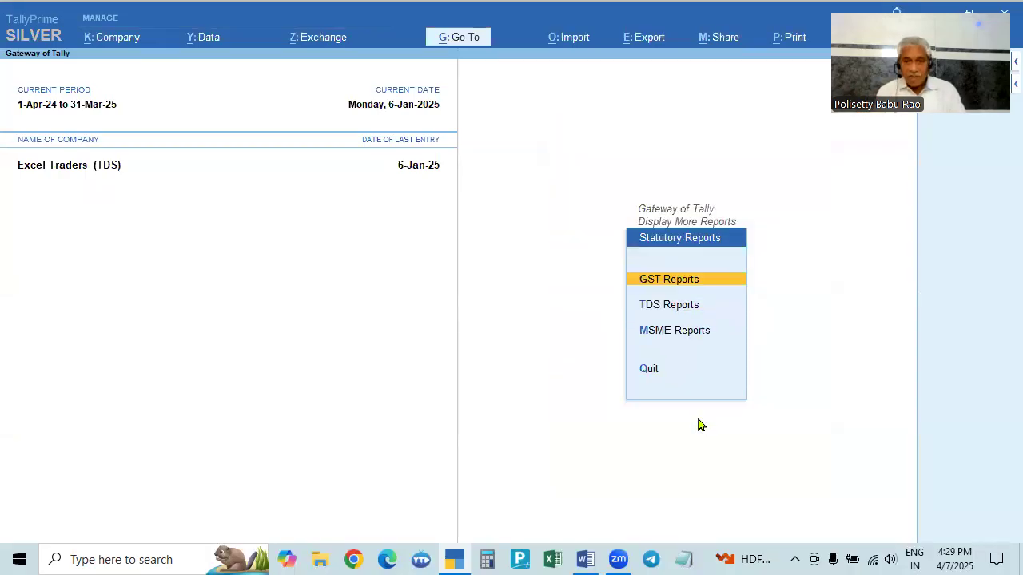
key("Down")
key("Return")
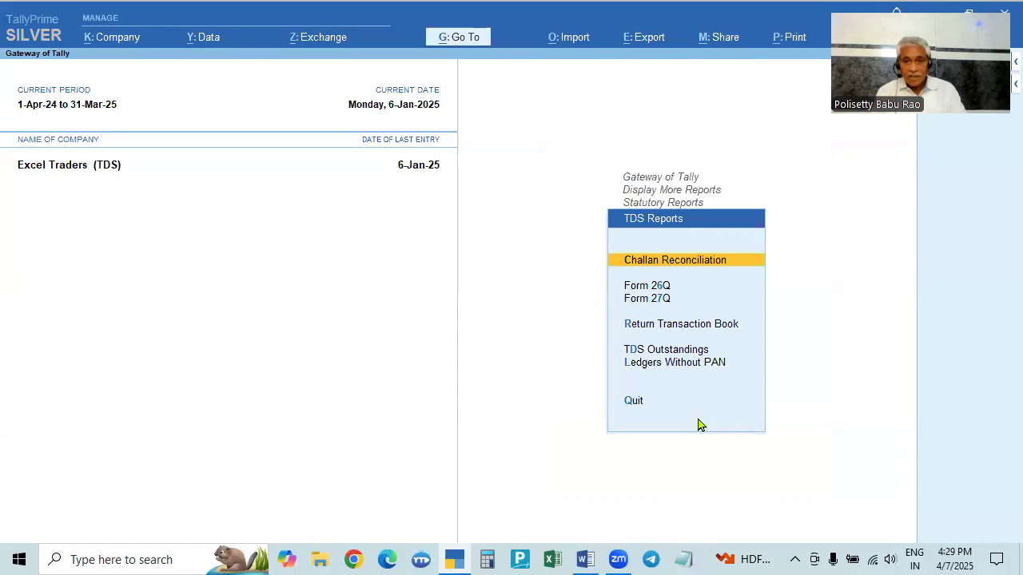
key("Return")
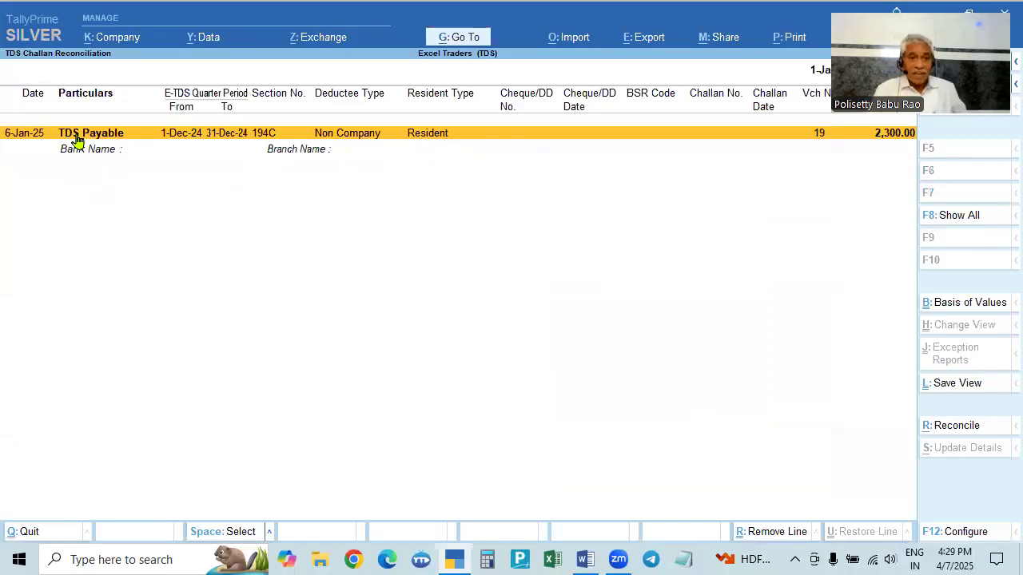
- Start reconciling the TDS payment and set the e-TDS quarter start date to 1-10-2024
left_click(957, 426)
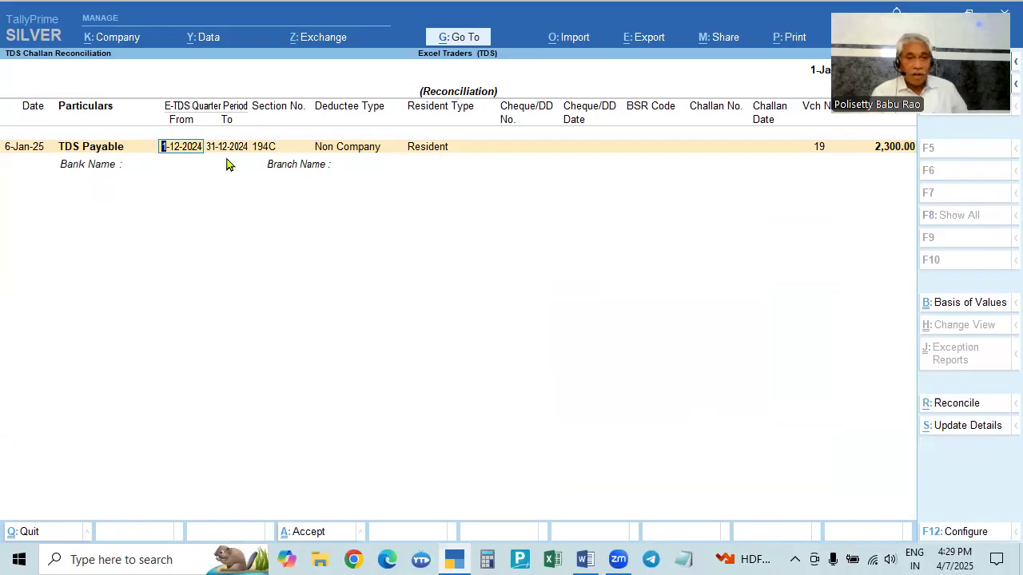
type("1.10.")
key("Return")
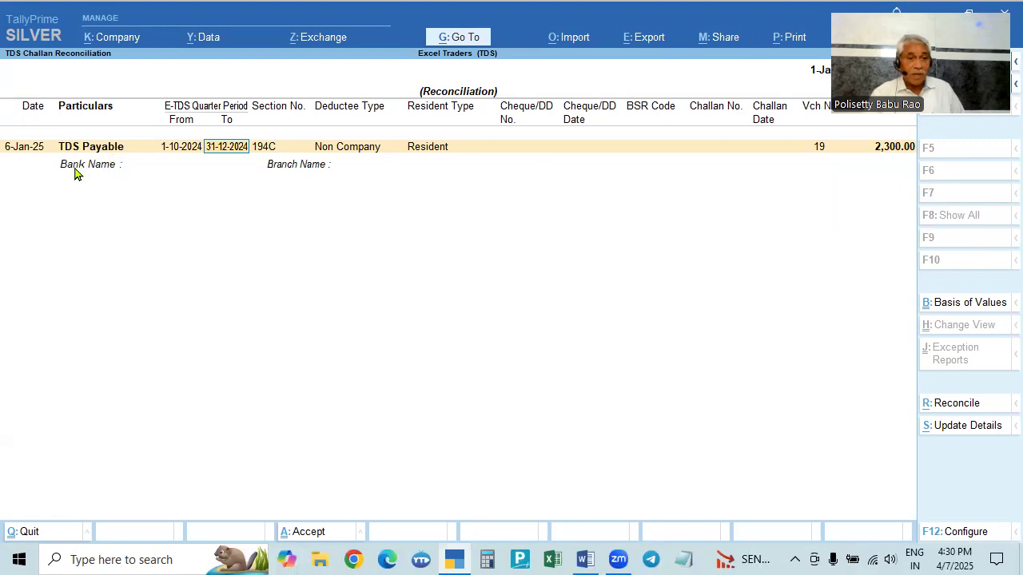
- Complete the e-TDS quarter end as 31-12-2024 and enter cheque number 123456, cheque date 6-1-2025 and BSR code 2859631
key("Return")
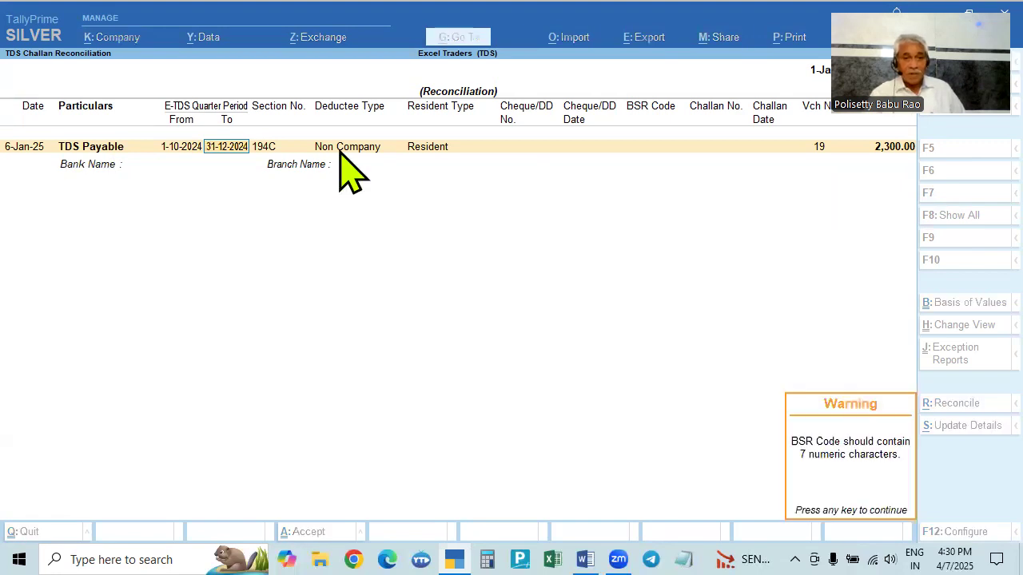
key("Return")
key("Return")
key("Return")
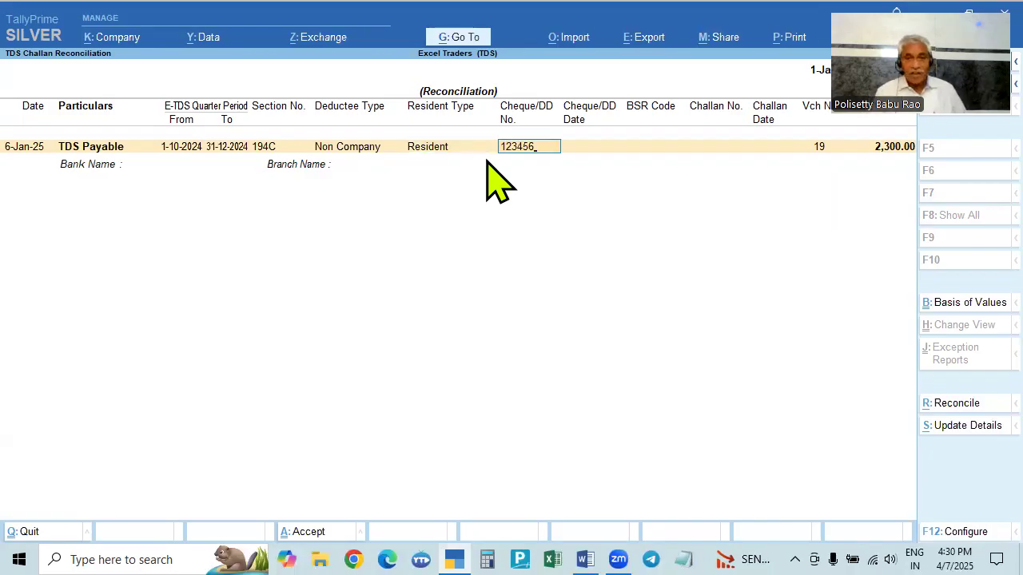
key("Return")
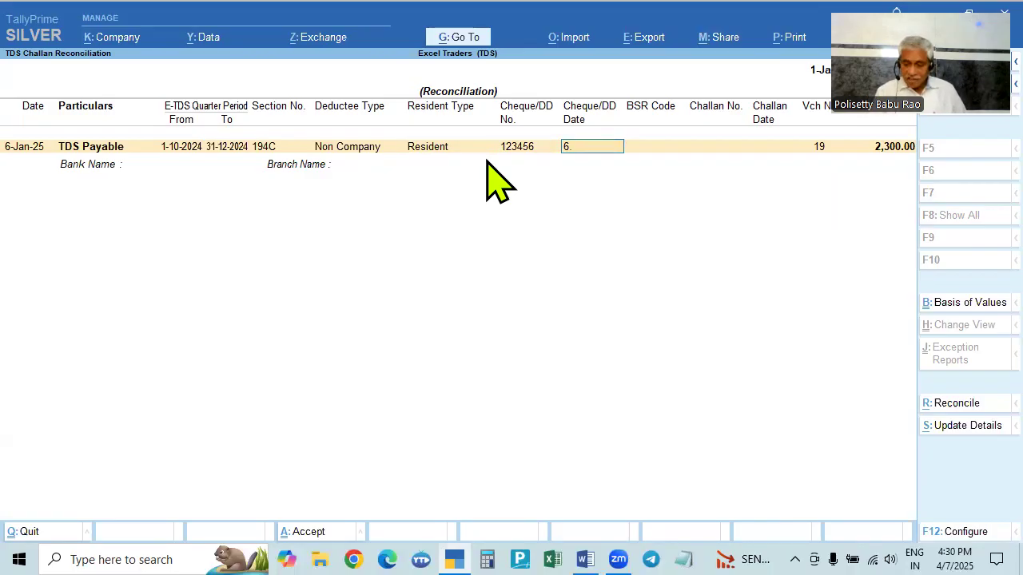
key("Return")
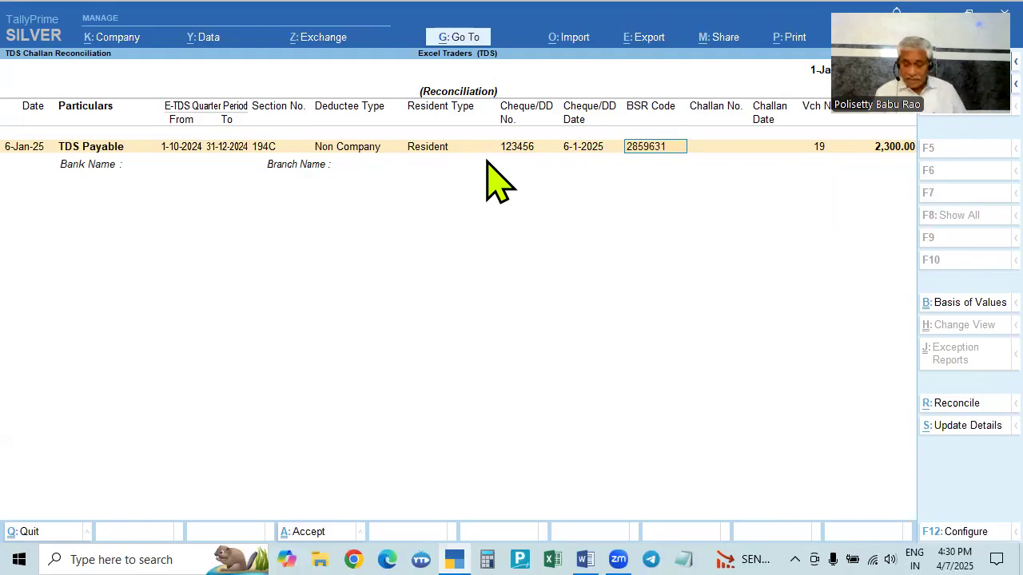
key("Return")
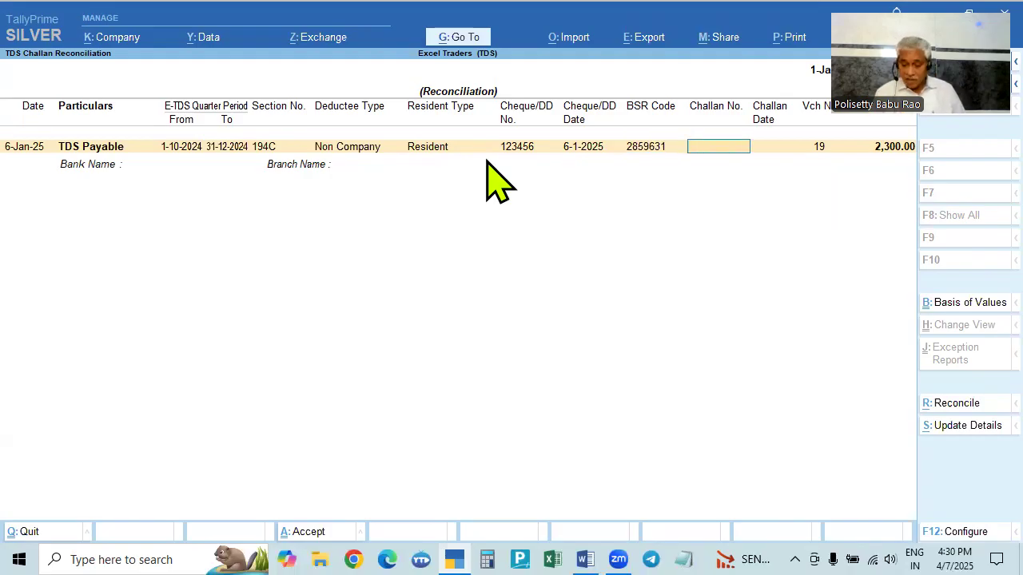
- Enter challan number 25896 dated 6-1-2025, bank State Bank of India, branch Kukatpally, and accept the reconciliation
key("Return")
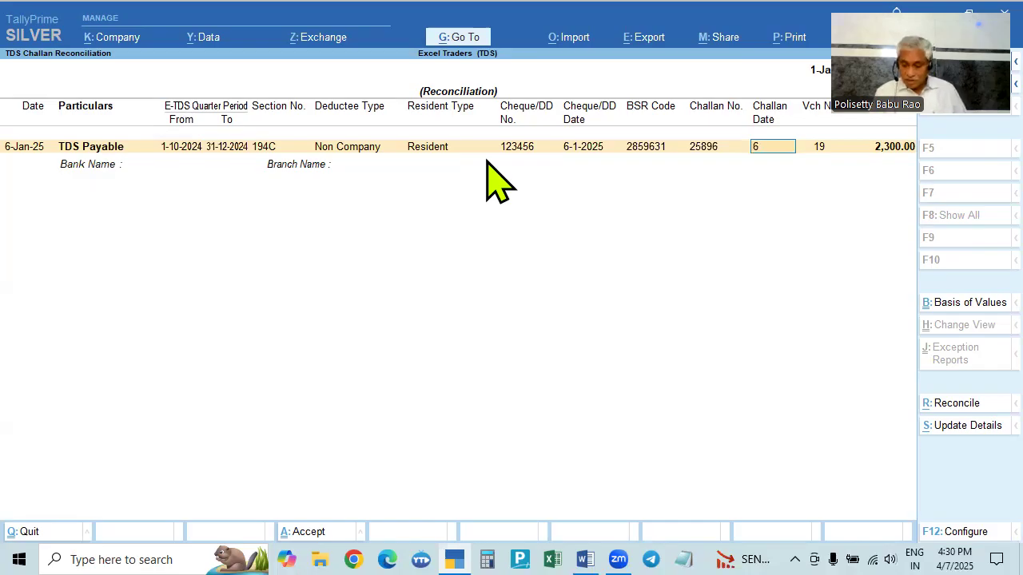
type("6.1")
key("Return")
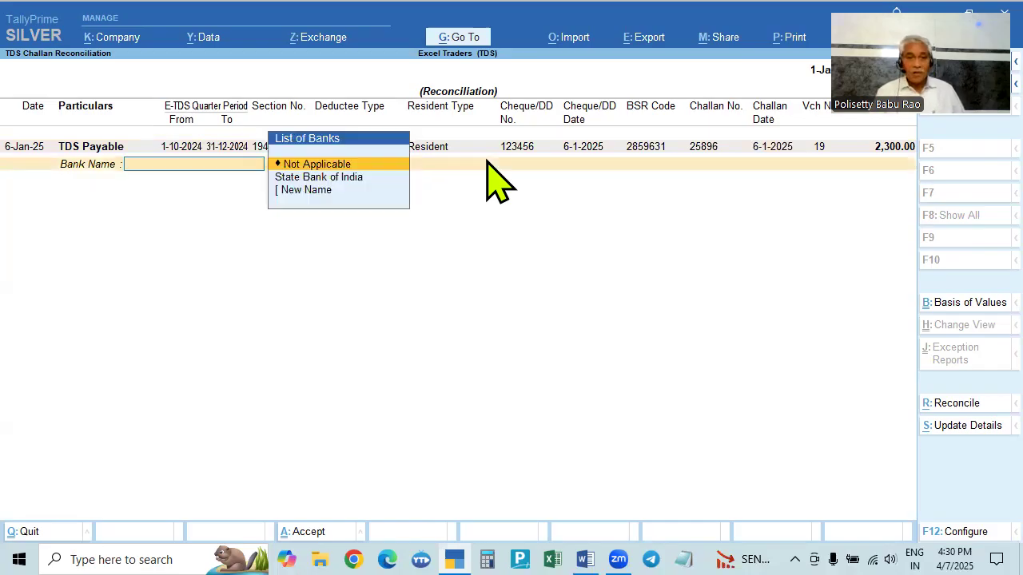
key("Down")
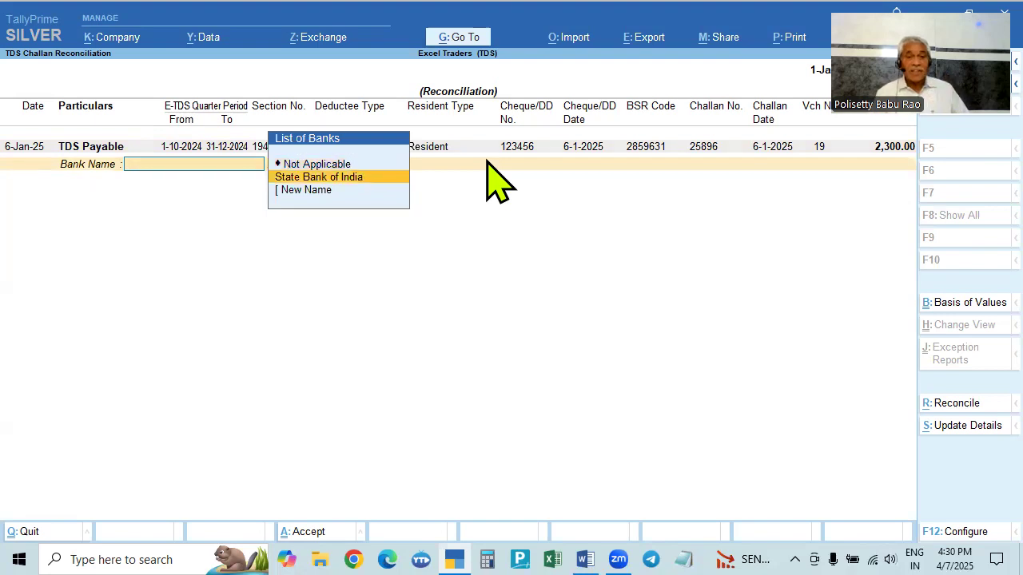
key("Return")
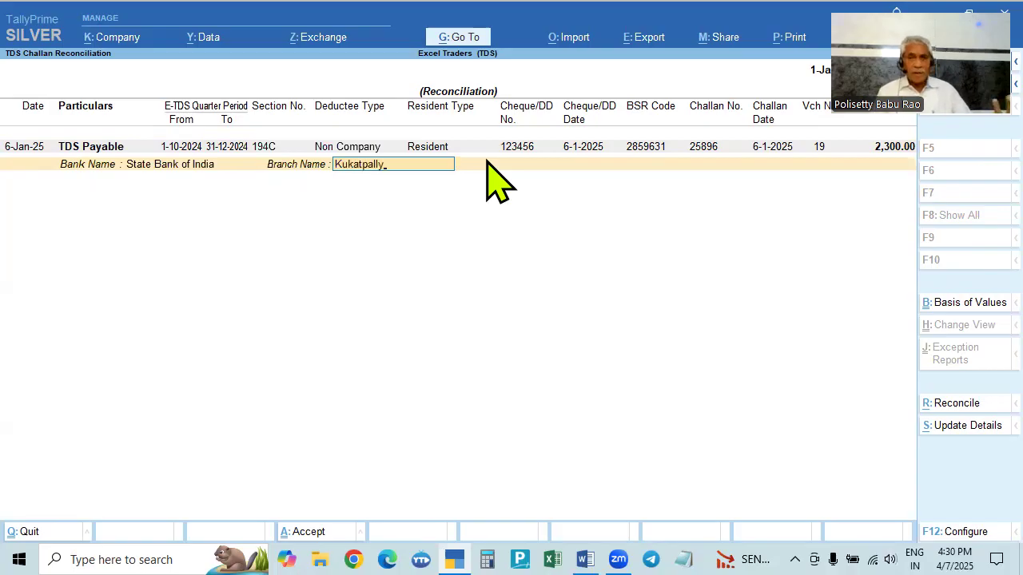
key("Return")
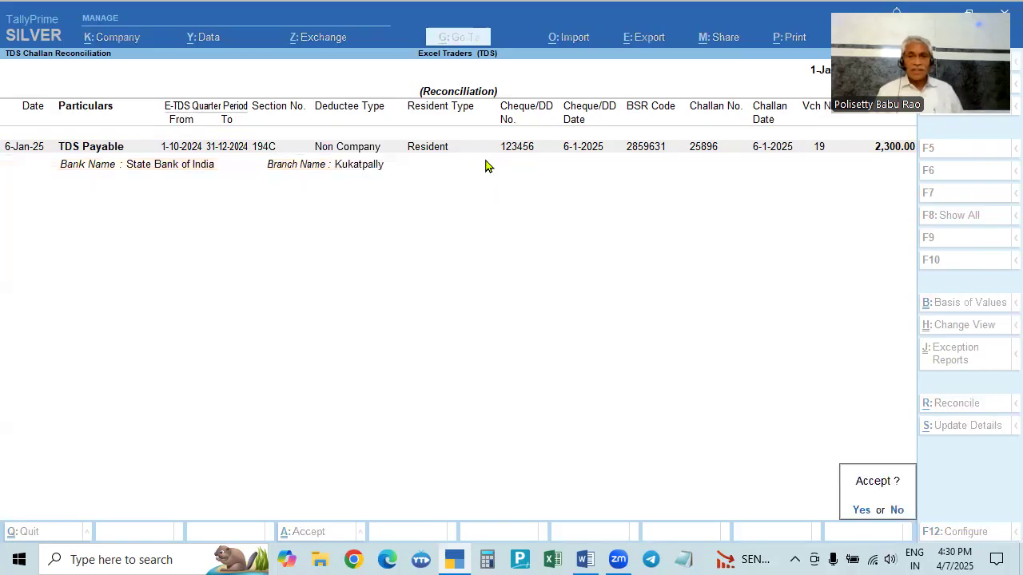
key("y")
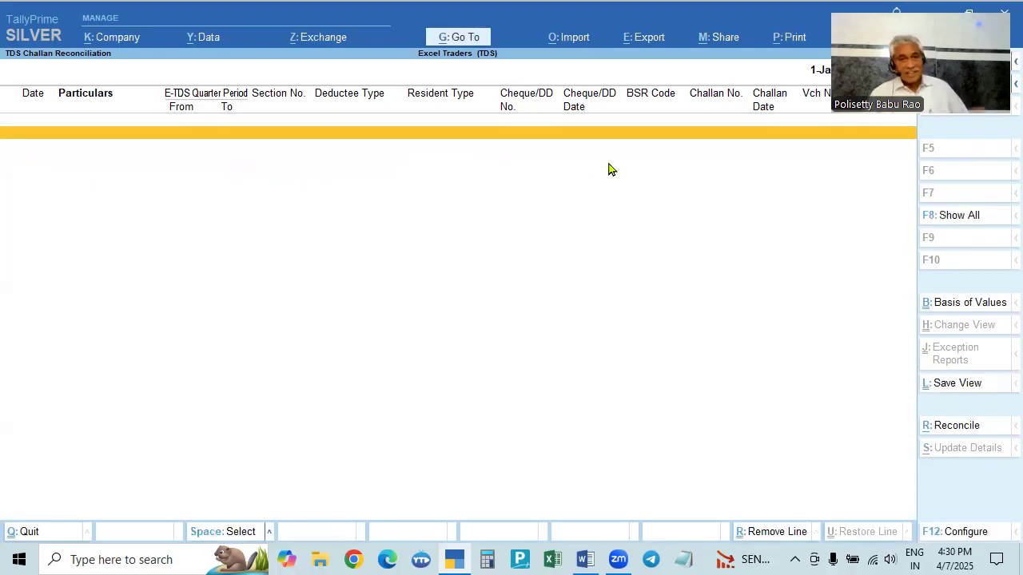
- Leave the reconciliation report and open the Form 26Q return report
key("Escape")
key("Down")
key("Down")
key("Down")
key("Down")
key("Return")
key("Escape")
key("Up")
key("Up")
key("Up")
key("Return")
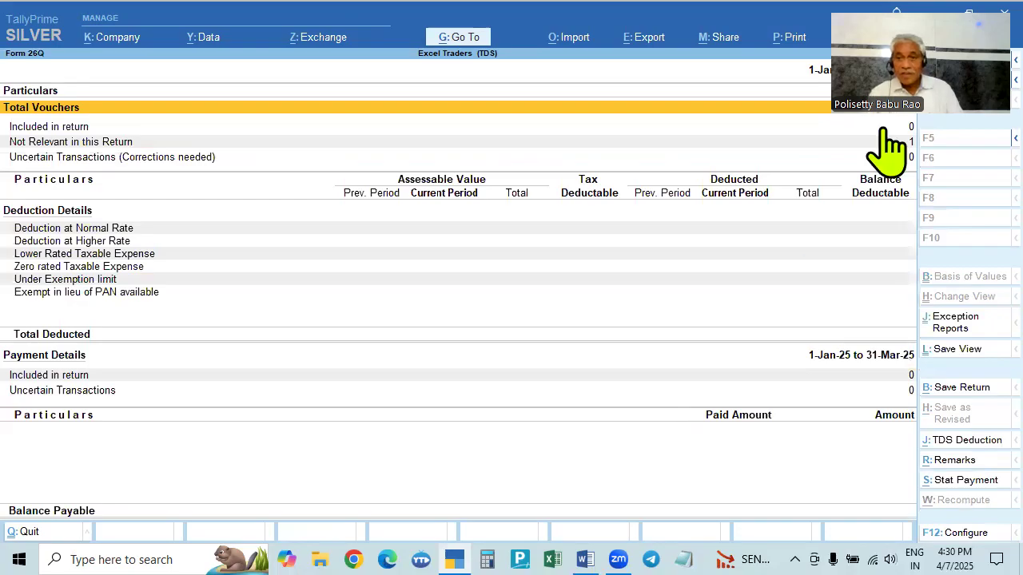
- Change the Form 26Q period to 1-10-2024 through 31-12-2024
left_click(644, 558)
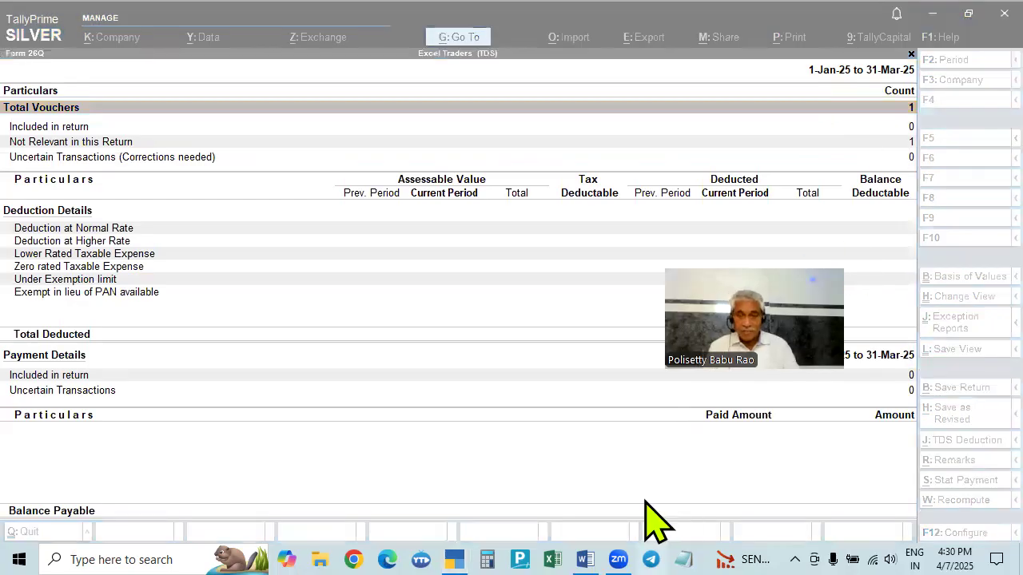
left_click(512, 471)
key("F2")
type("1.10")
key("Return")
type("31.12")
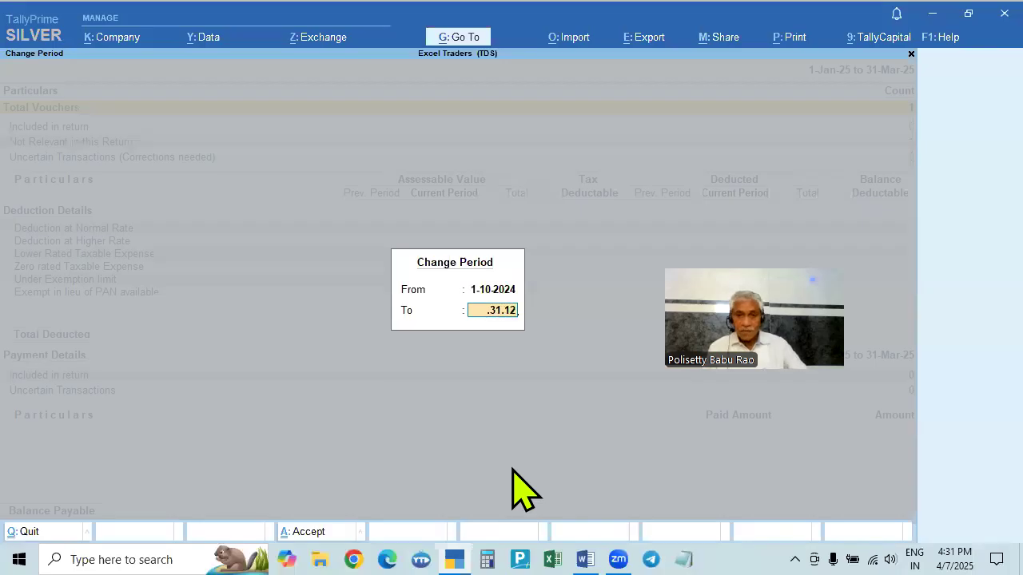
key("Return")
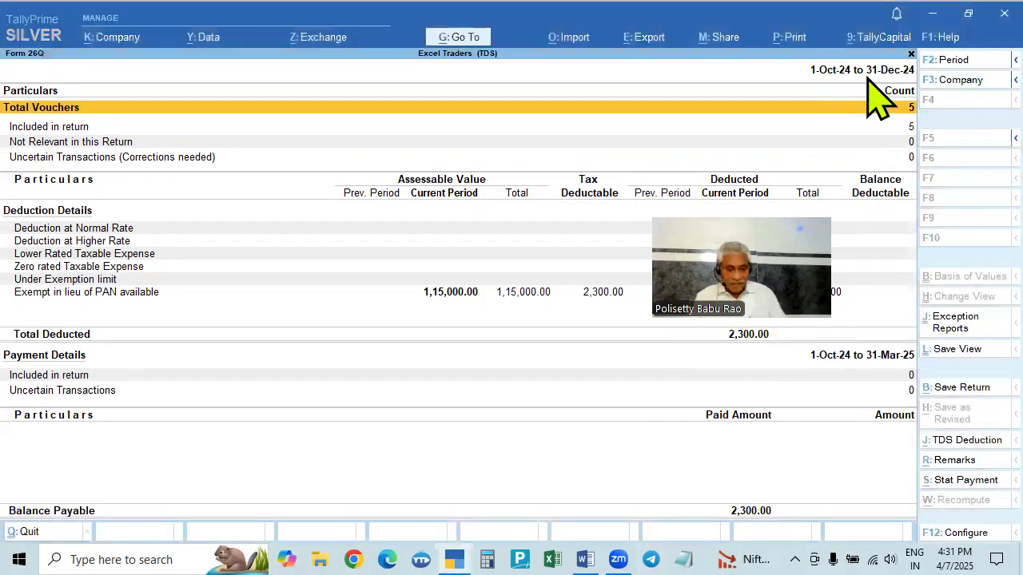
- Extend the Form 26Q period to 1-10-2024 through 6-1-2025 to include the TDS payment
key("F2")
type("1.10")
key("Return")
type("6.1")
key("Return")
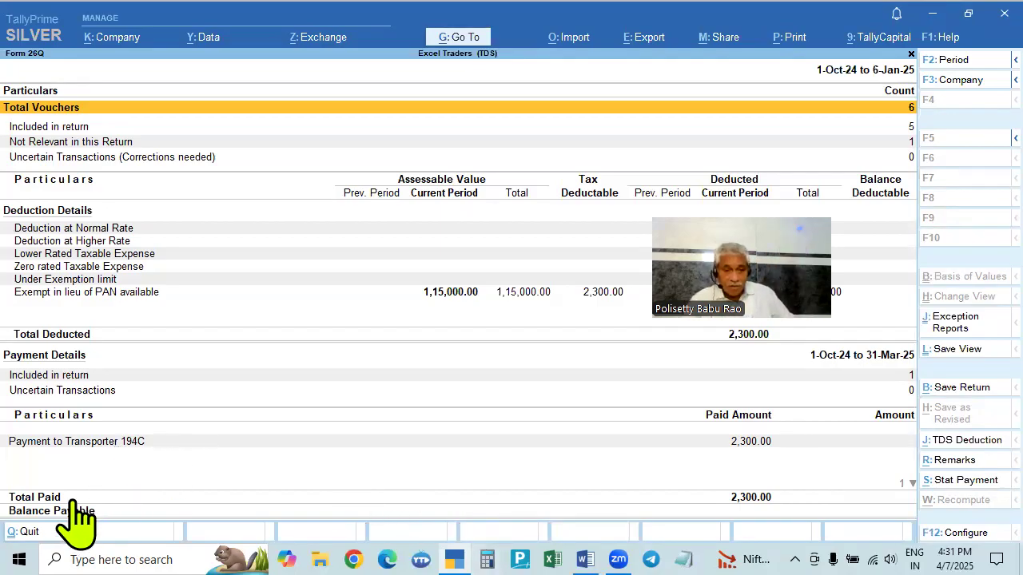
- Set the Form 26Q period end back to 31-12-2024
left_click(881, 72)
key("Return")
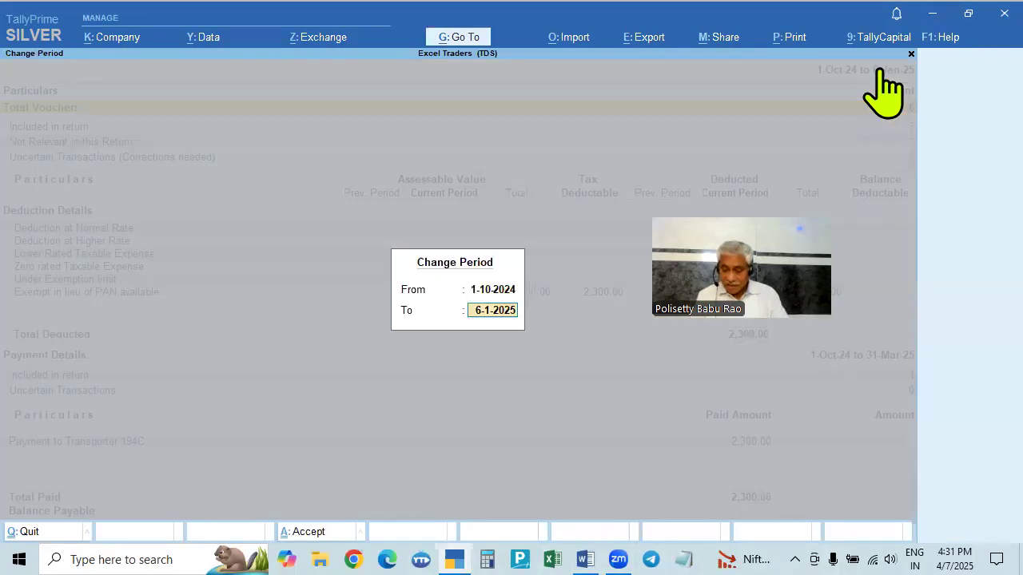
key("BackSpace")
type("31-12")
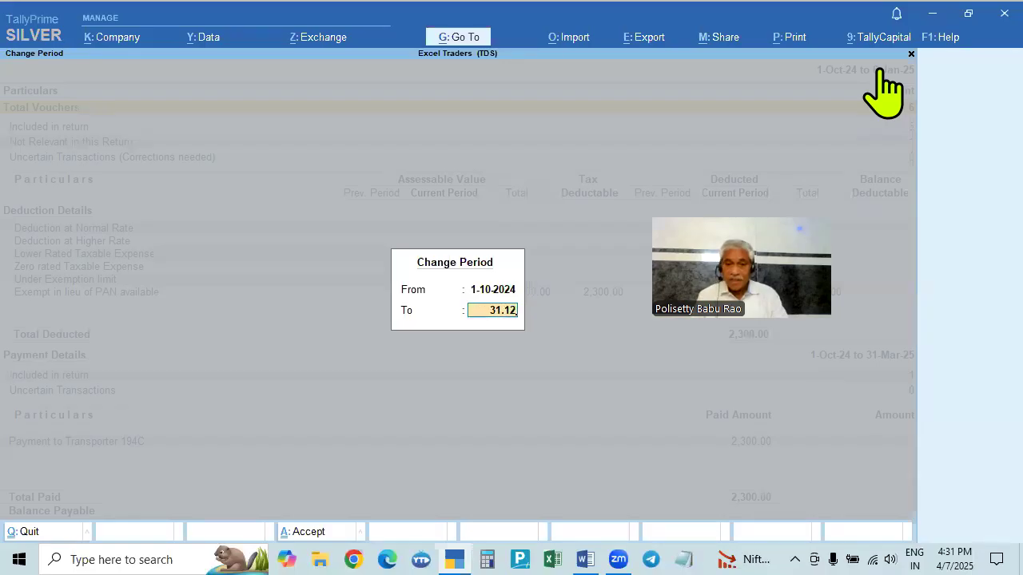
key("Return")
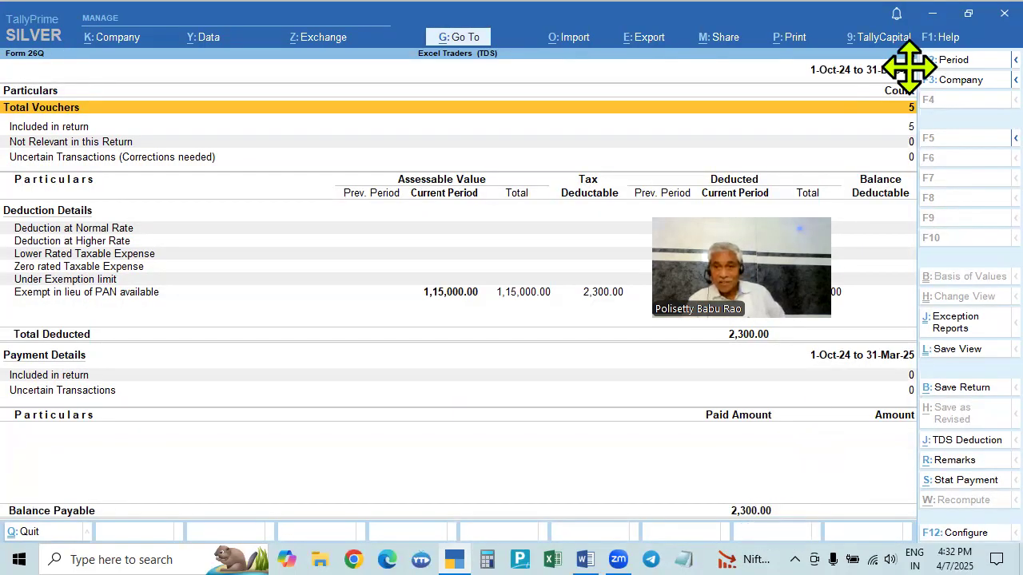